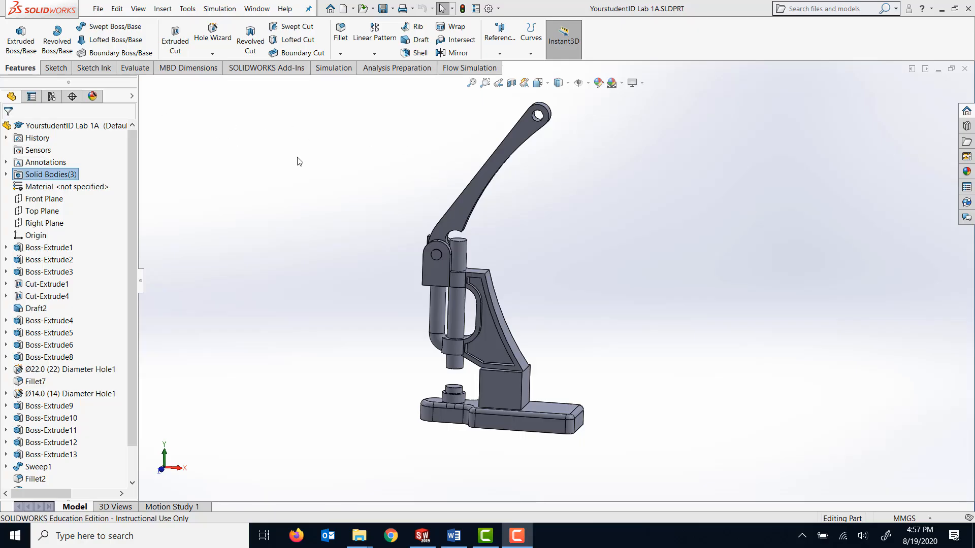
Step: Start saving the part as a new file and create a folder named YourstudentID_Lab_1B inside Lab 1A and 1B
left_click(98, 8)
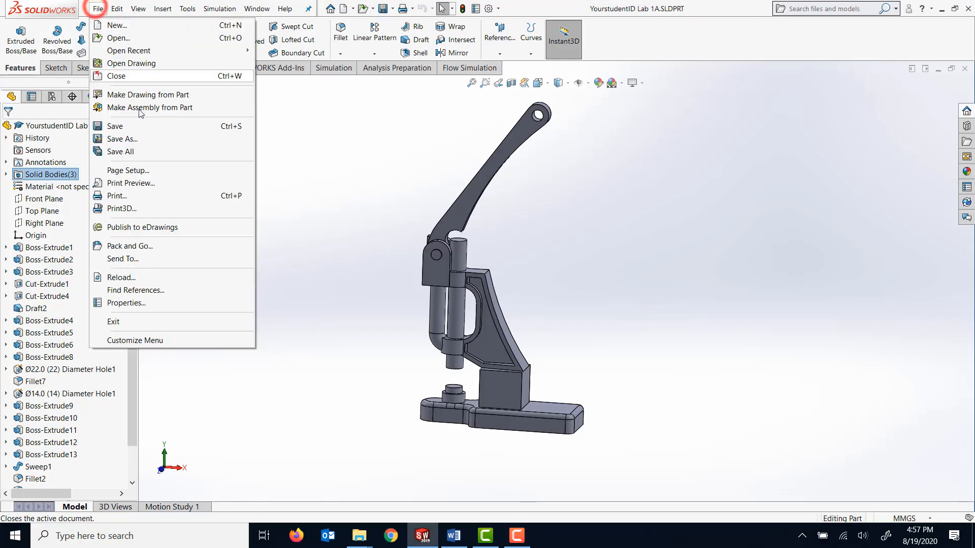
left_click(154, 140)
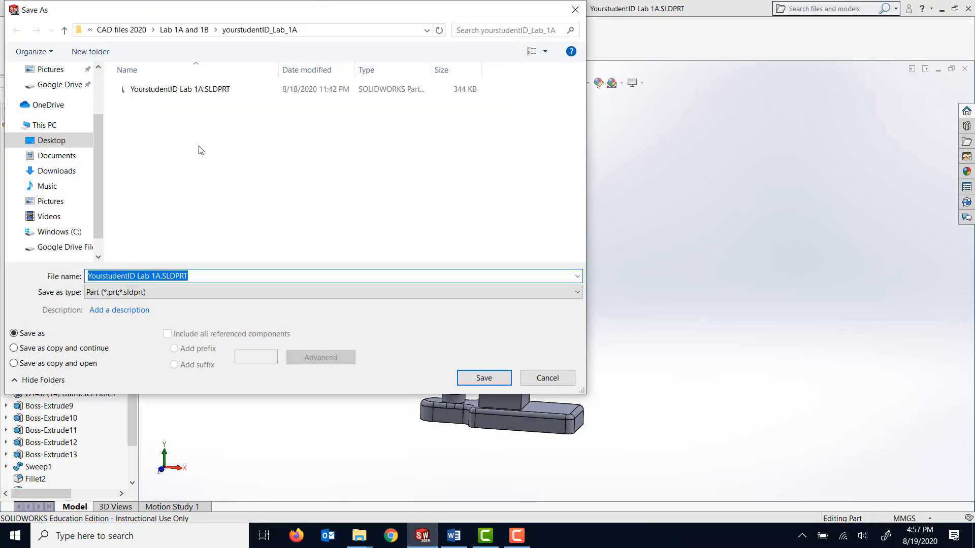
left_click(64, 30)
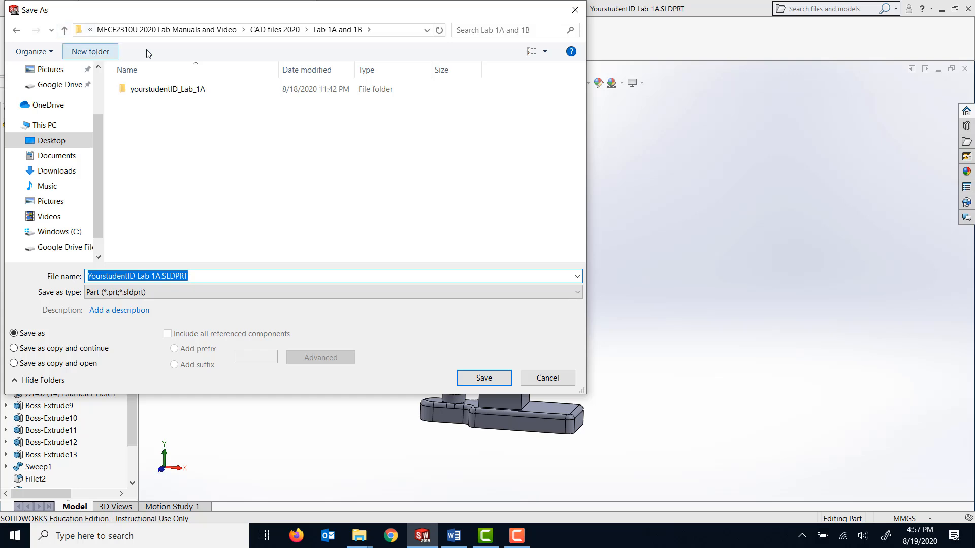
left_click(64, 30)
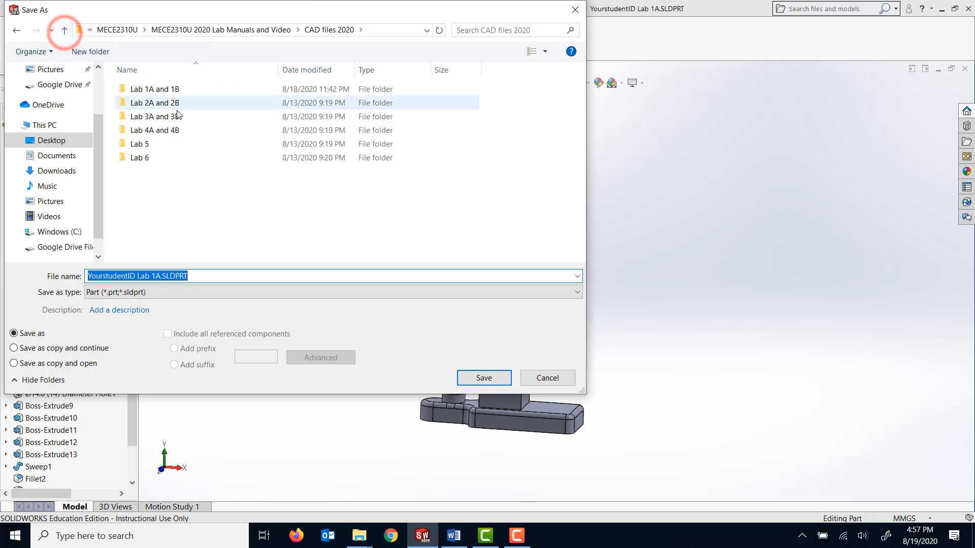
double_click(192, 89)
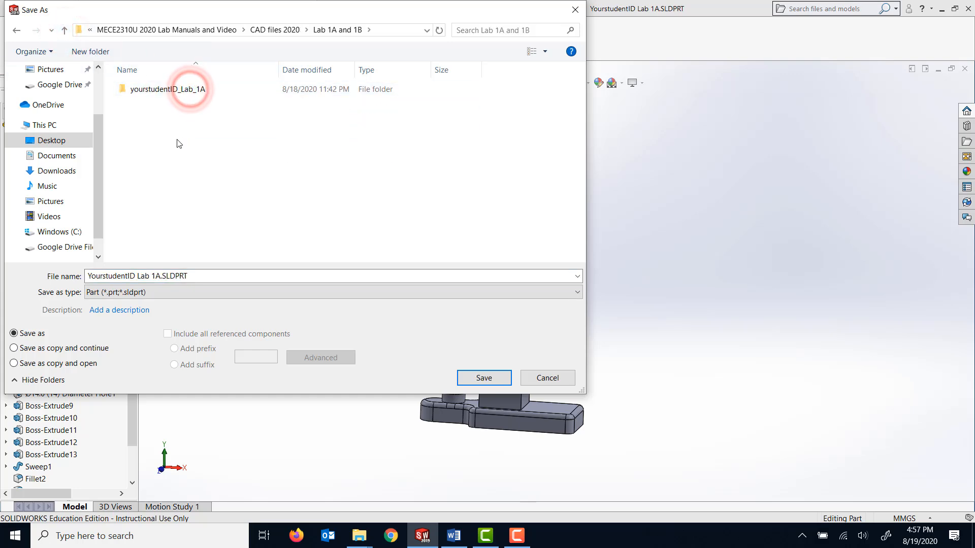
right_click(186, 136)
left_click(163, 283)
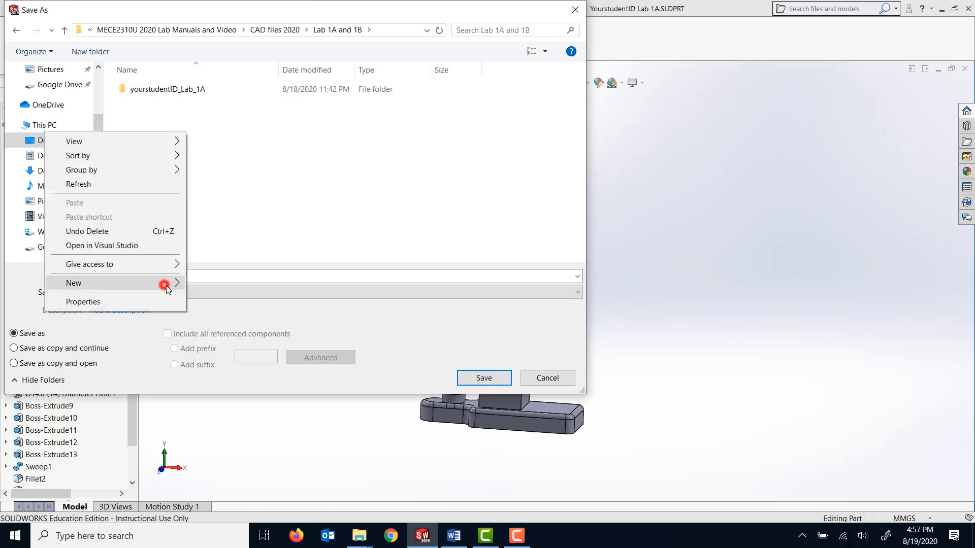
left_click(236, 192)
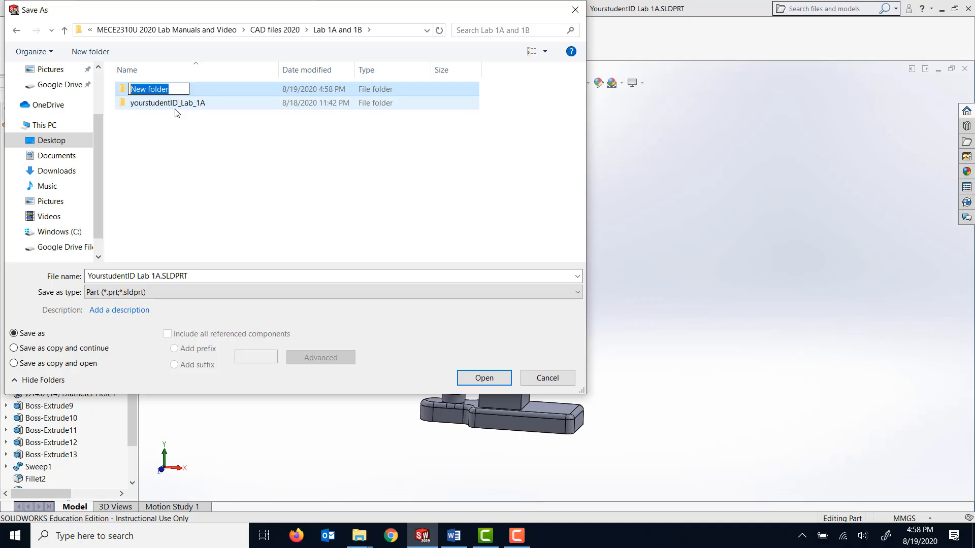
type("Your")
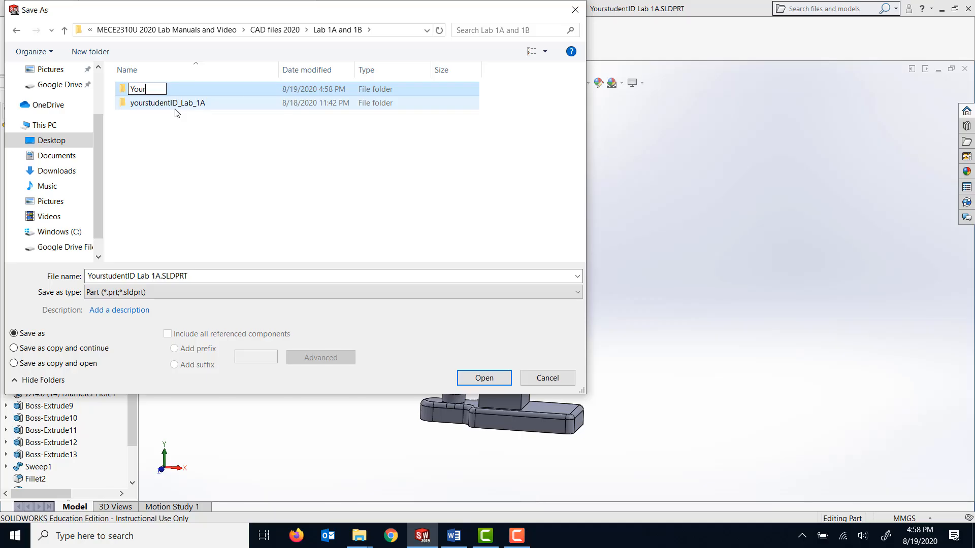
type("studentID")
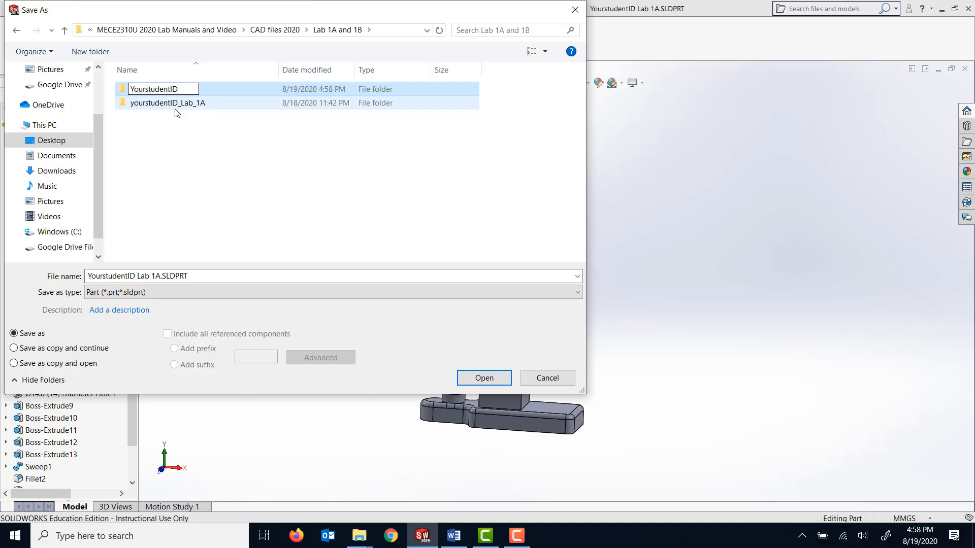
type("_Lab")
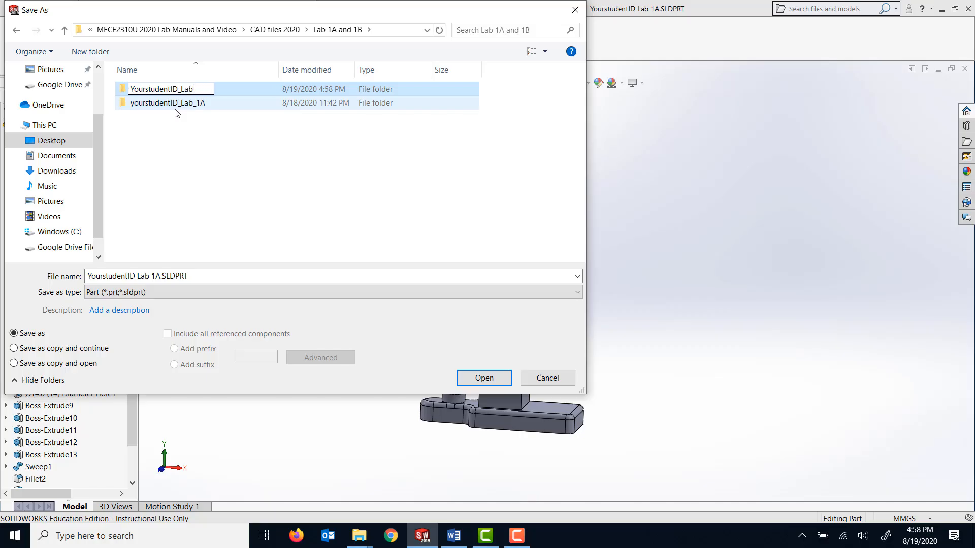
type("_1B")
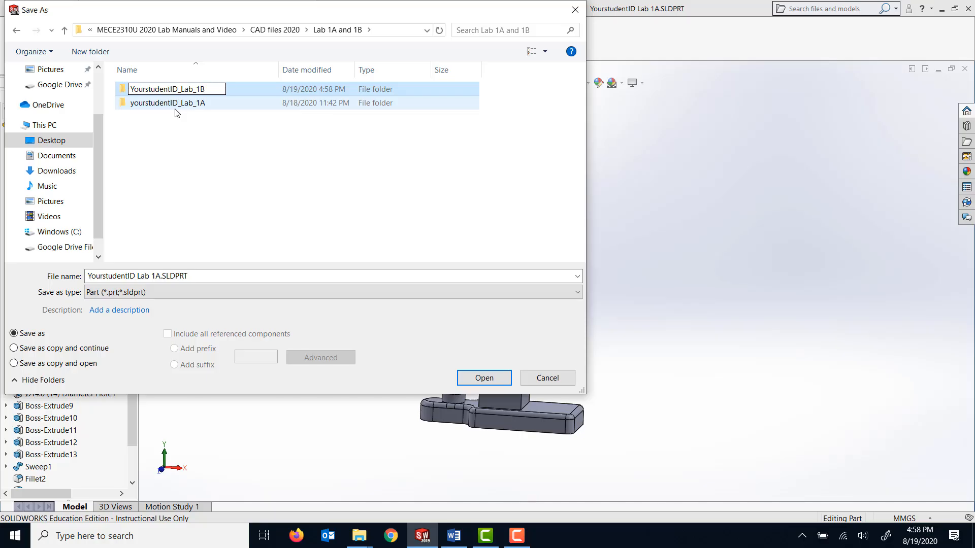
left_click(125, 91)
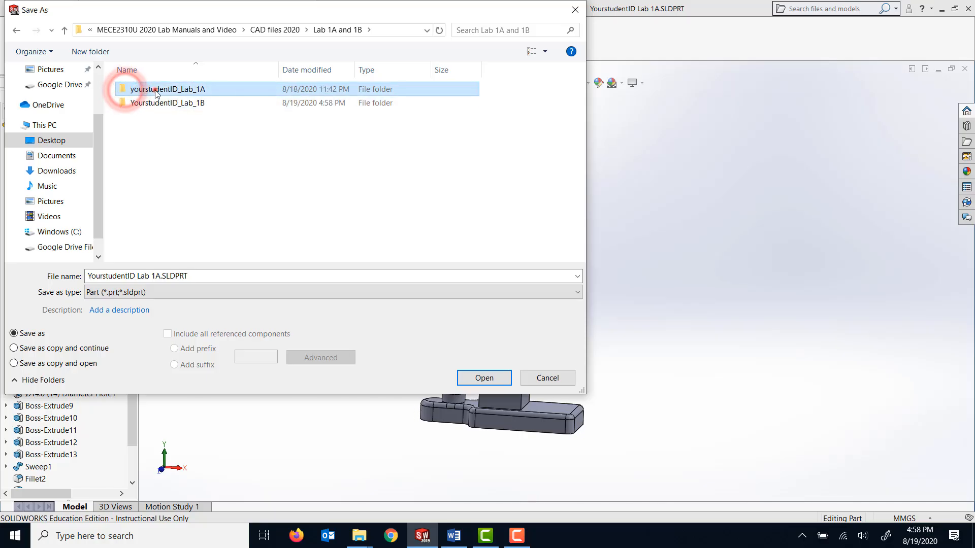
Step: Save the part in the YourstudentID_Lab_1B folder as YourstudentID Lab 1B_HandPress.SLDPRT
double_click(152, 90)
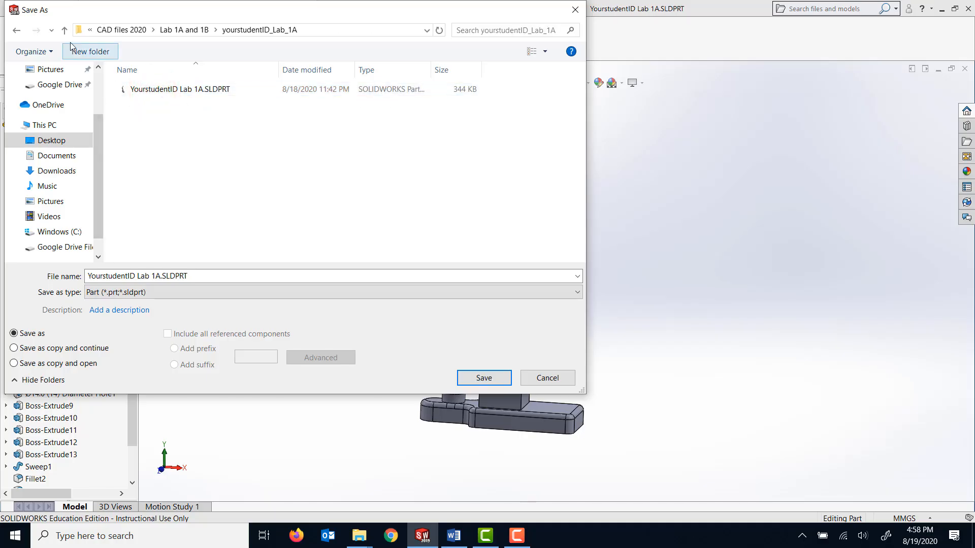
left_click(64, 30)
double_click(188, 103)
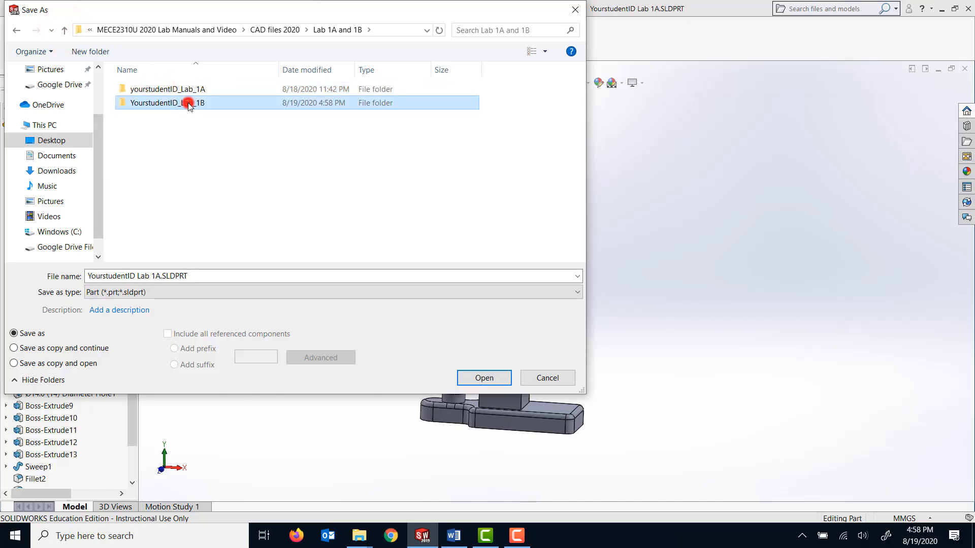
left_click(156, 275)
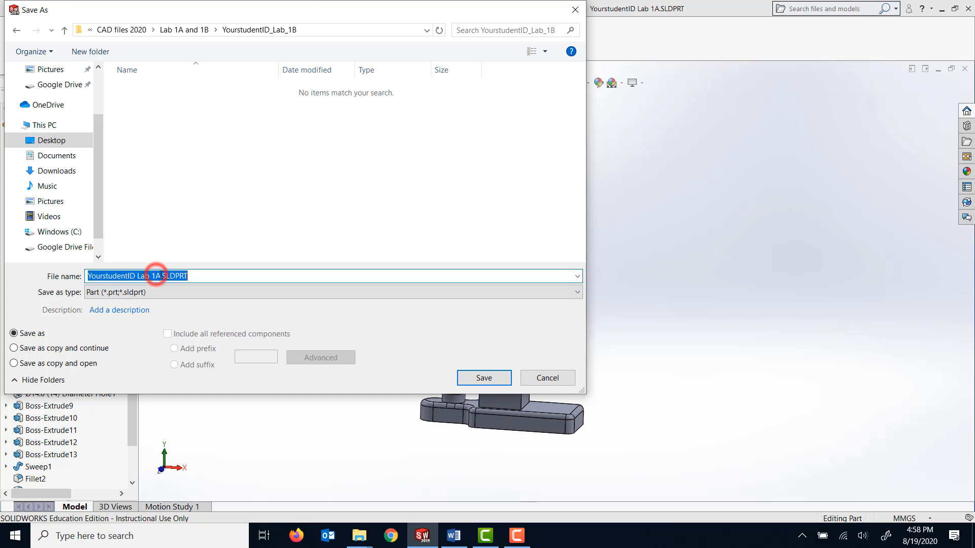
left_click(160, 276)
key("BackSpace")
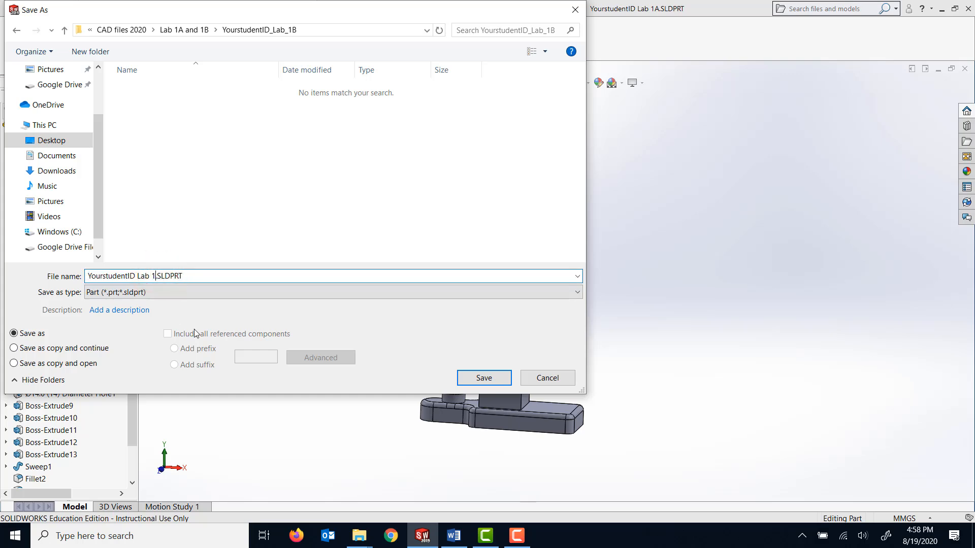
type("B_HandPre")
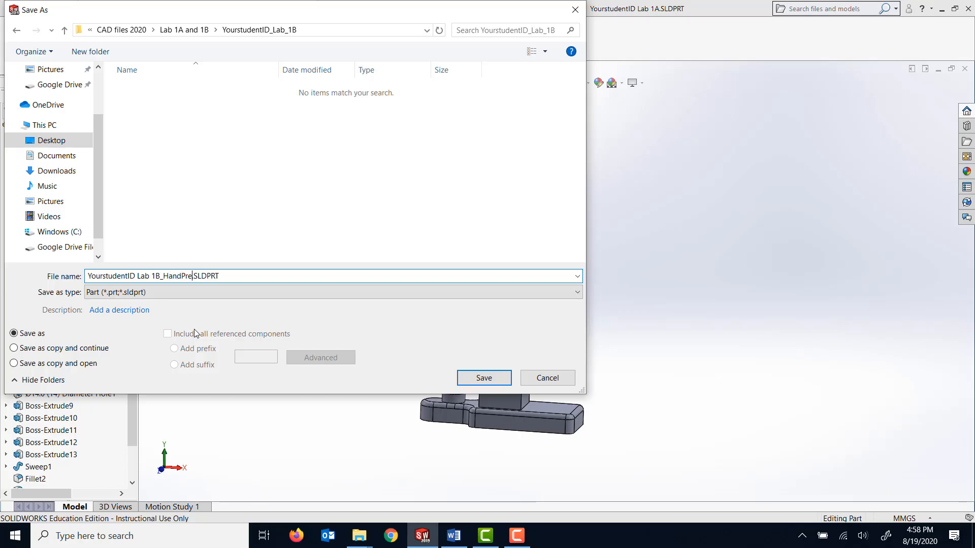
type("ss")
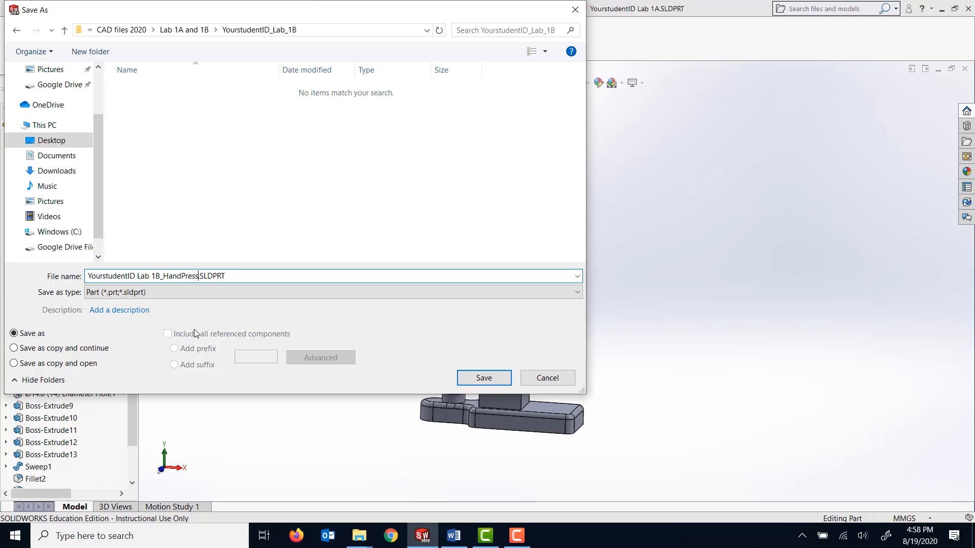
left_click(481, 378)
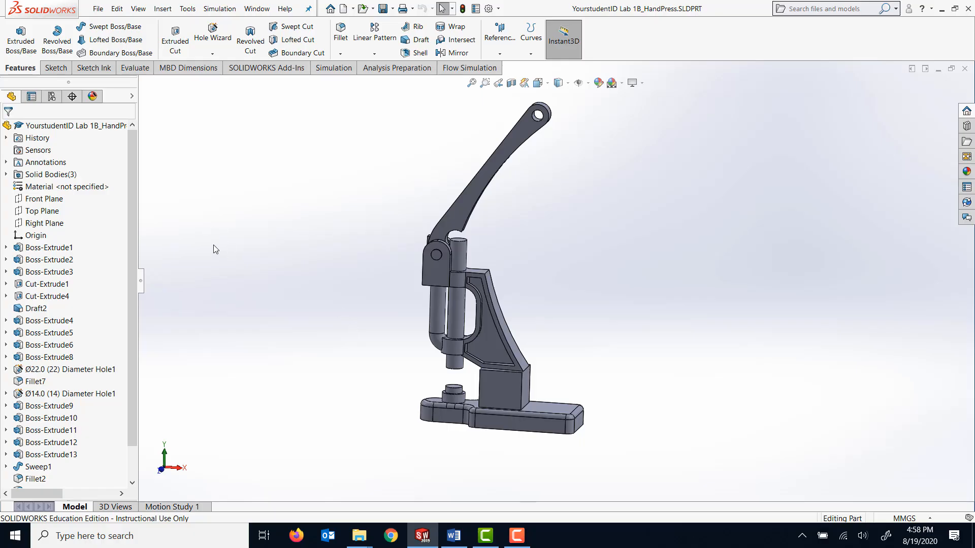
Step: Examine the Handle, Boss-Extrude13 and Fillet10 solid bodies and the upper cylindrical face of the press ram
middle_click_drag(565, 205, 572, 231)
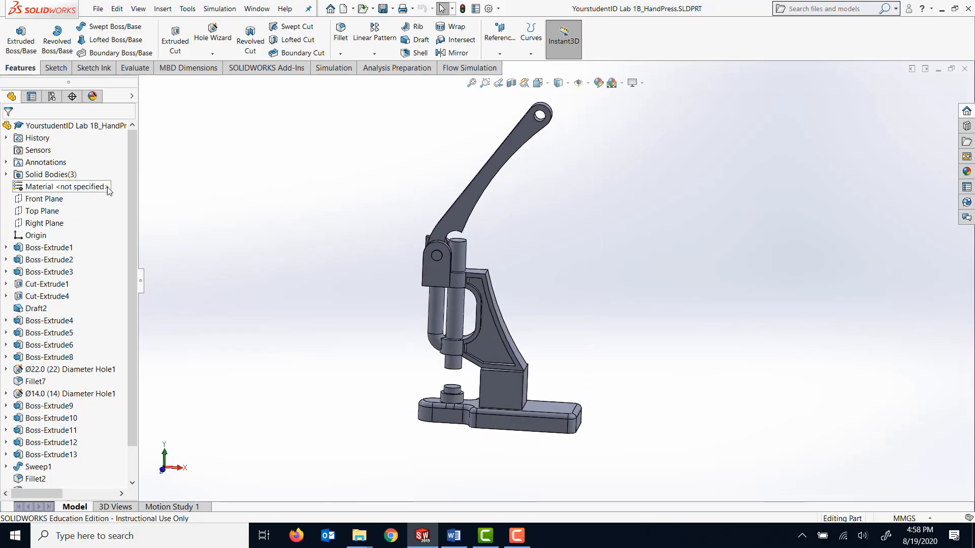
left_click(6, 174)
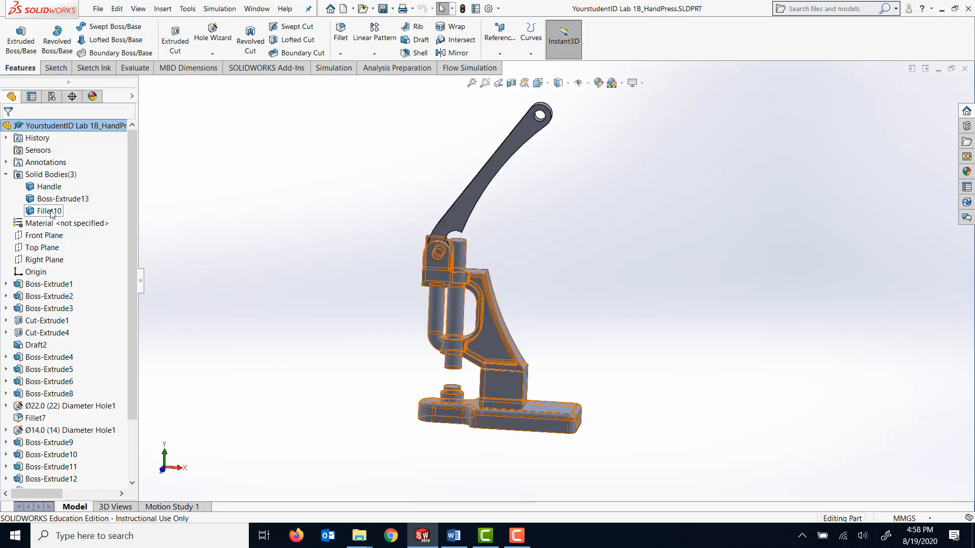
left_click(49, 189)
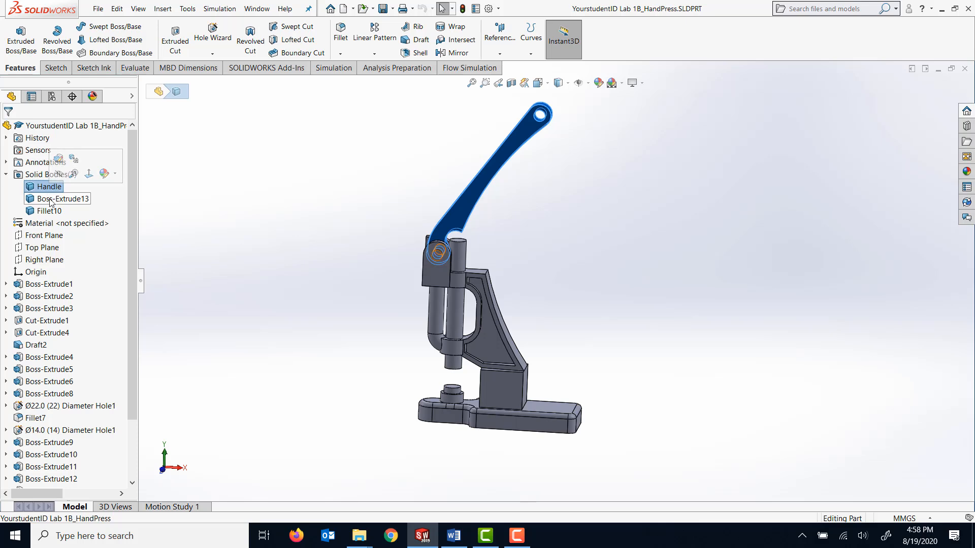
left_click(56, 199)
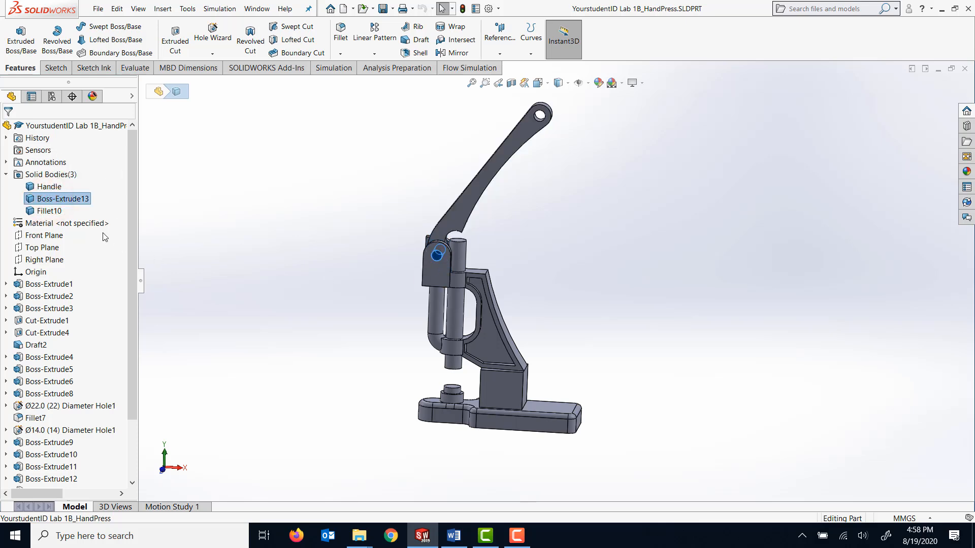
left_click(34, 210)
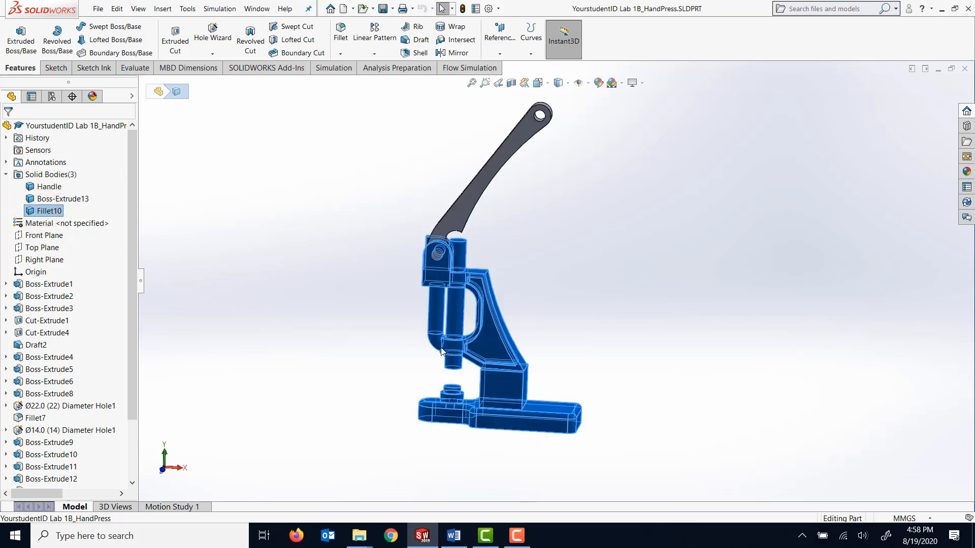
left_click(278, 310)
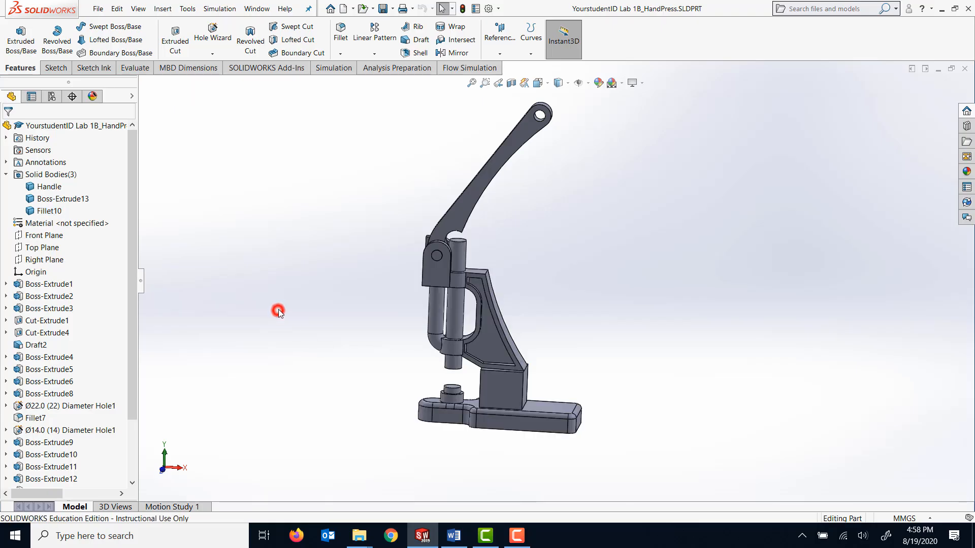
left_click(36, 209)
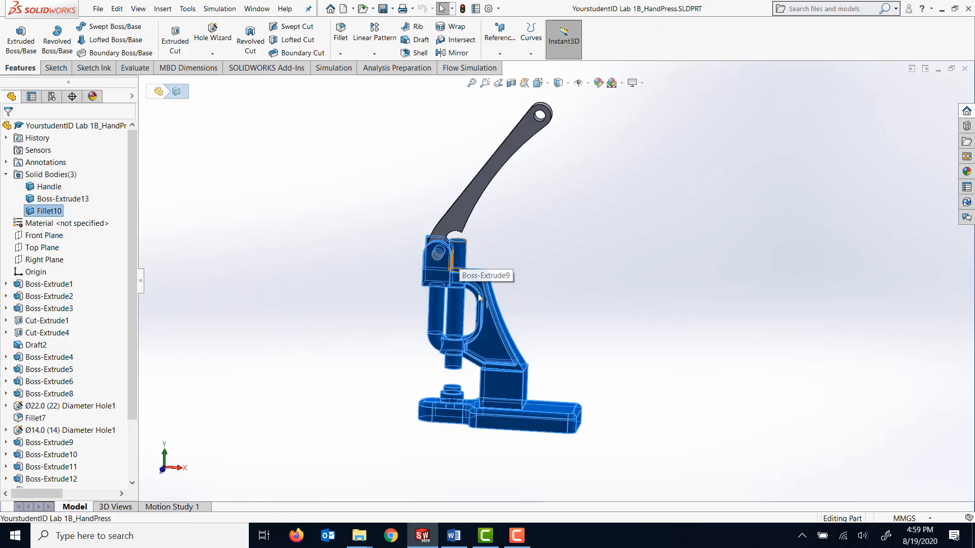
left_click(326, 317)
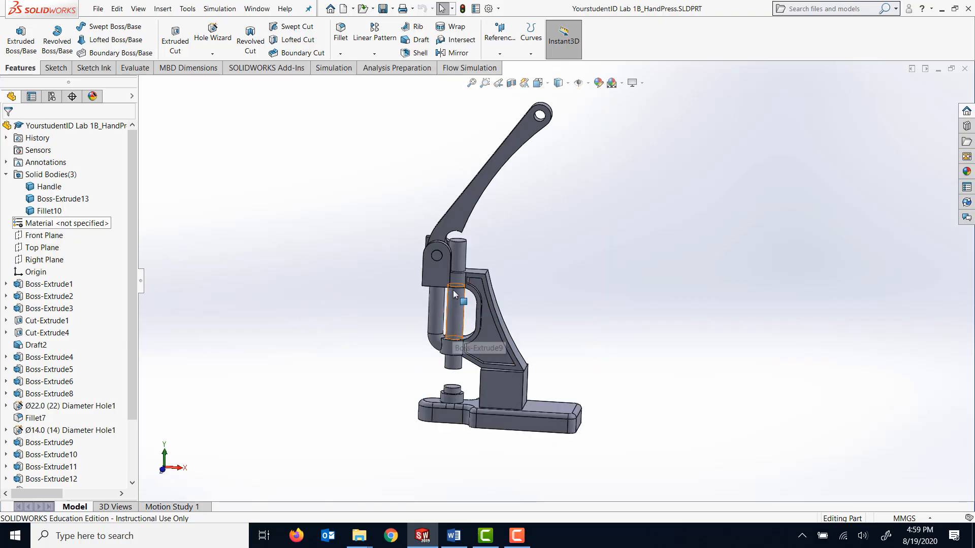
left_click(457, 247)
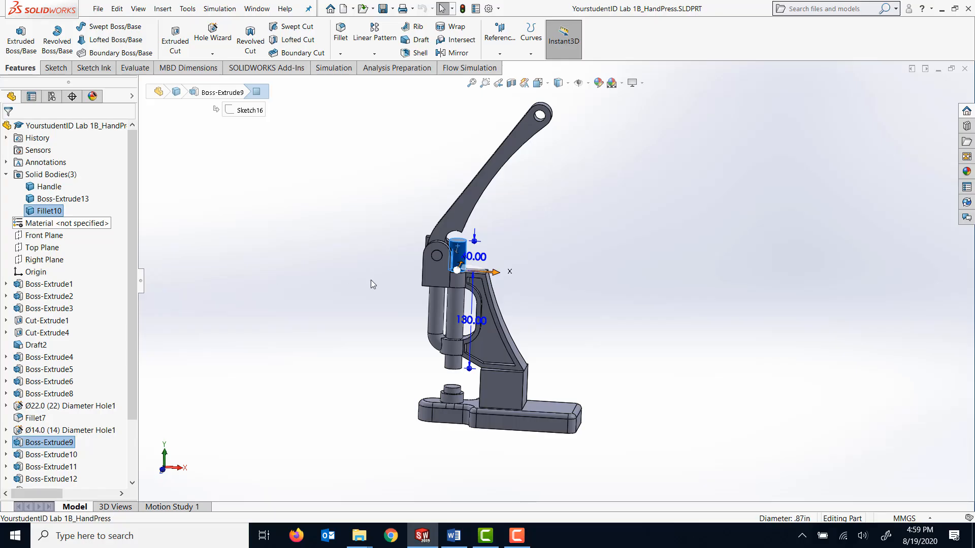
left_click(652, 230)
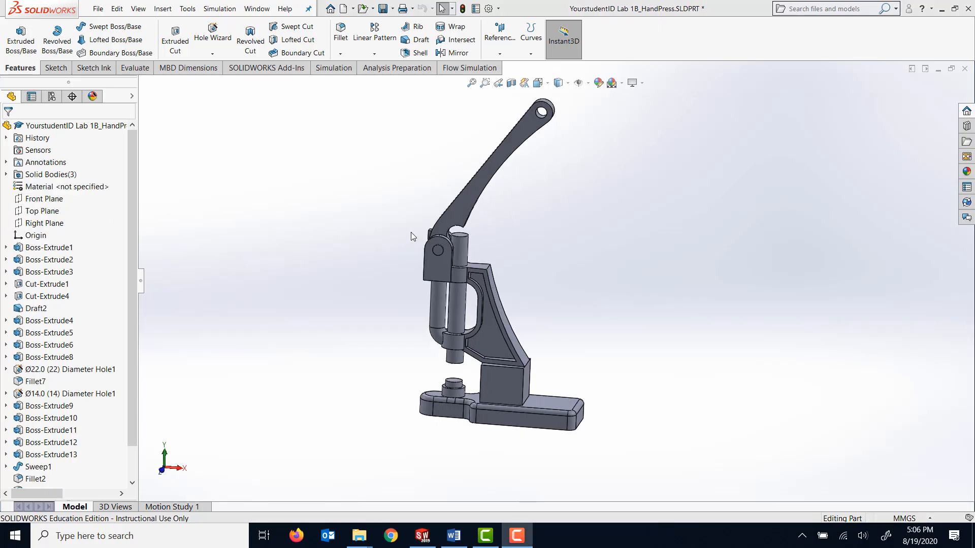
Step: Inspect which portions of the hand press belong to the Boss extrude, Boss-Extrude13 and Fillet10 solid bodies
middle_click_drag(395, 217, 351, 260)
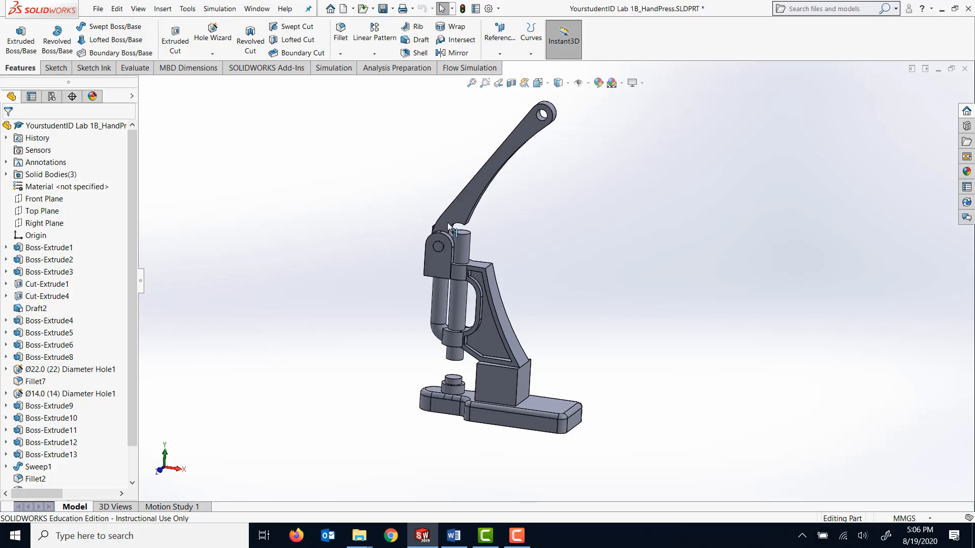
mouse_move(518, 206)
middle_mouse_down()
mouse_move(507, 191)
mouse_move(516, 198)
middle_mouse_up()
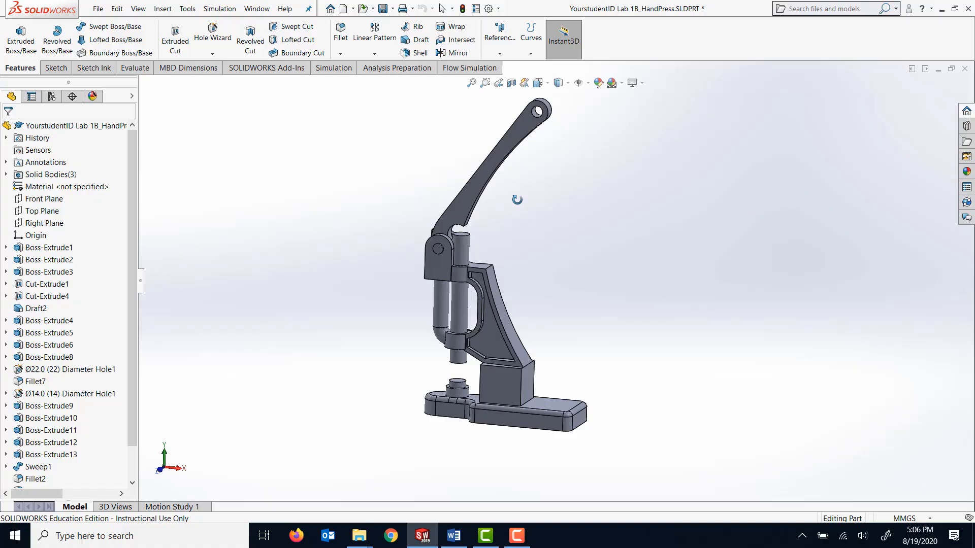
left_click(6, 175)
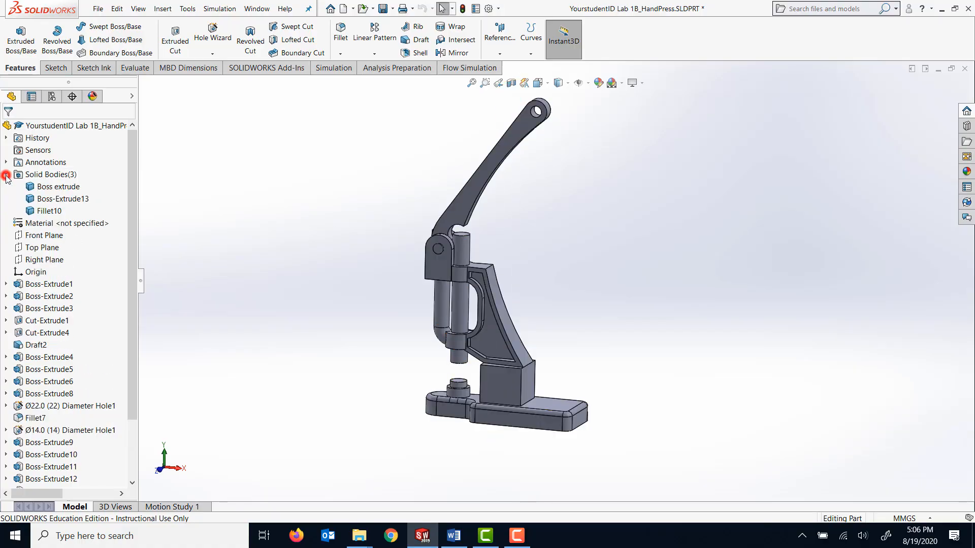
left_click(70, 189)
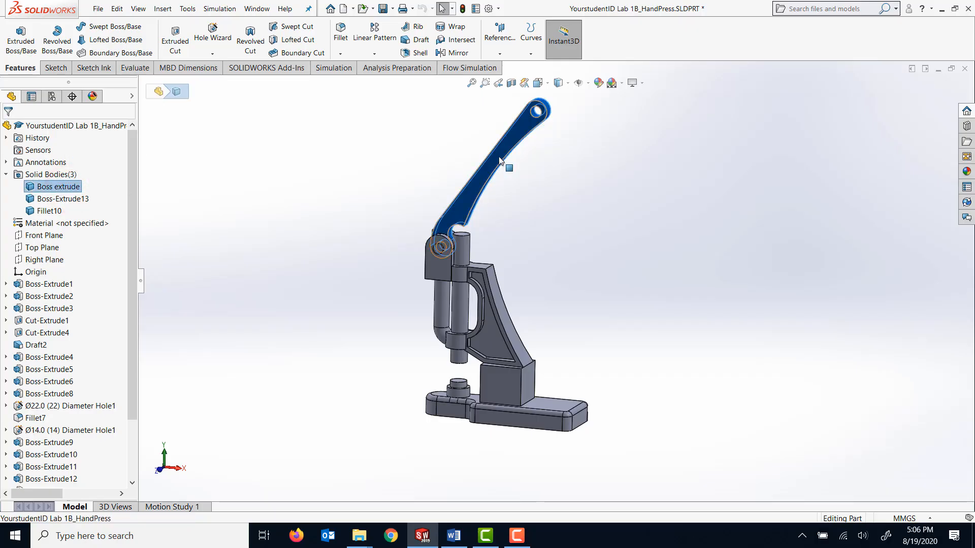
left_click(79, 199)
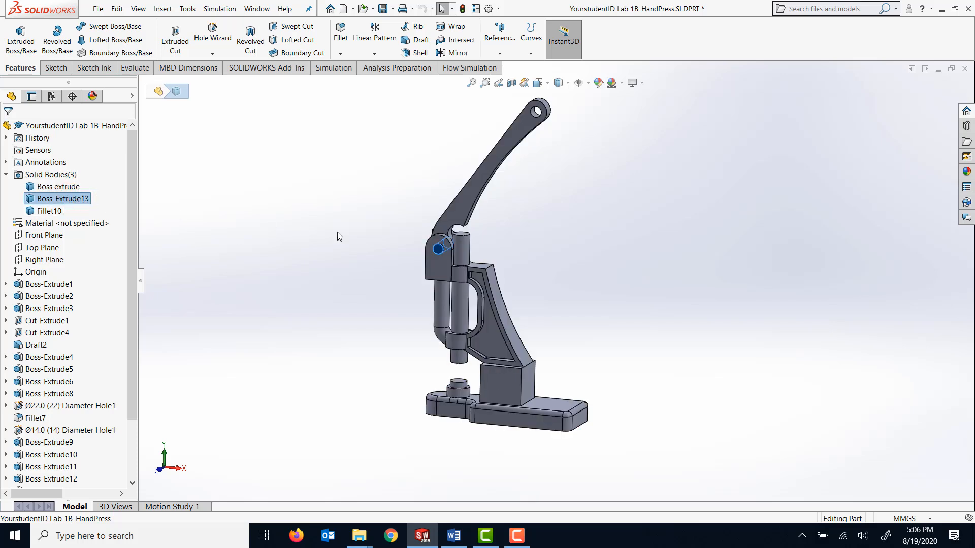
left_click(49, 213)
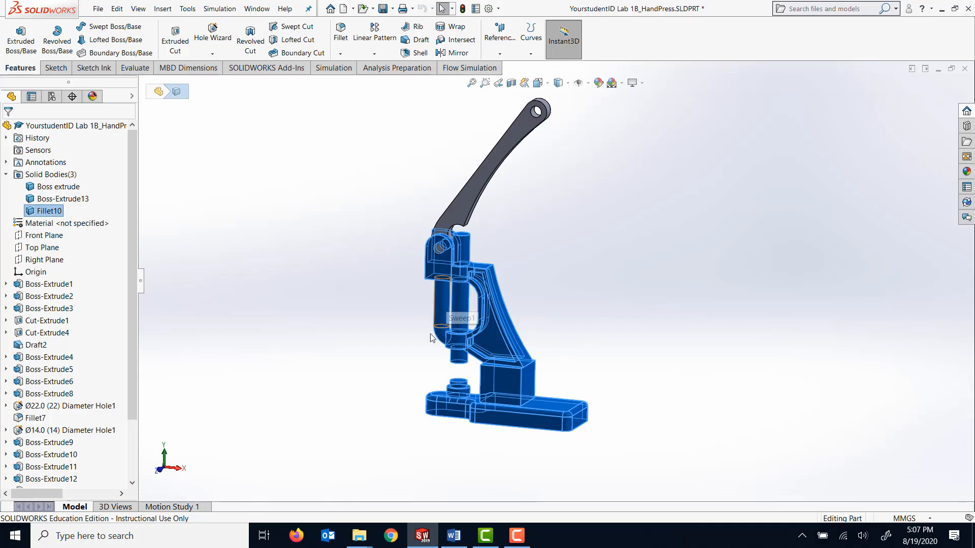
Step: Edit the Sweep1 feature and remove the Rod body from its feature scope, keeping only Base selected
left_click(314, 288)
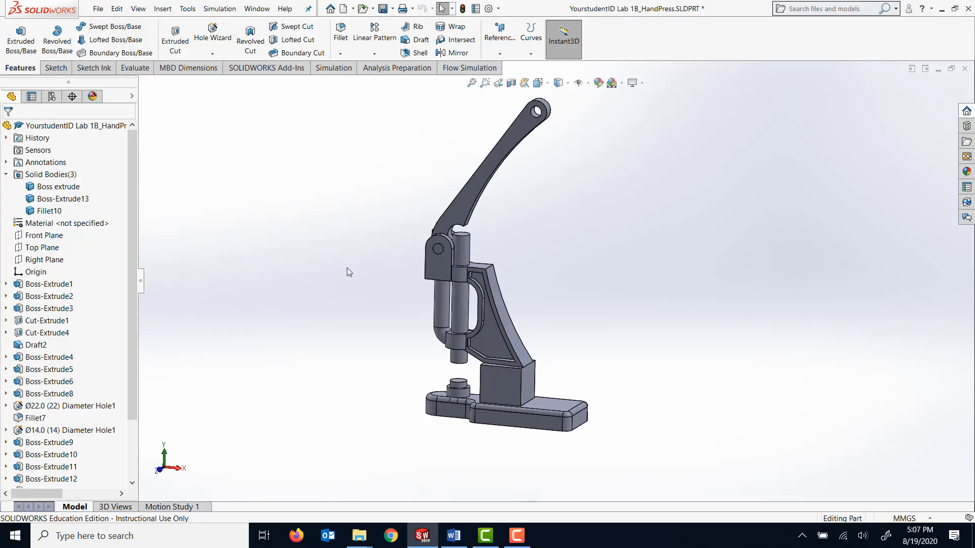
mouse_move(347, 268)
middle_mouse_down()
mouse_move(332, 270)
mouse_move(343, 277)
middle_mouse_up()
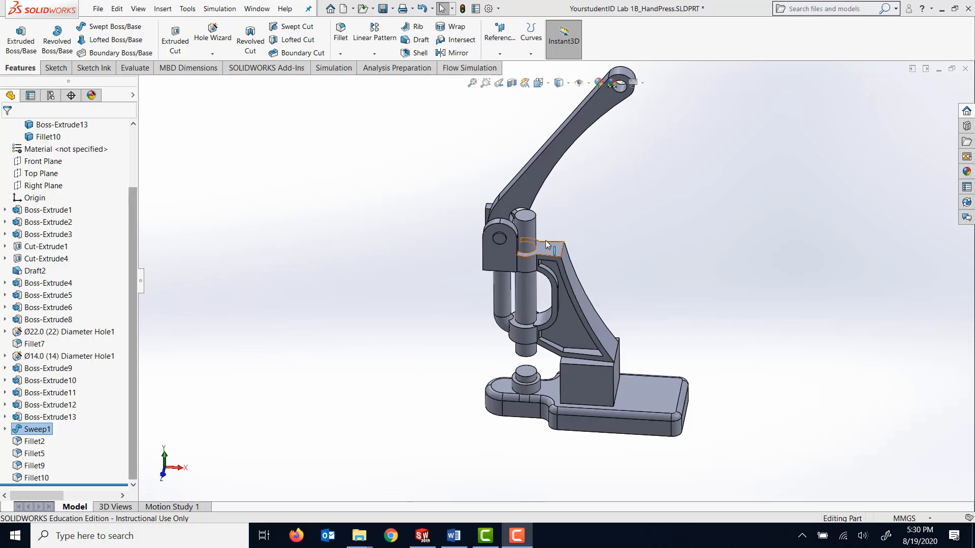
right_click(35, 431)
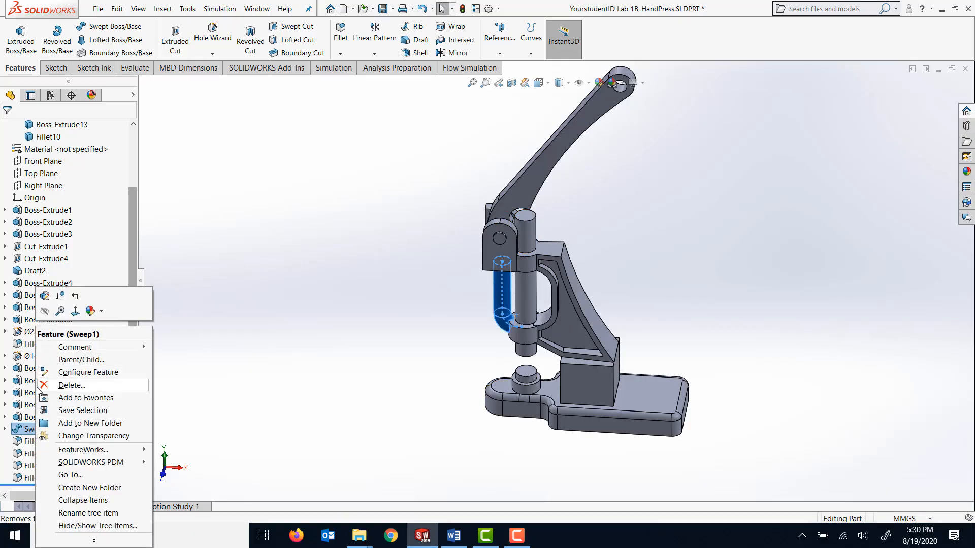
left_click(45, 296)
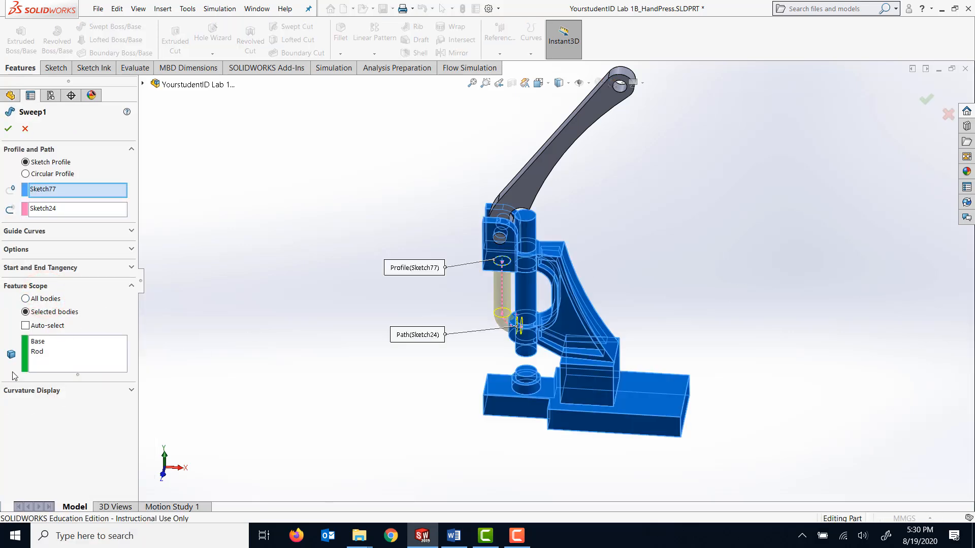
left_click(38, 353)
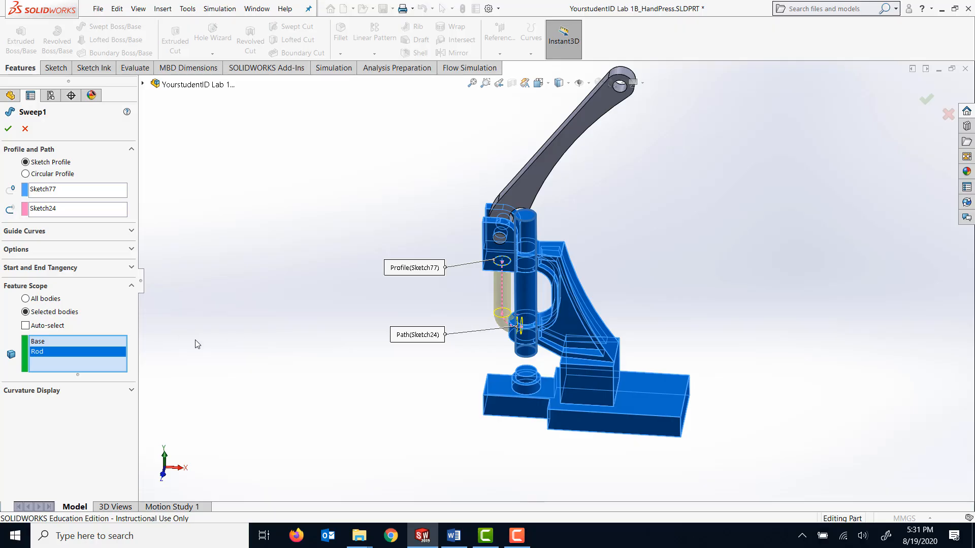
right_click(59, 352)
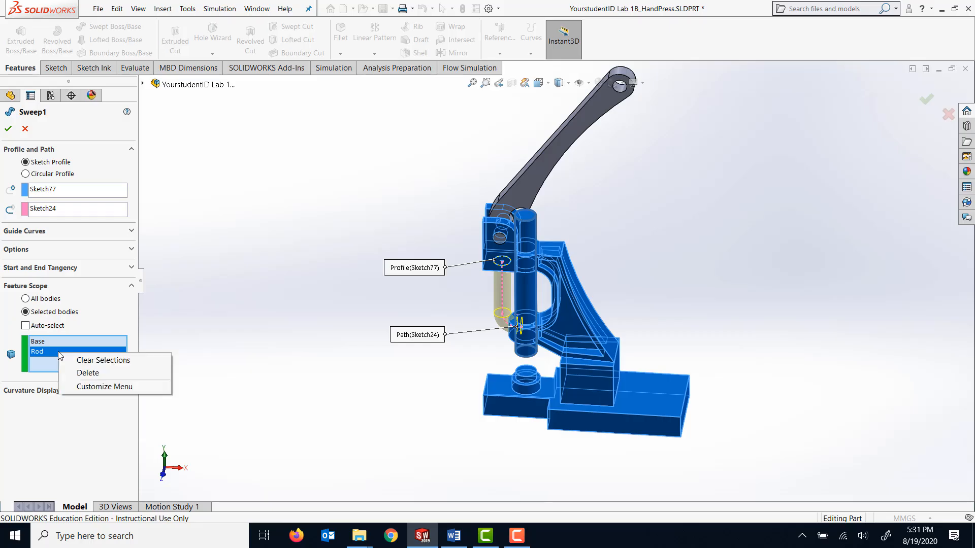
left_click(82, 372)
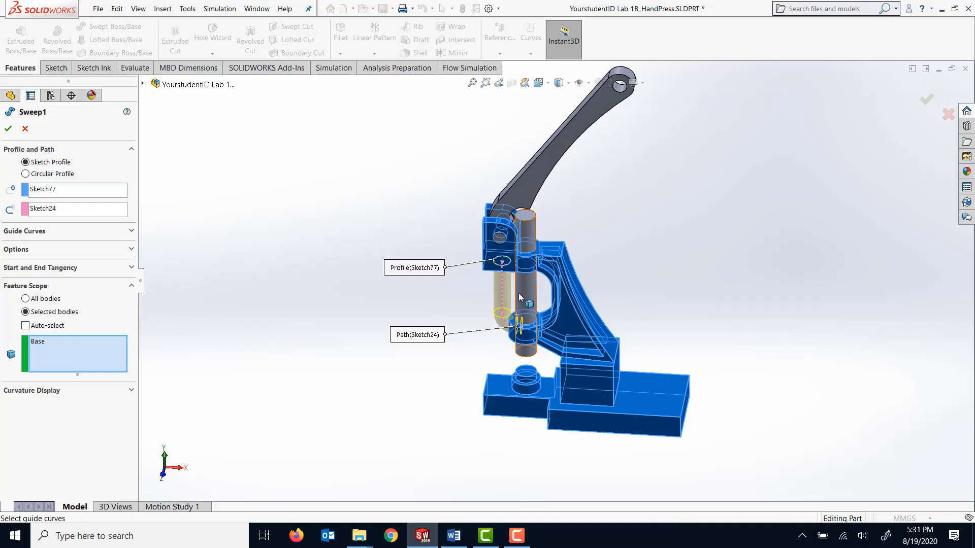
left_click(8, 130)
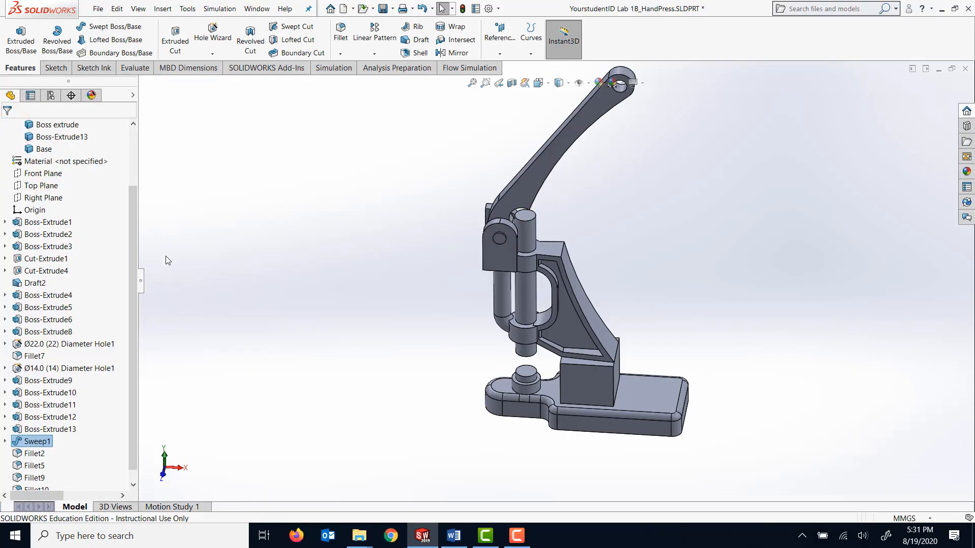
Step: Highlight the Rod solid body in the model to check which geometry belongs to it
left_click_drag(133, 274, 133, 226)
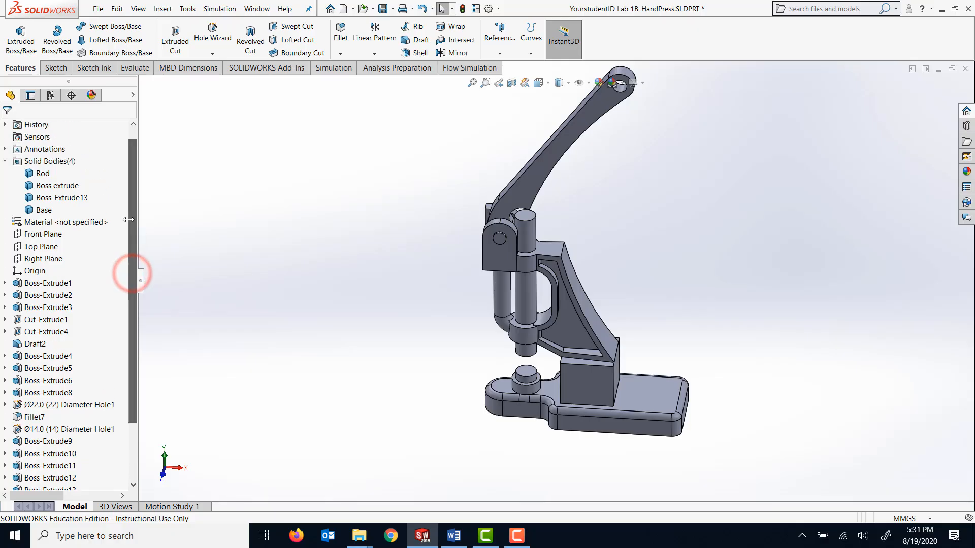
left_click(43, 174)
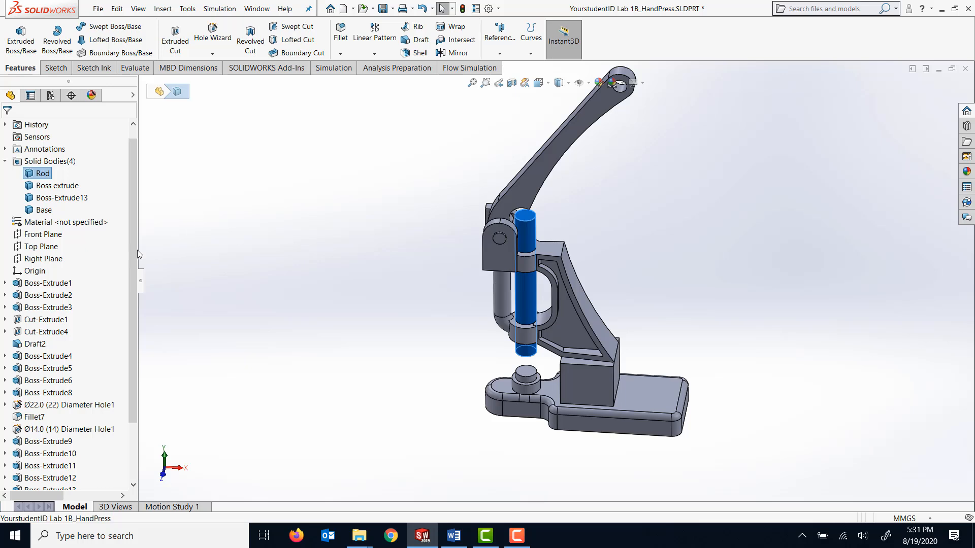
left_click_drag(134, 248, 135, 351)
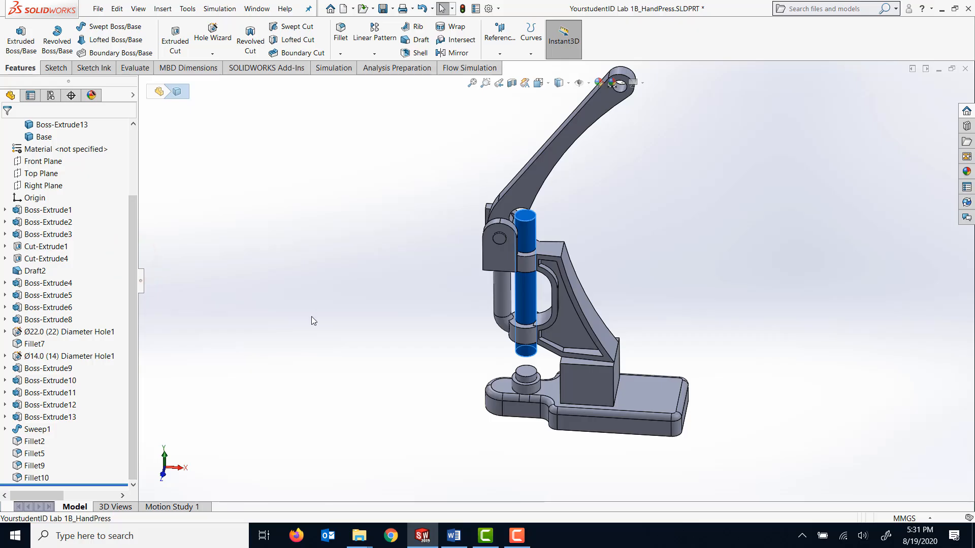
left_click(325, 294)
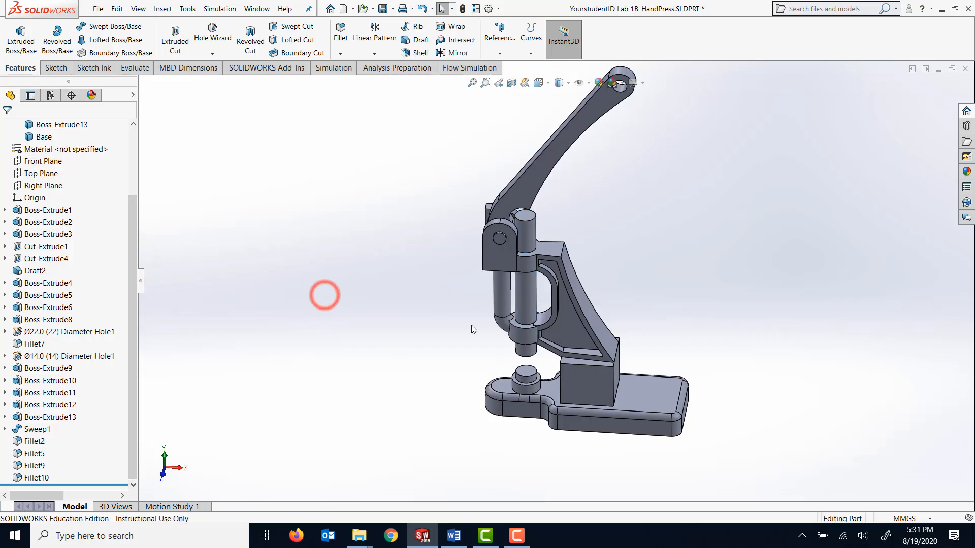
Step: In Sweep1's profile Sketch77, set the circle centre's distance from the bracket's lower front edge to 18 mm and exit the sketch
left_click(5, 430)
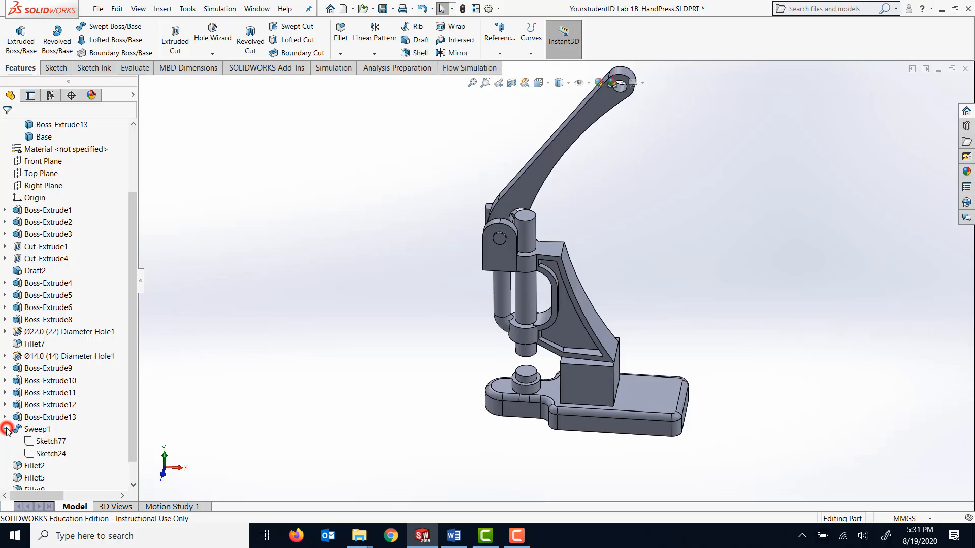
middle_click_drag(362, 364, 359, 323)
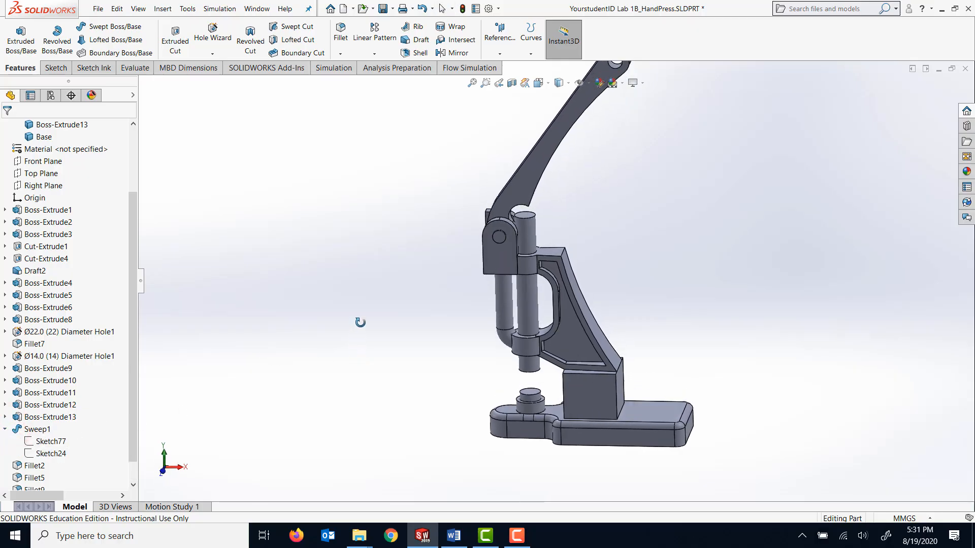
left_click(47, 441)
right_click(47, 441)
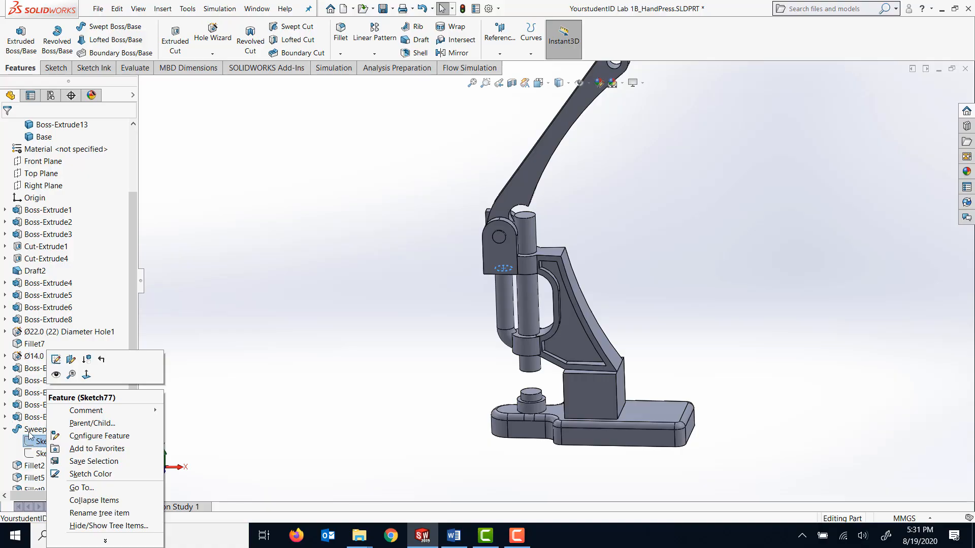
left_click(211, 425)
right_click(60, 441)
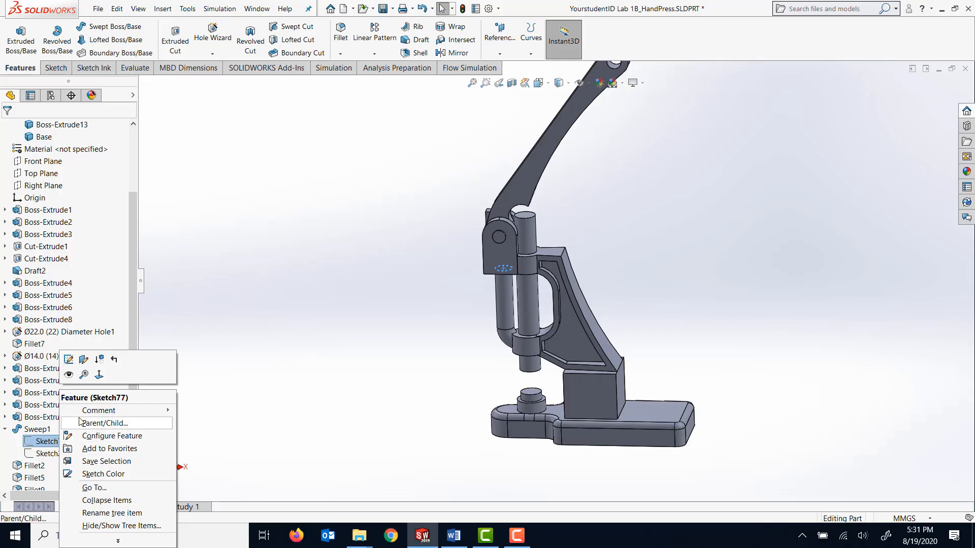
left_click(69, 360)
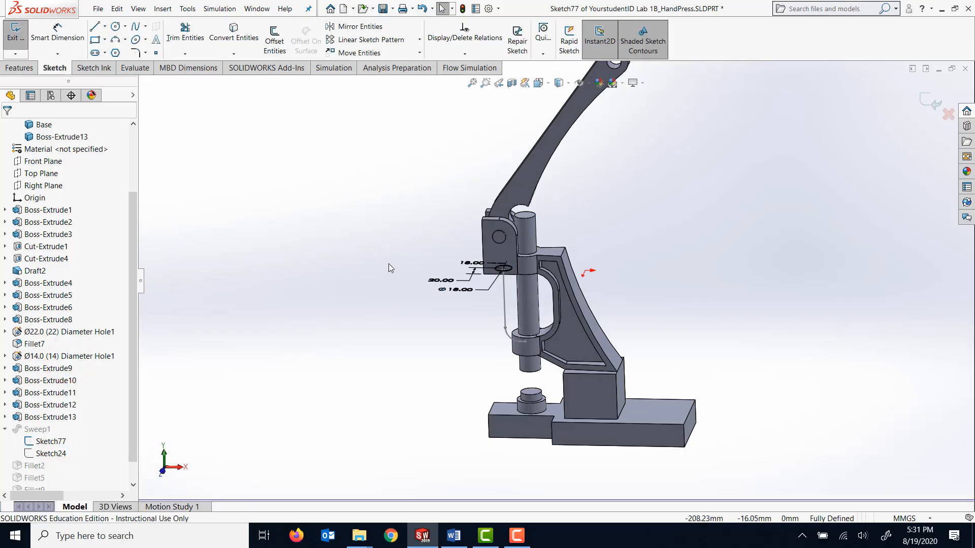
left_click(435, 282)
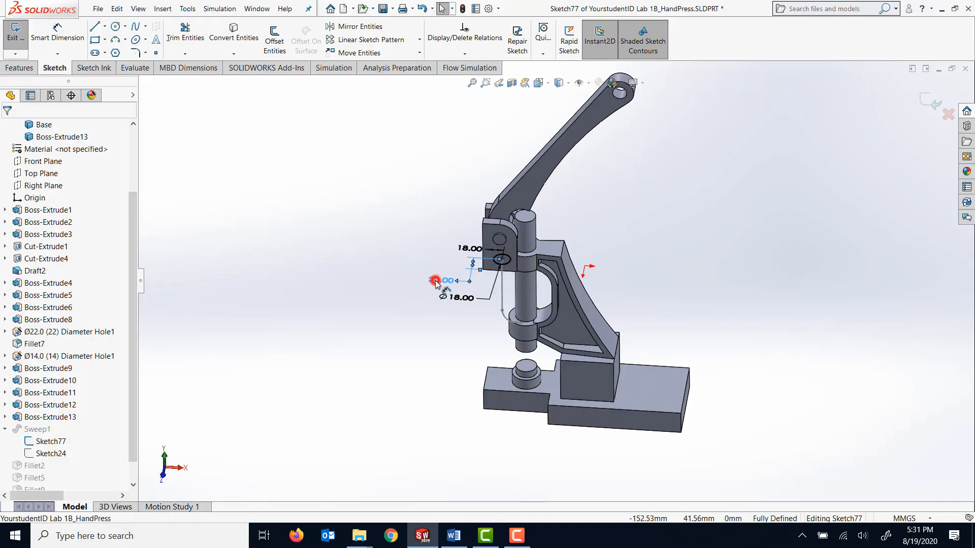
double_click(435, 281)
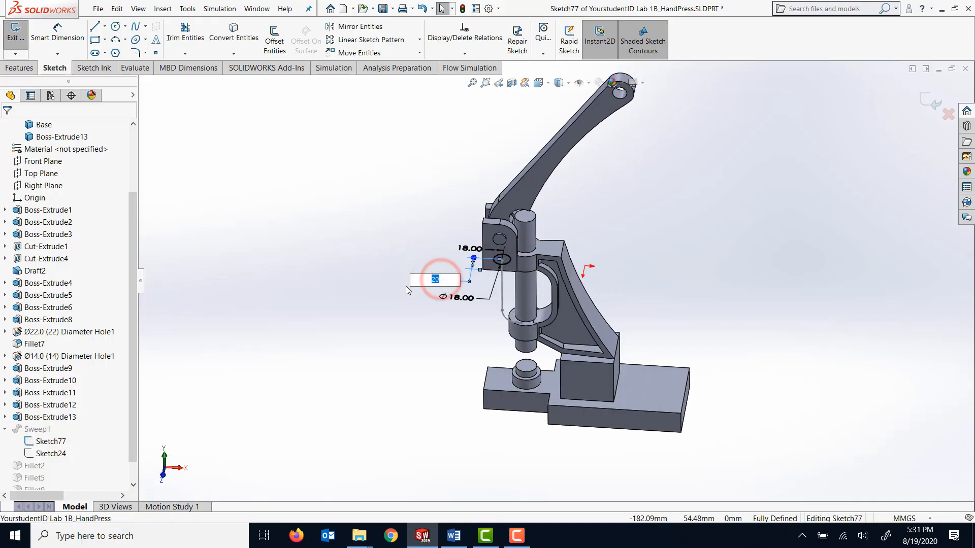
type("18")
key("Return")
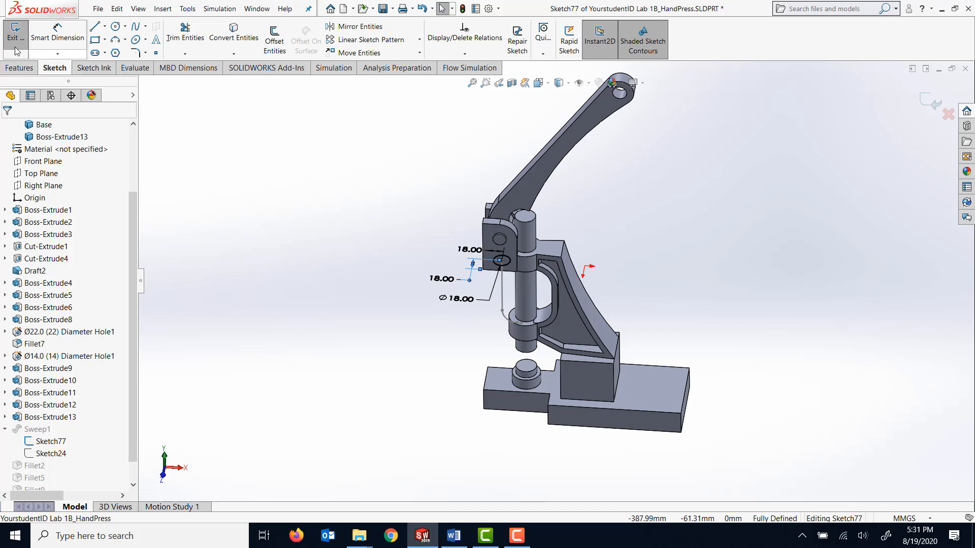
left_click(16, 48)
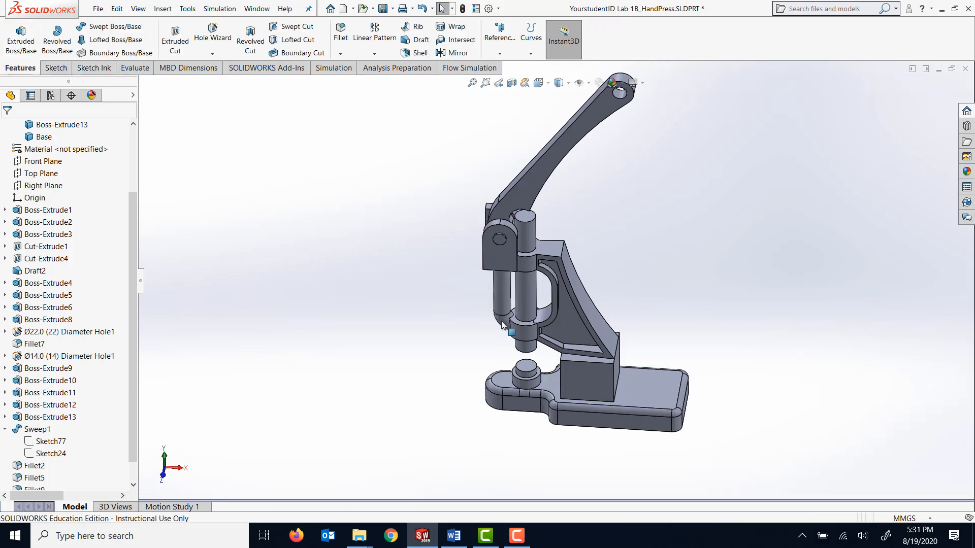
Step: Edit Sweep1's path Sketch24 and set the short straight segment after the R15 arc to 0.1 mm
middle_click_drag(403, 337, 376, 269)
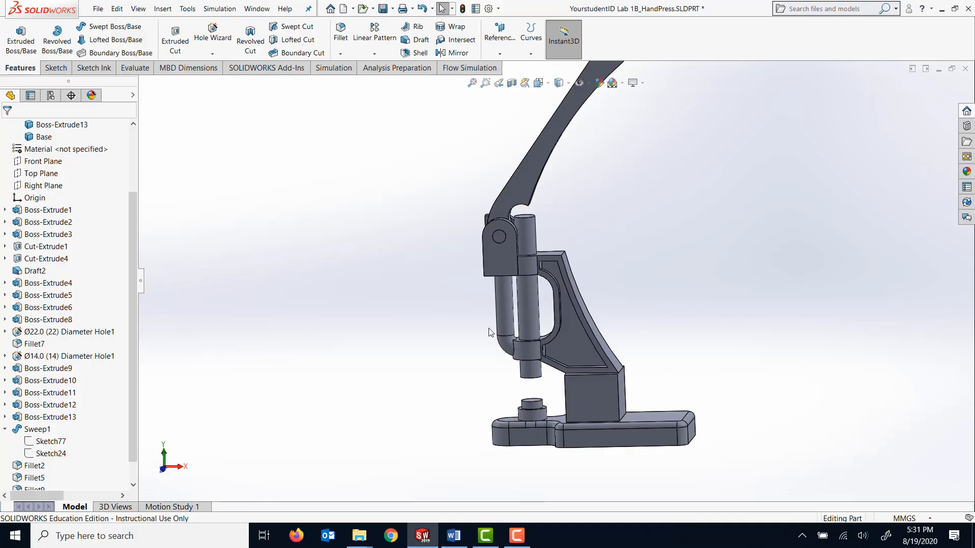
middle_click_drag(476, 358, 470, 356)
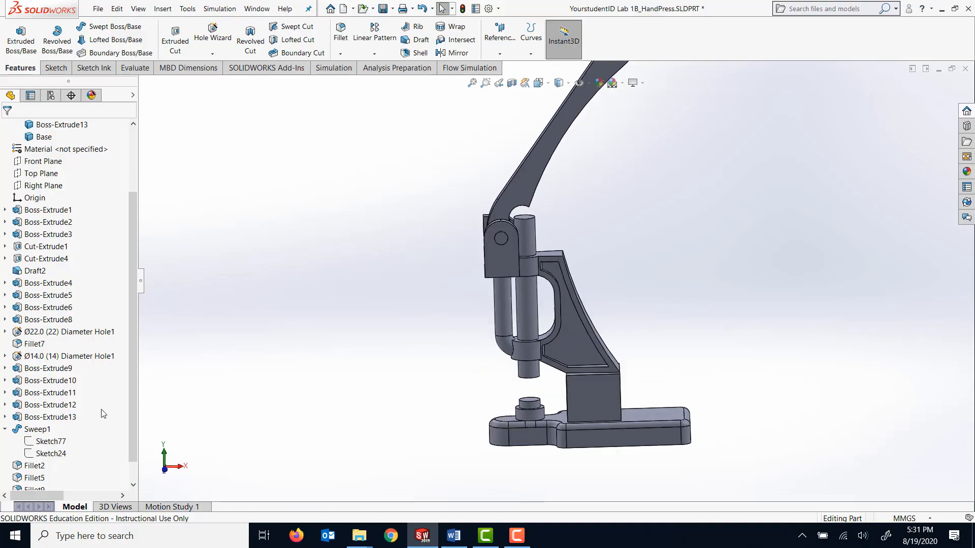
right_click(49, 455)
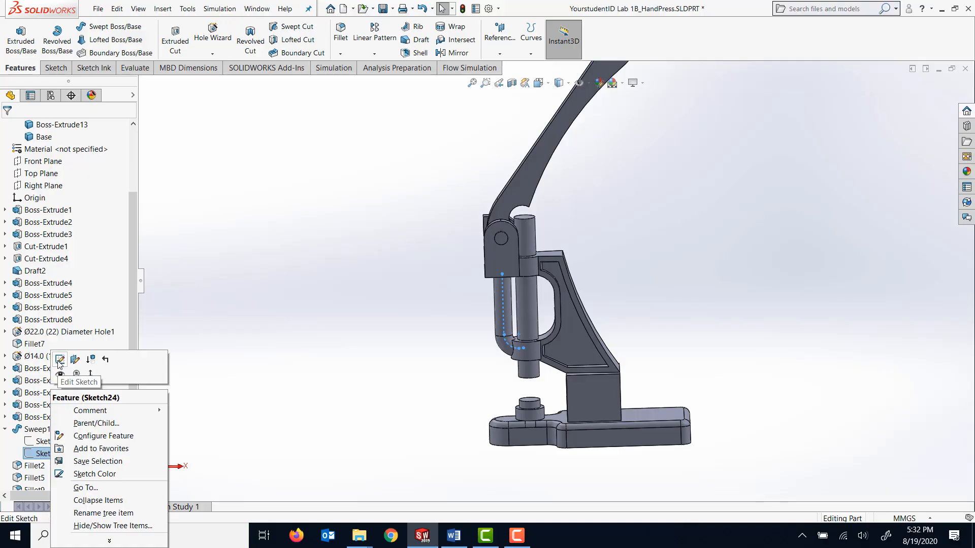
left_click(59, 361)
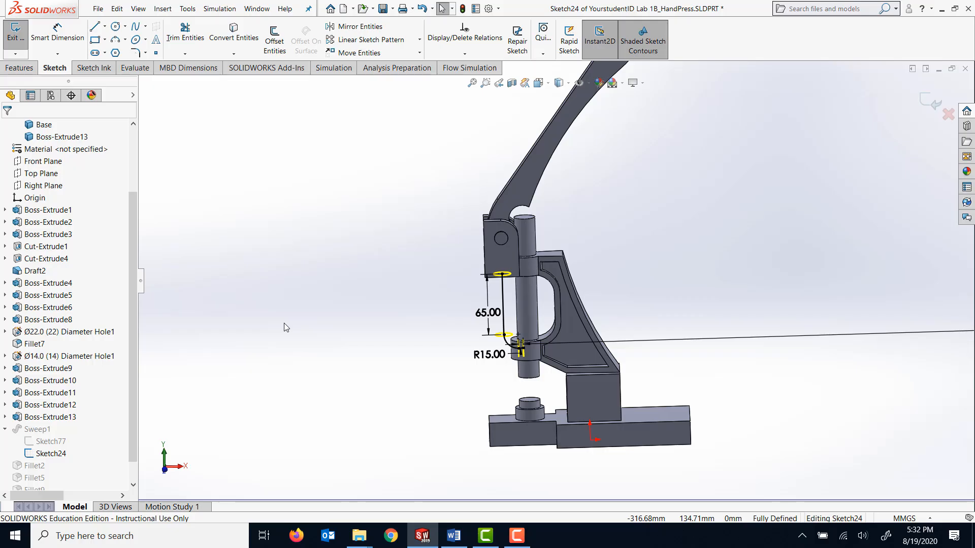
scroll(529, 355, "down", 2)
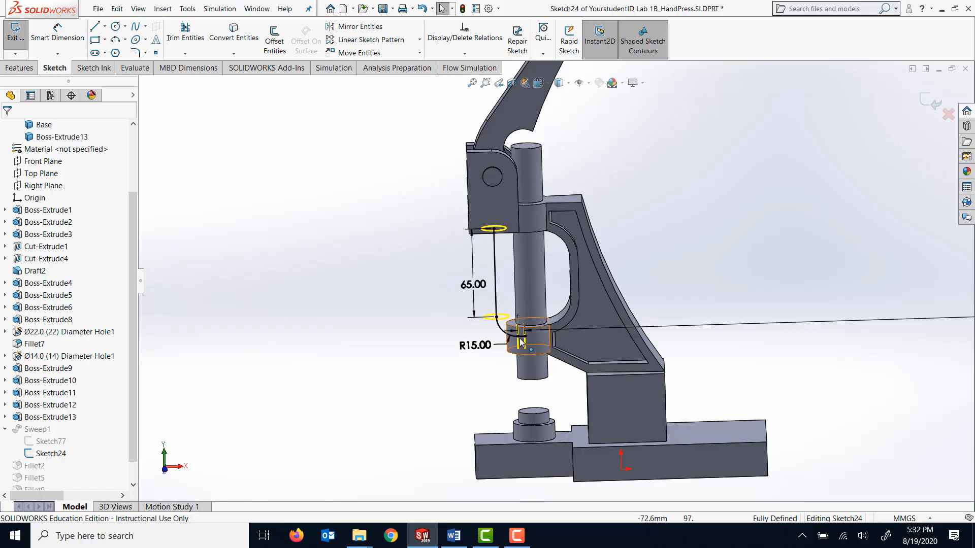
scroll(835, 333, "up", 5)
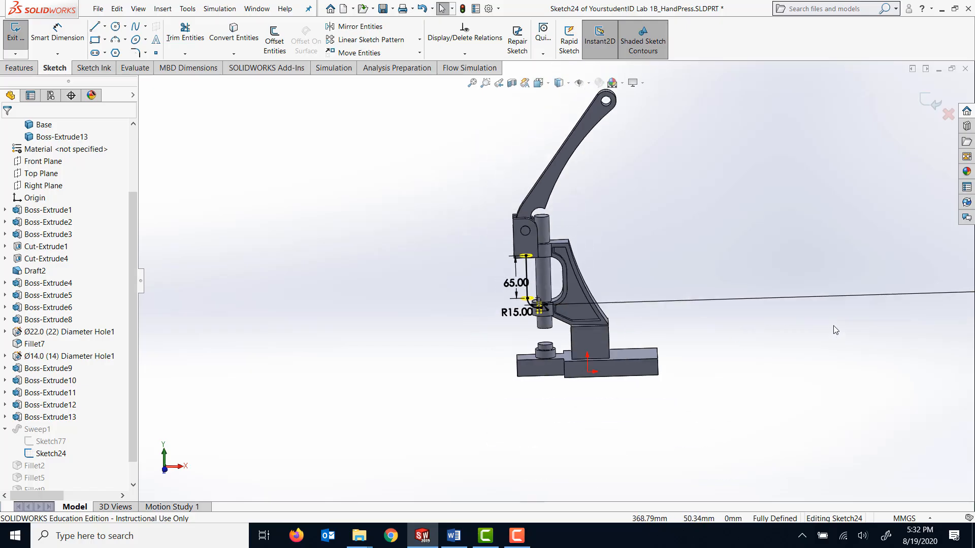
left_click_drag(736, 290, 612, 289)
scroll(664, 302, "down", 6)
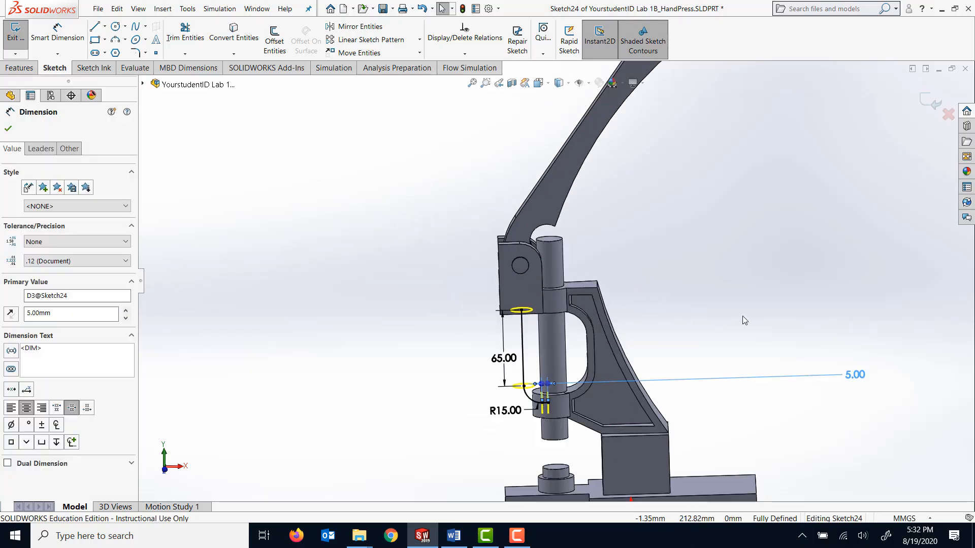
double_click(853, 378)
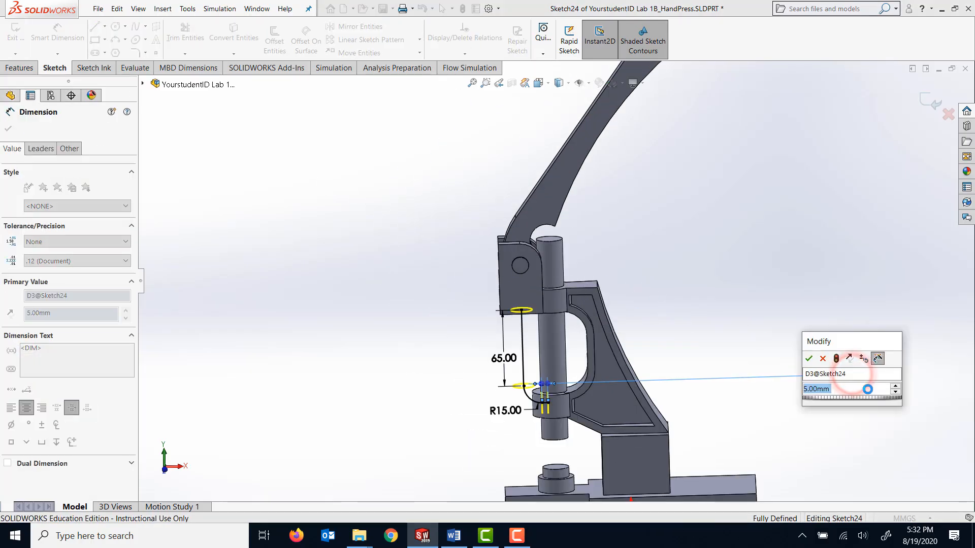
type("0.1")
key("Return")
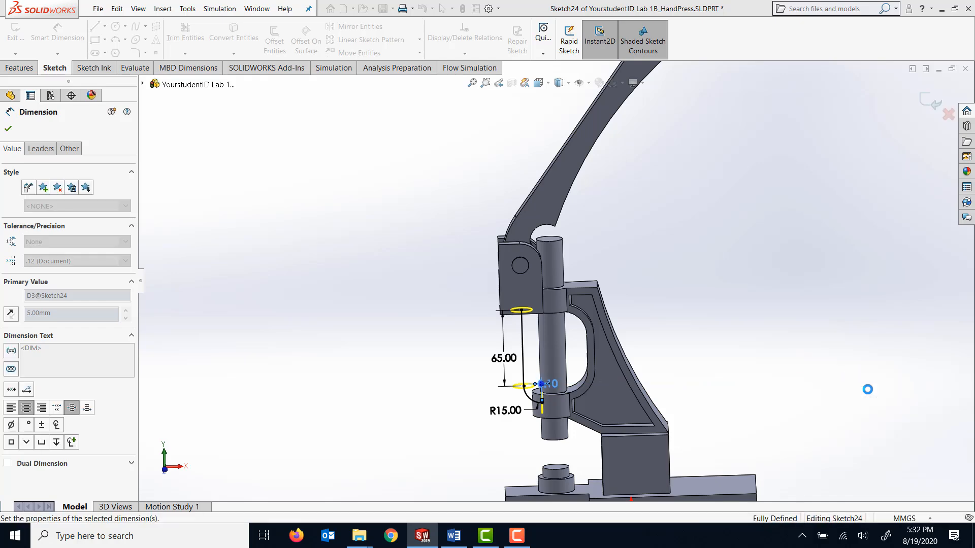
Step: Set the vertical line of the sweep path in Sketch24 to 67 mm
scroll(590, 407, "down", 3)
left_click(467, 294)
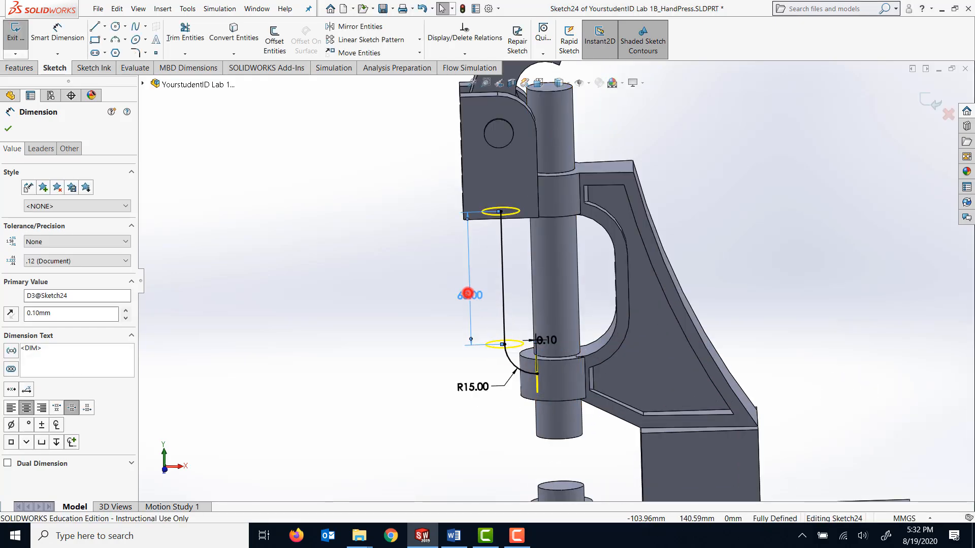
double_click(468, 294)
left_click(454, 307)
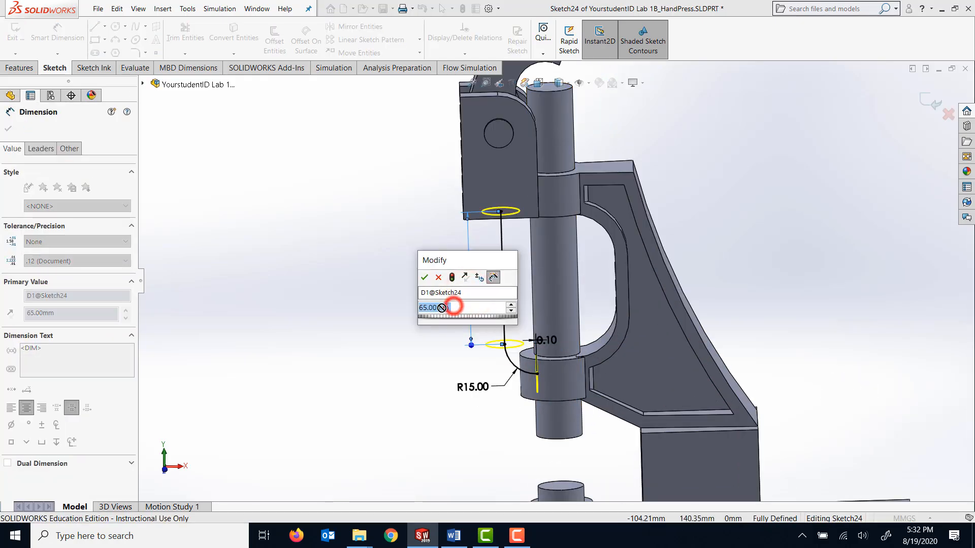
right_click(426, 308)
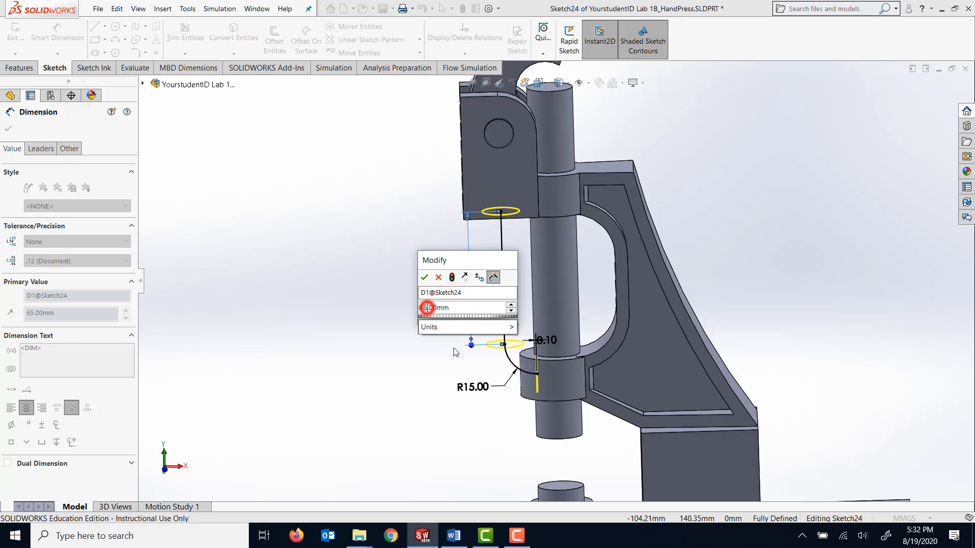
key("BackSpace")
type("7")
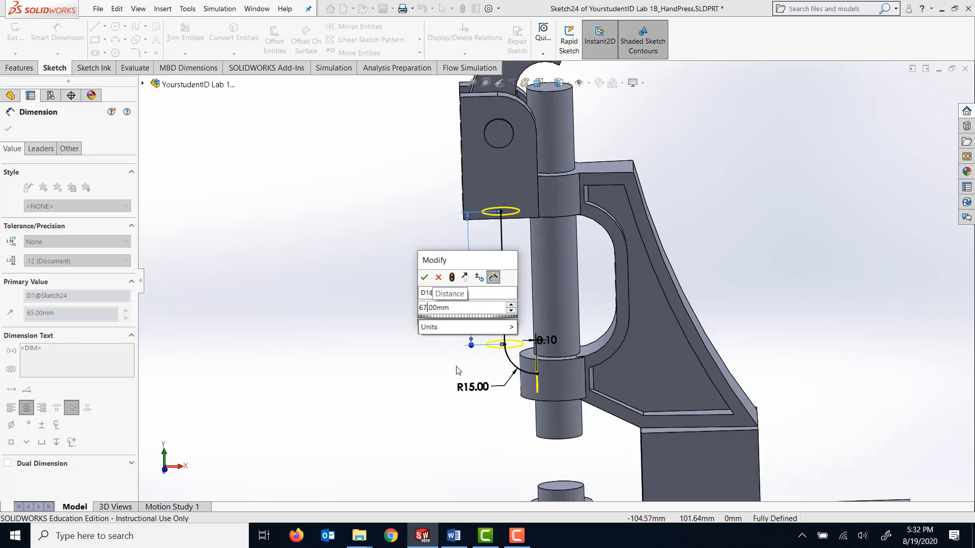
left_click(425, 277)
left_click(425, 277)
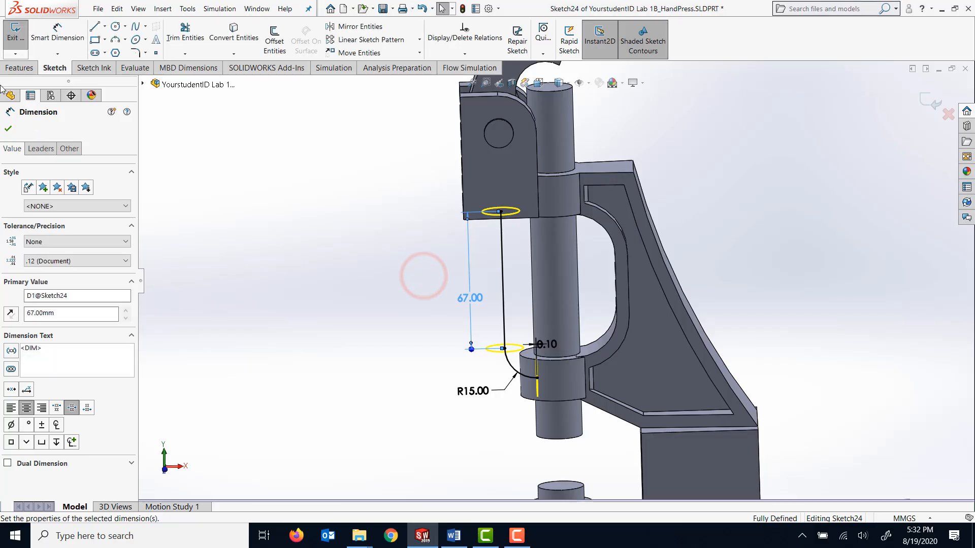
Step: Accept the path dimension and exit Sketch24 so that Sweep1 rebuilds with the new path
left_click(9, 129)
left_click(15, 31)
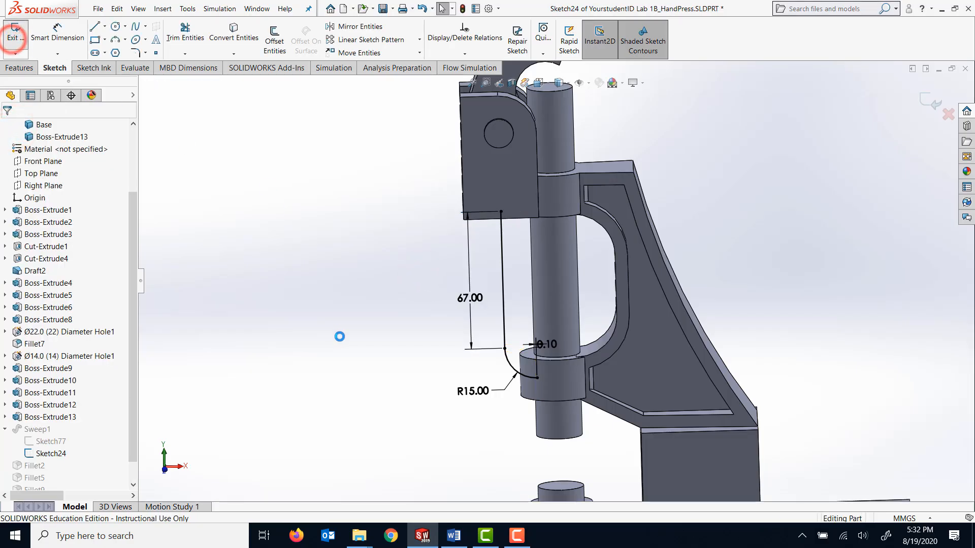
scroll(436, 328, "up", 1)
middle_click_drag(499, 317, 442, 278)
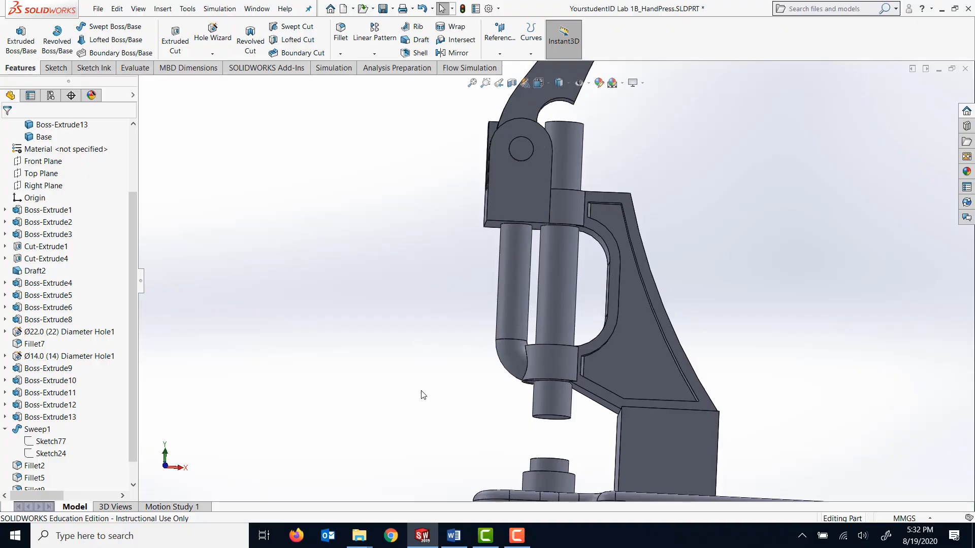
scroll(575, 369, "up", 3)
middle_click_drag(716, 217, 714, 302)
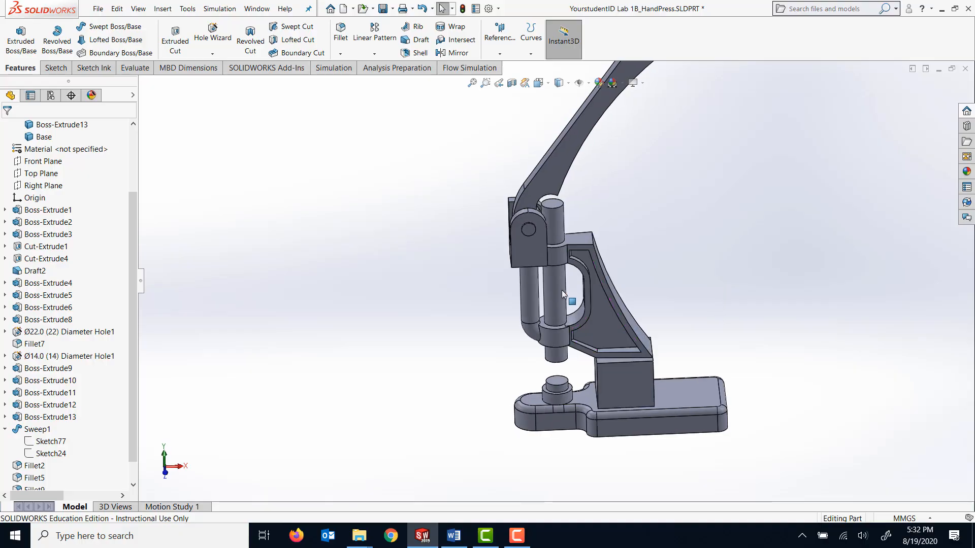
scroll(591, 201, "down", 1)
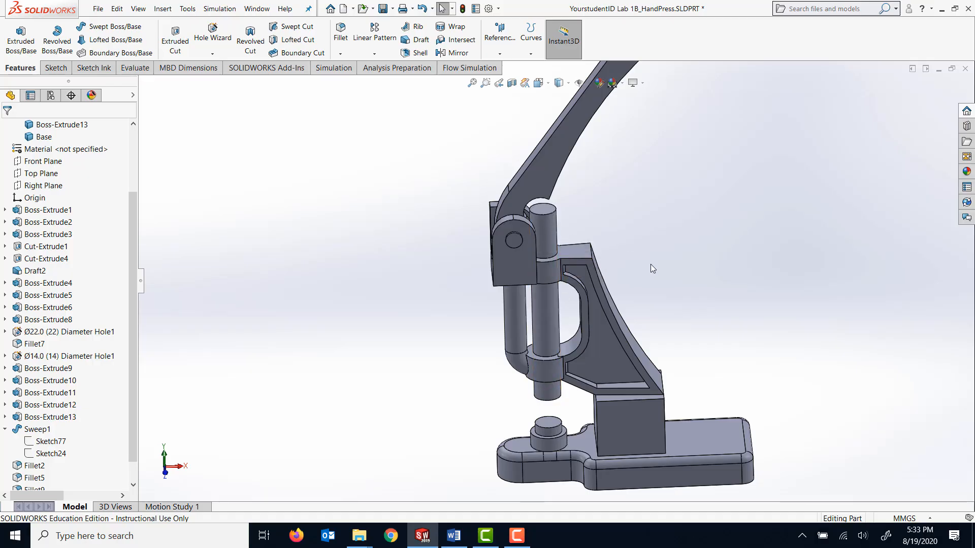
Step: On the top face of the bracket's upper ring, sketch a circle of 11 mm radius centred on the rod axis
middle_click_drag(602, 242, 574, 256)
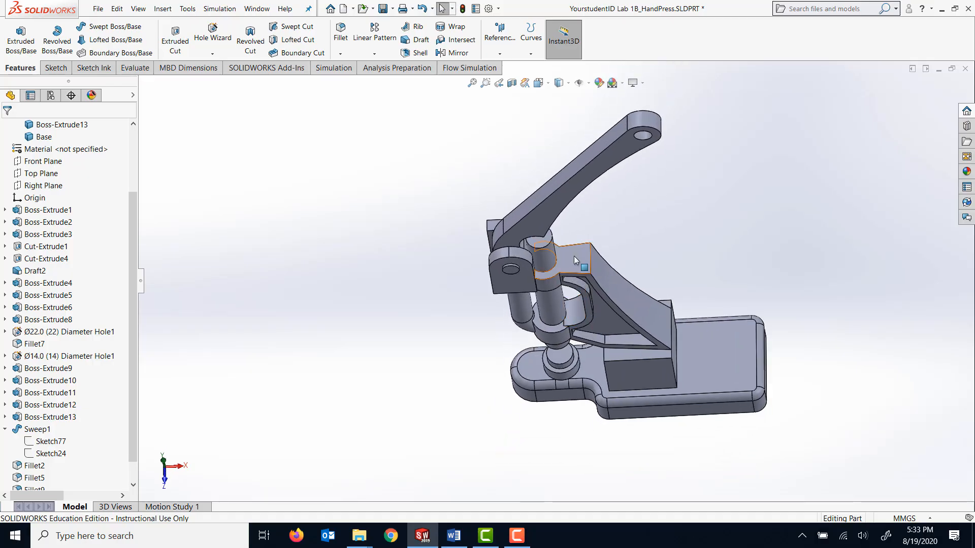
left_click(574, 258)
right_click(574, 260)
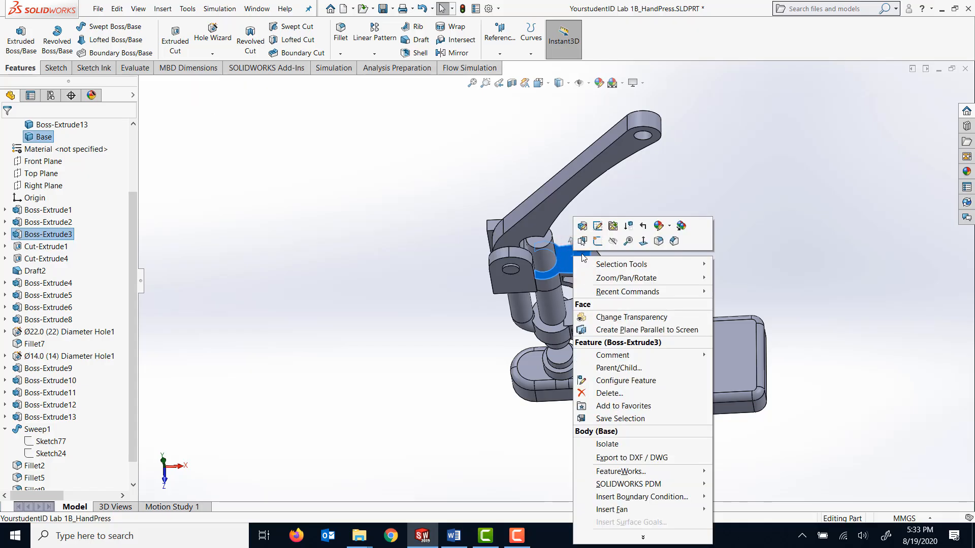
left_click(643, 242)
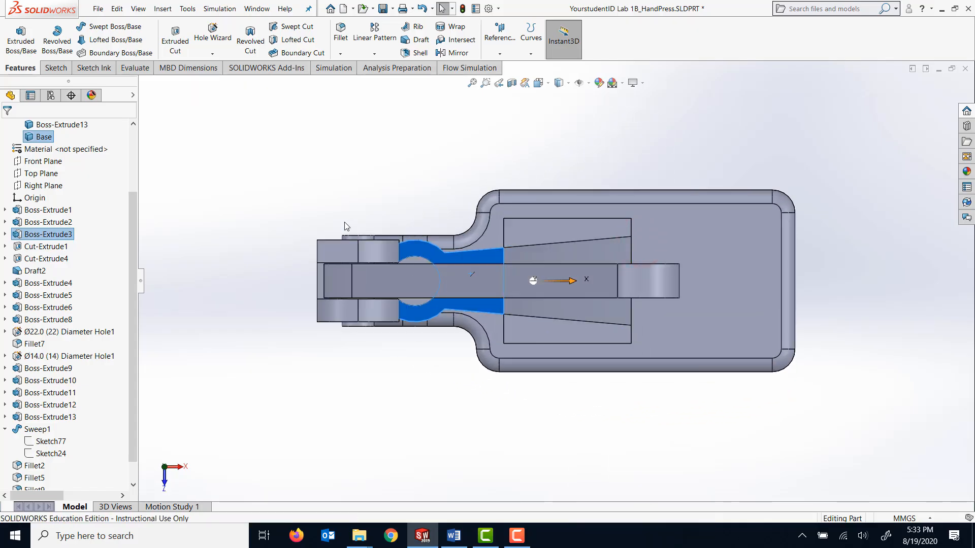
left_click(53, 68)
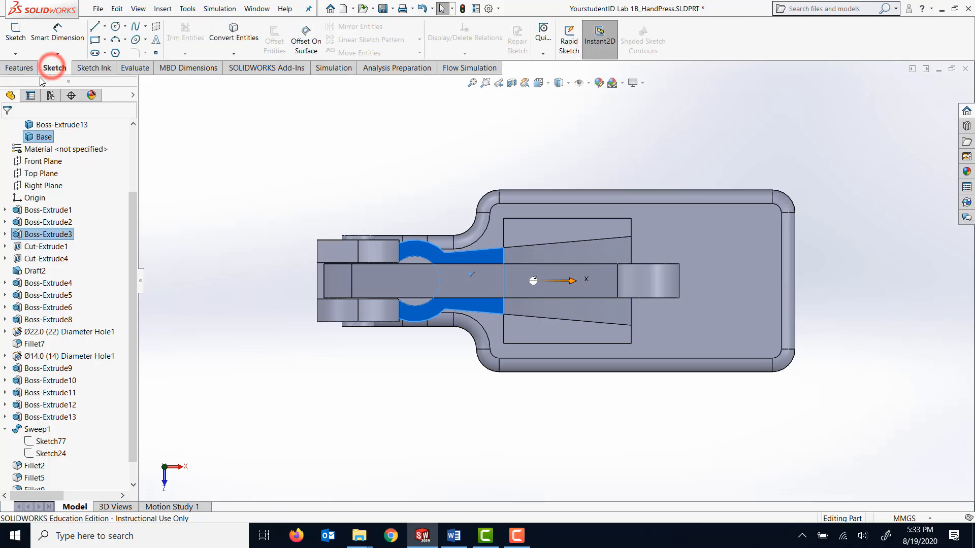
left_click(115, 28)
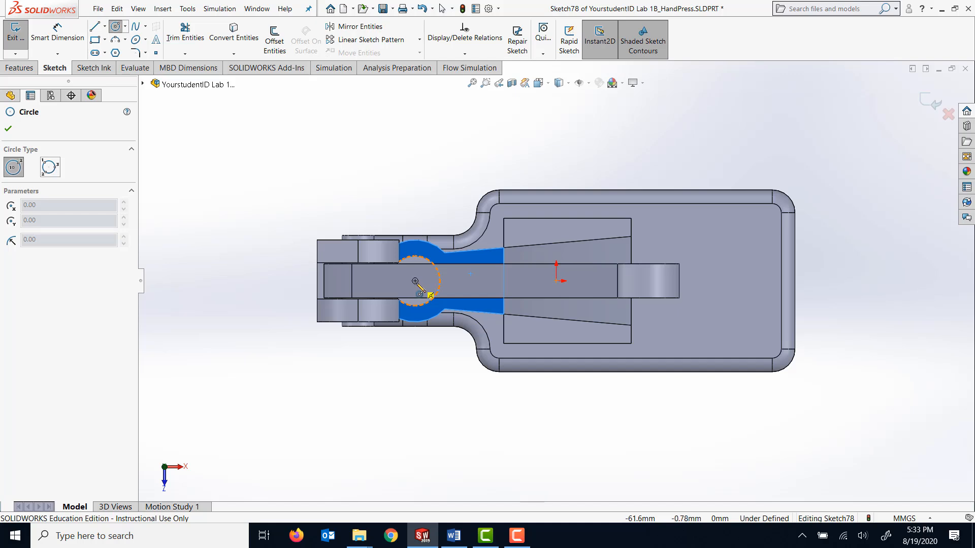
left_click(415, 281)
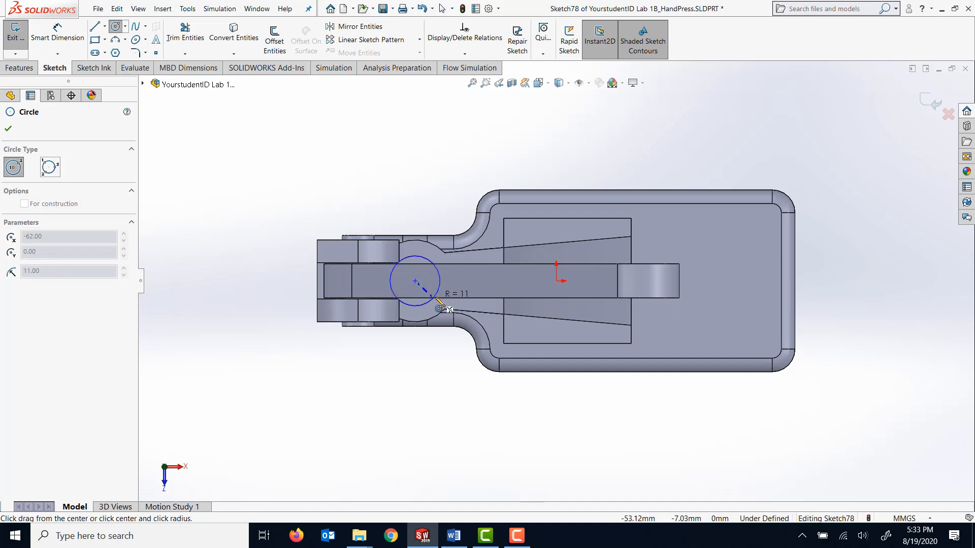
left_click(435, 299)
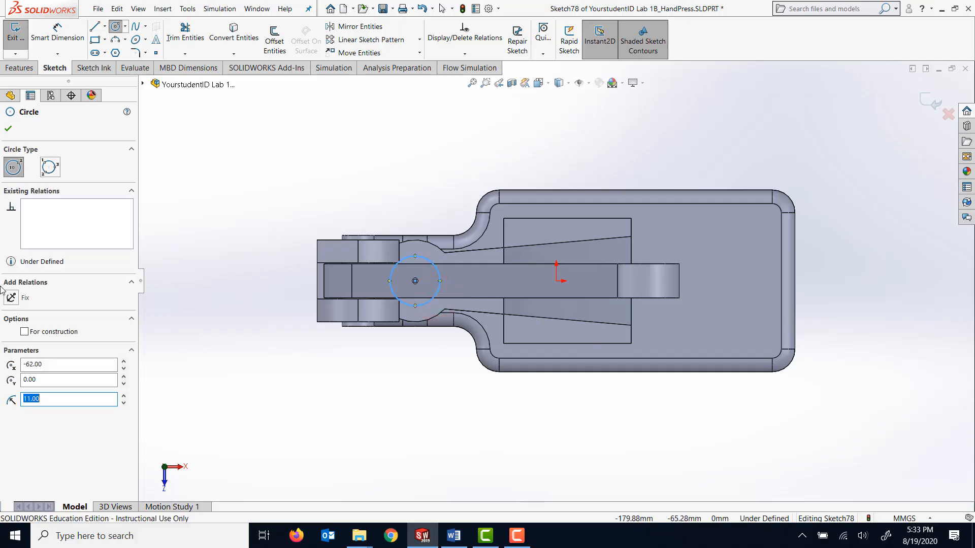
Step: Dimension the circle around the rod with a diameter of 23 mm
left_click(57, 33)
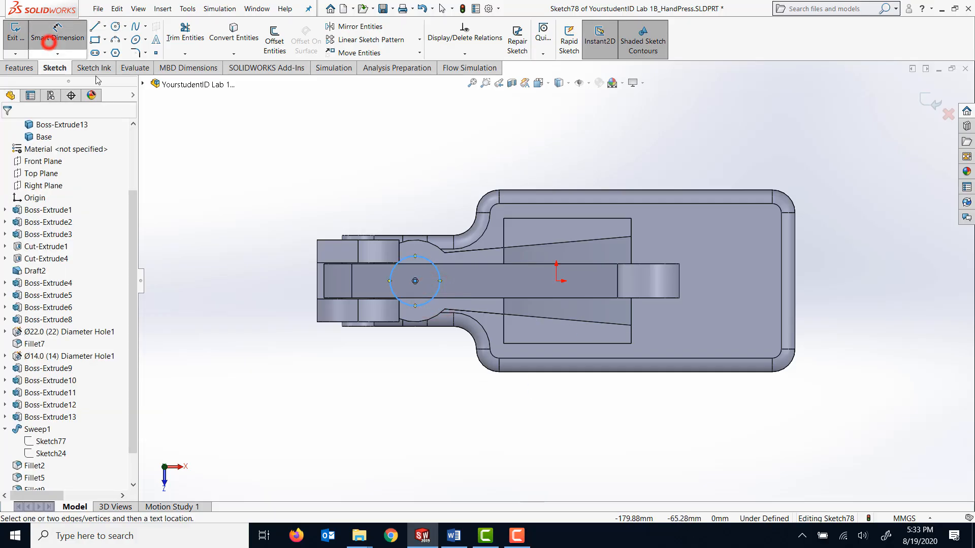
left_click(440, 278)
left_click(475, 195)
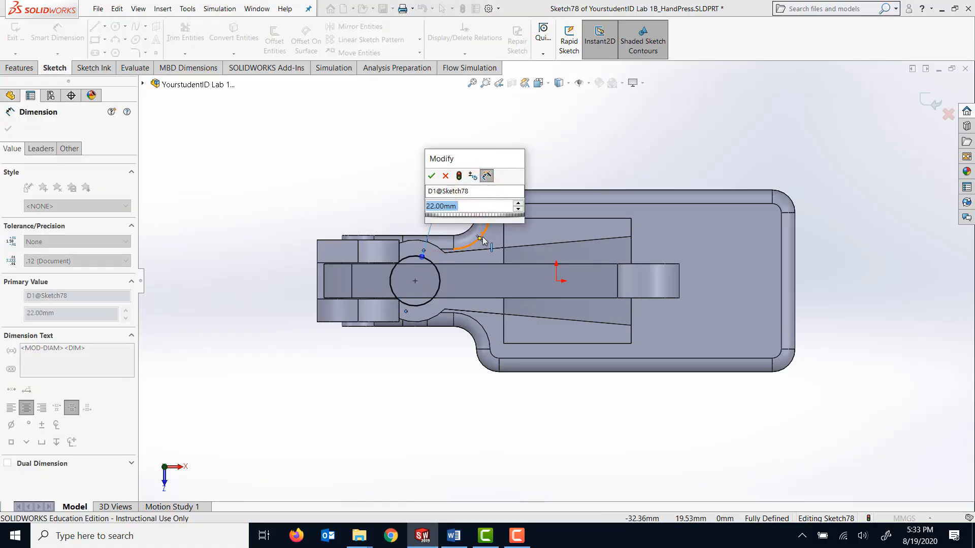
type("23")
key("Return")
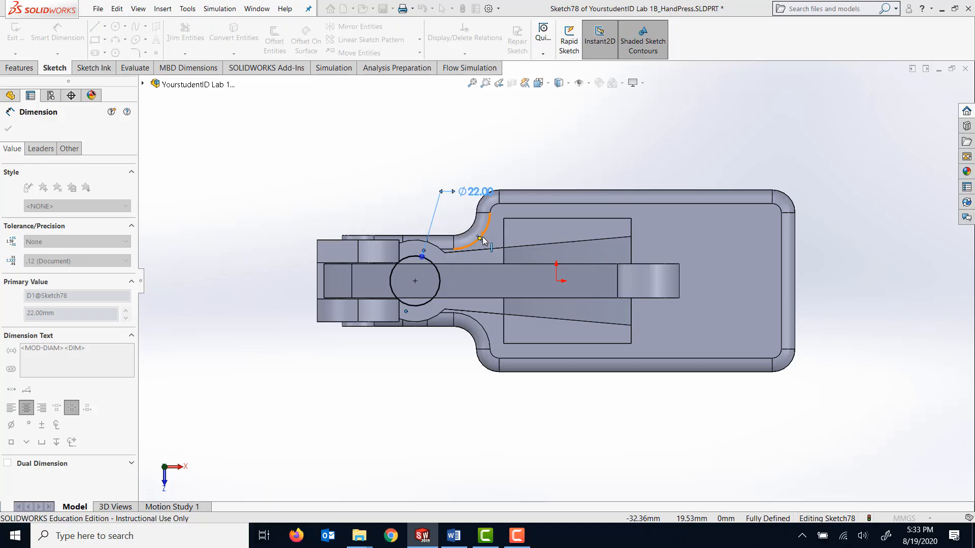
Step: Start an Extruded Cut from the circle, down along the rod, with a blind depth of 123 mm
middle_click_drag(469, 223, 333, 317)
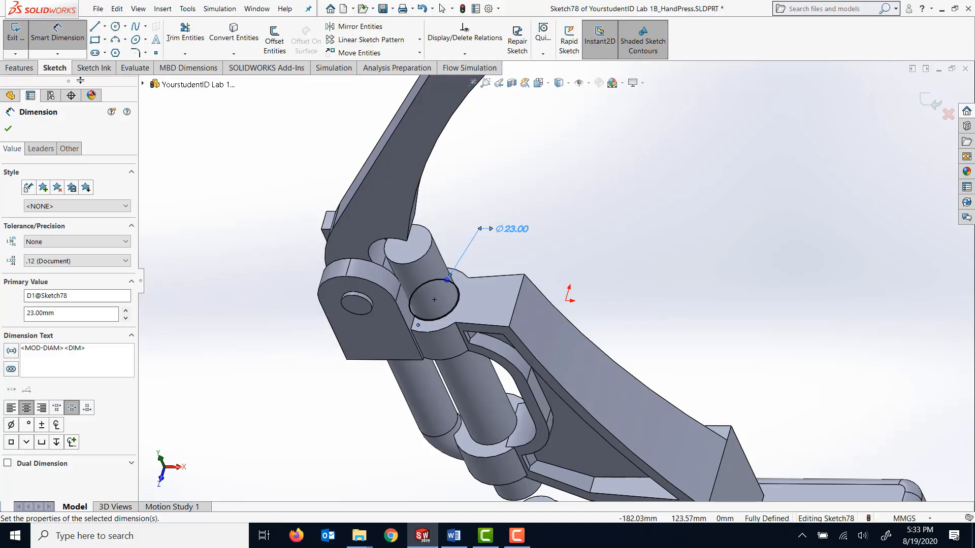
left_click(19, 69)
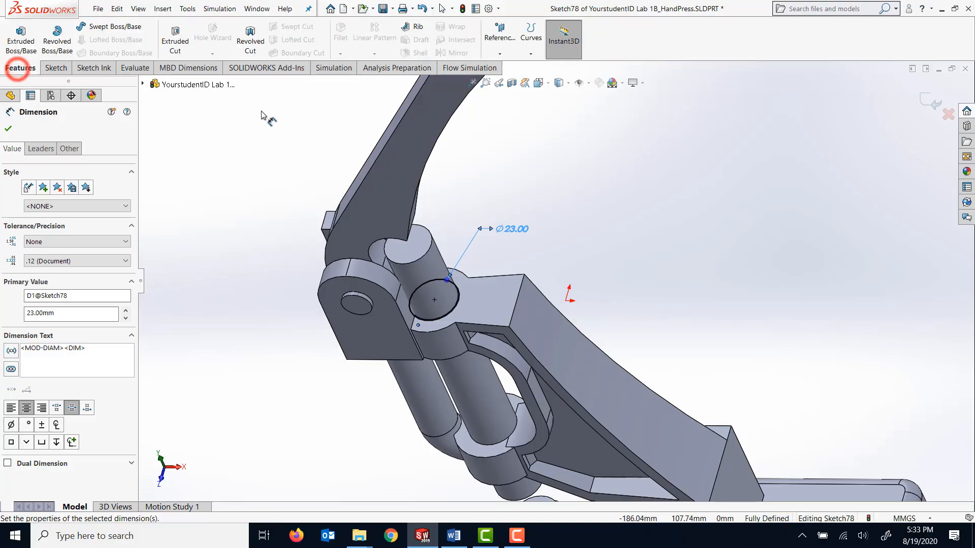
left_click(175, 43)
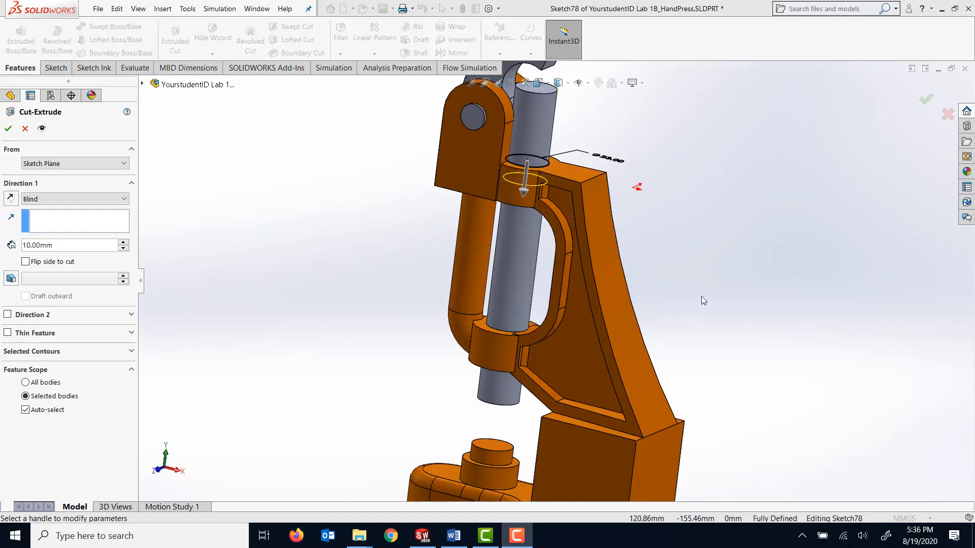
mouse_move(702, 297)
middle_mouse_down()
mouse_move(675, 279)
mouse_move(716, 310)
mouse_move(705, 308)
middle_mouse_up()
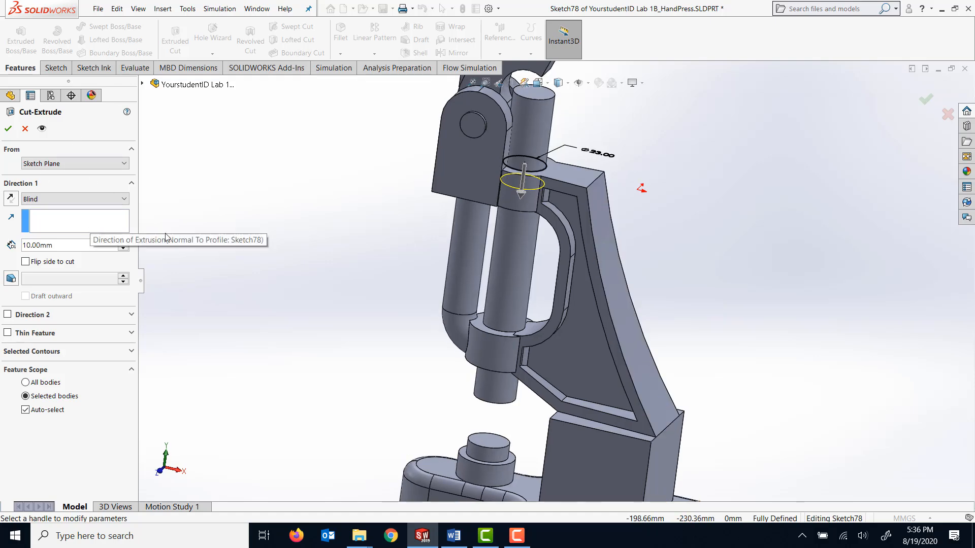
double_click(80, 248)
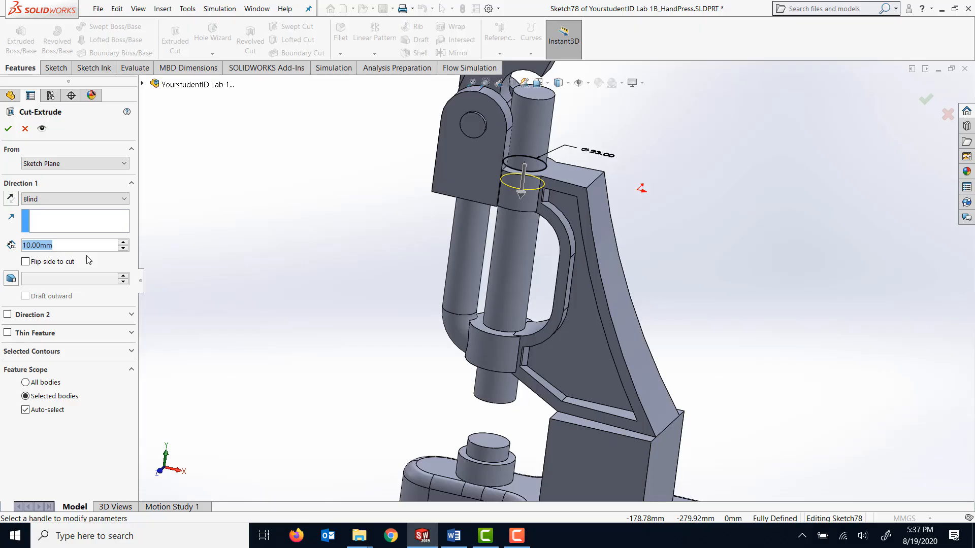
type("123")
key("Return")
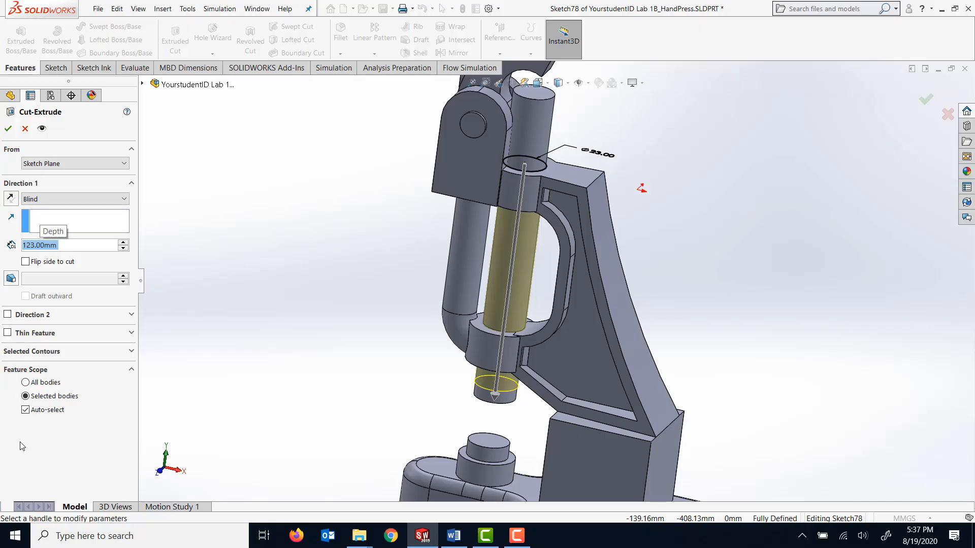
Step: Turn off automatic body selection, limit the cut to the Base body only and complete the cut
left_click(25, 411)
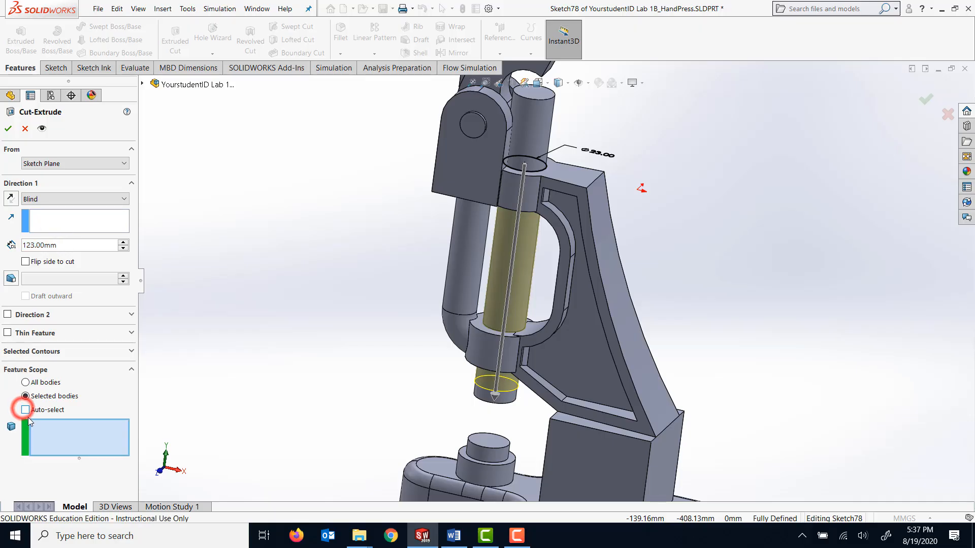
left_click(637, 468)
scroll(557, 284, "up", 3)
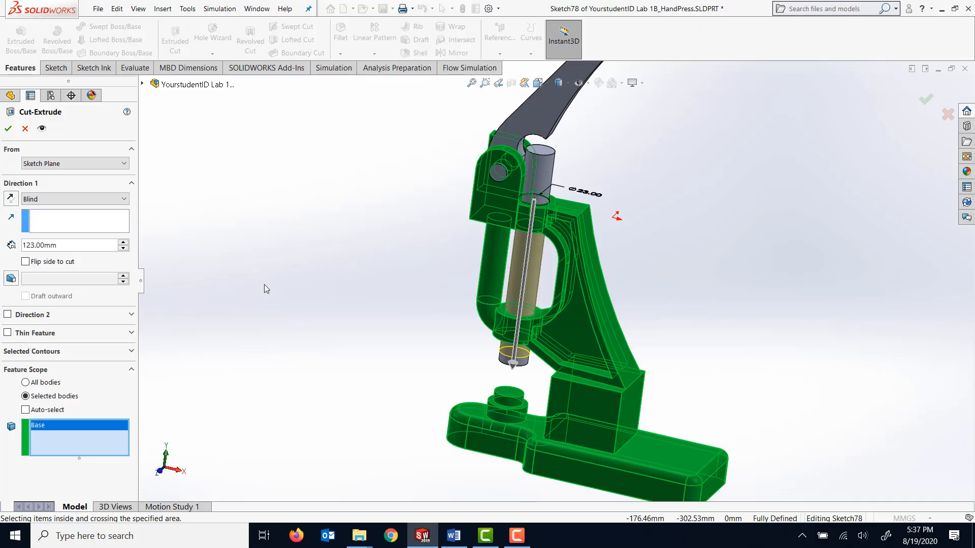
left_click(8, 129)
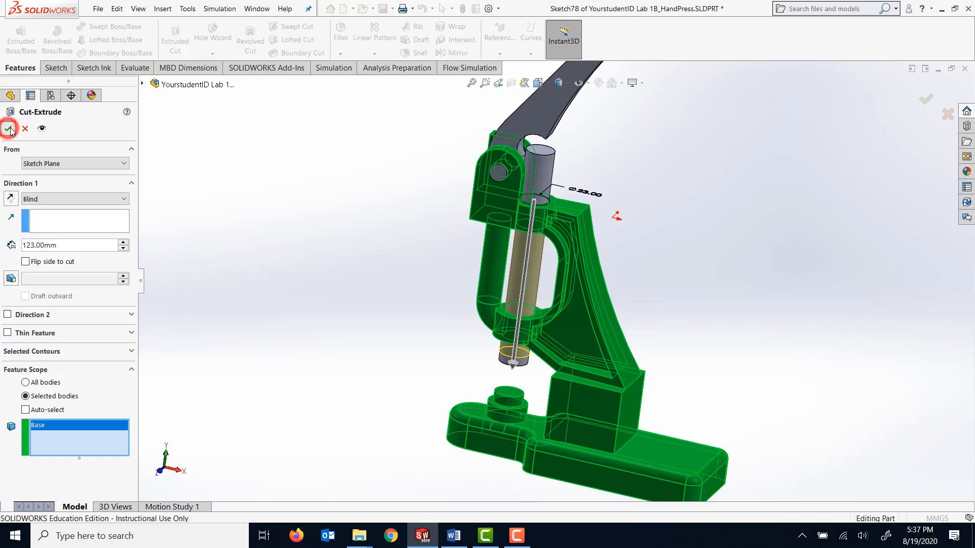
Step: Check the clearance around the rod at the bracket's lower ring and save the part
middle_click_drag(696, 200, 655, 285)
scroll(550, 299, "down", 7)
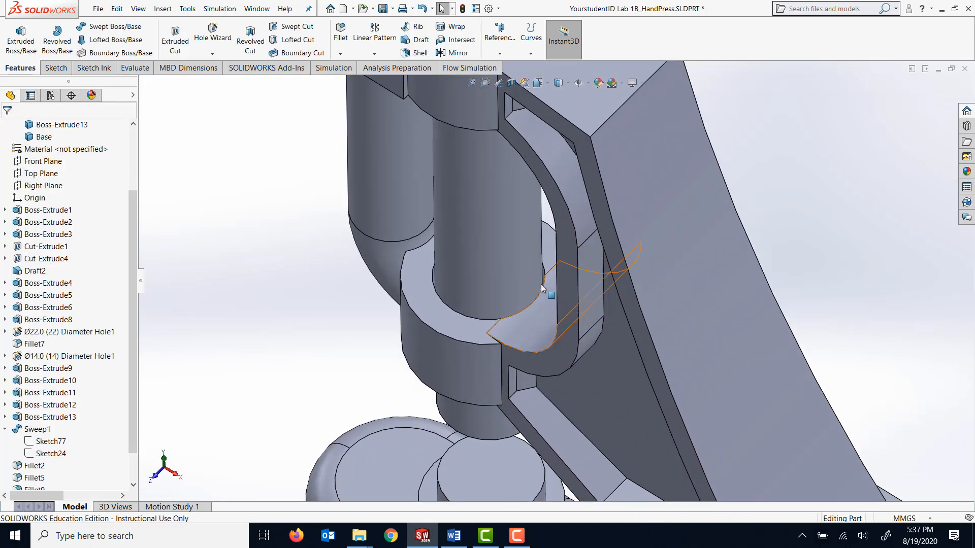
middle_click_drag(524, 310, 538, 295)
scroll(539, 295, "up", 8)
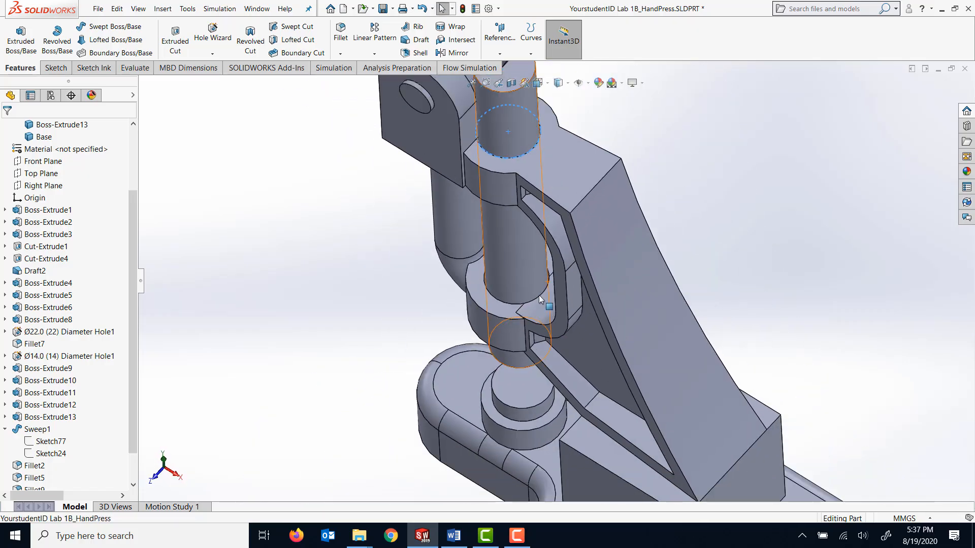
middle_click_drag(660, 343, 721, 264)
scroll(721, 264, "down", 3)
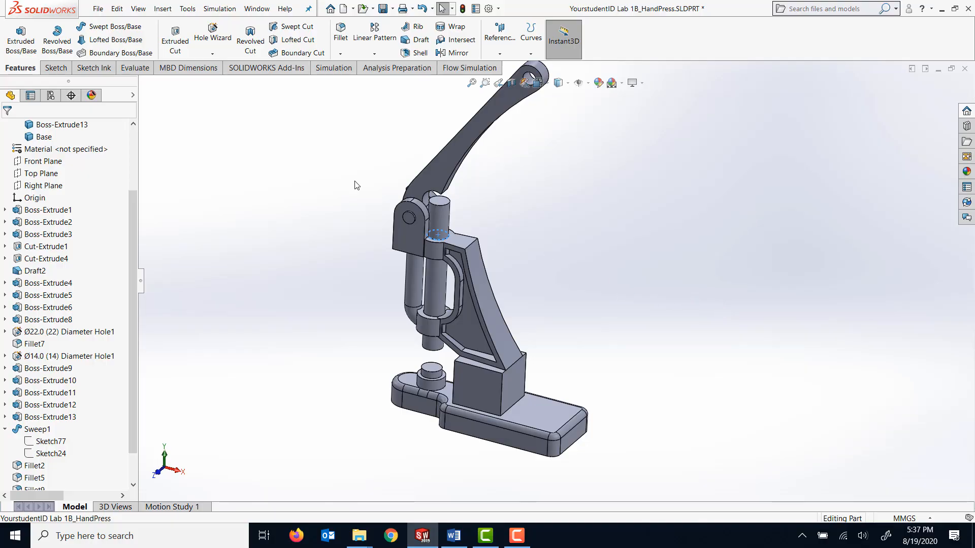
left_click(384, 8)
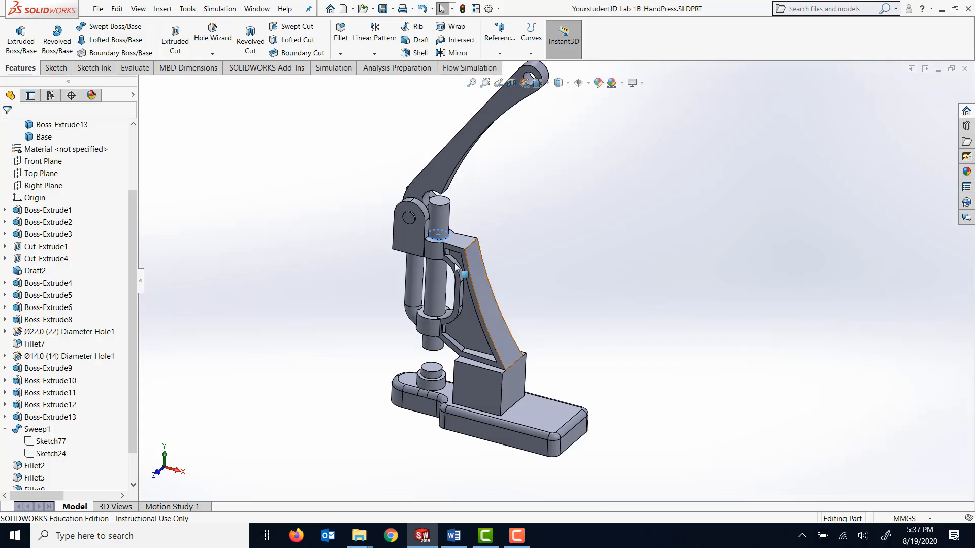
Step: Start a sketch on the rod's bottom face and draw a circle of about 20 mm radius centred on the rod
middle_click_drag(562, 287, 581, 156)
scroll(460, 322, "down", 5)
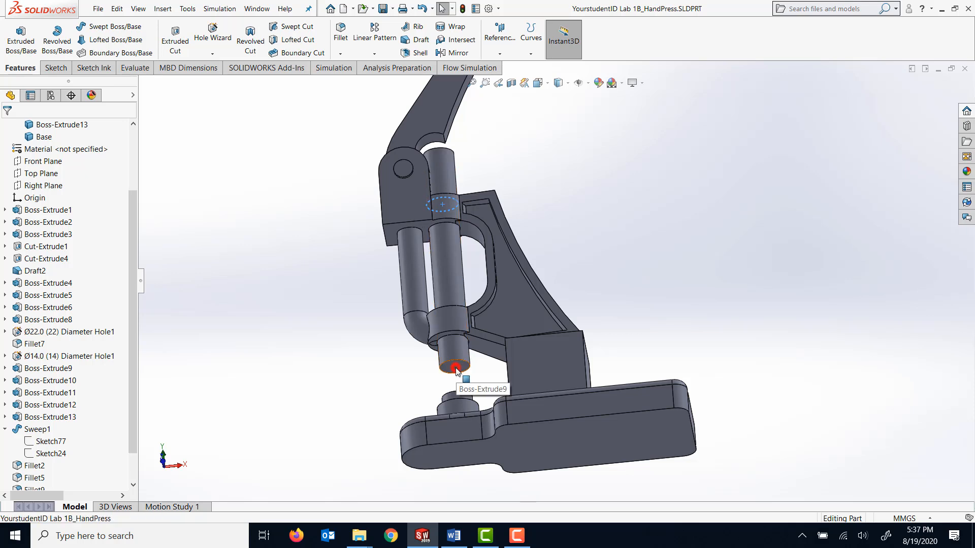
left_click(455, 367)
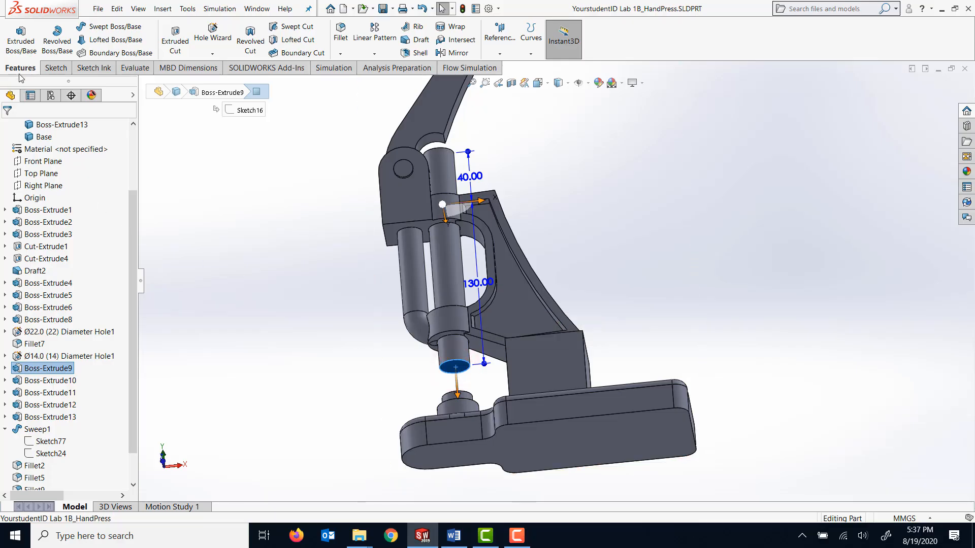
left_click(56, 69)
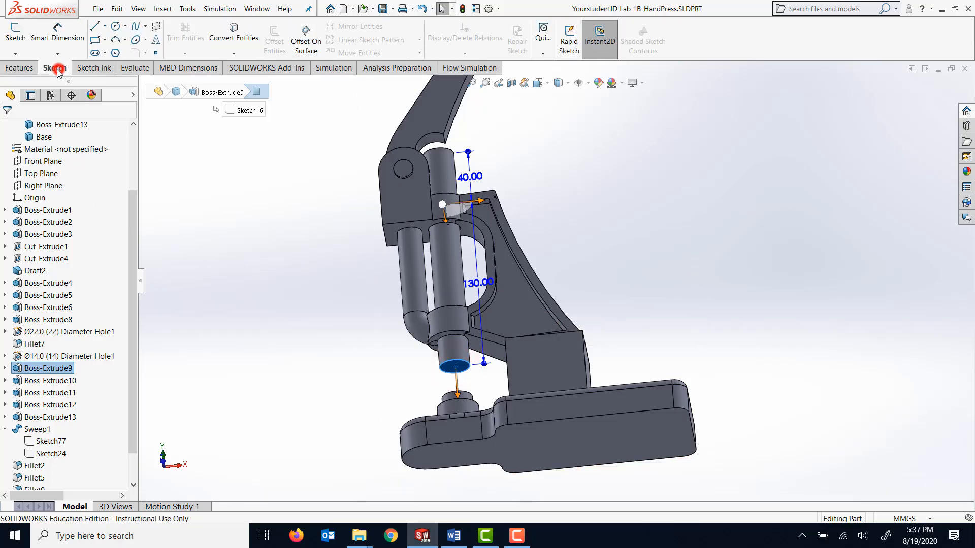
left_click(16, 41)
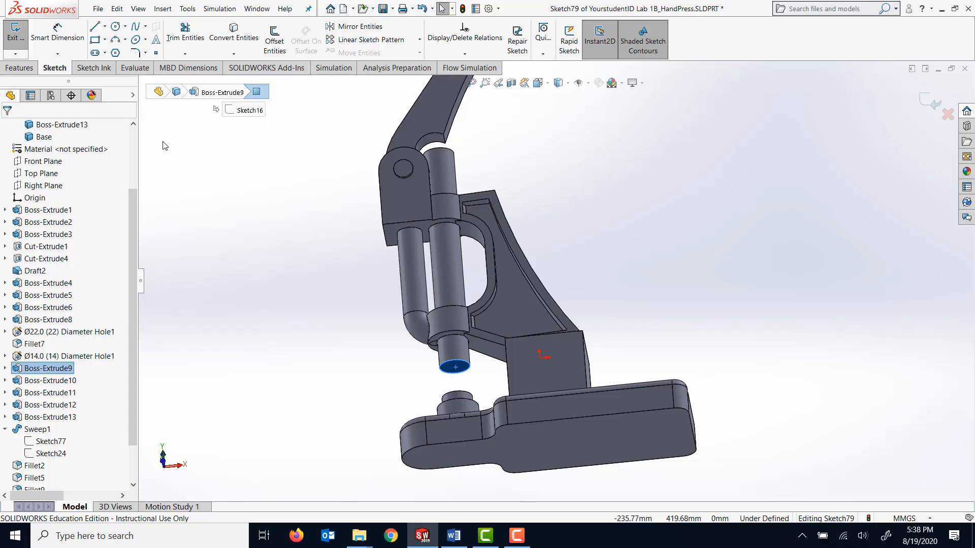
left_click(116, 28)
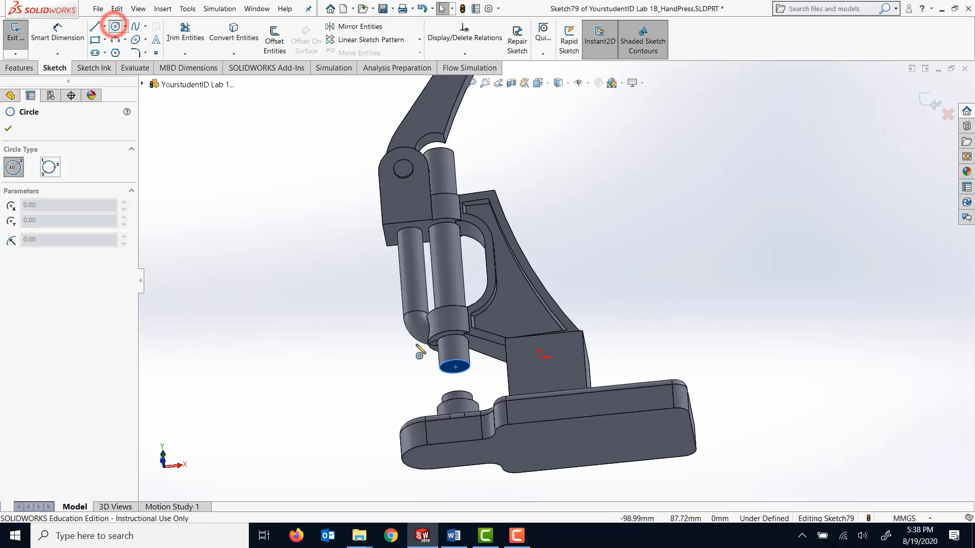
scroll(458, 378, "down", 4)
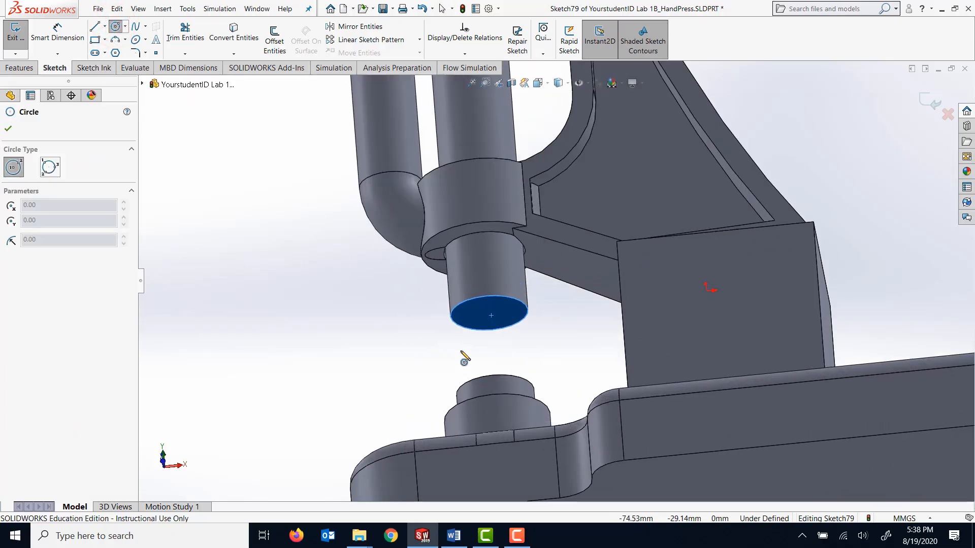
left_click(489, 313)
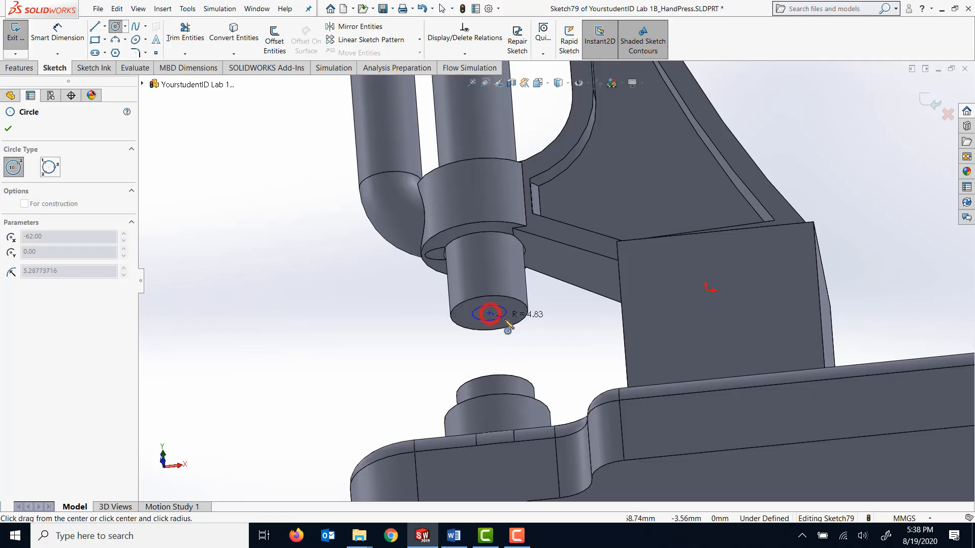
left_click(530, 336)
middle_click_drag(557, 374, 551, 315)
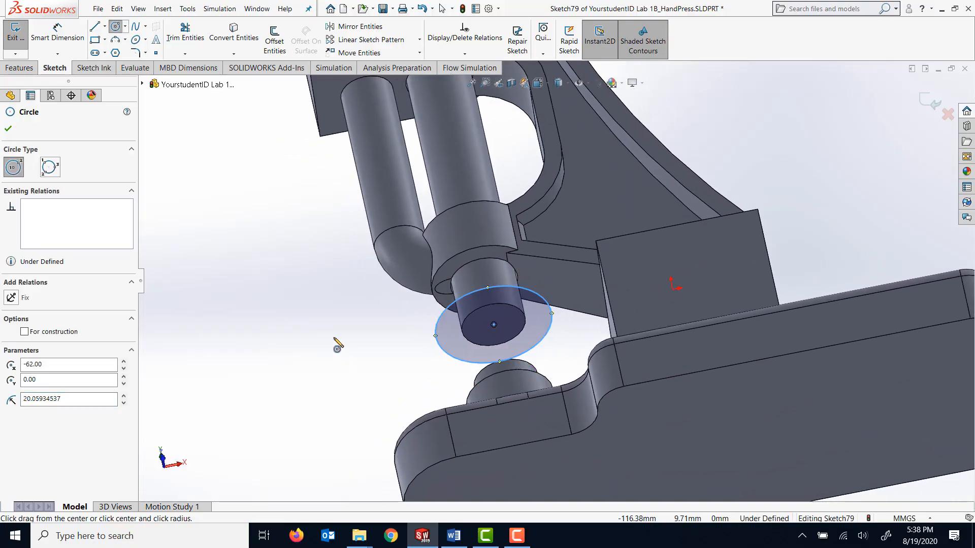
Step: Dimension the circle on the rod's bottom face with a diameter of 30 mm
left_click(57, 32)
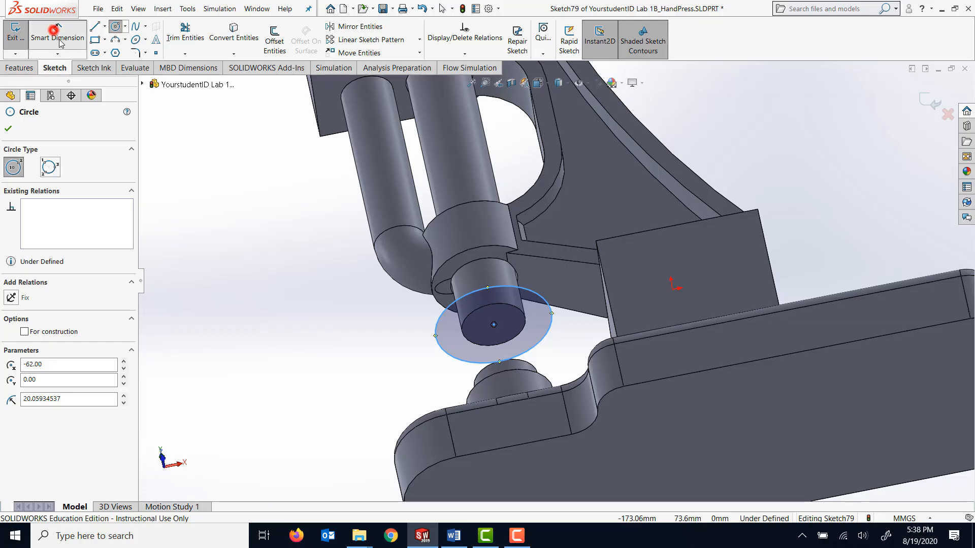
left_click(438, 346)
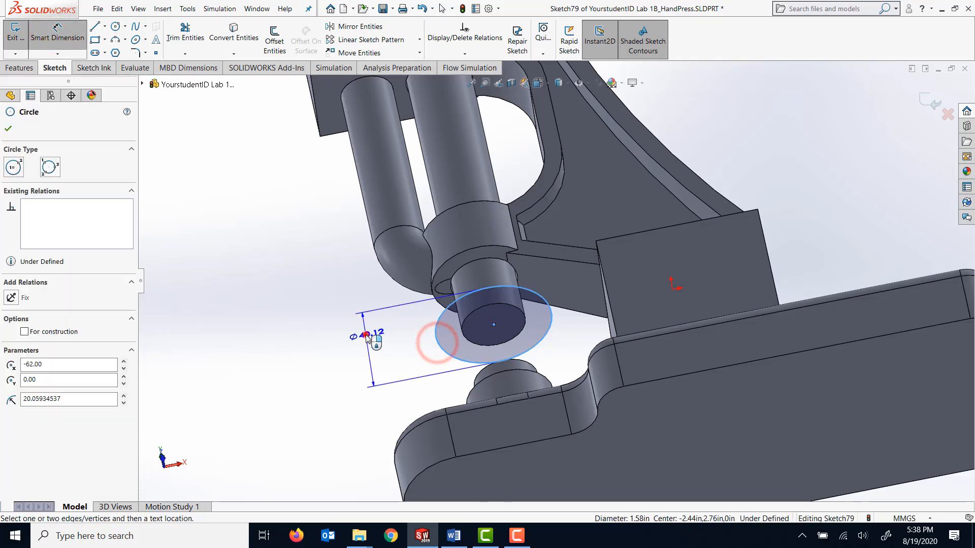
left_click(366, 337)
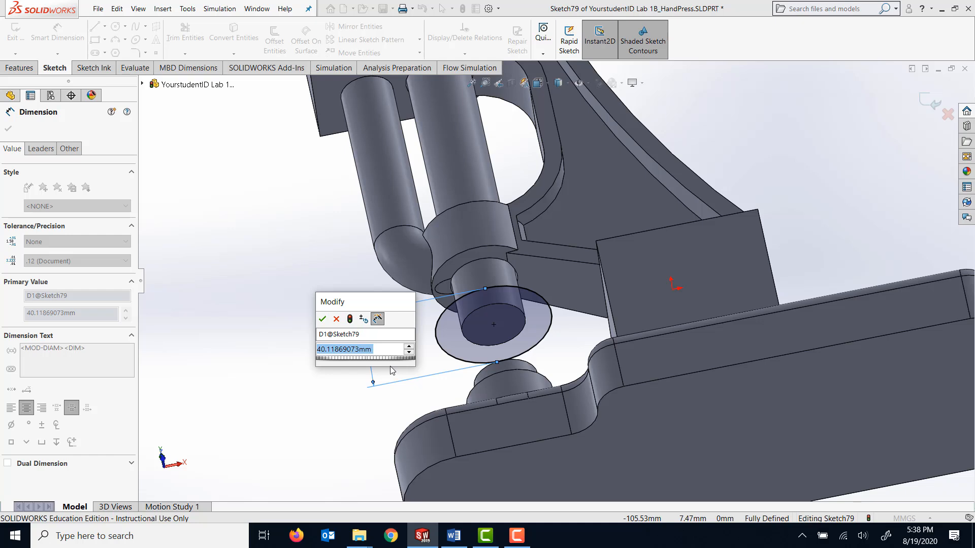
type("30")
key("Return")
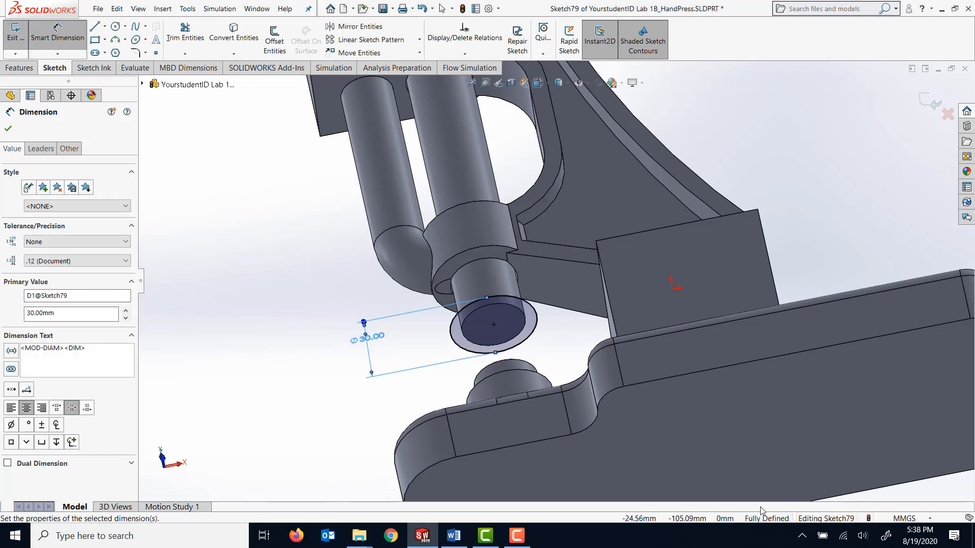
Step: Start an Extruded Boss from the circle, beginning at an offset of 5 mm from the sketch plane
mouse_move(375, 286)
middle_mouse_down()
mouse_move(358, 286)
mouse_move(407, 333)
middle_mouse_up()
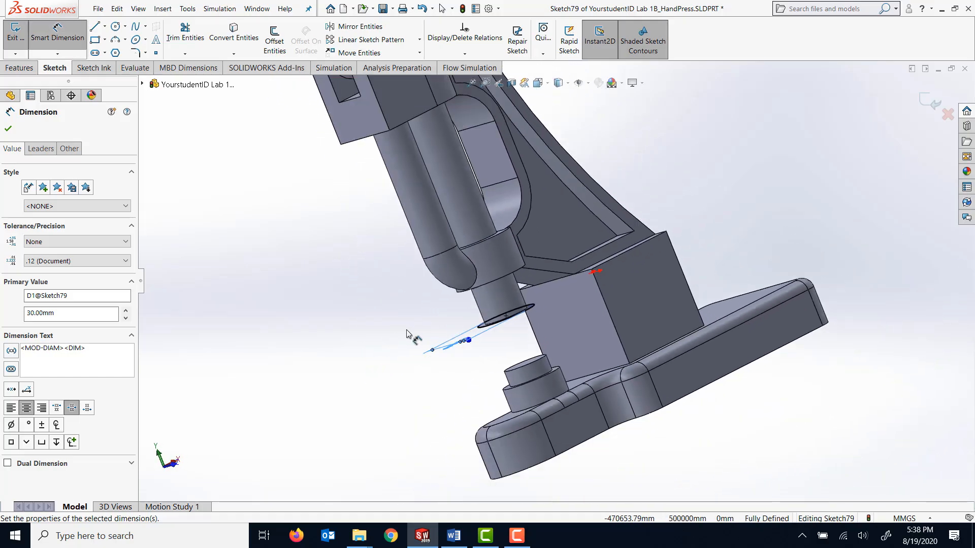
middle_click_drag(404, 299, 442, 269)
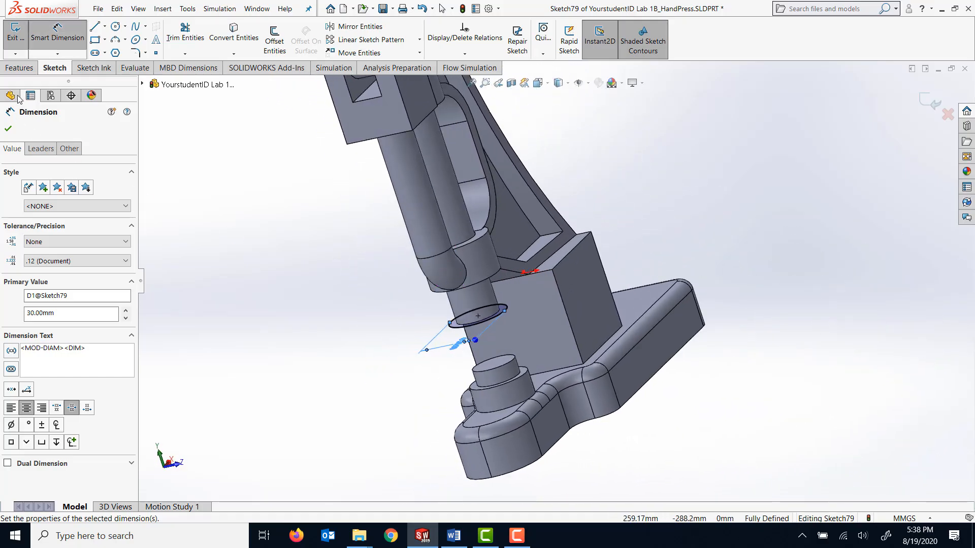
left_click(20, 68)
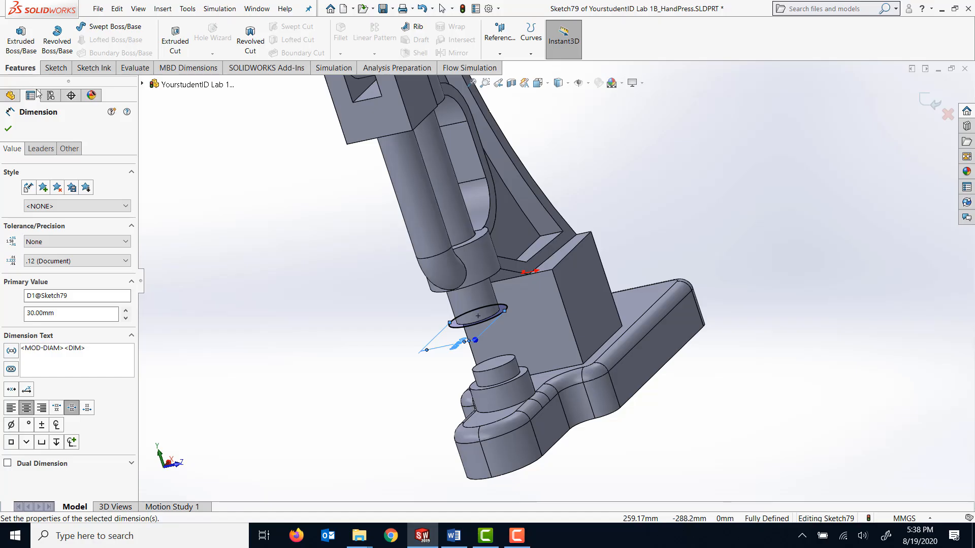
left_click(18, 53)
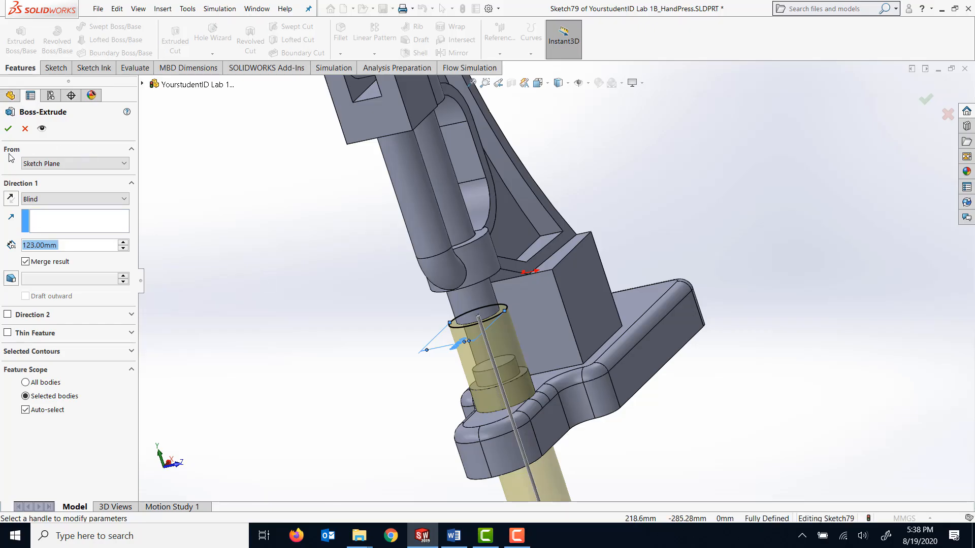
left_click(80, 163)
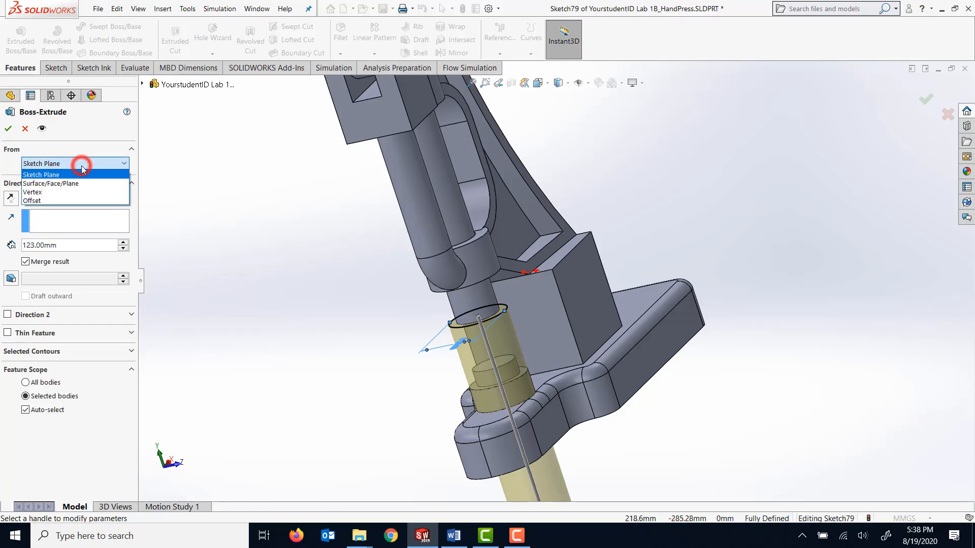
left_click(57, 200)
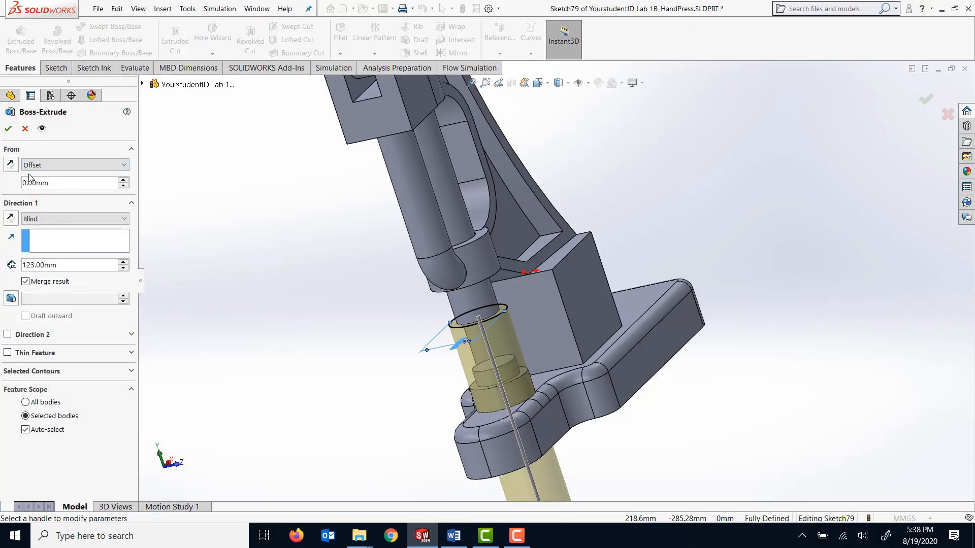
double_click(27, 183)
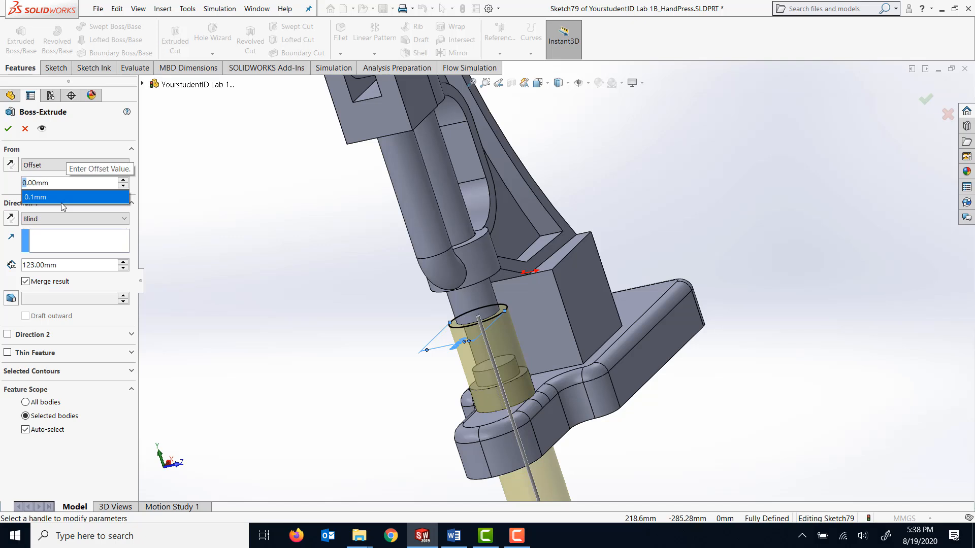
type("5")
key("Return")
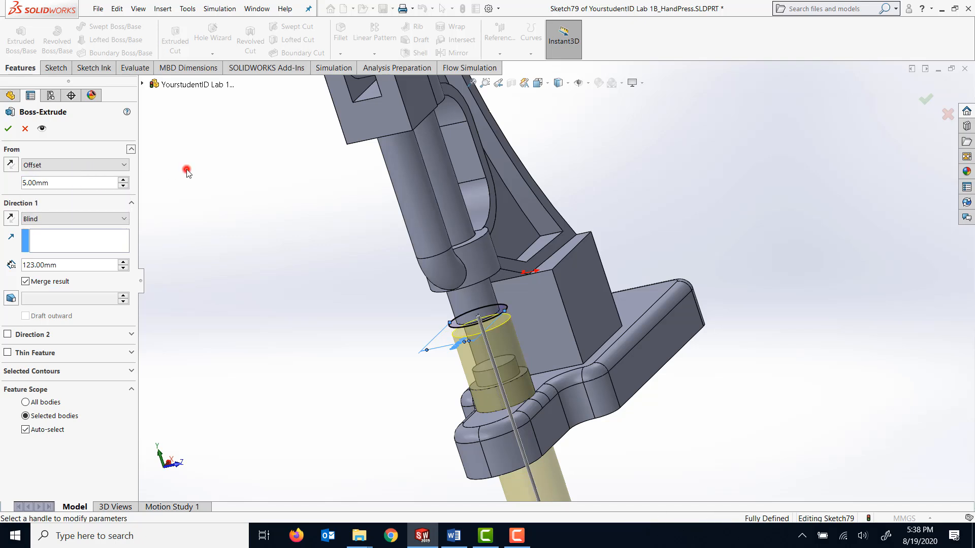
left_click(187, 169)
Step: Set the extrusion's end condition to Through All and reverse the start offset upward along the rod
middle_click_drag(387, 326, 324, 322)
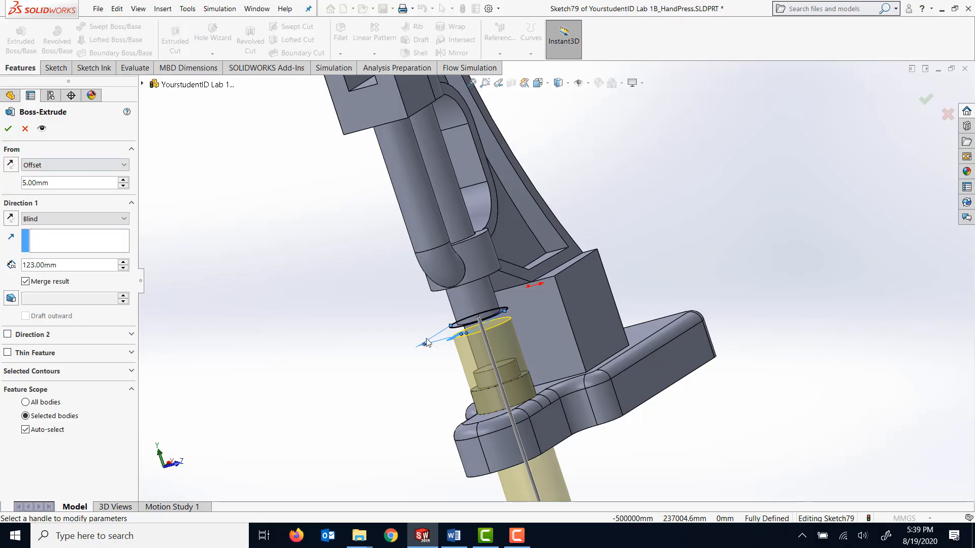
left_click(75, 219)
left_click(51, 237)
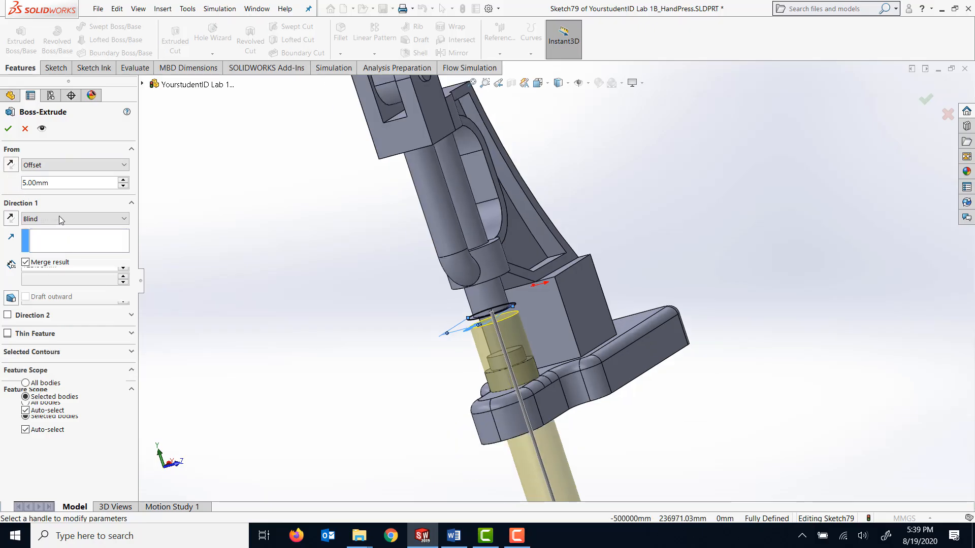
left_click(12, 164)
middle_click_drag(358, 286, 382, 294)
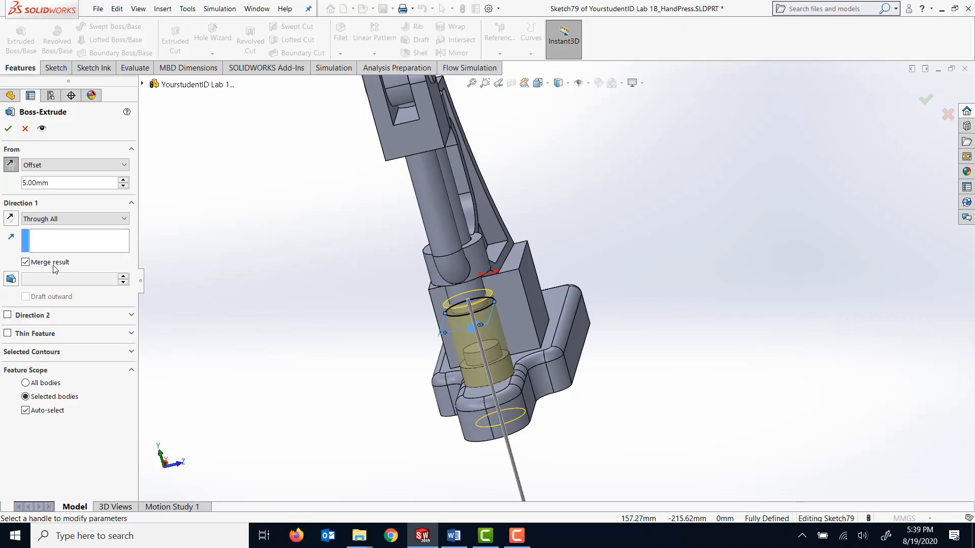
Step: Set the extrusion to Blind with a depth of 5 mm, directed upward along the rod
left_click(73, 222)
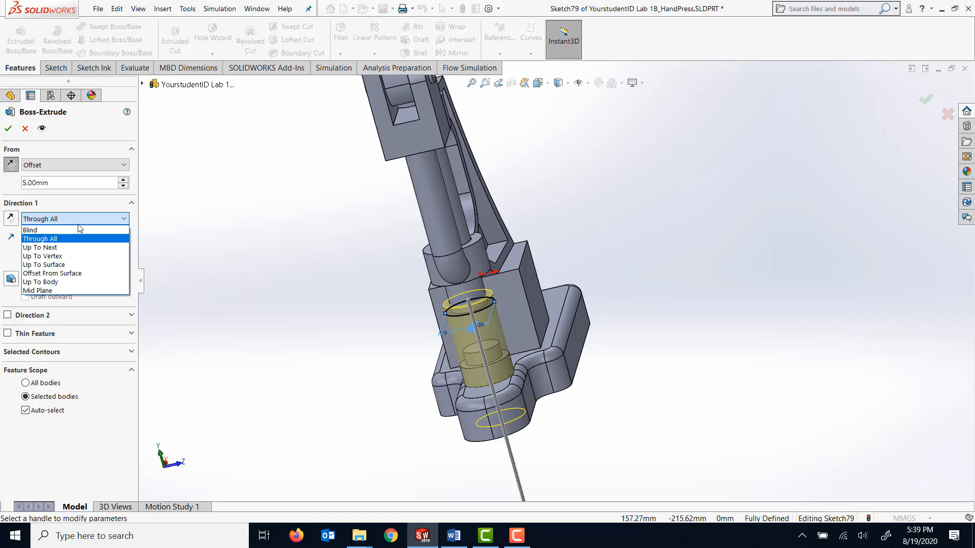
left_click(65, 230)
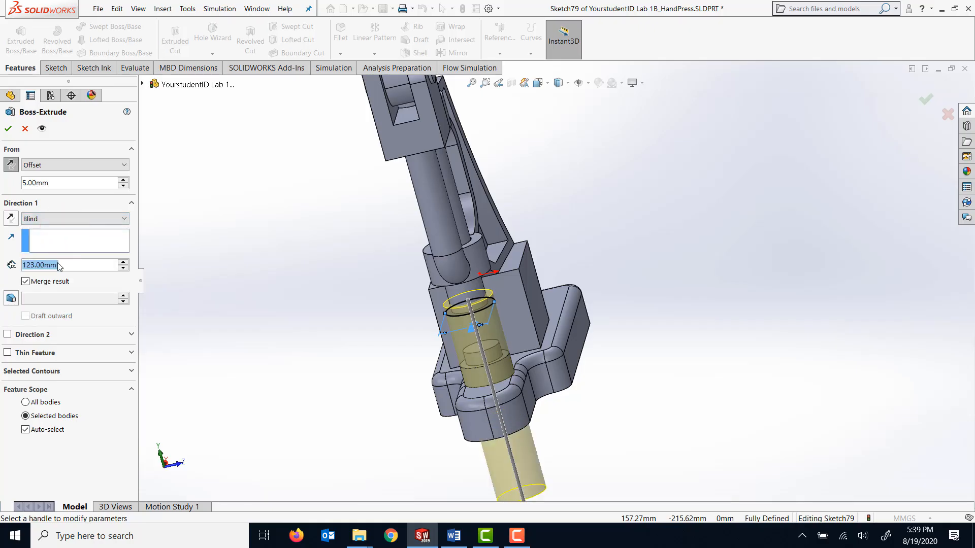
left_click_drag(64, 267, 20, 263)
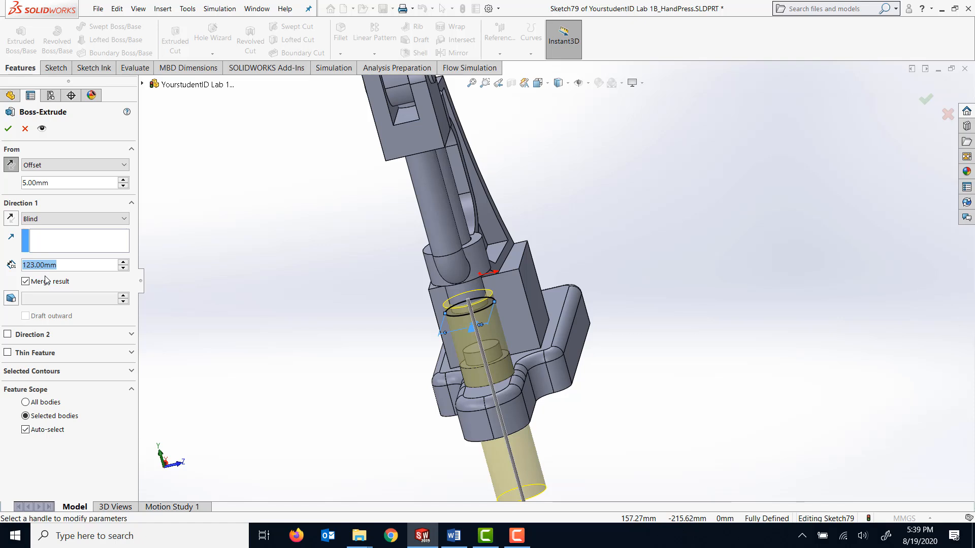
type("5")
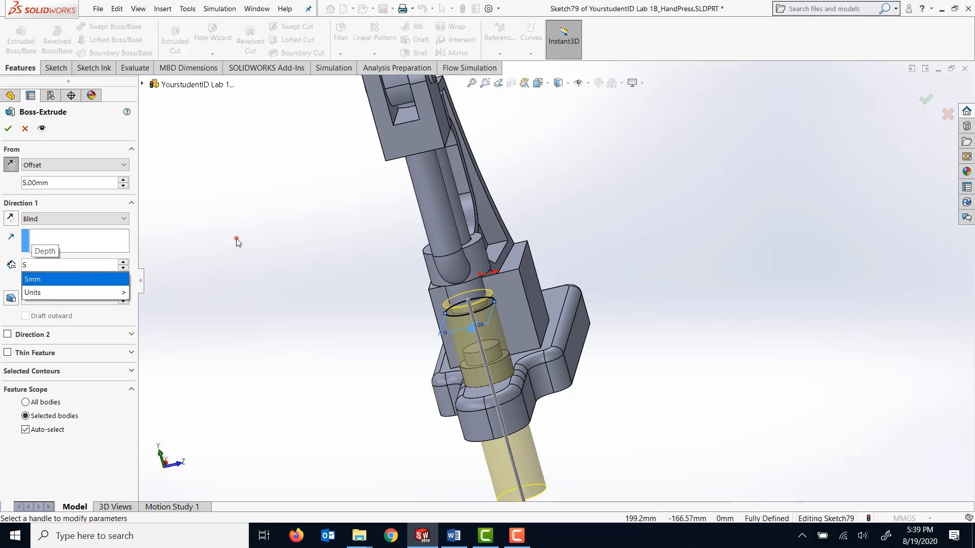
left_click(236, 239)
mouse_move(285, 300)
middle_mouse_down()
mouse_move(279, 290)
mouse_move(268, 304)
middle_mouse_up()
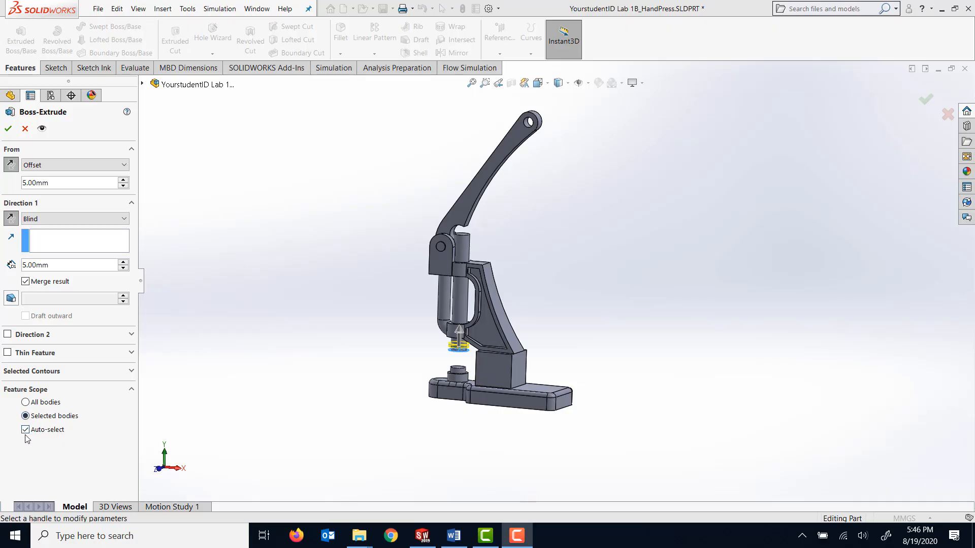
Step: Turn off automatic body selection, merge the extrusion with the Rod body only and complete it
left_click(26, 430)
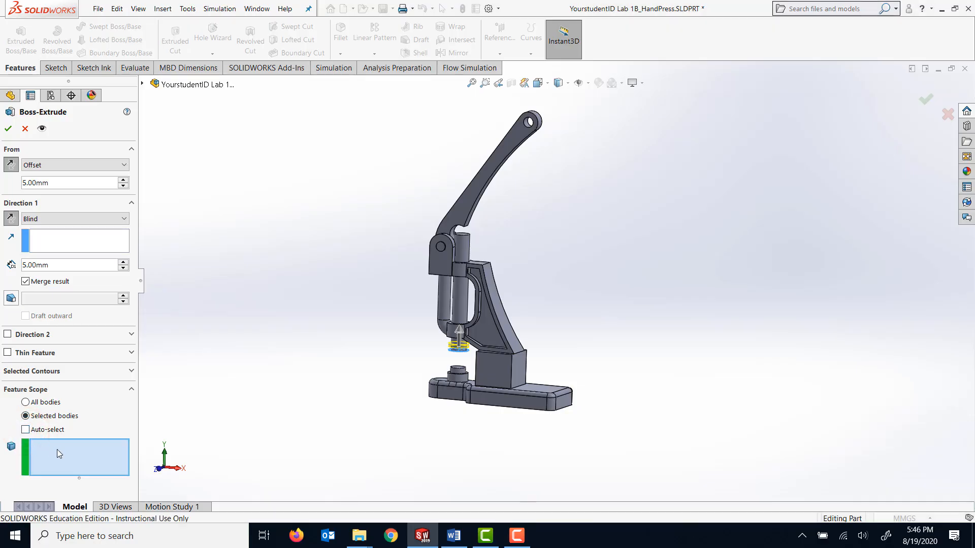
left_click(57, 450)
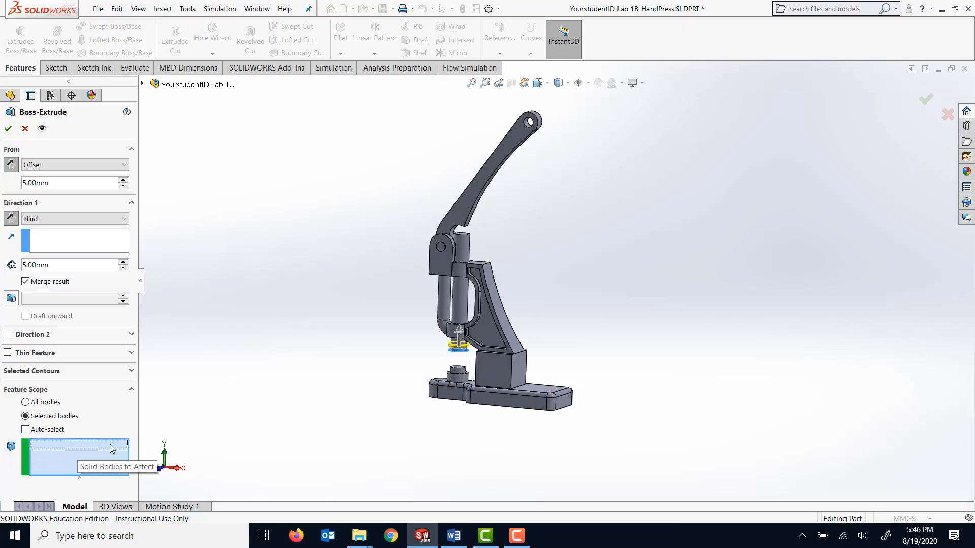
left_click(458, 300)
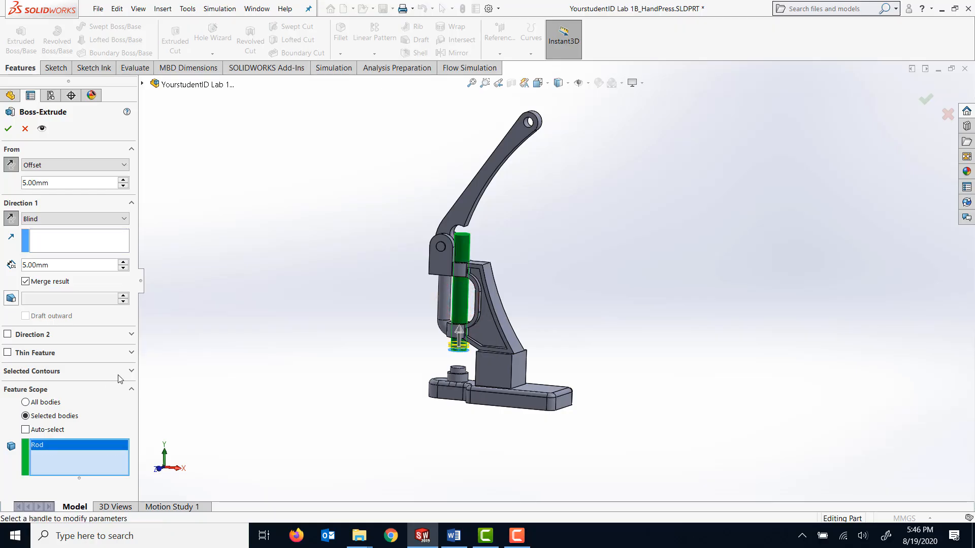
left_click(9, 130)
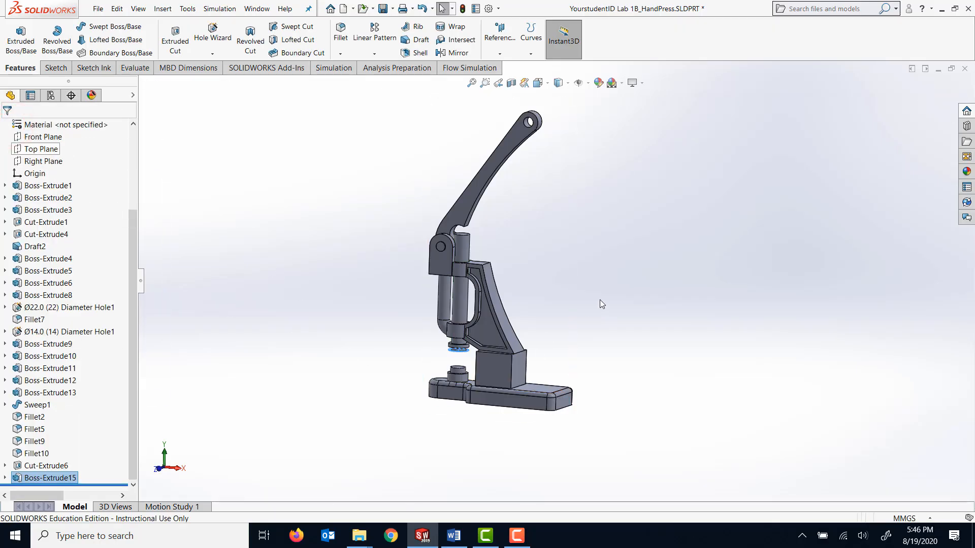
Step: Examine the new collar near the rod's lower end and the whole press from several sides
left_click(629, 277)
mouse_move(621, 288)
middle_mouse_down()
mouse_move(641, 279)
mouse_move(620, 266)
mouse_move(629, 271)
middle_mouse_up()
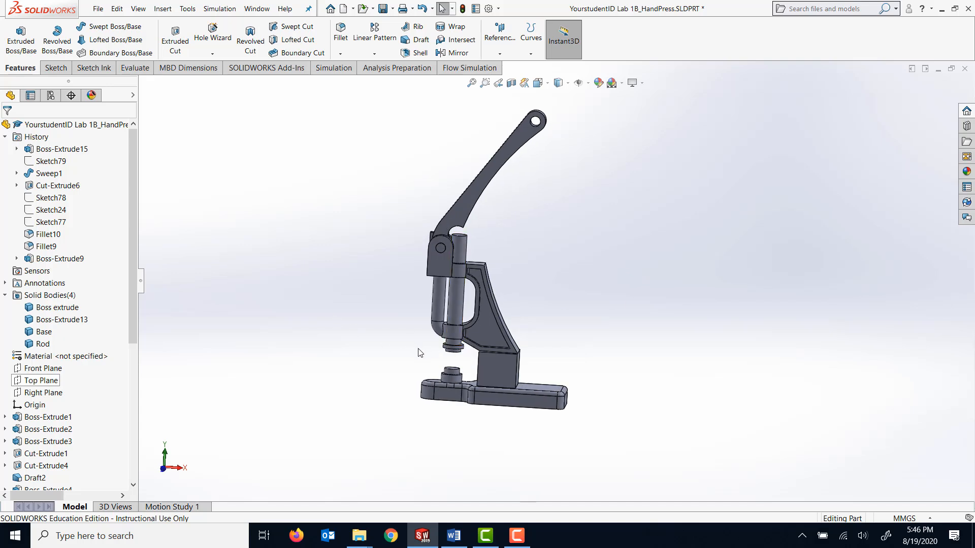
scroll(628, 259, "down", 1)
middle_click_drag(518, 250, 500, 304)
scroll(371, 337, "up", 1)
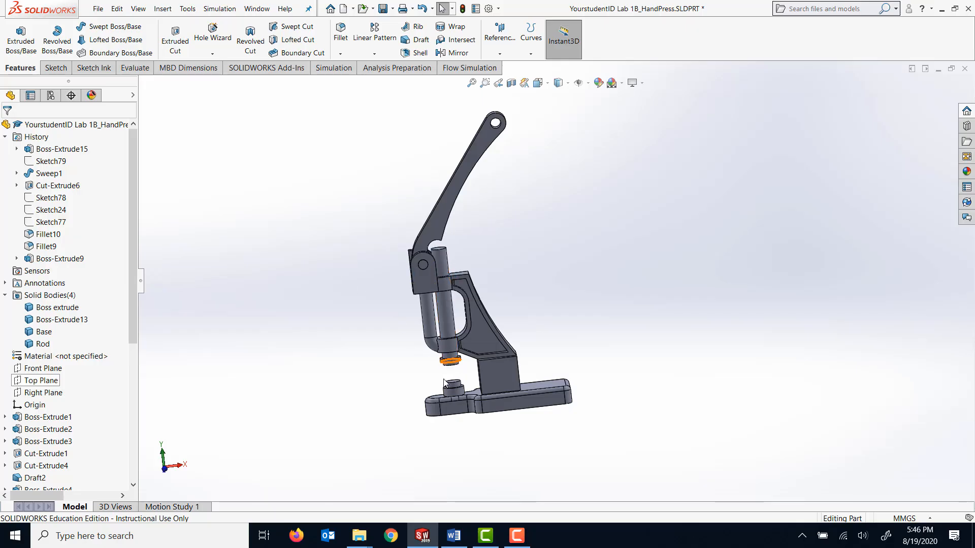
middle_click_drag(215, 310, 206, 237)
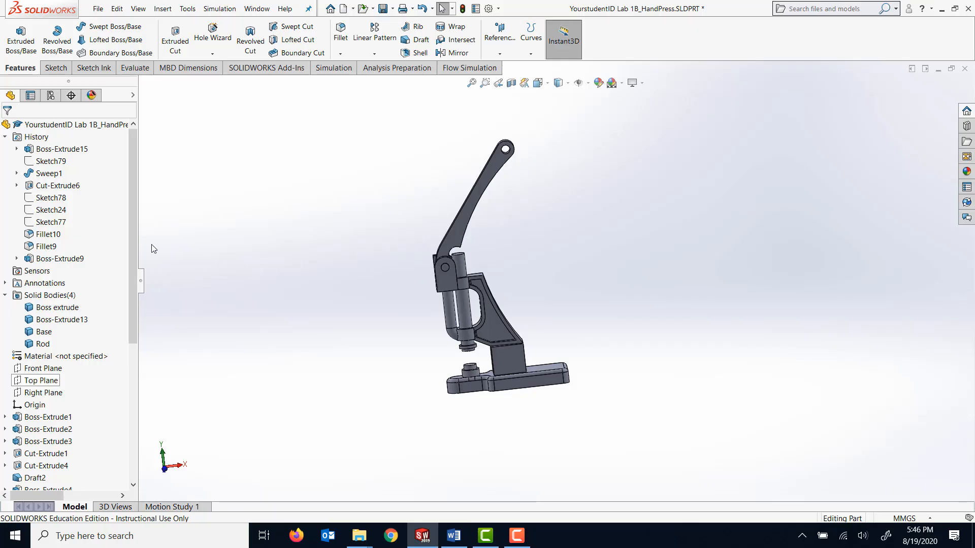
left_click(132, 244)
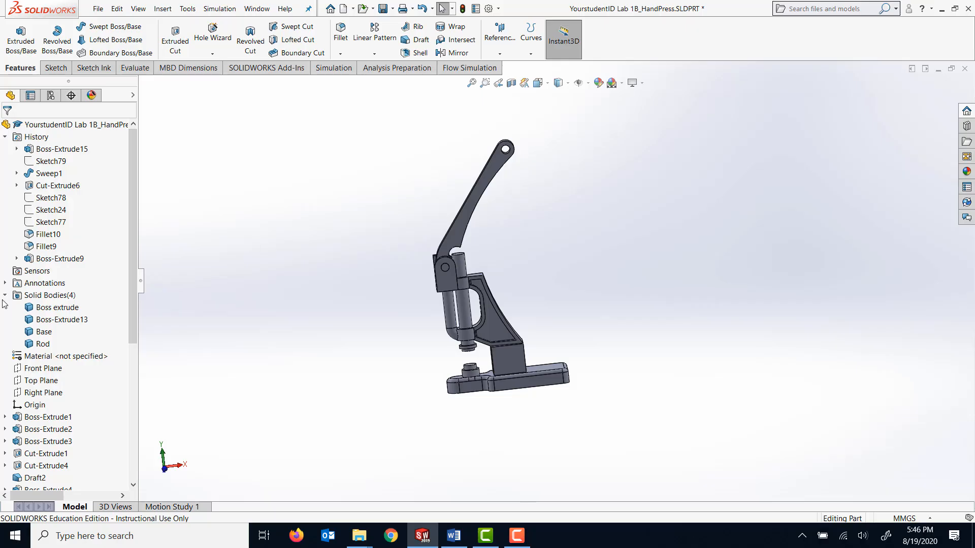
Step: Highlight the Boss extrude and Rod solid bodies in turn to see which parts of the press they are
left_click(55, 309)
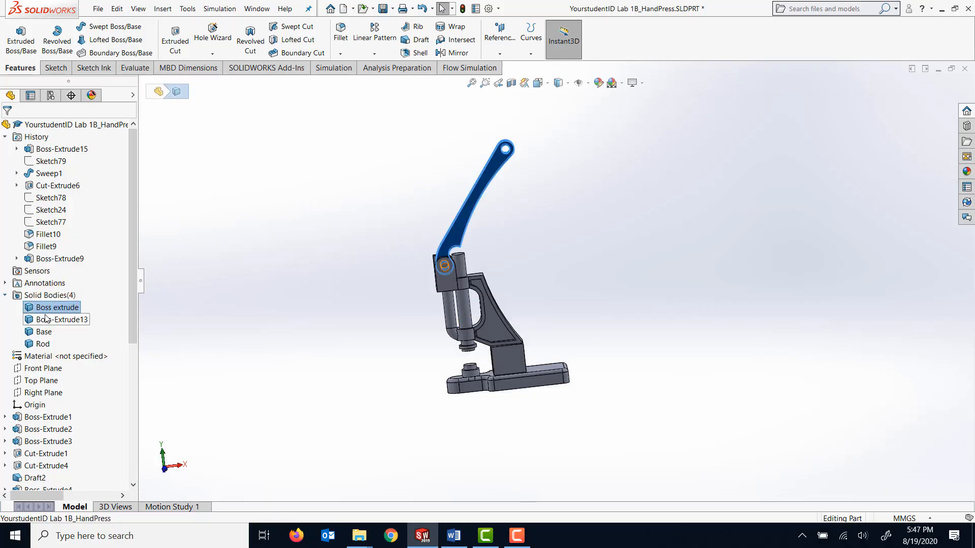
left_click(42, 344)
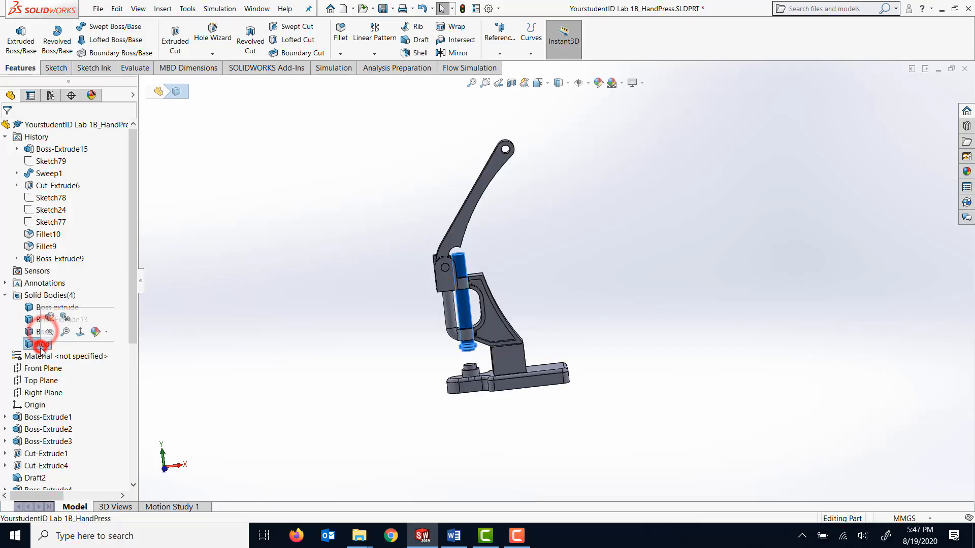
left_click(310, 304)
middle_click_drag(310, 304, 256, 303)
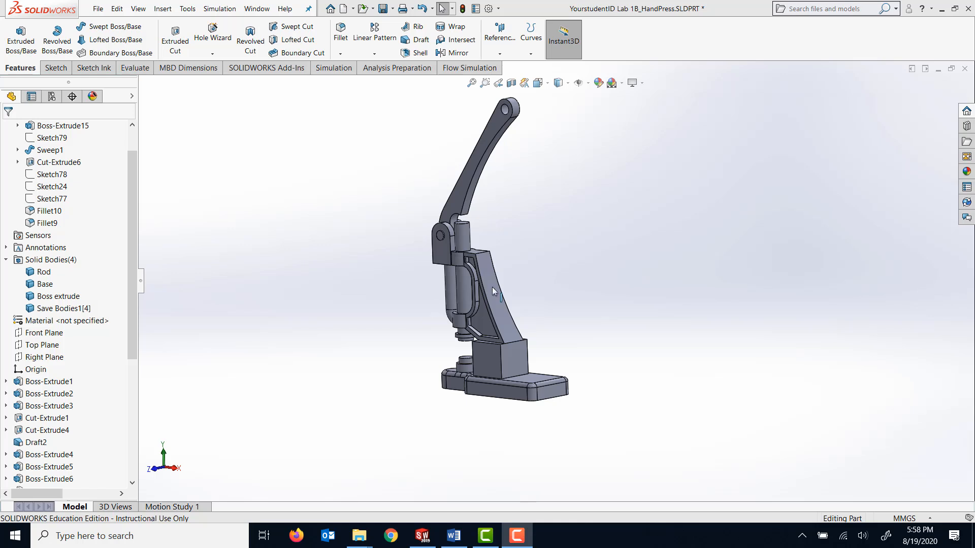
middle_click_drag(540, 274, 401, 282)
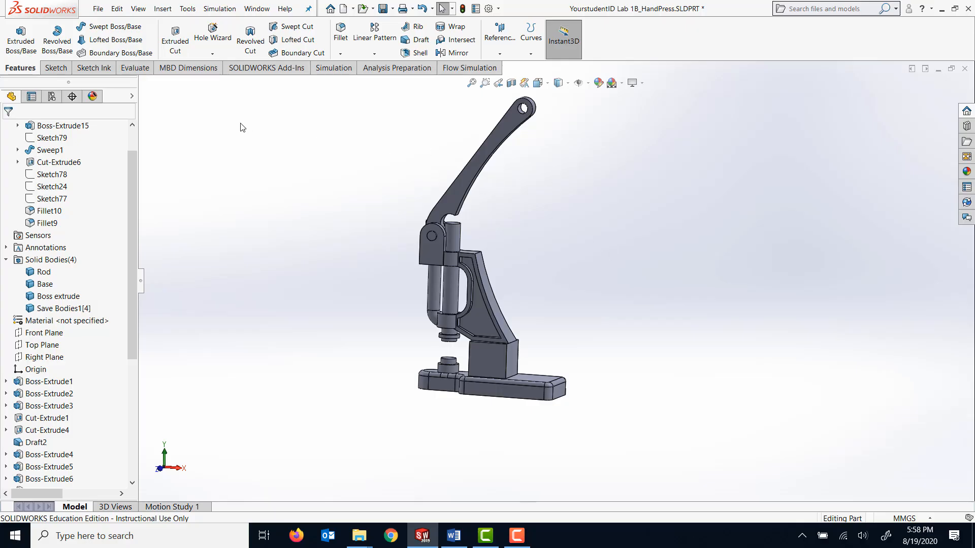
Step: Rename the Rod solid body as Sliding Rod
left_click(44, 273)
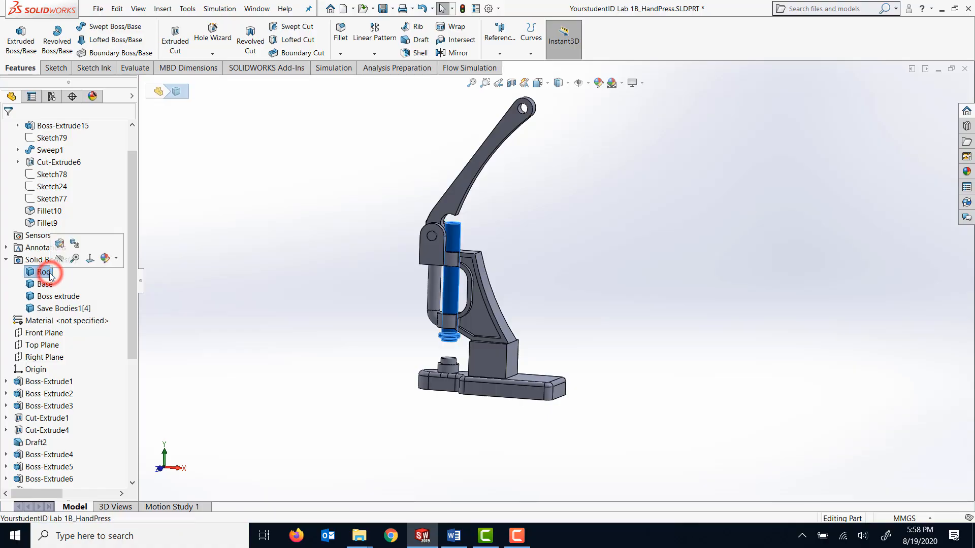
left_click(46, 273)
left_click(54, 273)
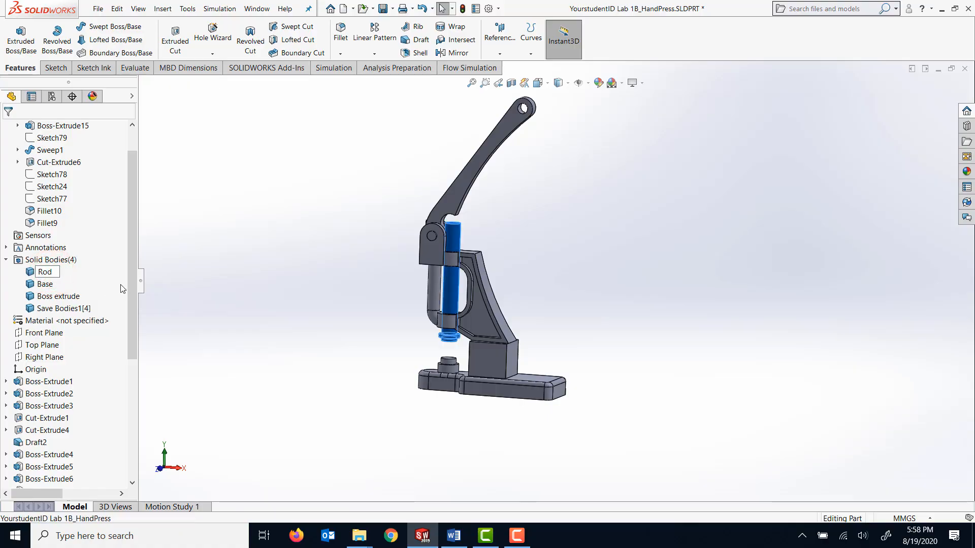
left_click(40, 271)
type("Sliding")
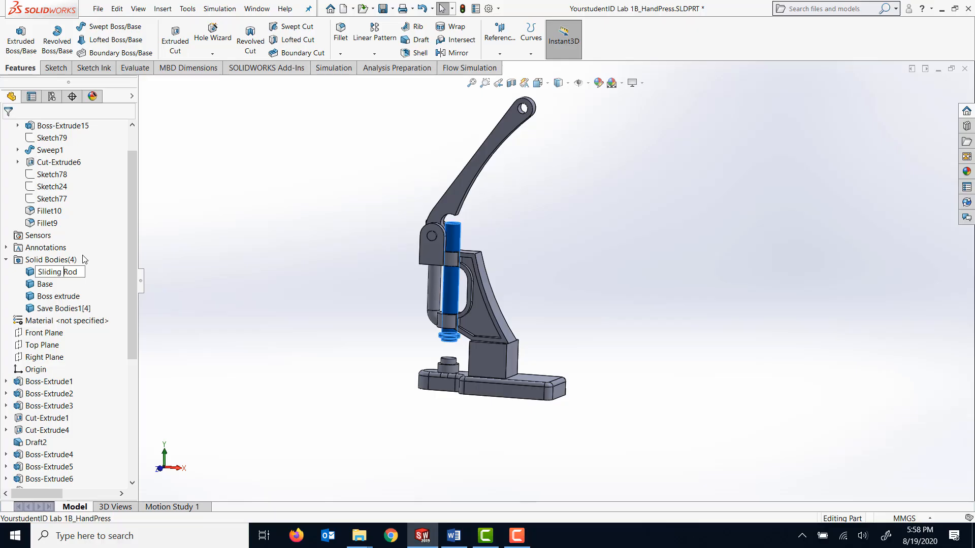
Step: Rename the Base solid body as Base Frame
left_click(46, 284)
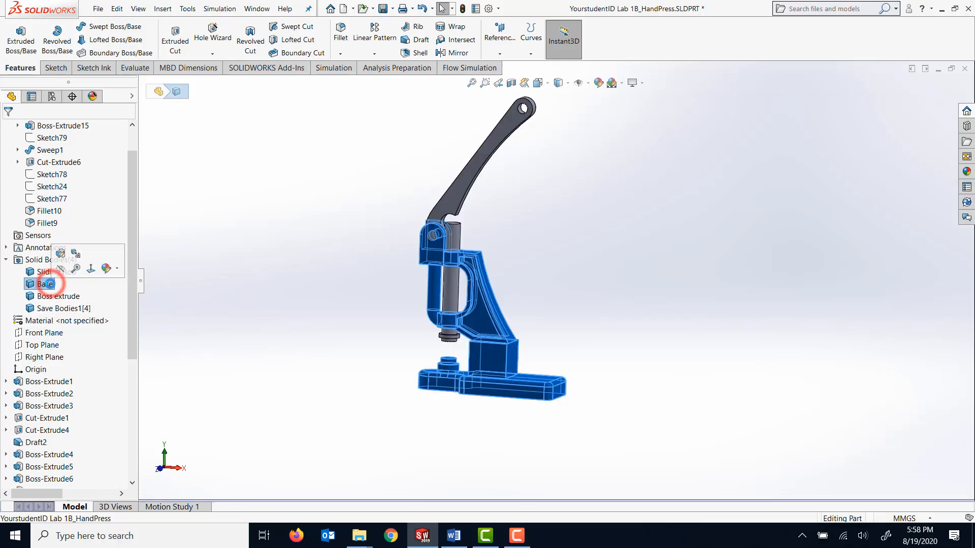
left_click(56, 286)
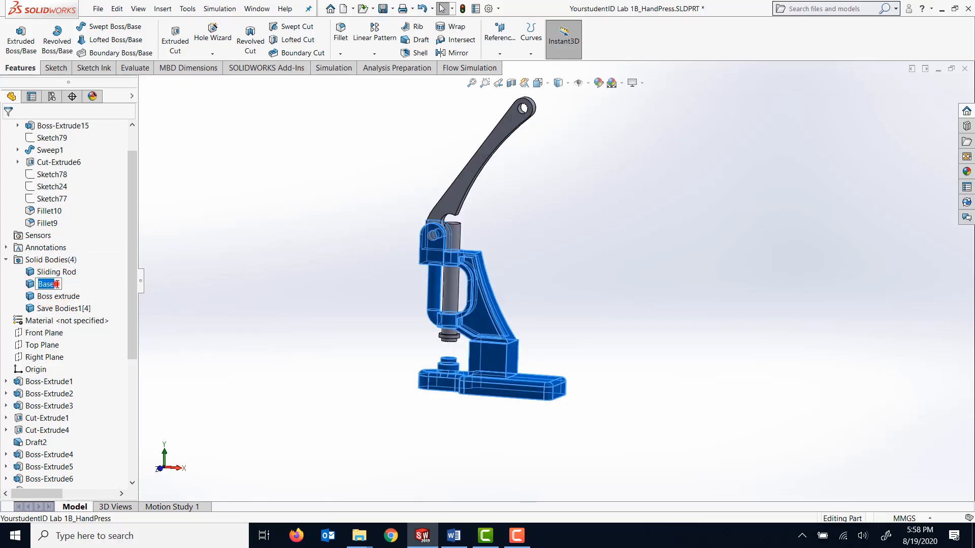
left_click(57, 284)
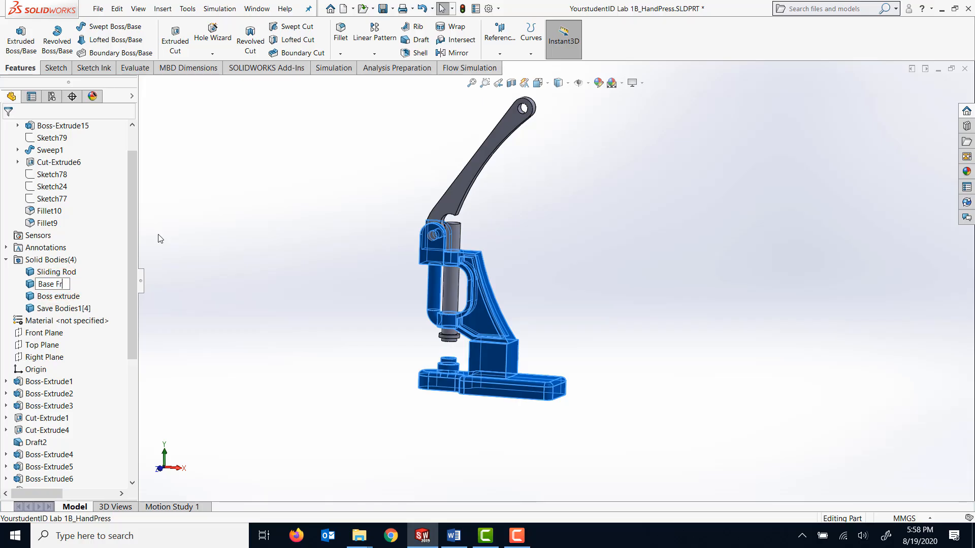
left_click(344, 182)
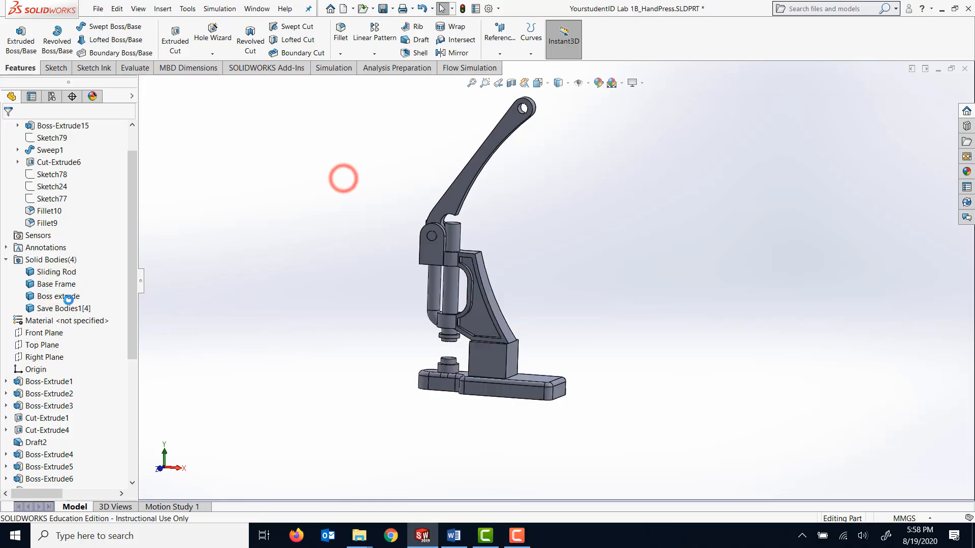
Step: Rename the Boss extrude solid body, the press lever, as Handle
left_click(62, 297)
left_click(63, 297)
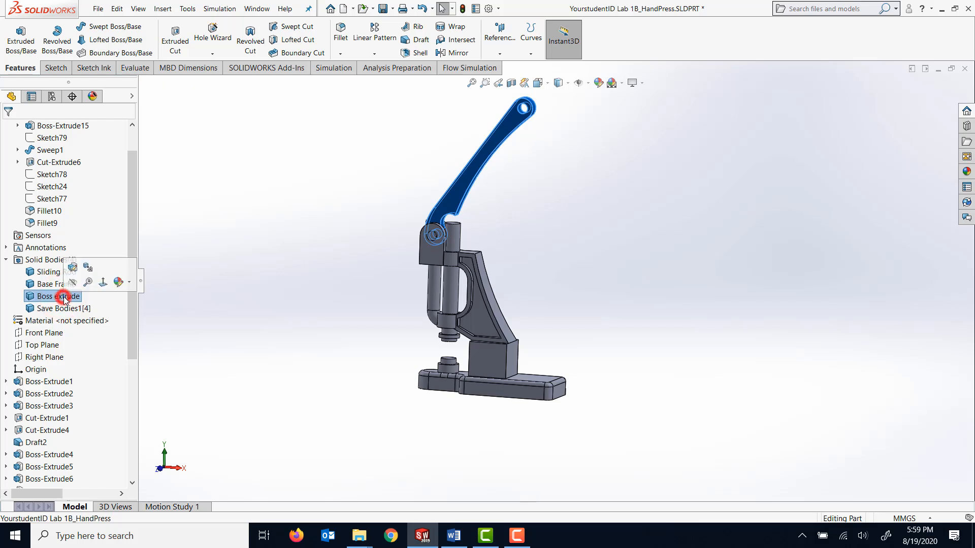
type("Handle")
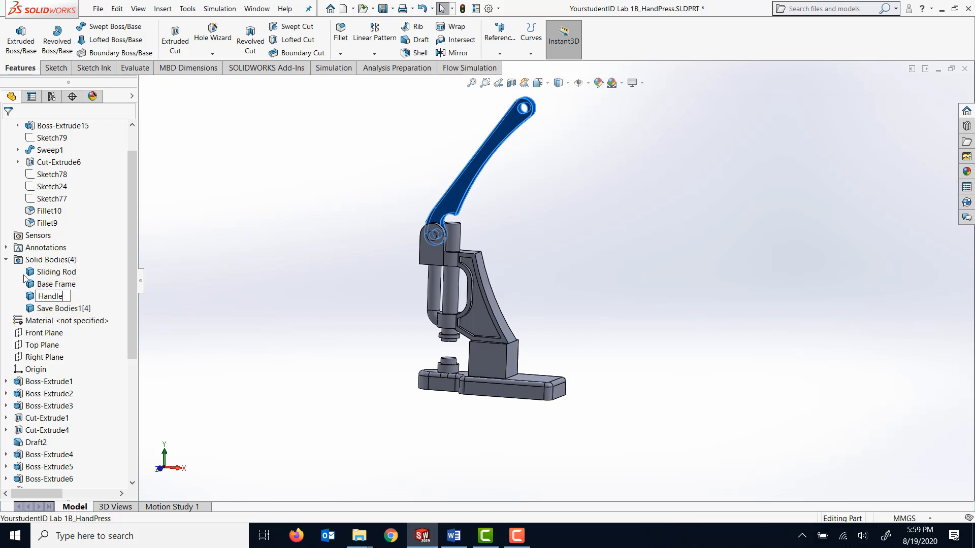
Step: Rename the Save Bodies1[4] solid body, the lever's pivot, as Pin
left_click(63, 309)
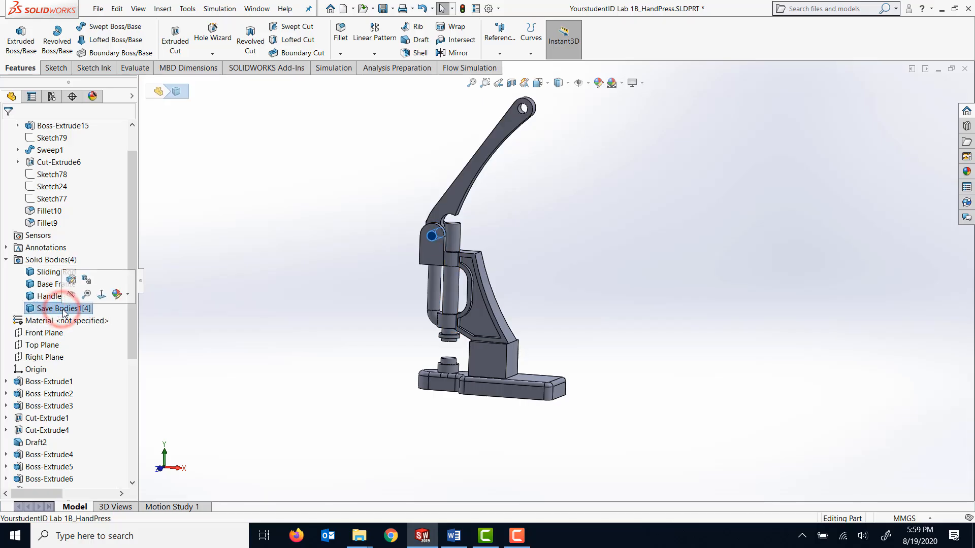
left_click(63, 308)
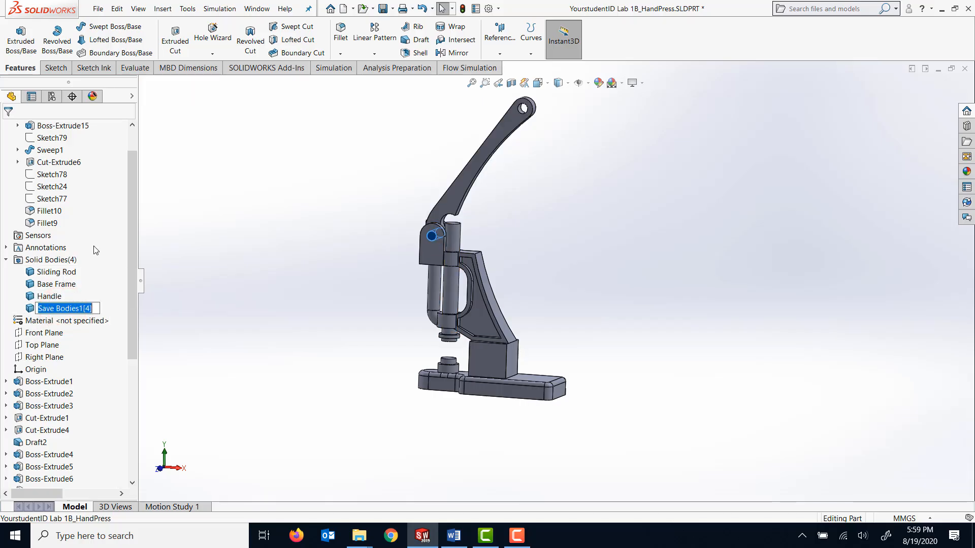
type("Pin")
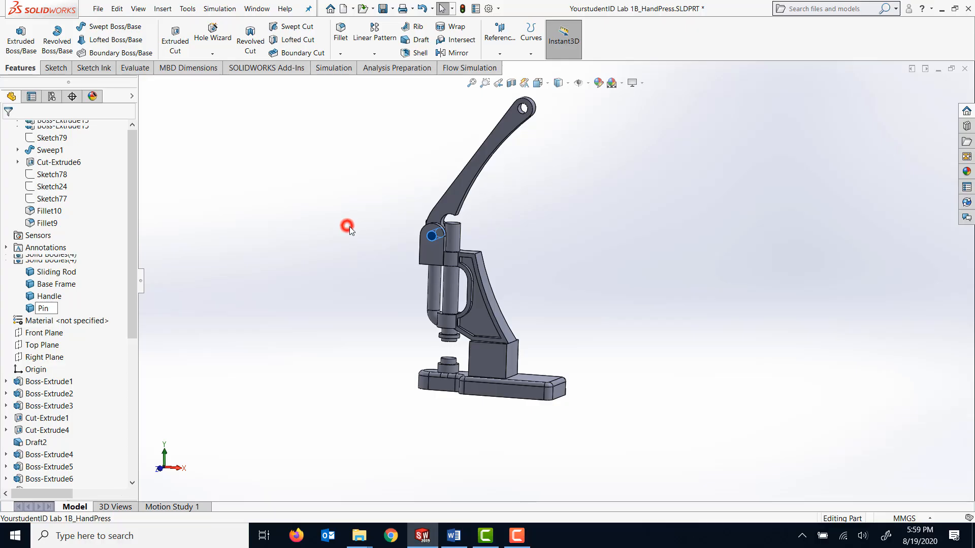
Step: Start Save Bodies for the whole set of solid bodies and include Pin, Base Frame, Sliding Rod and Handle as resulting parts
left_click(63, 260)
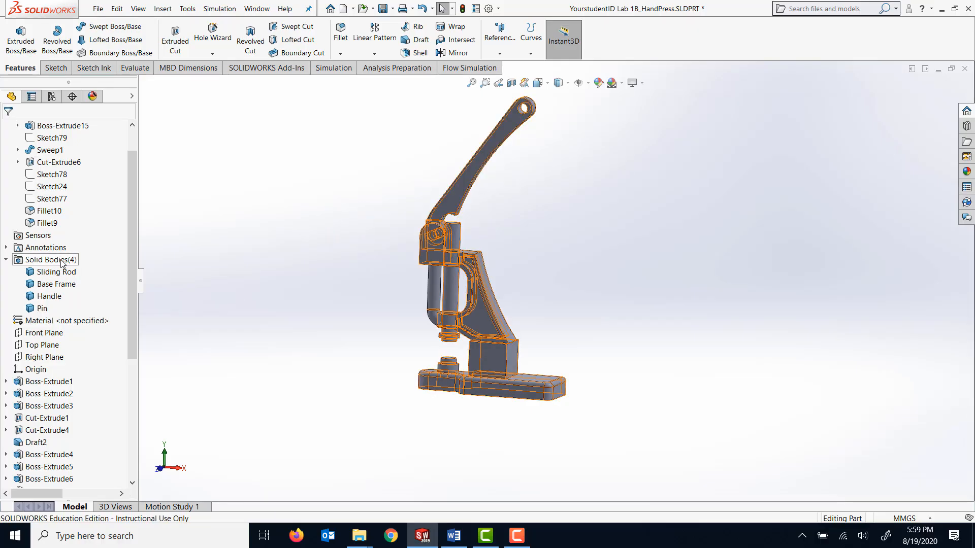
left_click(63, 272)
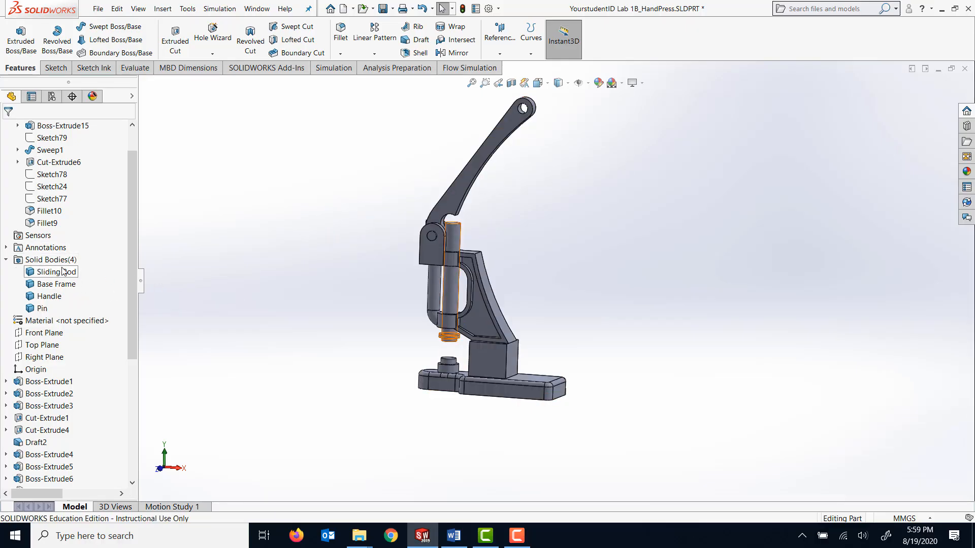
left_click(59, 261)
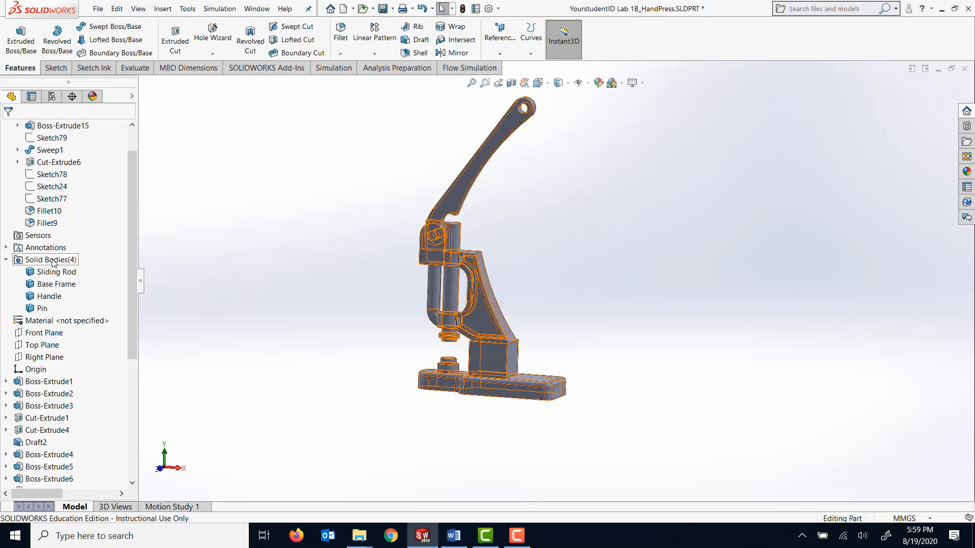
right_click(52, 262)
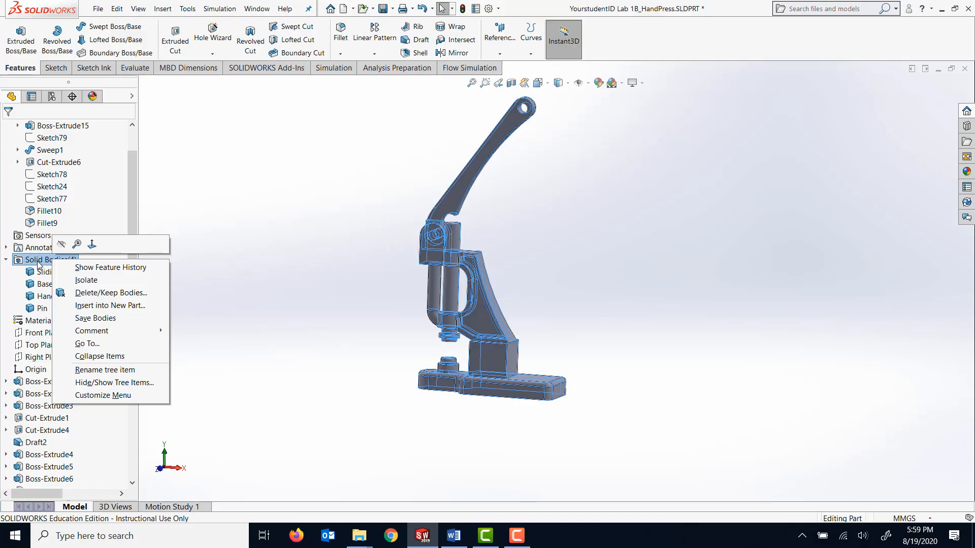
left_click(113, 319)
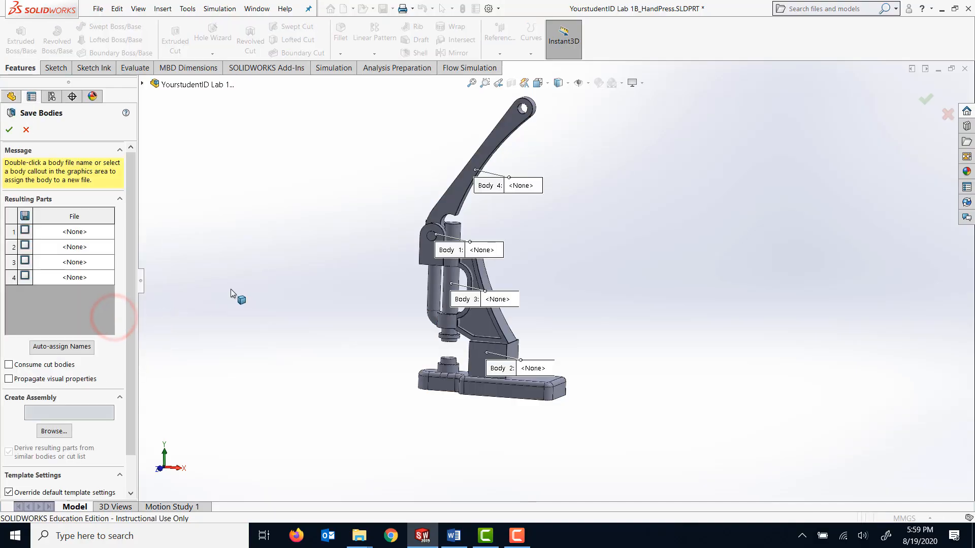
left_click(24, 230)
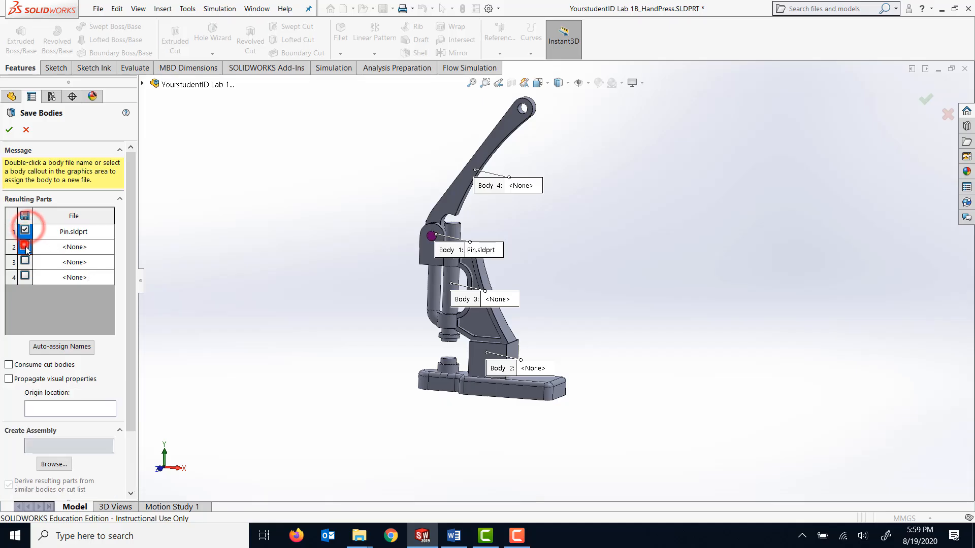
left_click(24, 246)
left_click(25, 260)
left_click(25, 275)
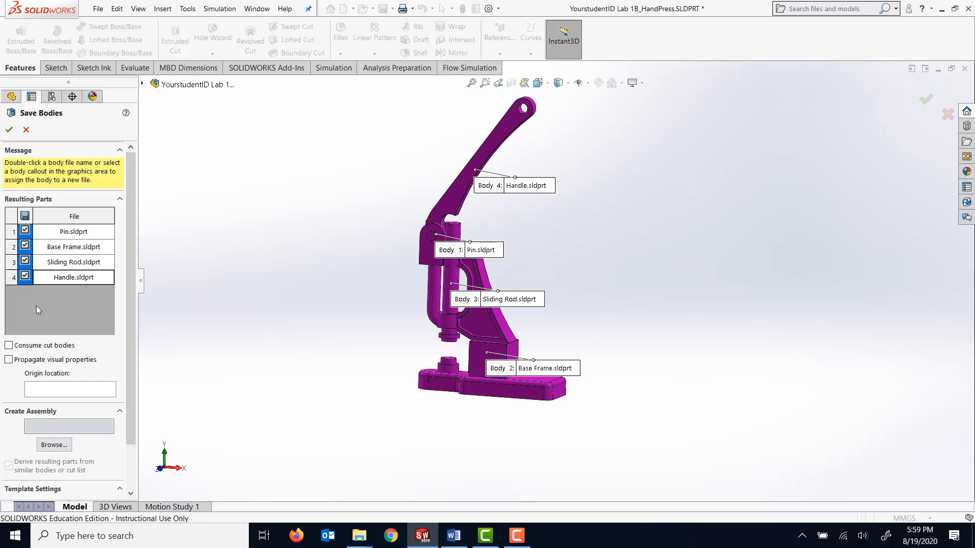
Step: Set the assembly created from the bodies to be stored as Lab1B_StudentId_Handpress in the Lab 1B_Student ID folder
left_click(54, 444)
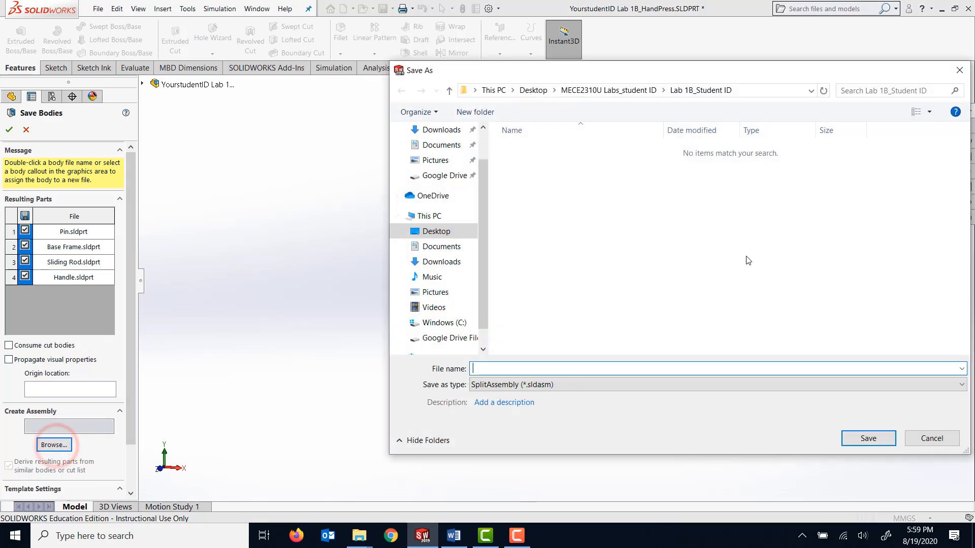
left_click(509, 370)
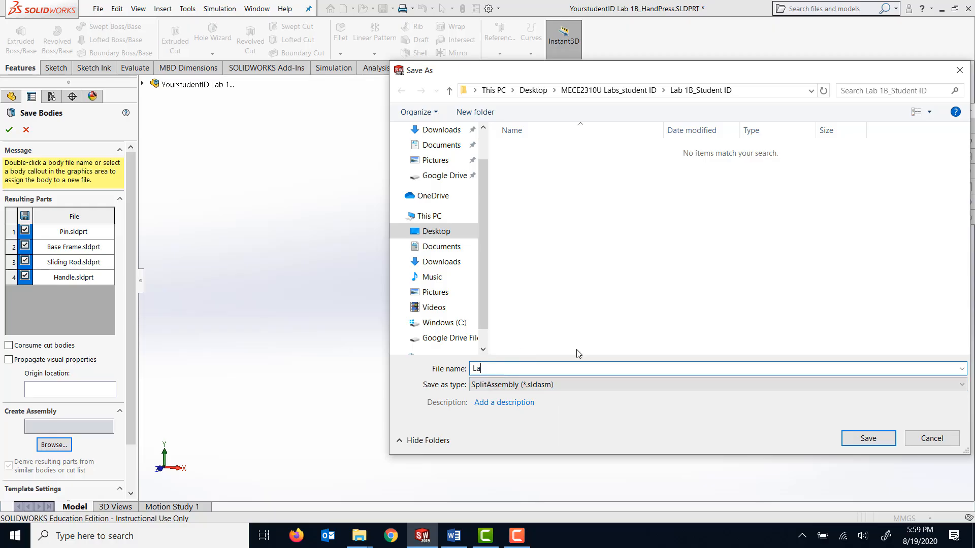
type("Lab1B_StudentId_Handpres")
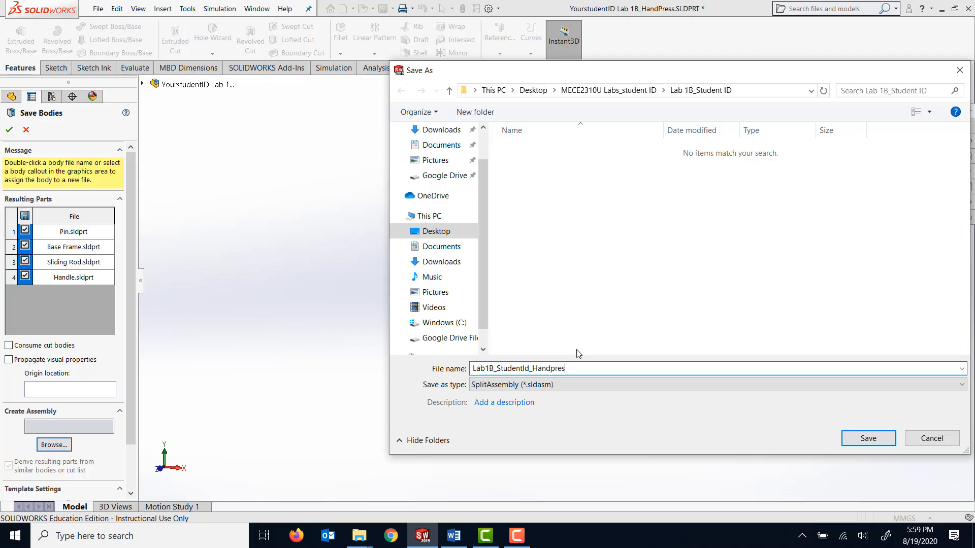
type("s")
left_click(860, 438)
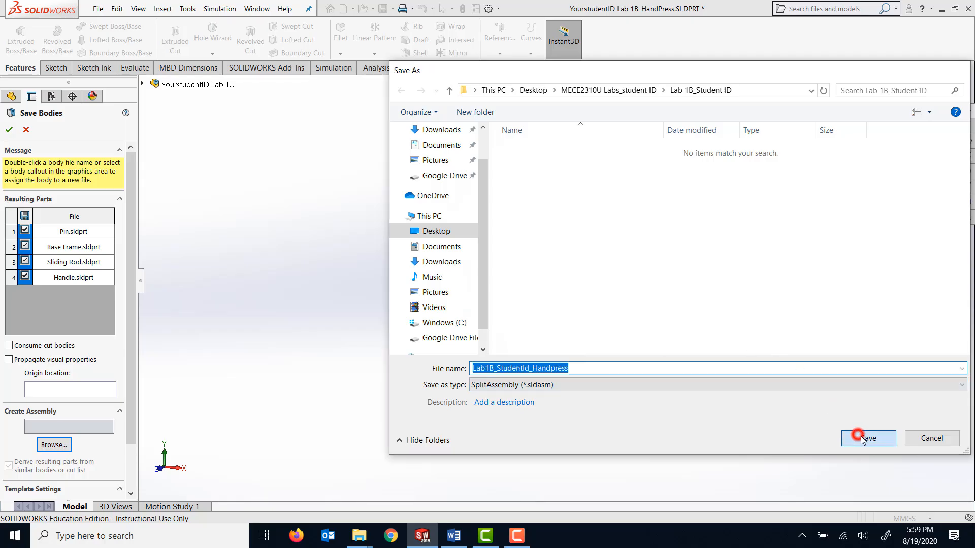
Step: Include all four bodies again as resulting parts: Handle, Sliding Rod, Base Frame and Pin
left_click(25, 277)
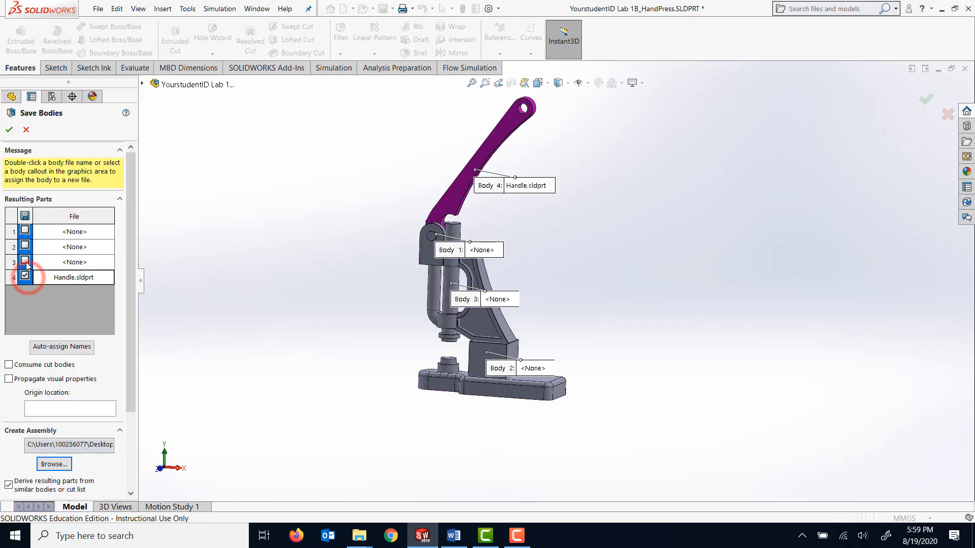
left_click(25, 261)
left_click(25, 245)
left_click(25, 230)
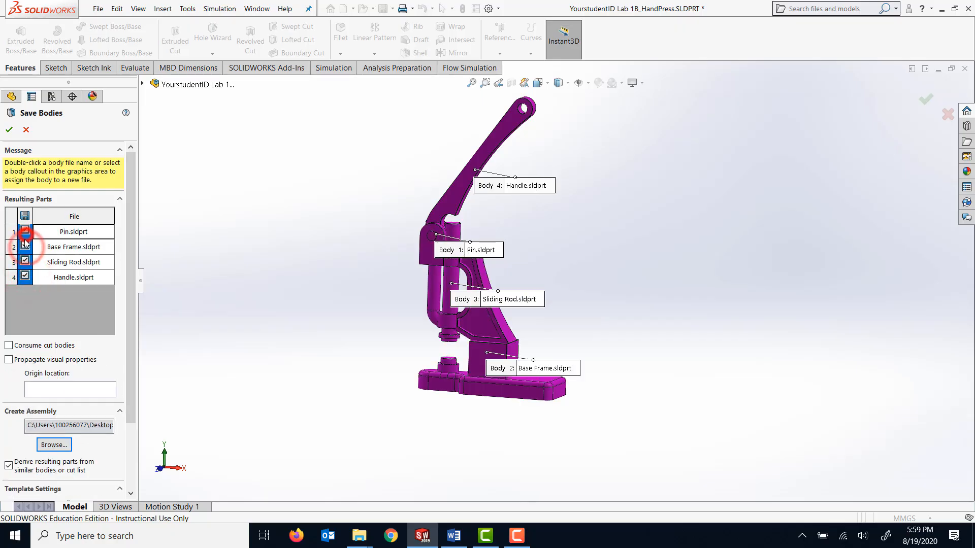
Step: Complete Save Bodies, changing the derived parts' units to those of the base part and rebuilding the assembly on saving
left_click_drag(131, 374, 148, 346)
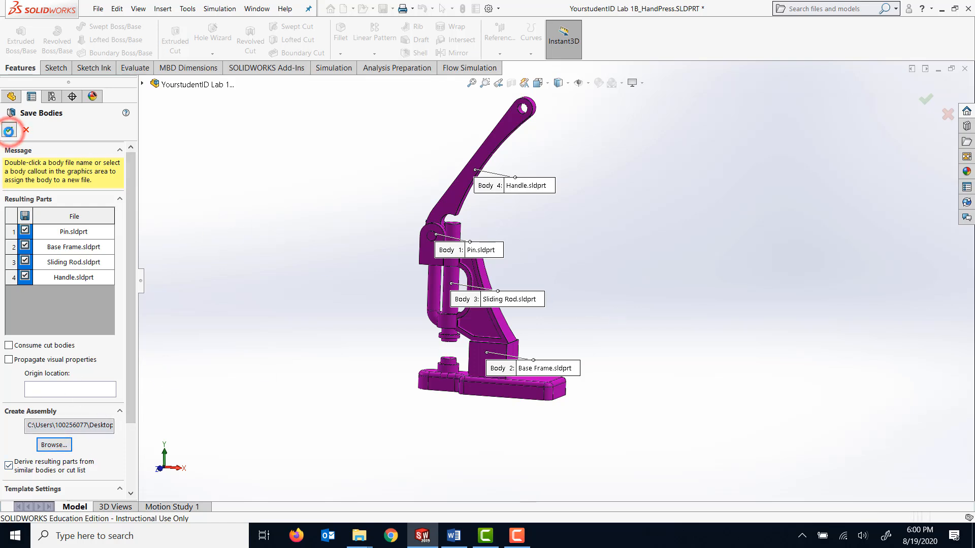
left_click(9, 130)
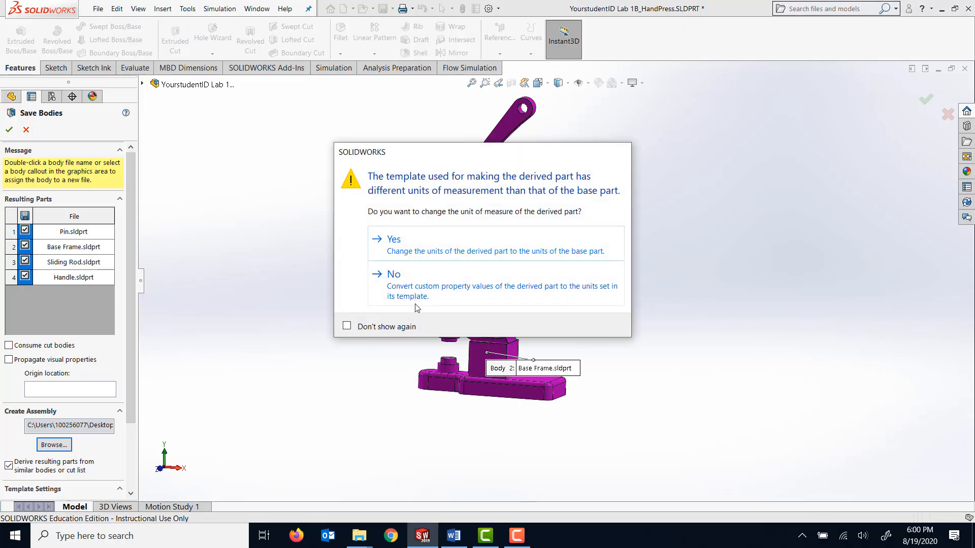
left_click(412, 258)
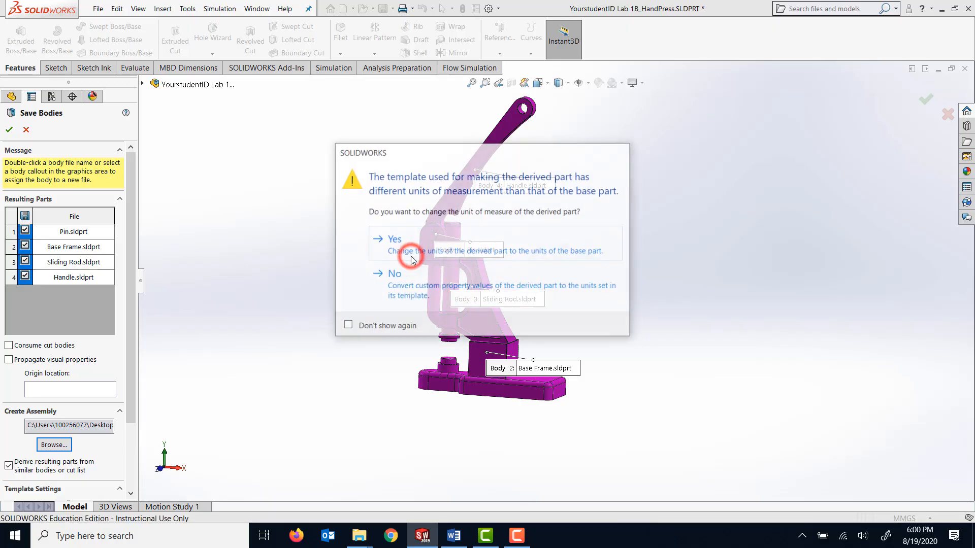
left_click(414, 258)
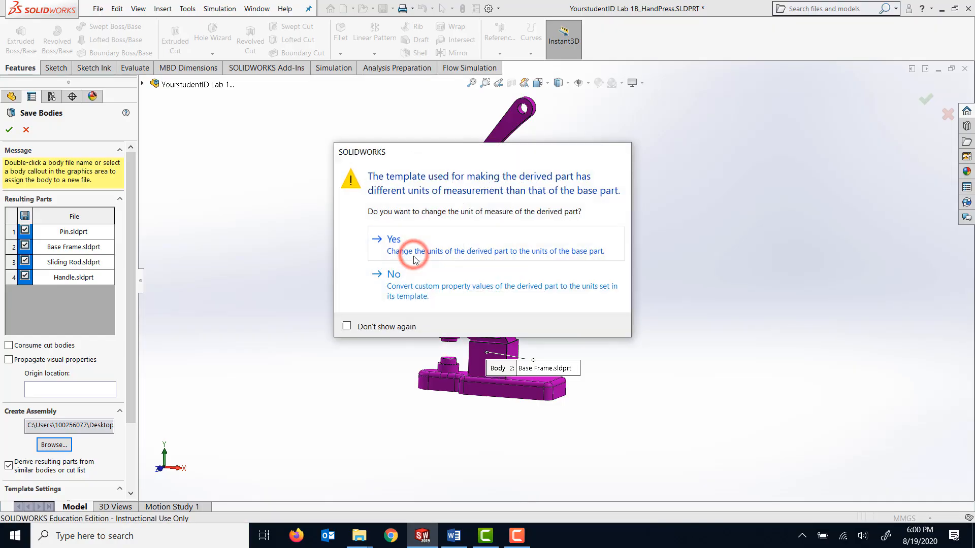
left_click(415, 259)
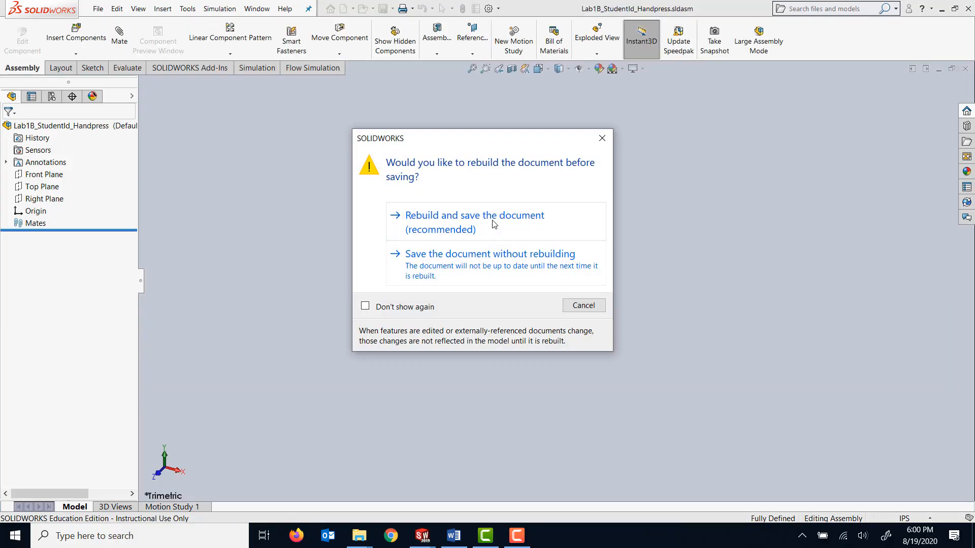
left_click(492, 225)
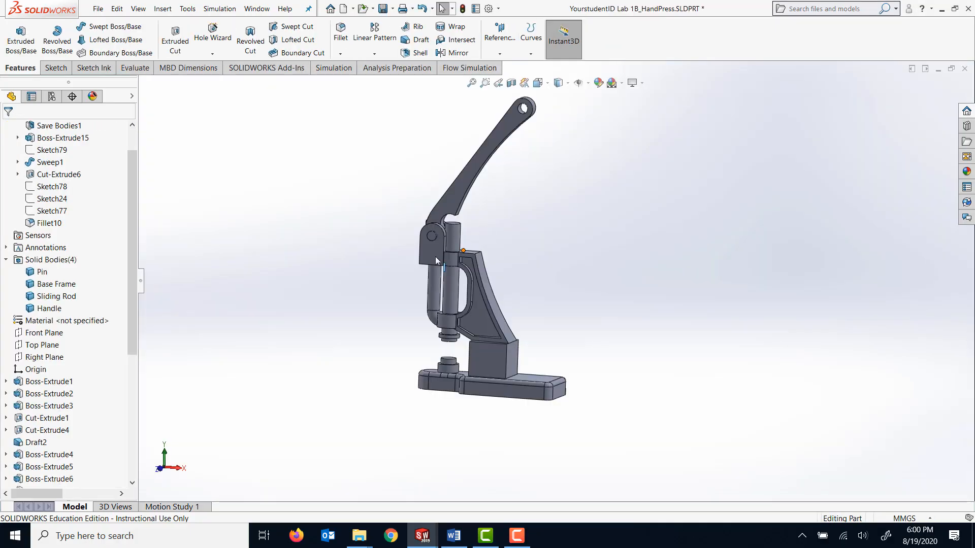
Step: Switch to the Lab1B_StudentId_Handpress assembly window and fit the whole press in view
middle_click_drag(592, 163, 566, 183)
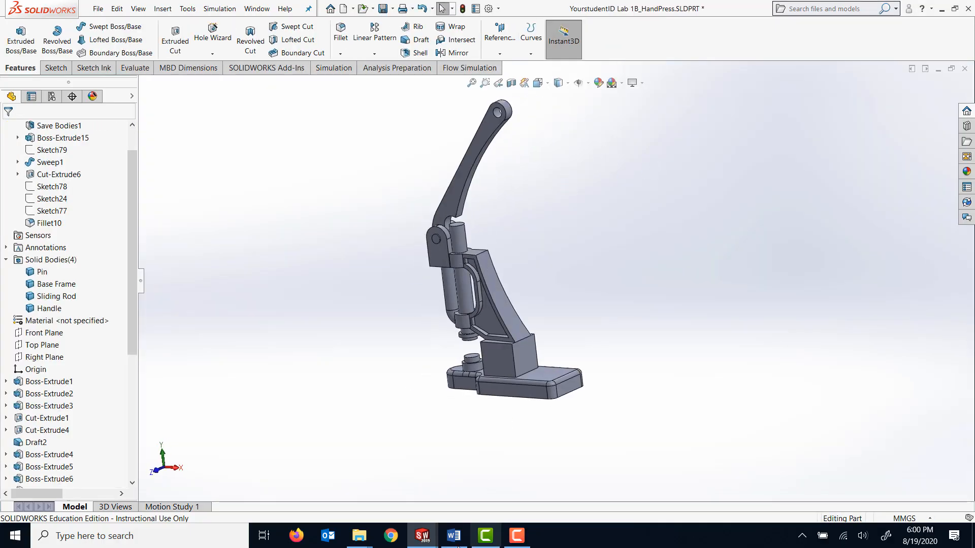
left_click(422, 535)
mouse_move(445, 499)
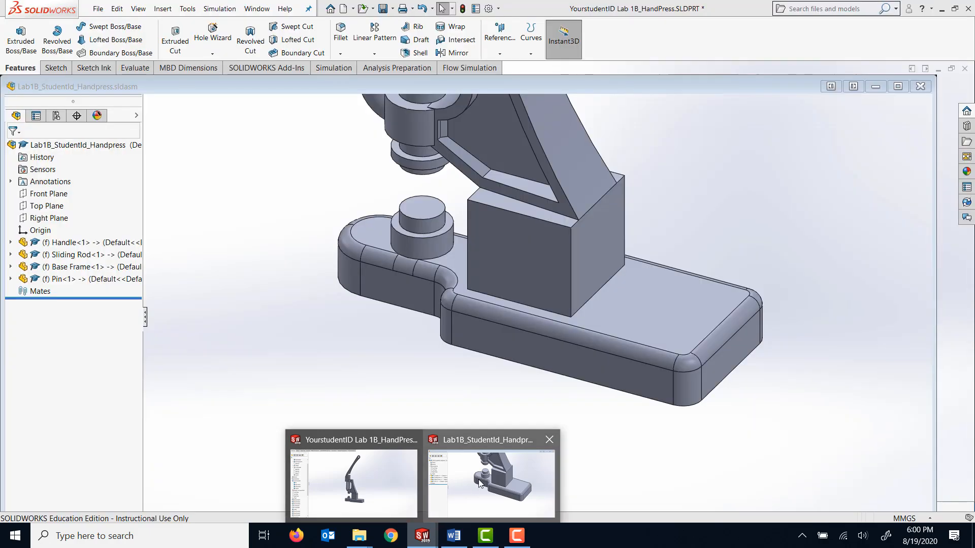
left_click(459, 444)
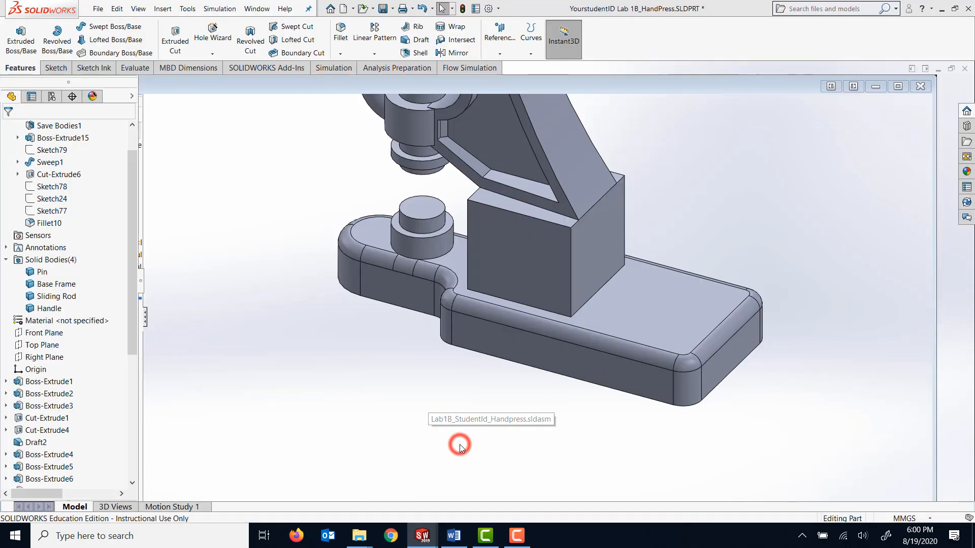
key("f")
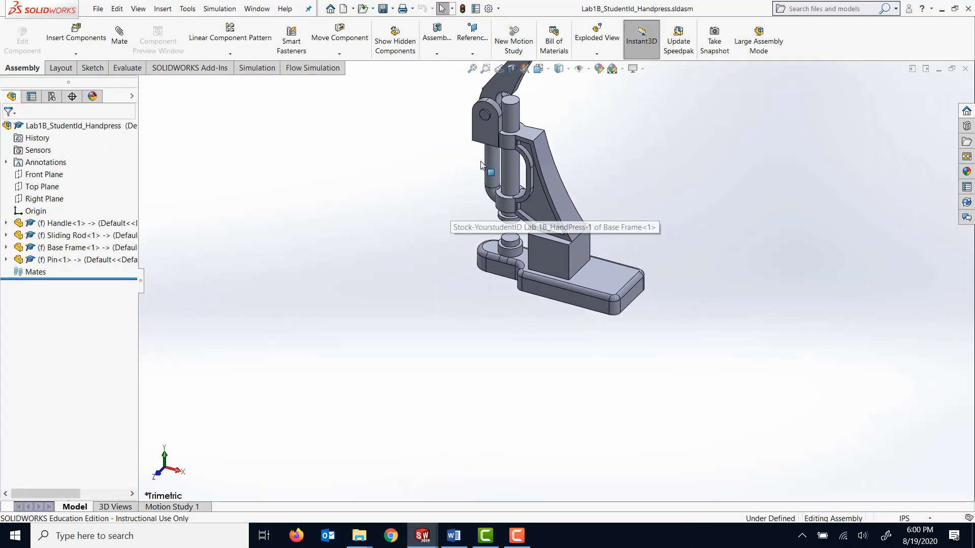
Step: Examine the assembly's Handle, Sliding Rod, Base Frame and Pin components and its Mates folder
middle_click_drag(617, 294, 625, 252)
left_click(71, 224)
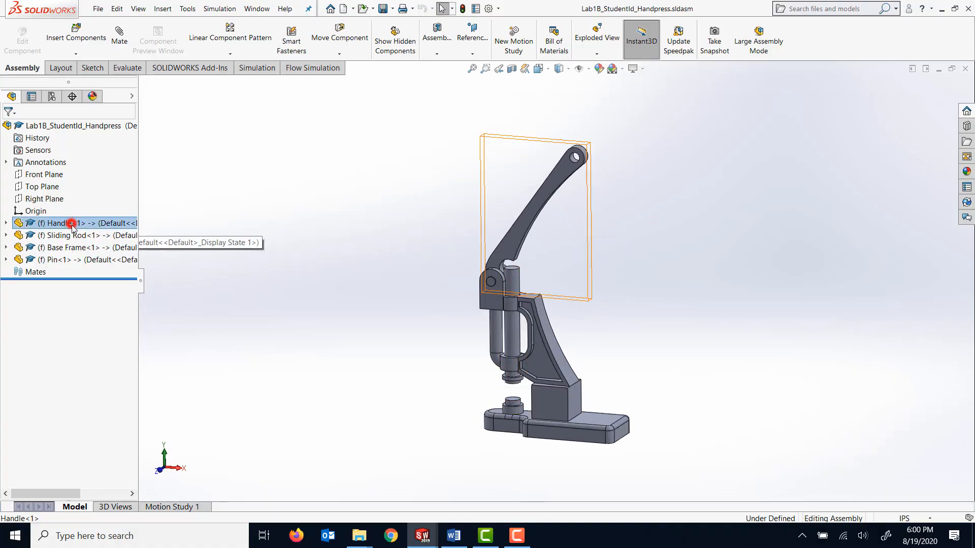
left_click(71, 236)
left_click(71, 248)
left_click(72, 260)
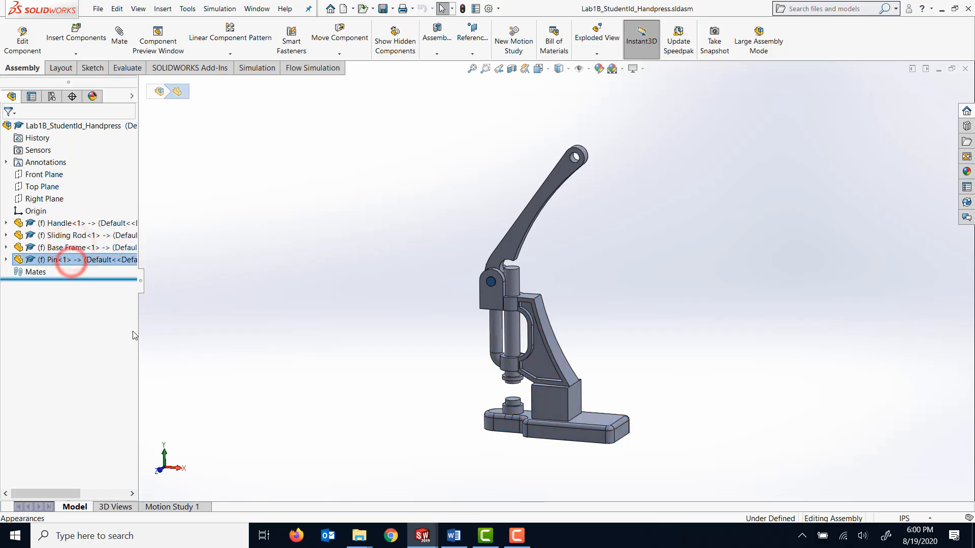
left_click_drag(138, 326, 136, 306)
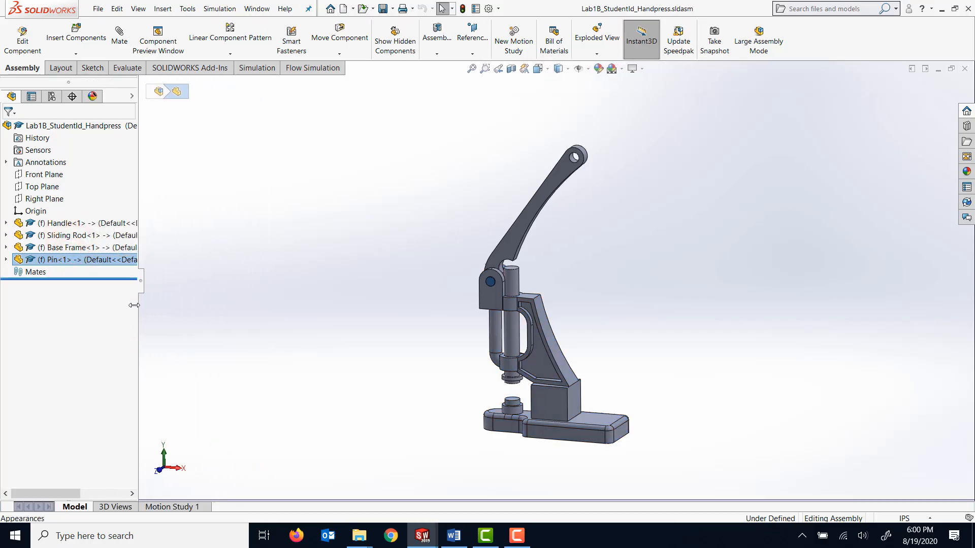
left_click(537, 209)
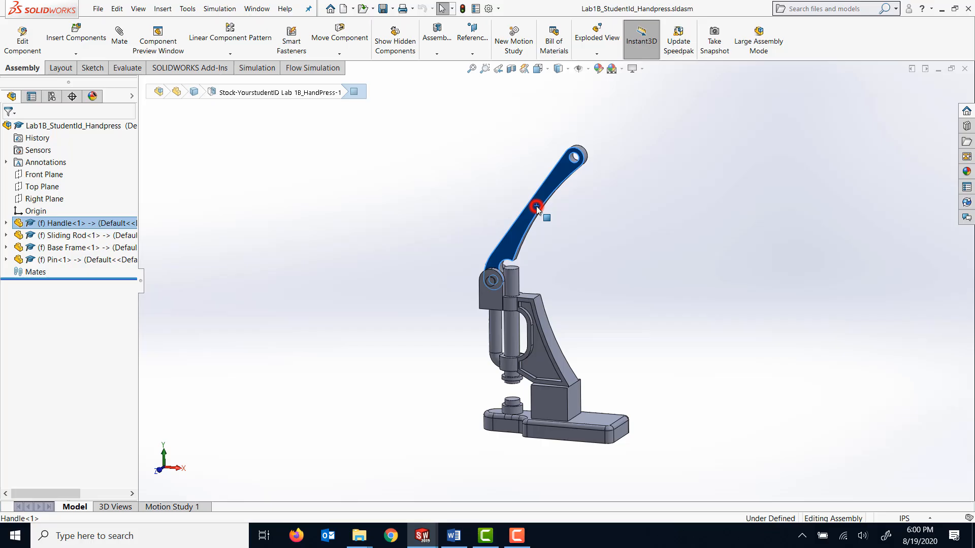
left_click(385, 224)
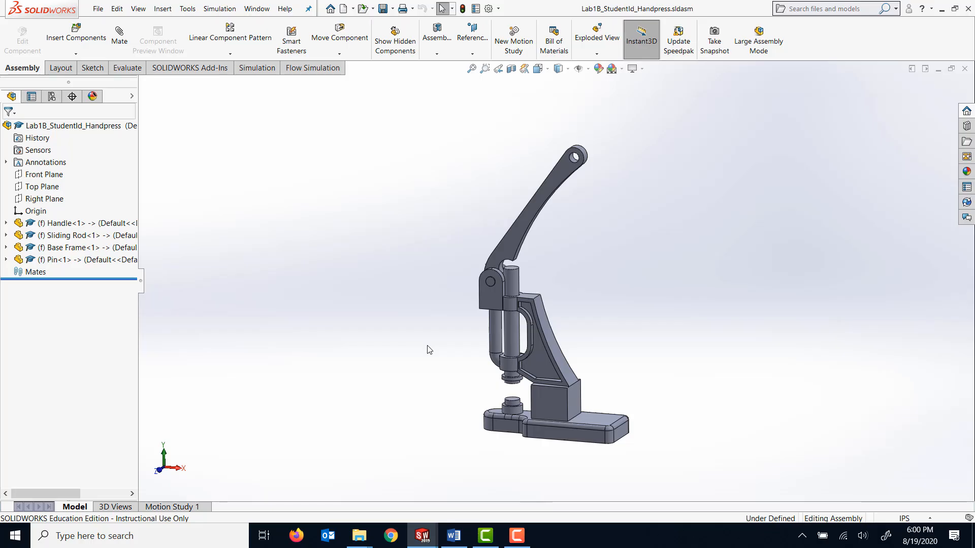
left_click(34, 273)
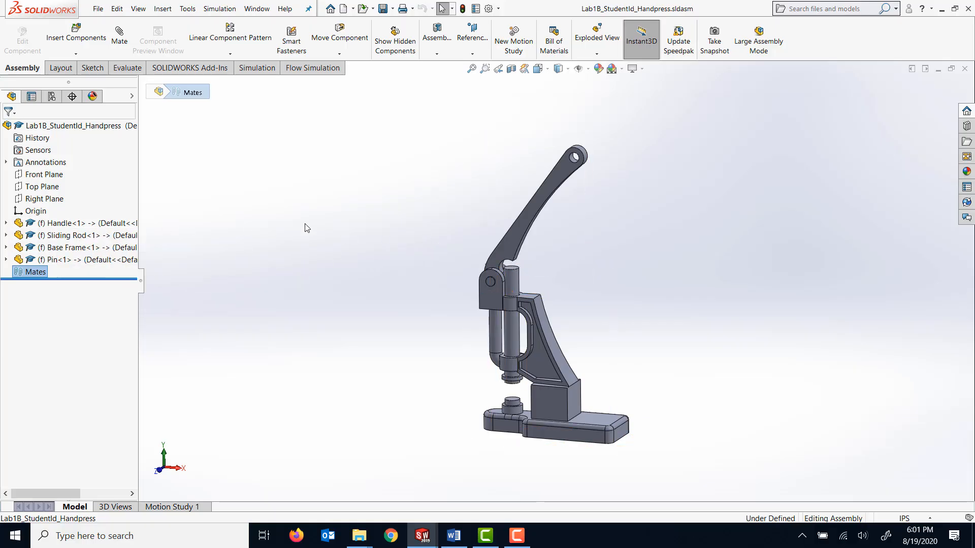
mouse_move(368, 227)
middle_mouse_down()
mouse_move(394, 190)
mouse_move(356, 212)
middle_mouse_up()
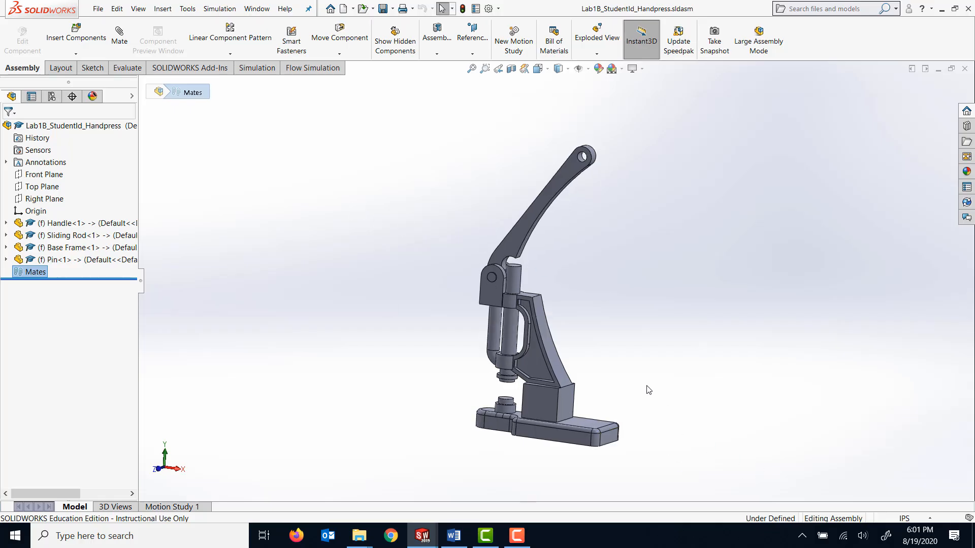
Step: Change the assembly's units to MMGS (millimeter, gram, second) and save it together with the modified source part
left_click(927, 520)
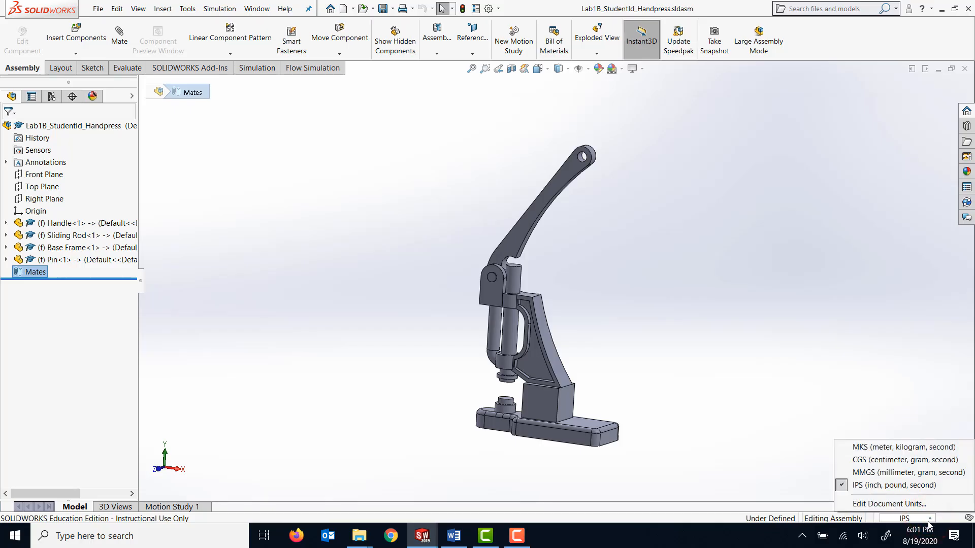
left_click(897, 473)
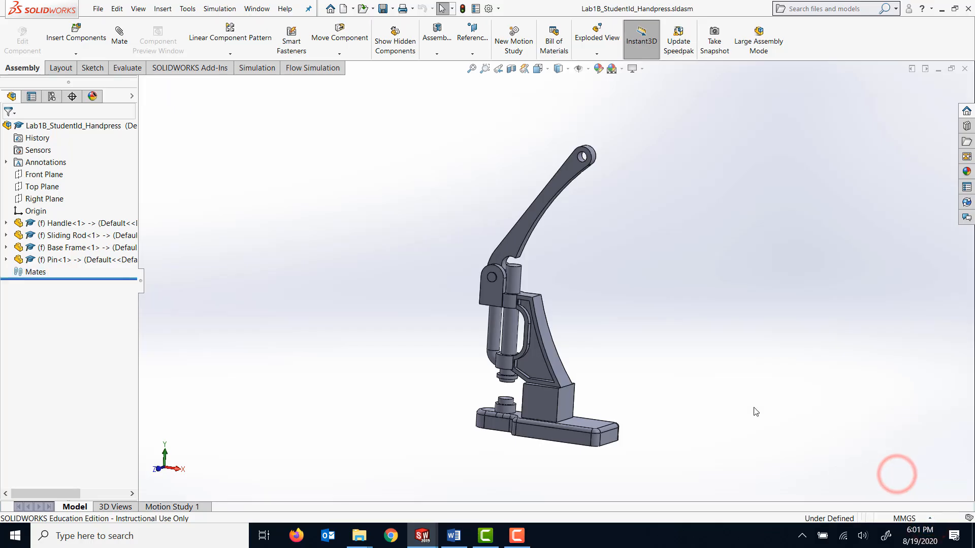
left_click(383, 9)
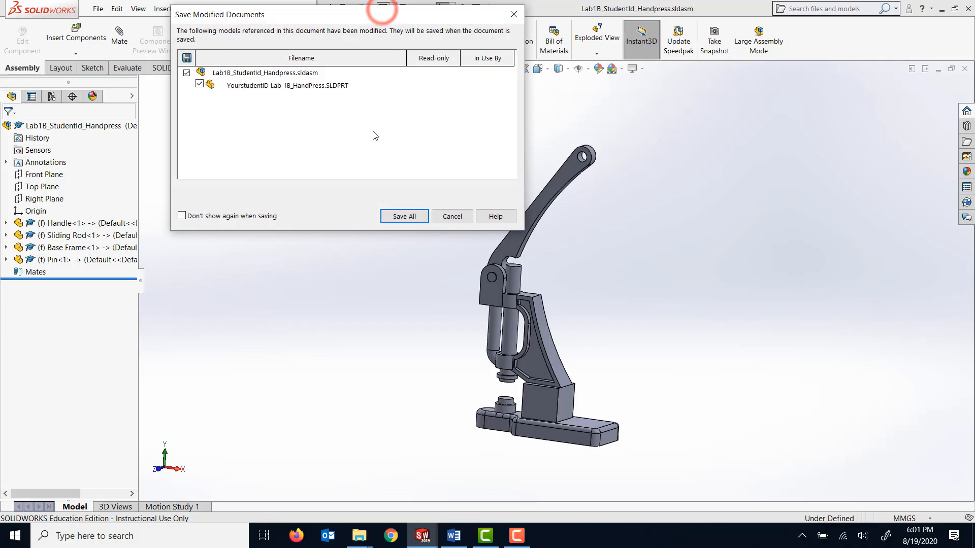
left_click(399, 217)
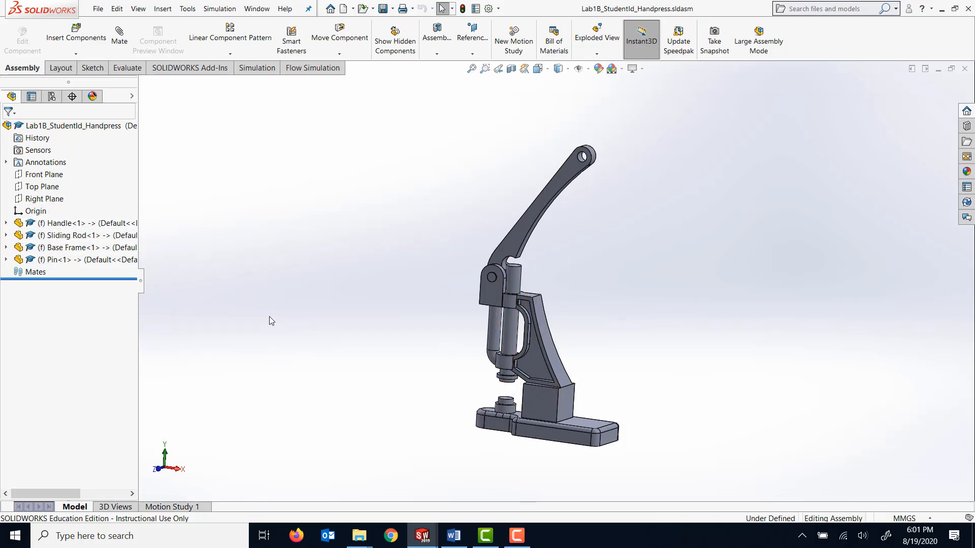
Step: Float the Handle, Sliding Rod and Pin components together, leaving the Base Frame fixed
right_click(59, 227)
left_click(404, 238)
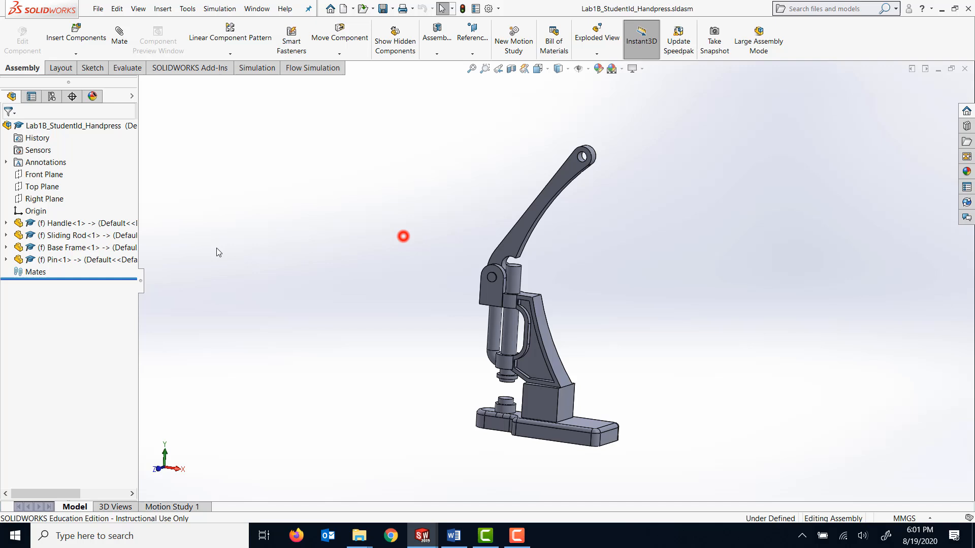
left_click(53, 223)
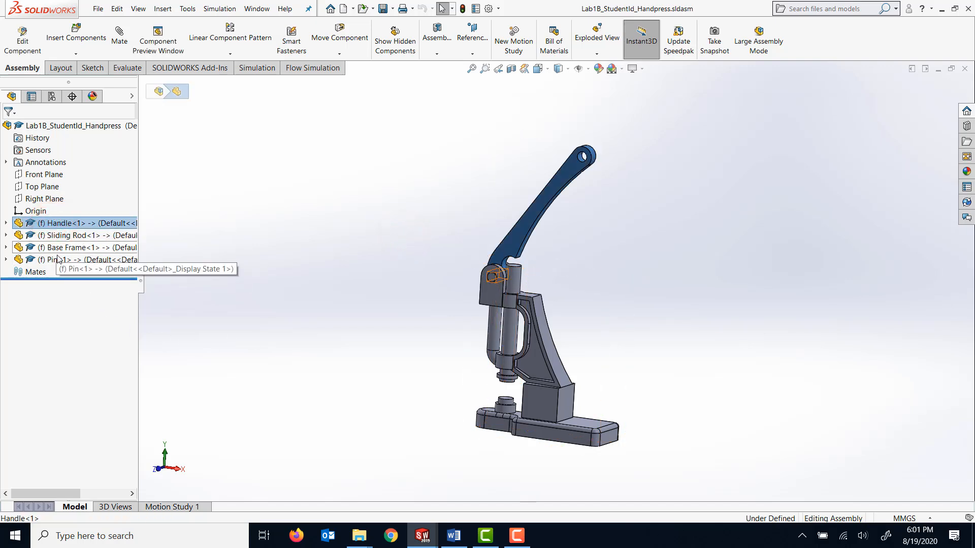
left_click(70, 237, "ctrl")
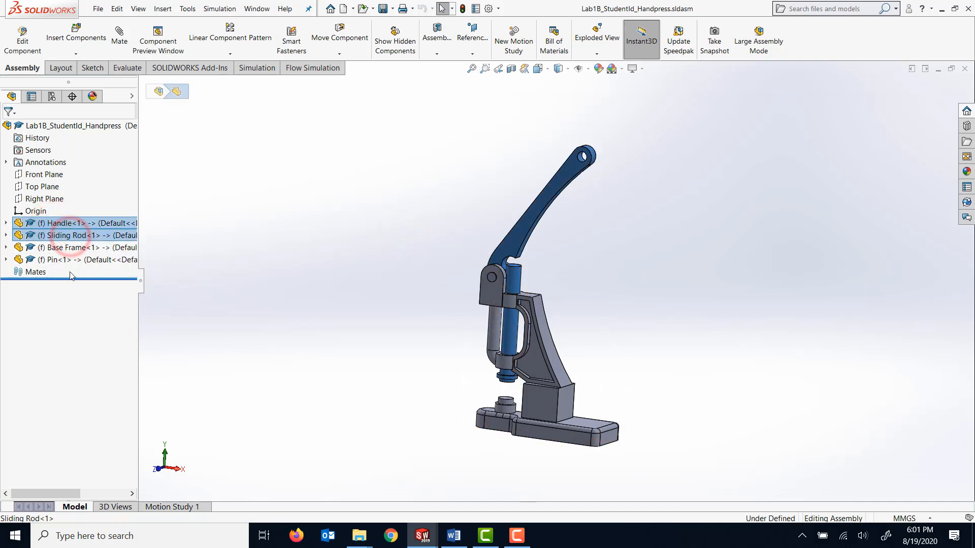
left_click(67, 260, "ctrl")
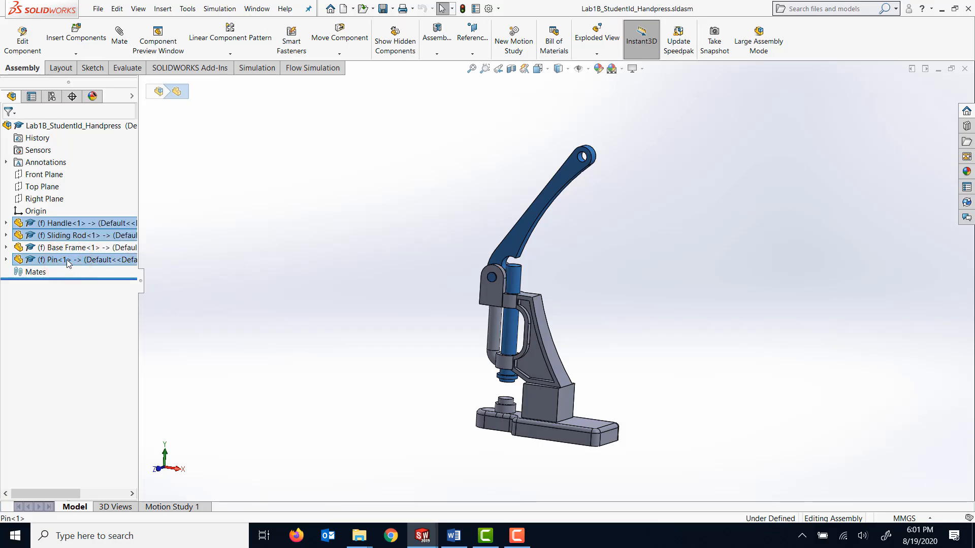
right_click(66, 260)
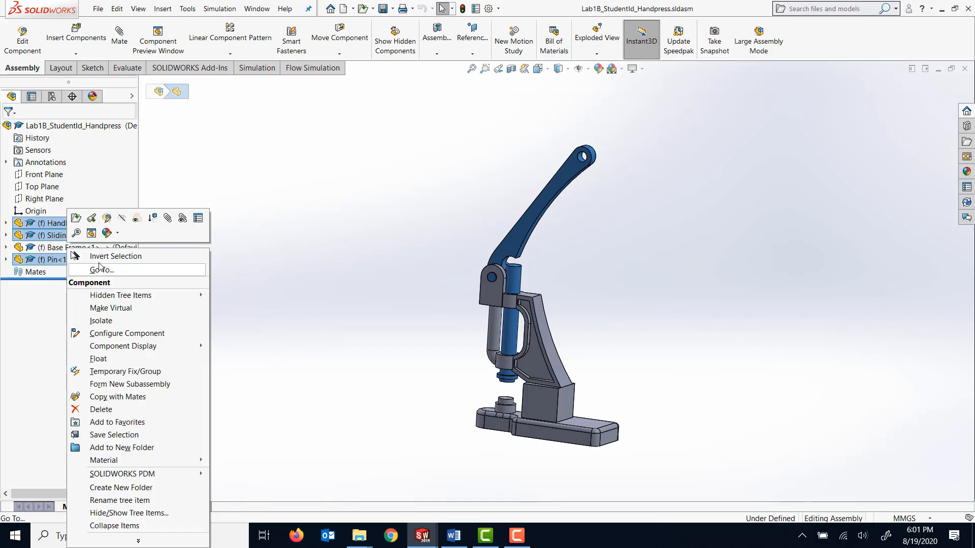
left_click(122, 359)
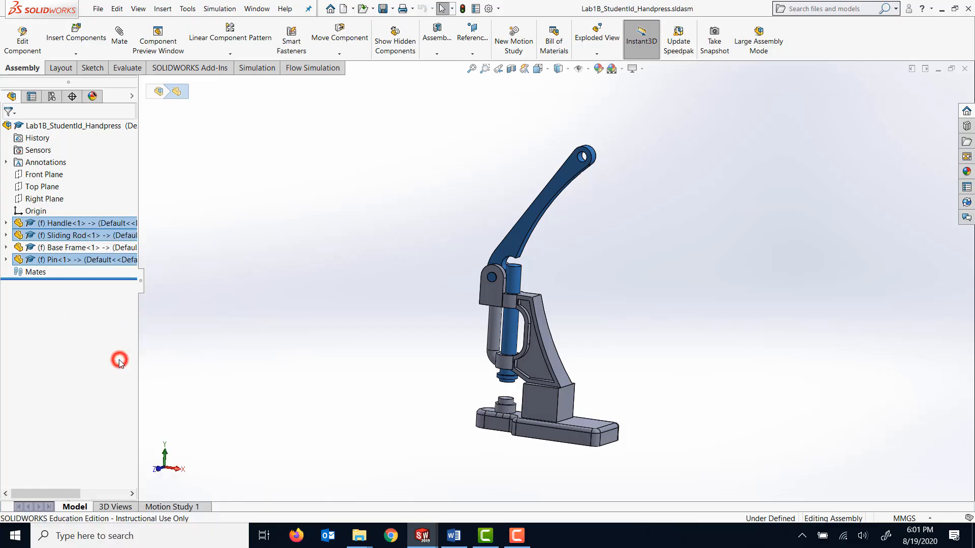
left_click(326, 278)
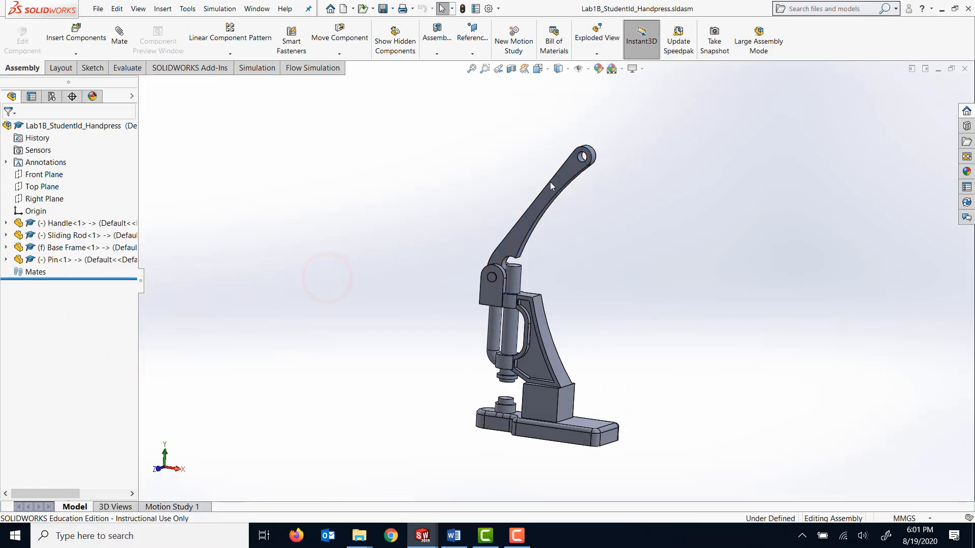
Step: Move the handle, pin and sliding rod away from the base frame so the components are spread apart
left_click_drag(567, 178, 555, 122)
left_click(592, 199)
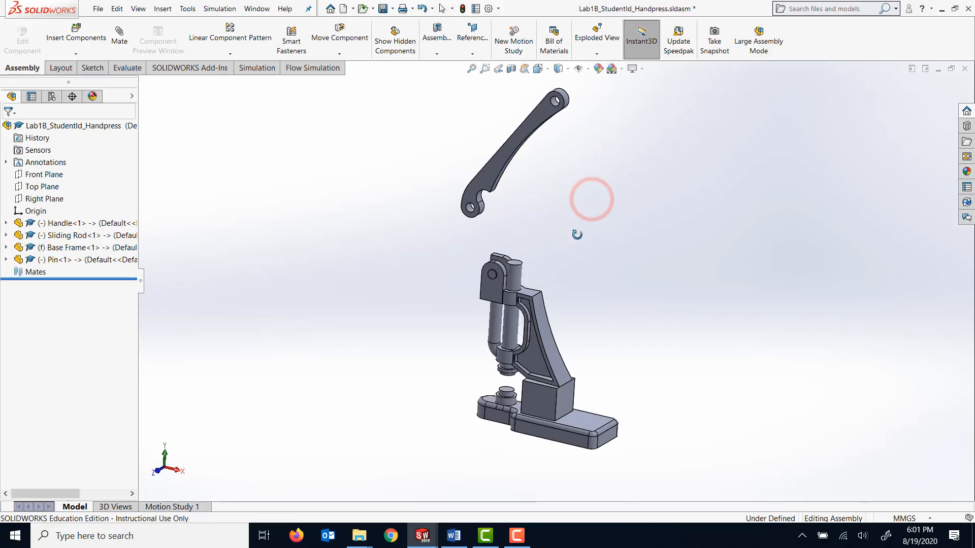
left_click_drag(492, 274, 404, 288)
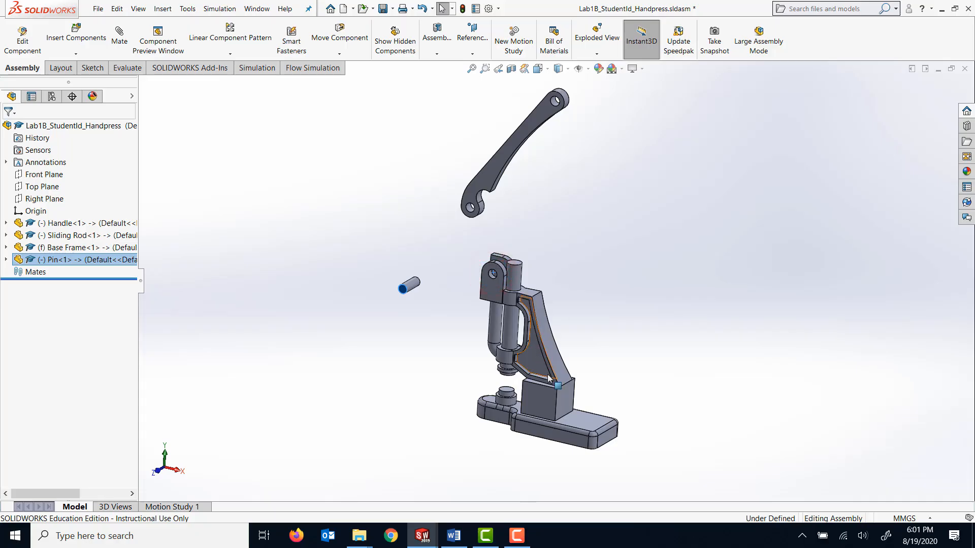
left_click_drag(511, 331, 599, 218)
left_click(722, 377)
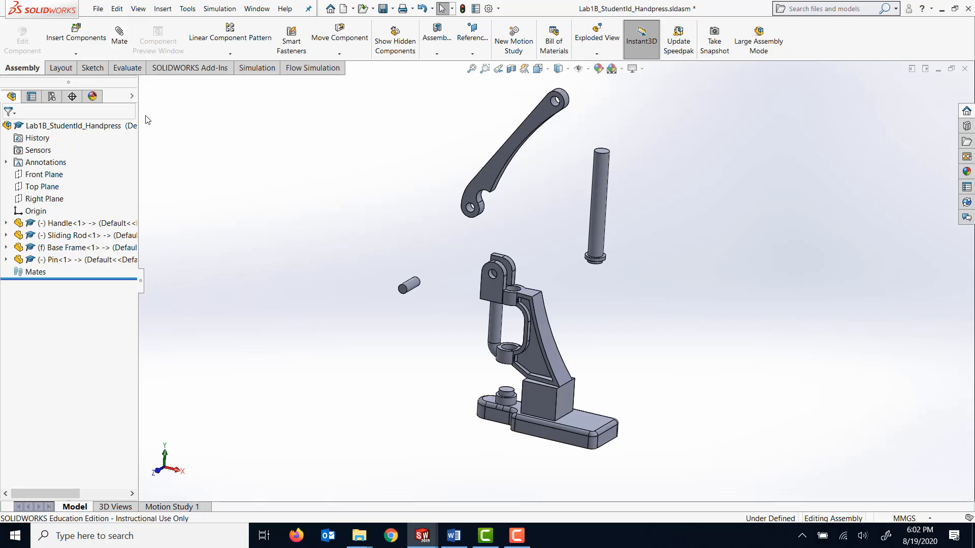
Step: Add a concentric mate between the pin's cylindrical face and the hole in the base frame's upper lug
left_click(124, 53)
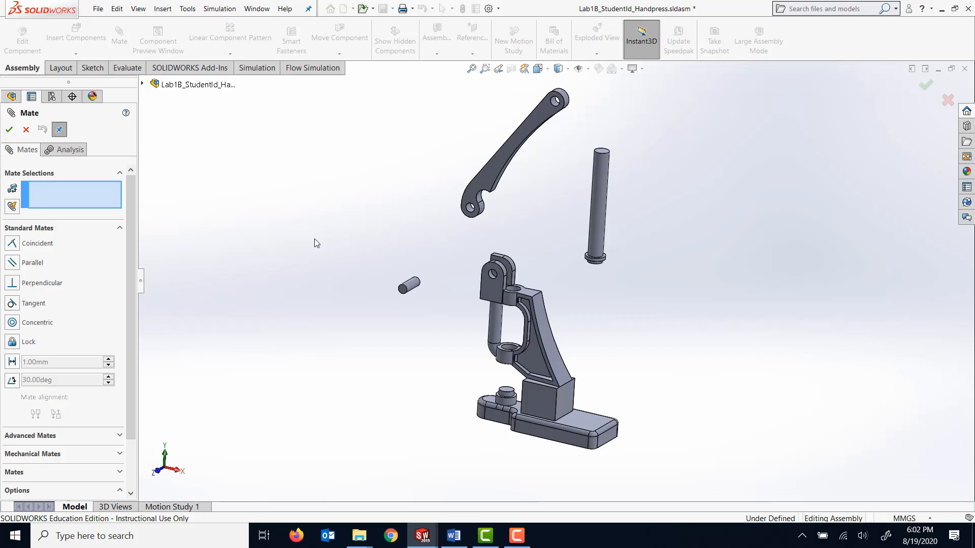
left_click(412, 286)
scroll(449, 291, "down", 4)
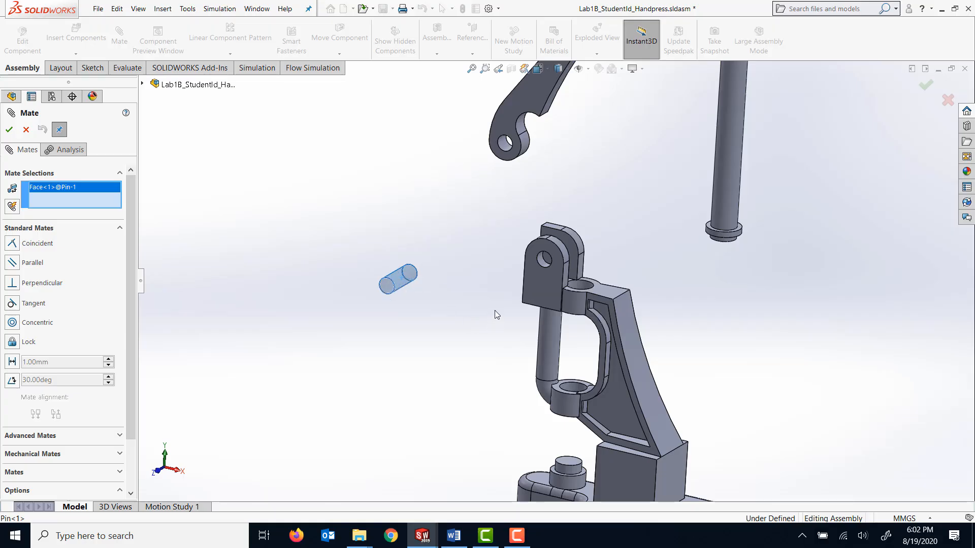
left_click(543, 261)
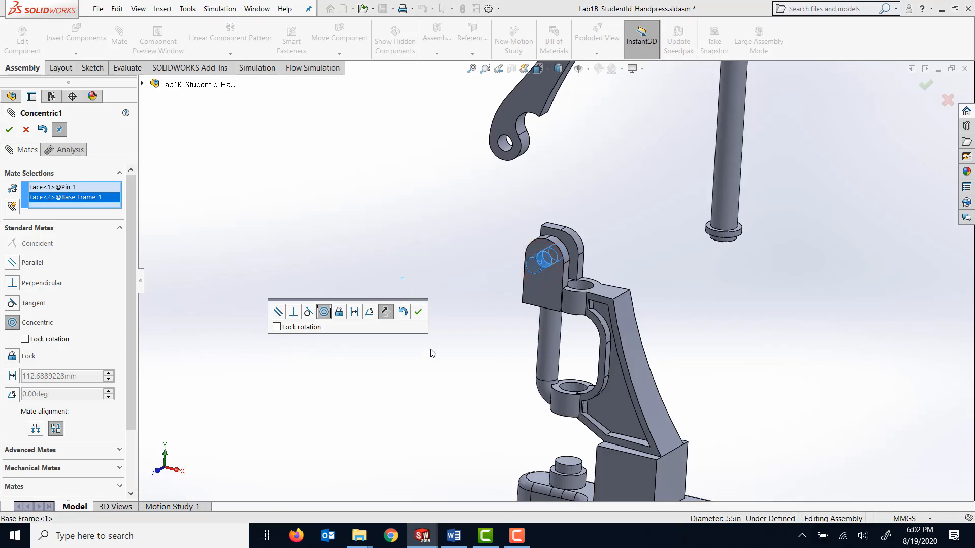
left_click(420, 312)
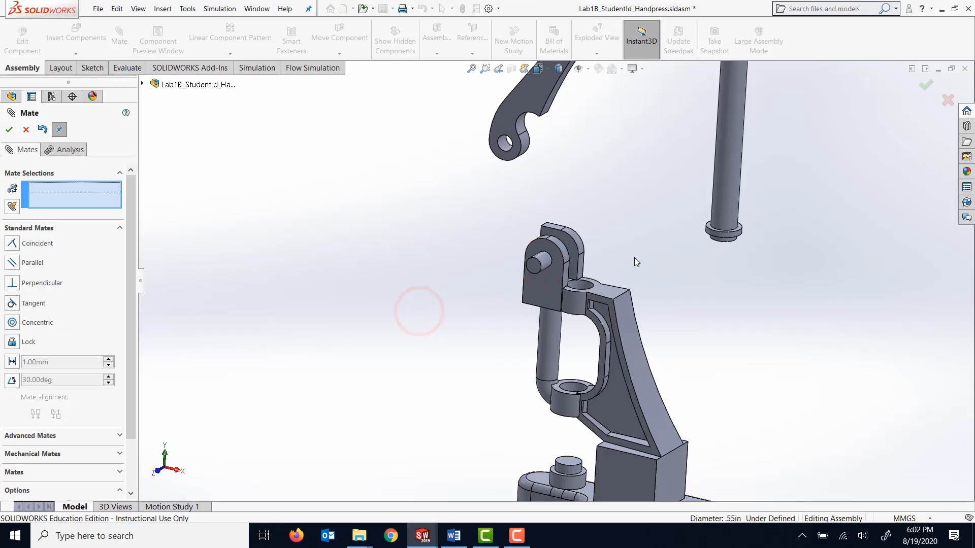
Step: Add a coincident mate between the pin's end face and the outer face of the base frame's front lug
middle_click_drag(635, 257, 589, 279)
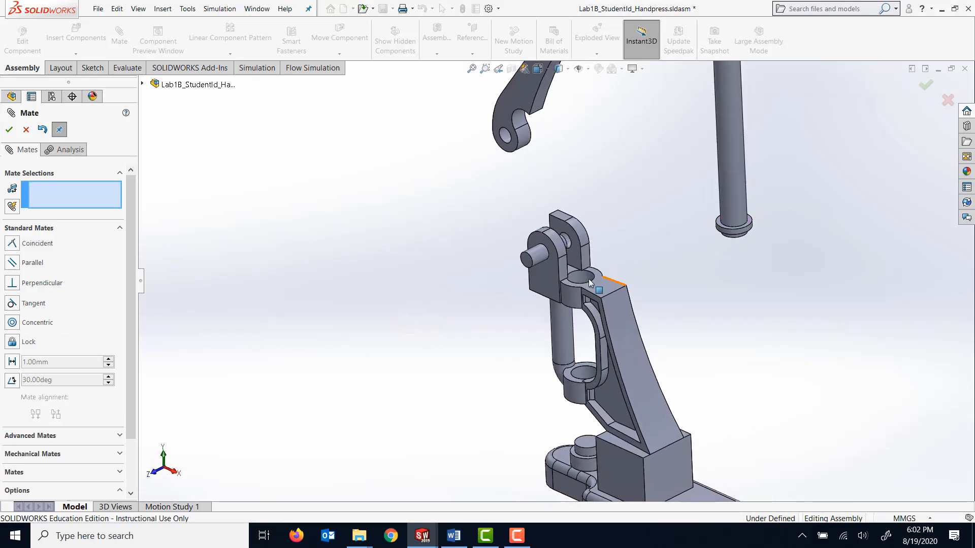
left_click(530, 261)
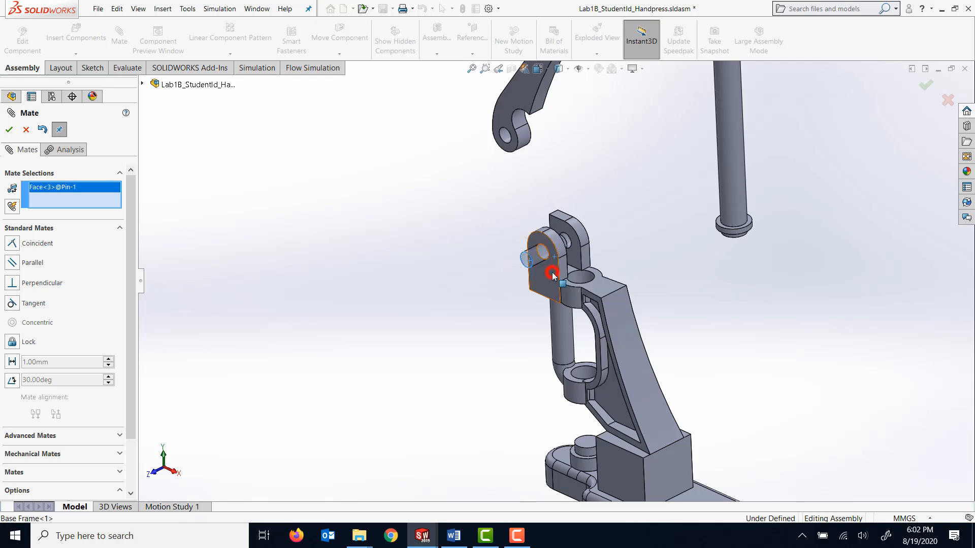
left_click(558, 266)
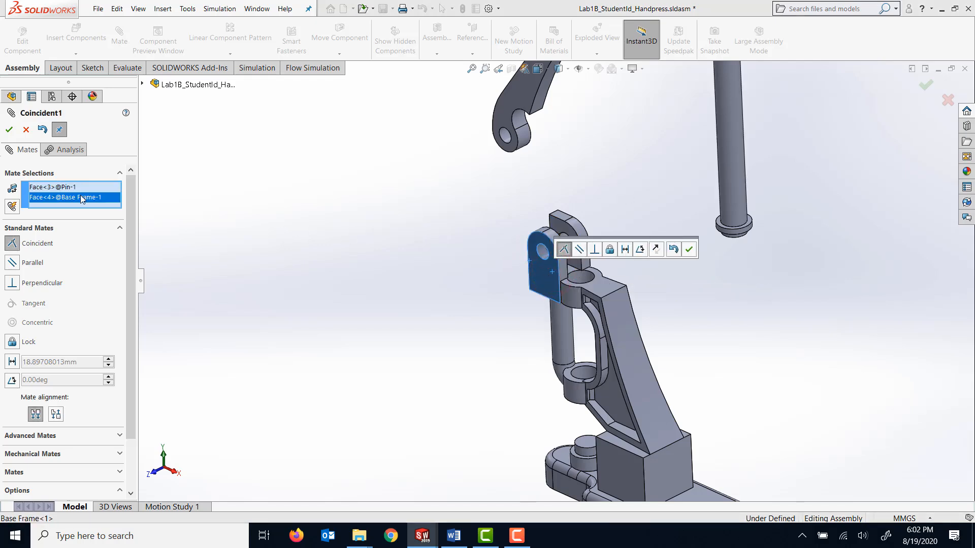
left_click(9, 130)
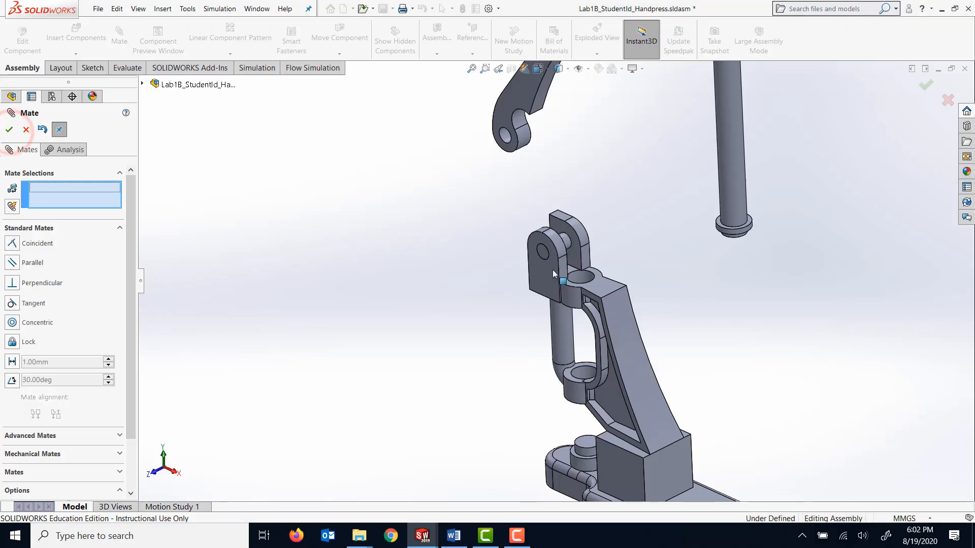
Step: Add a concentric mate between the handle's lower hole and the pin's cylindrical face
middle_click_drag(623, 249, 593, 242)
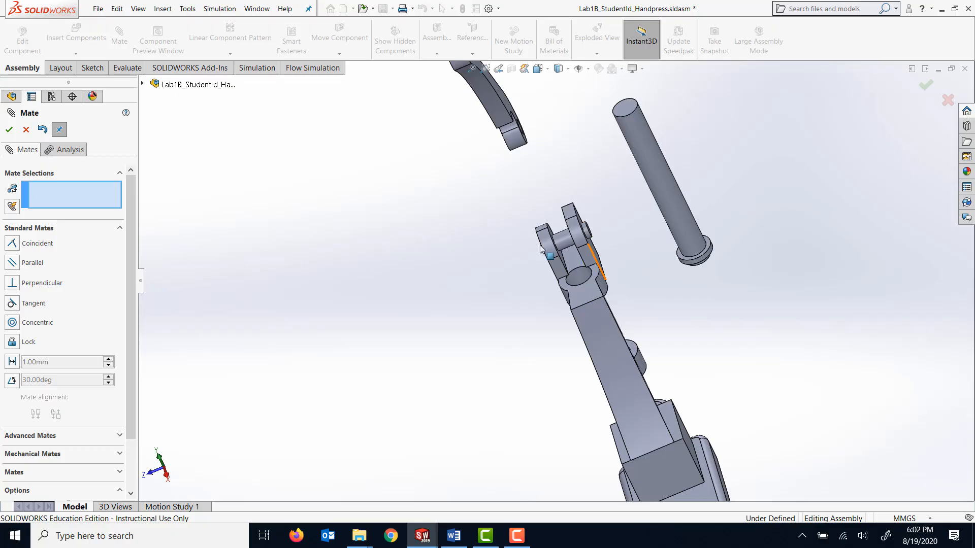
middle_click_drag(501, 370, 532, 281)
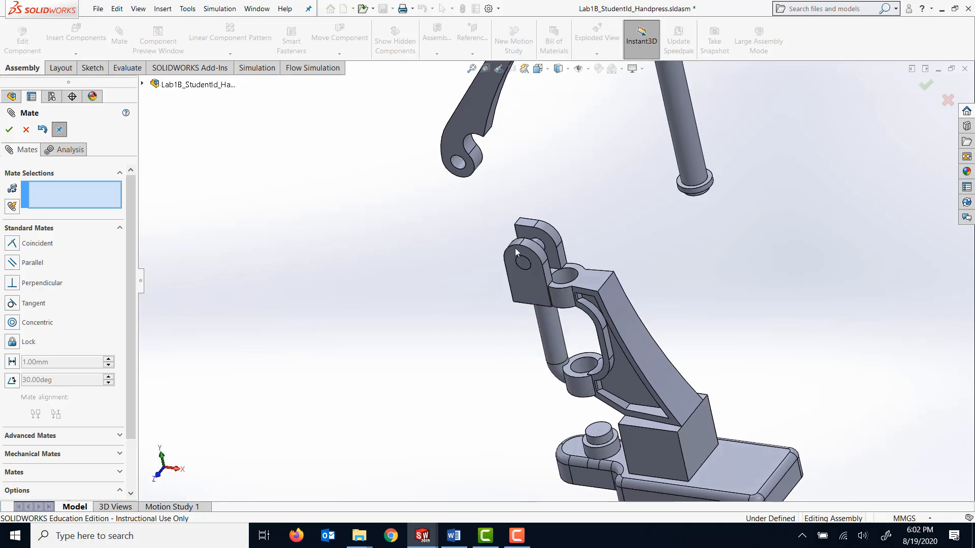
scroll(760, 192, "up", 4)
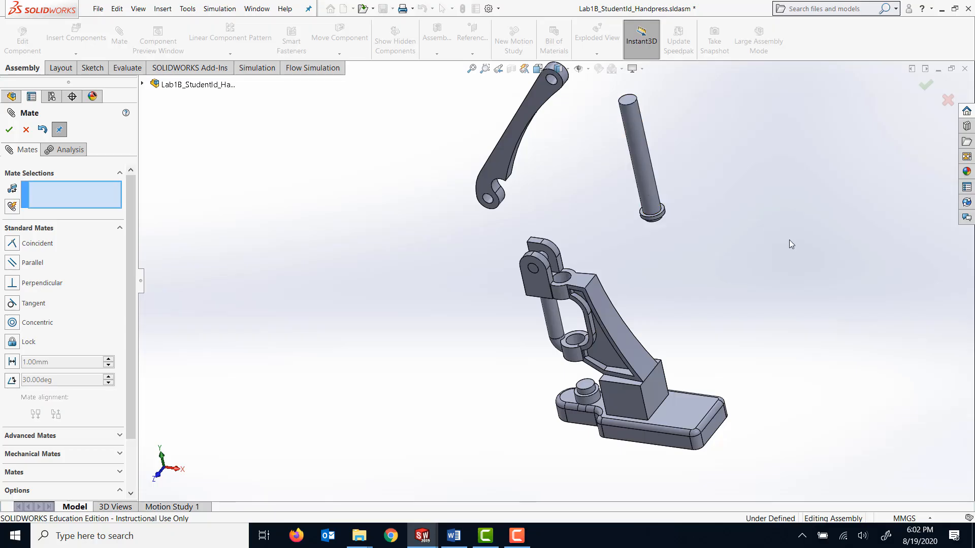
scroll(488, 202, "down", 2)
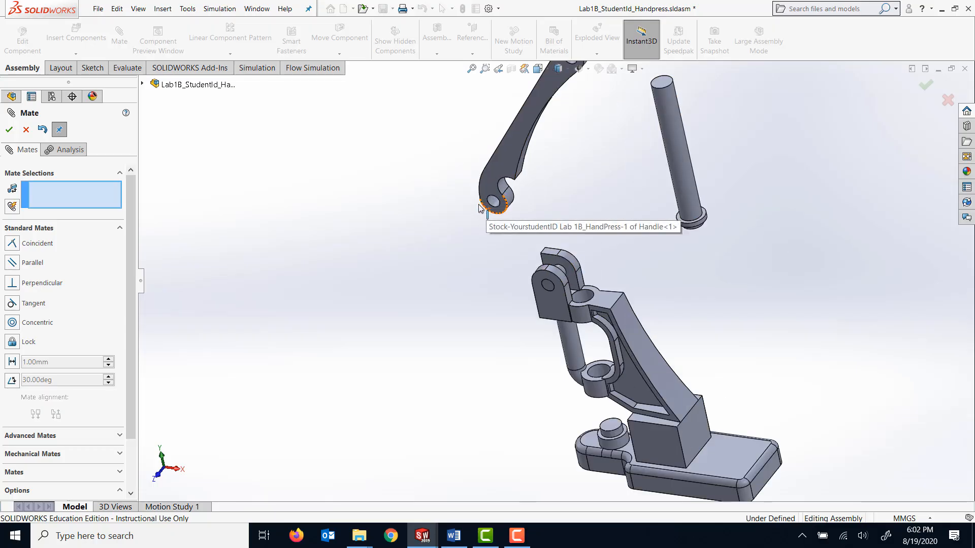
left_click(493, 205)
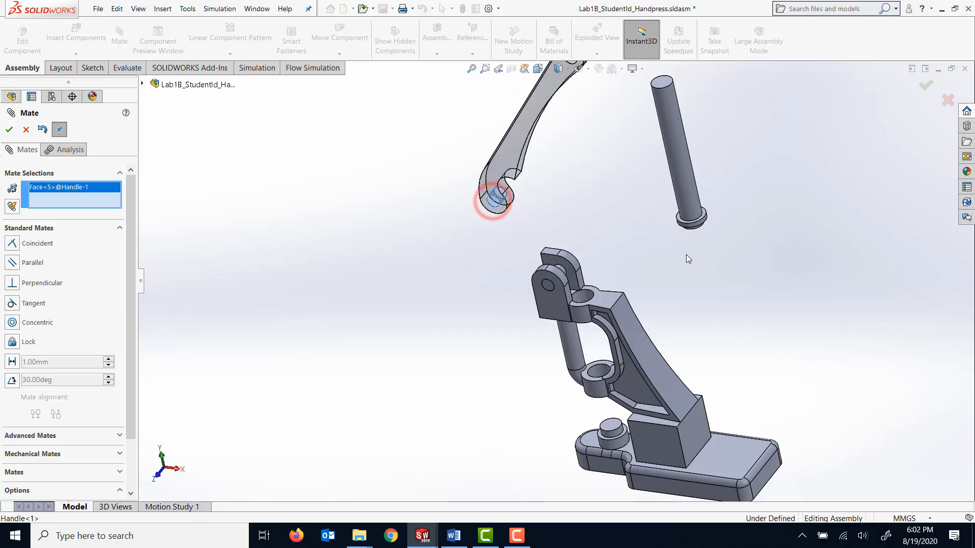
scroll(653, 255, "down", 2)
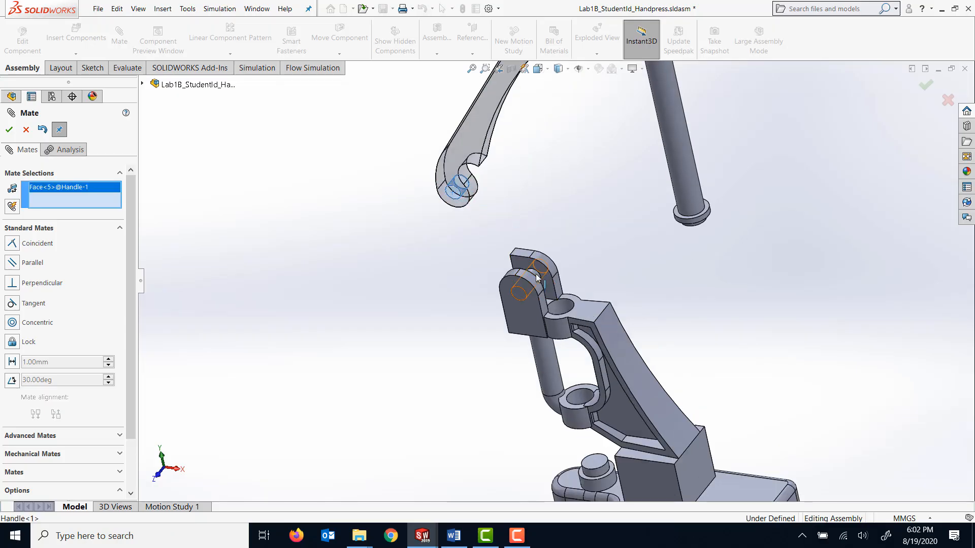
middle_click_drag(608, 254, 584, 270)
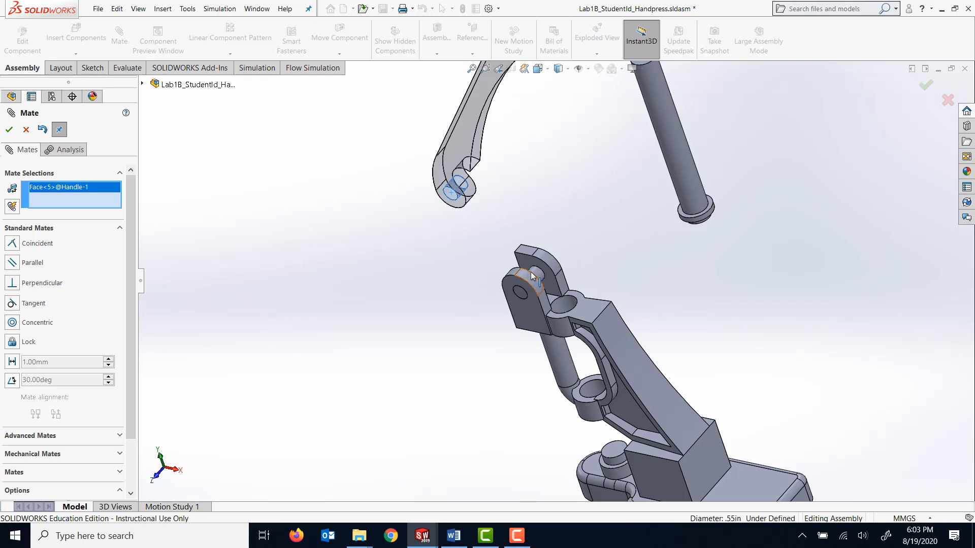
left_click(536, 271)
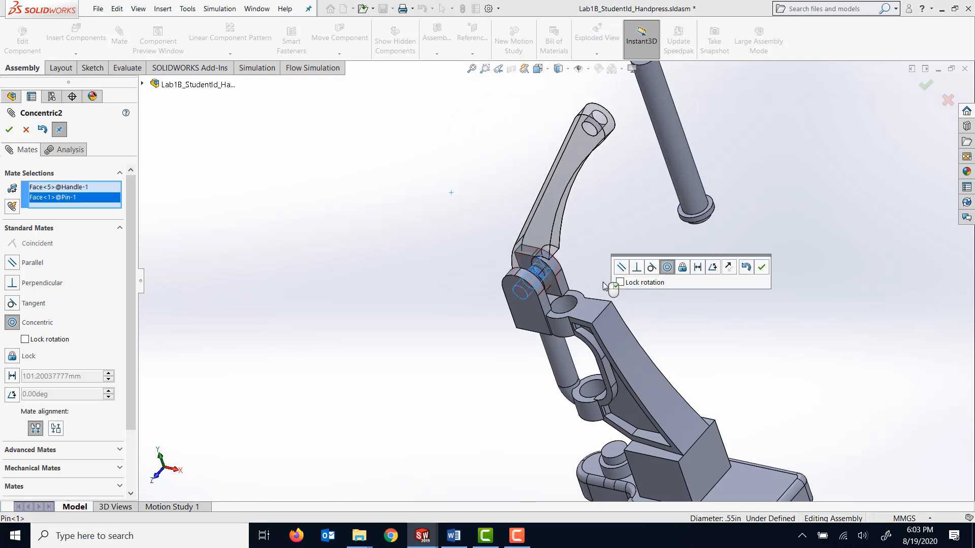
left_click(762, 268)
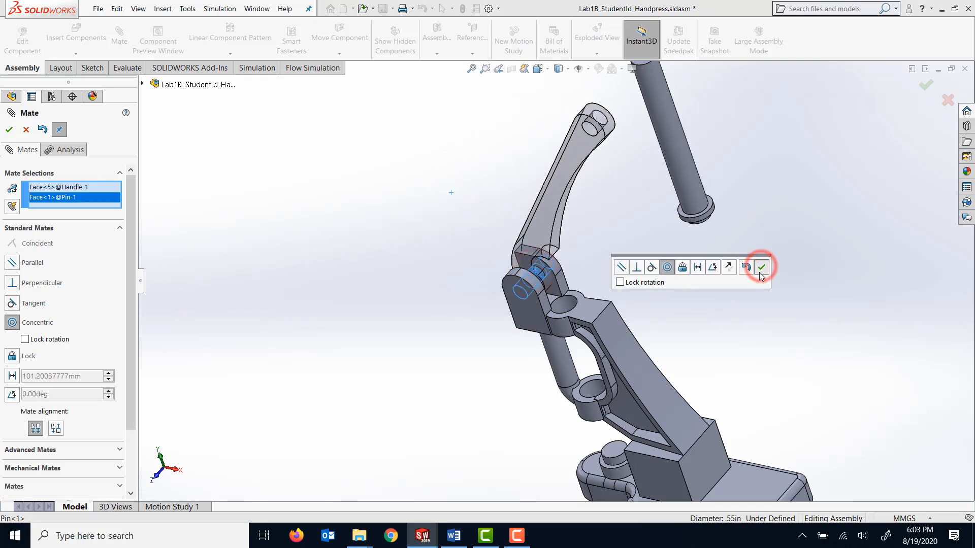
Step: Add a 0.01 mm distance mate between the handle's side face and the facing inner side of the base frame's lug
middle_click_drag(586, 273, 540, 282)
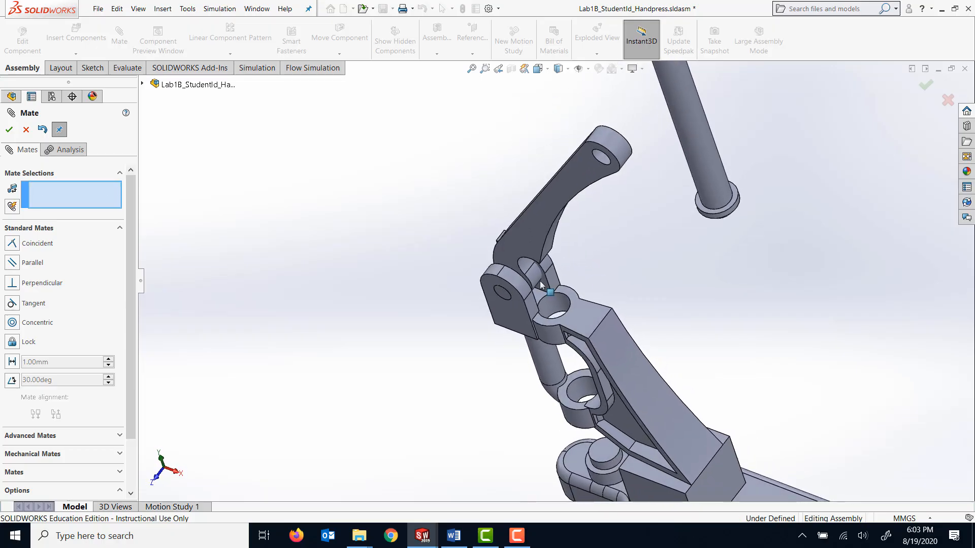
left_click(514, 248)
middle_click_drag(607, 249, 460, 216)
left_click(499, 233)
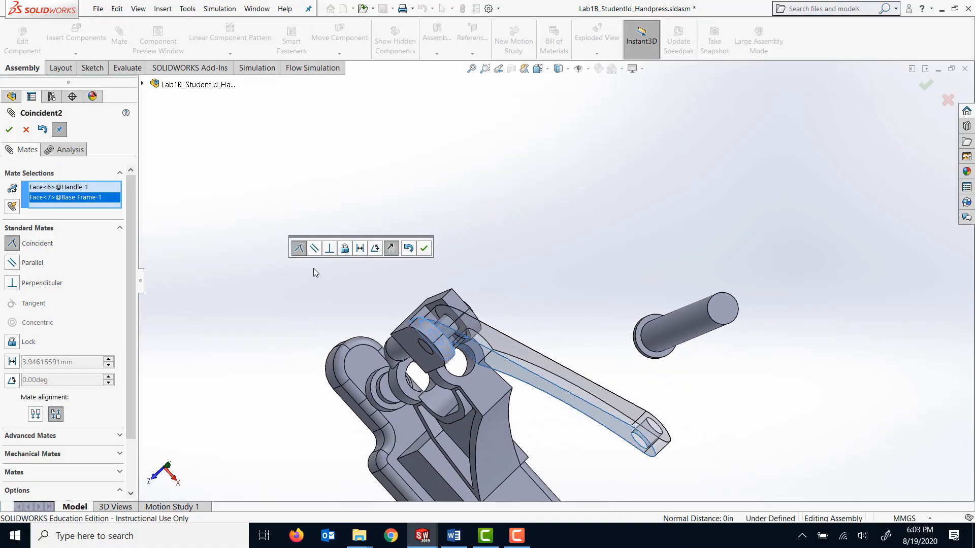
left_click(360, 248)
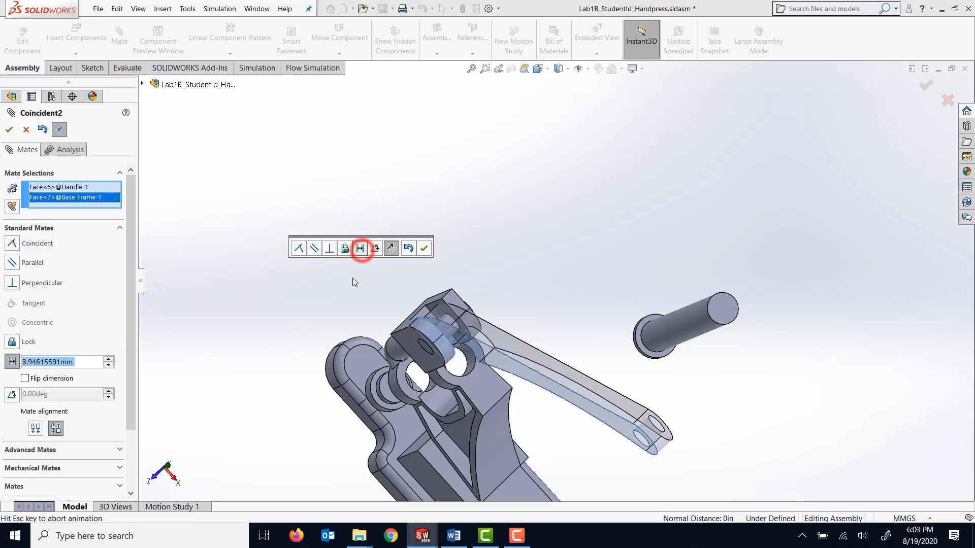
left_click(77, 362)
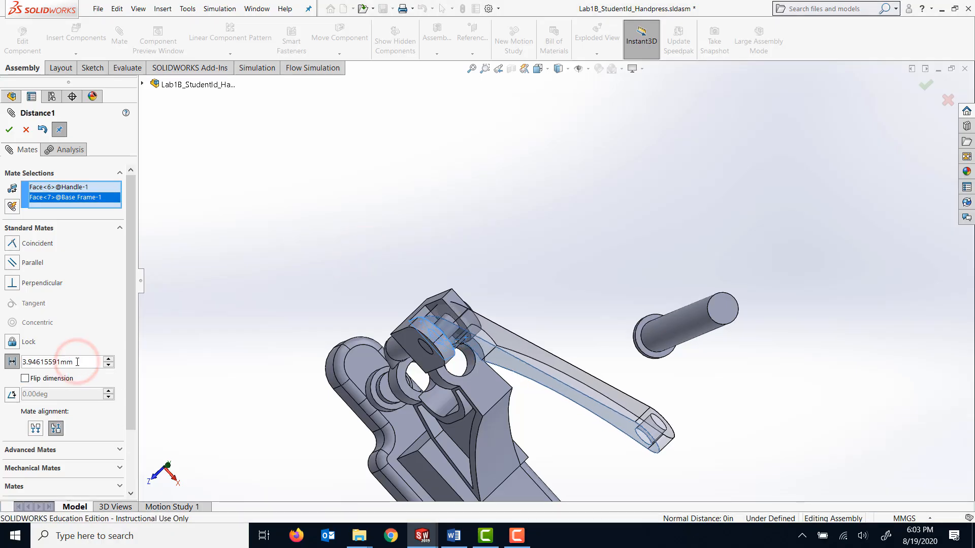
double_click(77, 363)
type(".0")
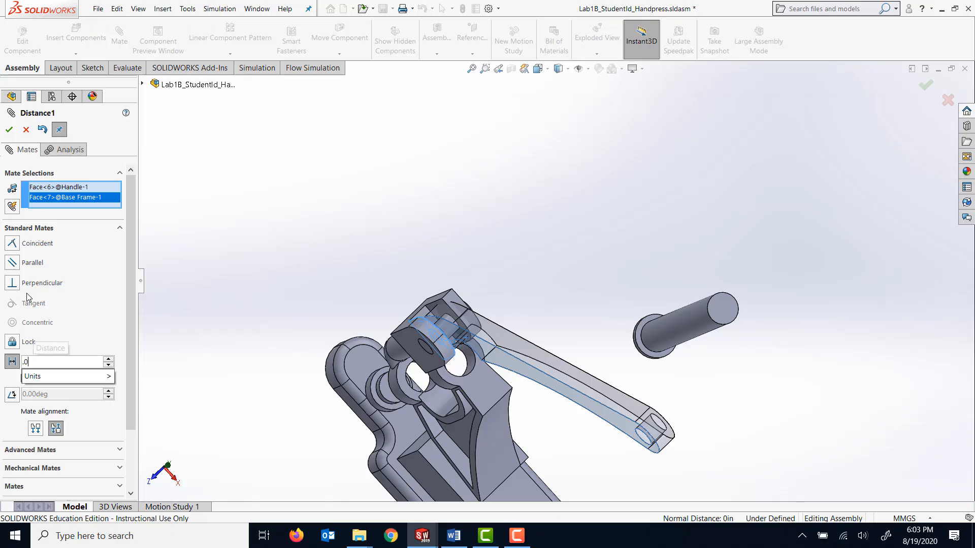
type("1")
left_click(2, 130)
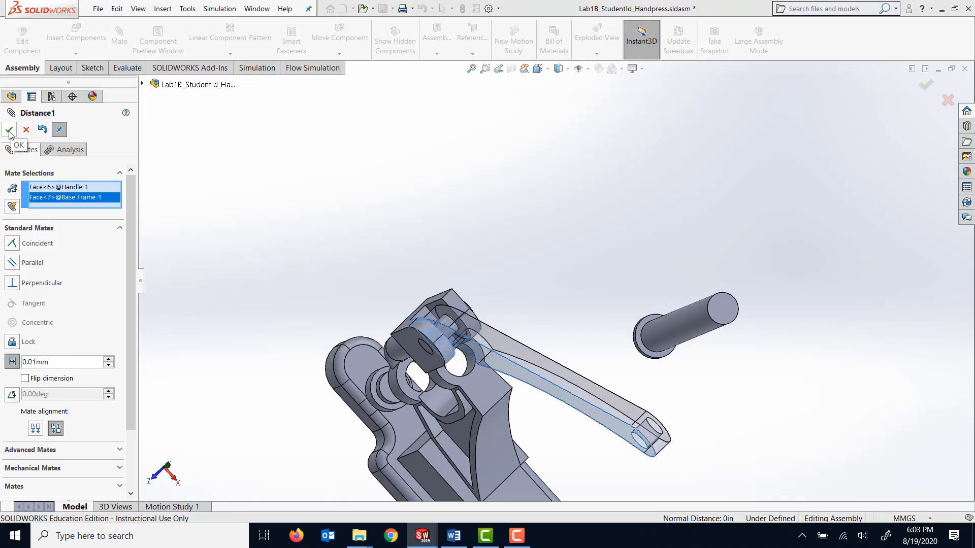
left_click(9, 131)
Step: Add a concentric mate between the sliding rod's cylindrical face and the base frame's upper guide hole
scroll(568, 351, "up", 3)
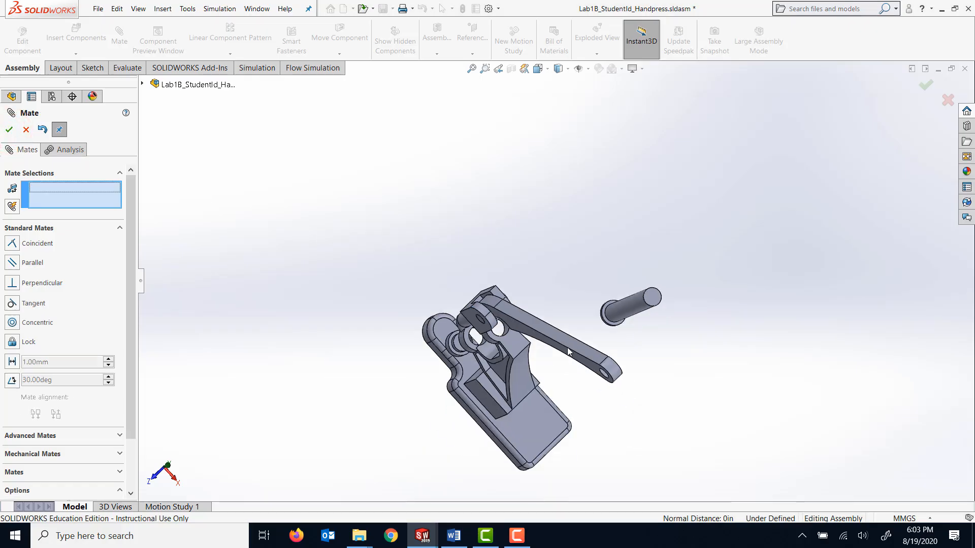
middle_click_drag(568, 351, 640, 300)
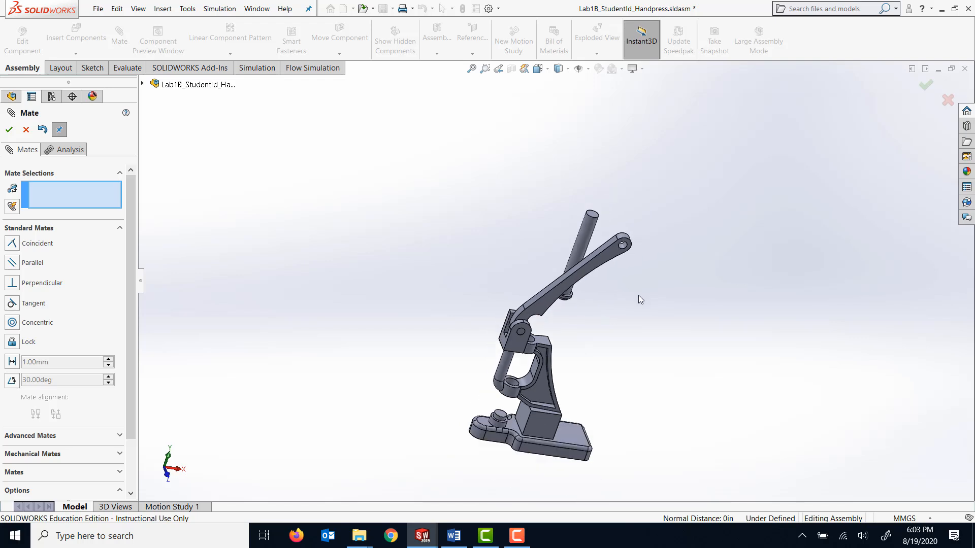
key("ctrl+1")
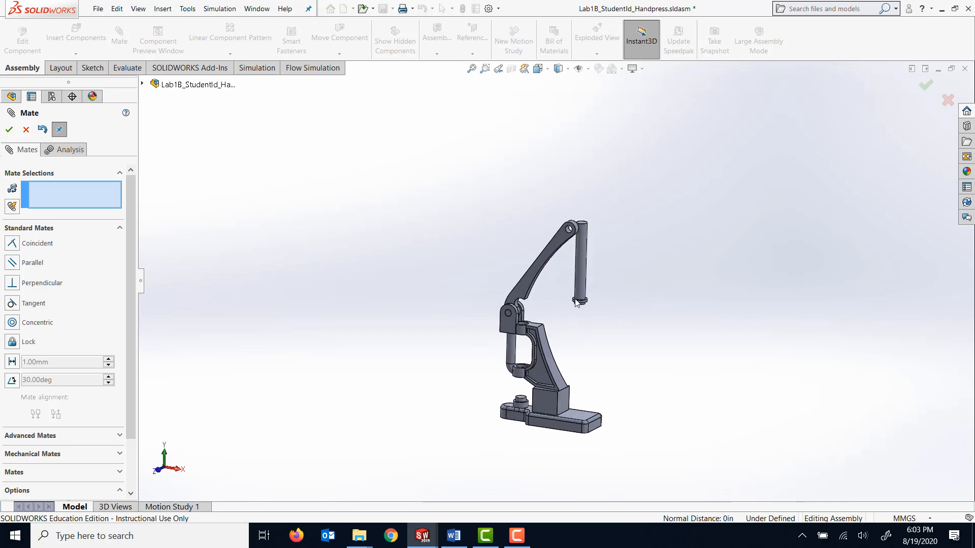
scroll(623, 263, "down", 4)
left_click(535, 287)
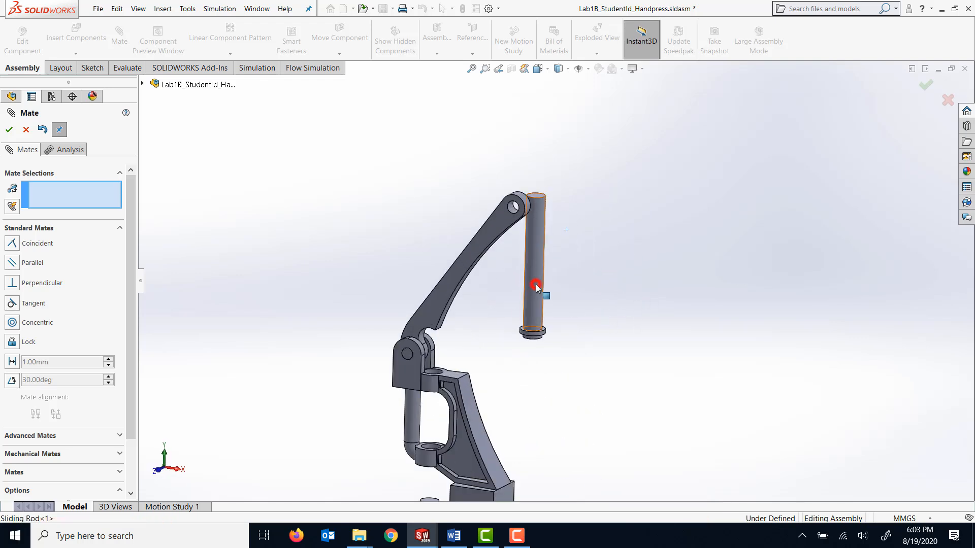
middle_click_drag(470, 320, 445, 366)
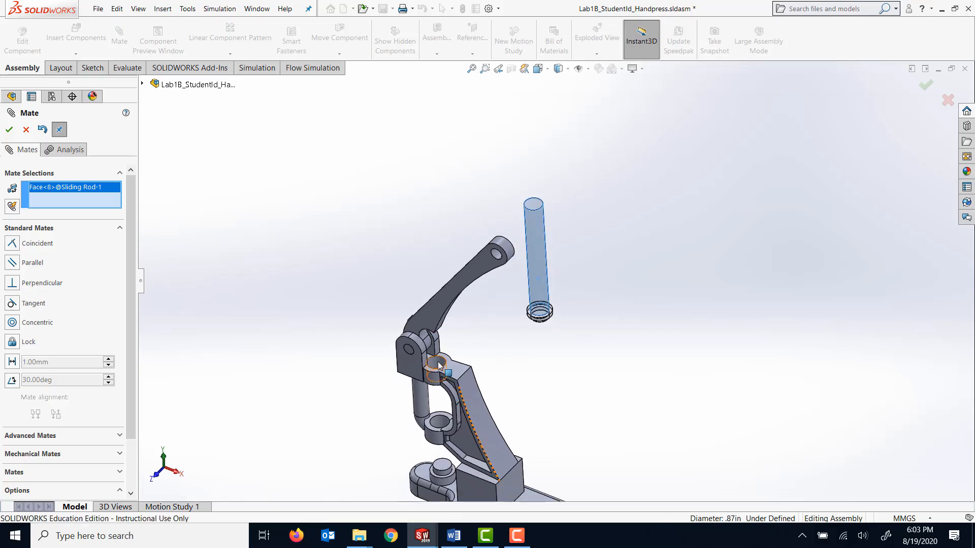
left_click(445, 367)
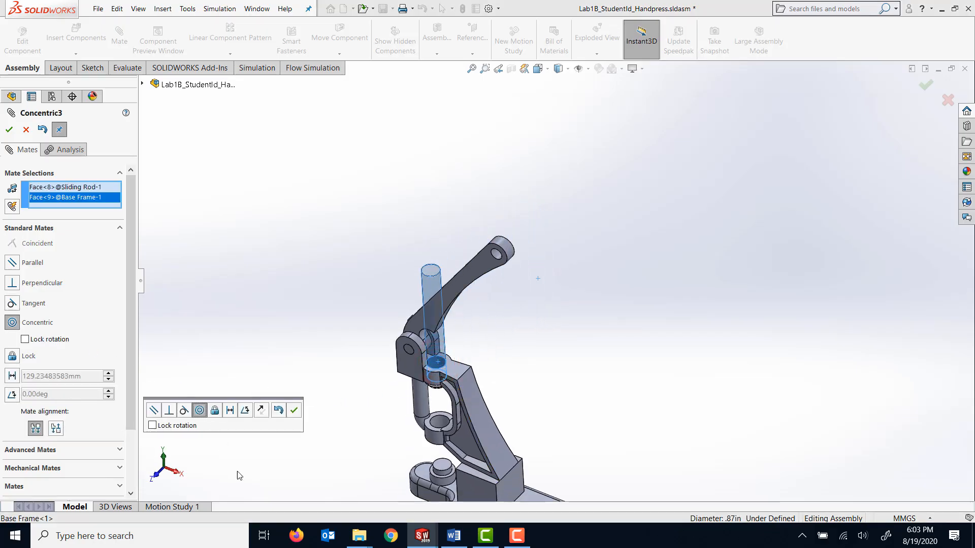
left_click(293, 410)
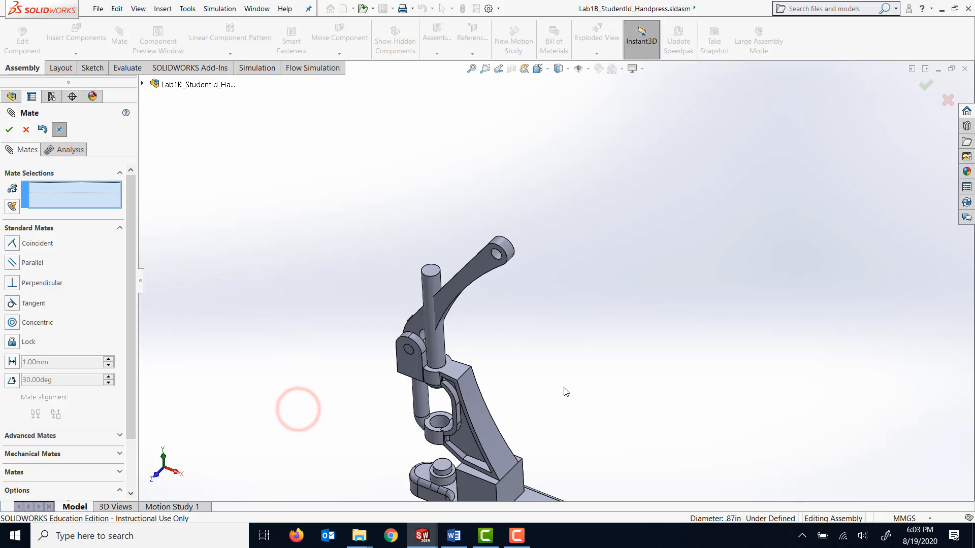
Step: Slide the rod down through the base frame's two guide holes and finish mating
middle_click_drag(563, 392, 566, 318)
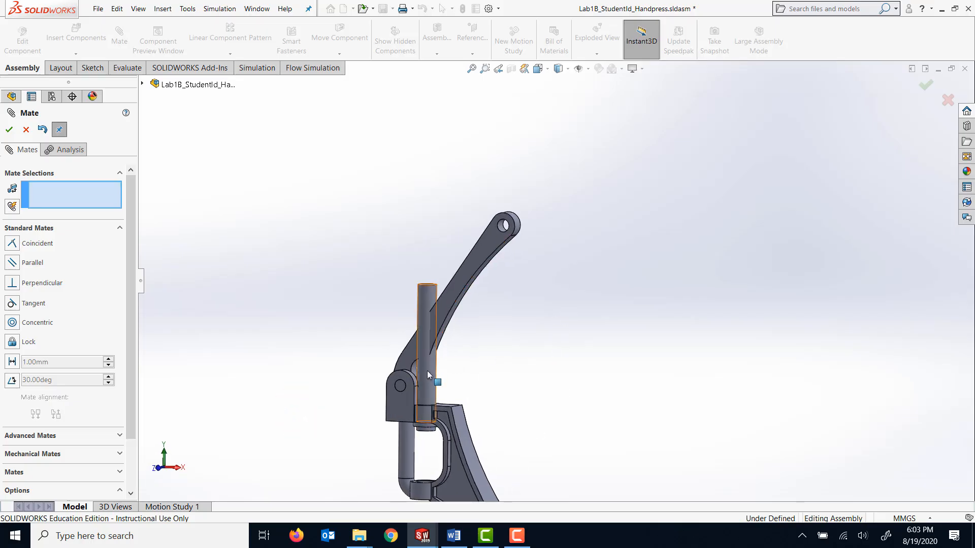
left_click_drag(428, 371, 412, 460)
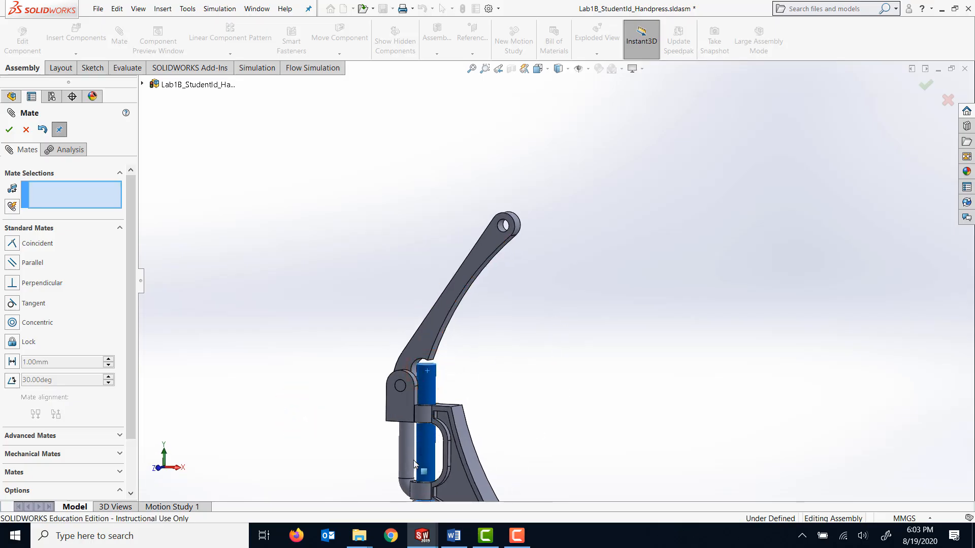
scroll(481, 366, "down", 1)
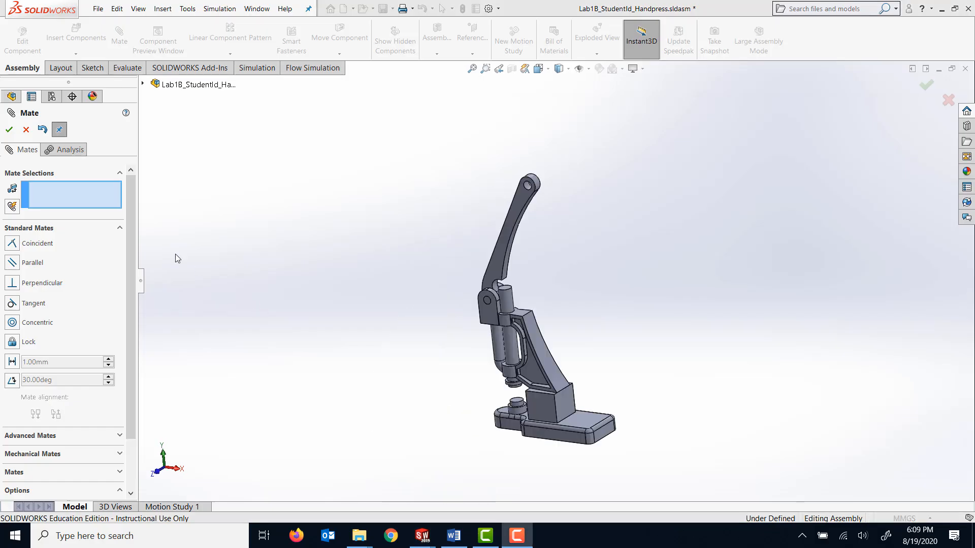
left_click(25, 130)
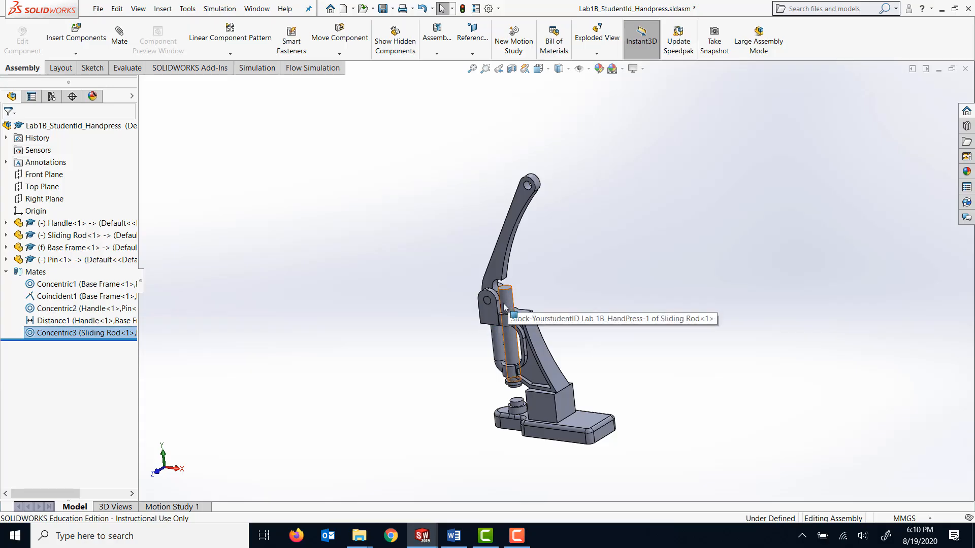
Step: Open the Sliding Rod component from the assembly in its own part window
mouse_move(333, 290)
middle_mouse_down()
mouse_move(331, 263)
mouse_move(327, 294)
middle_mouse_up()
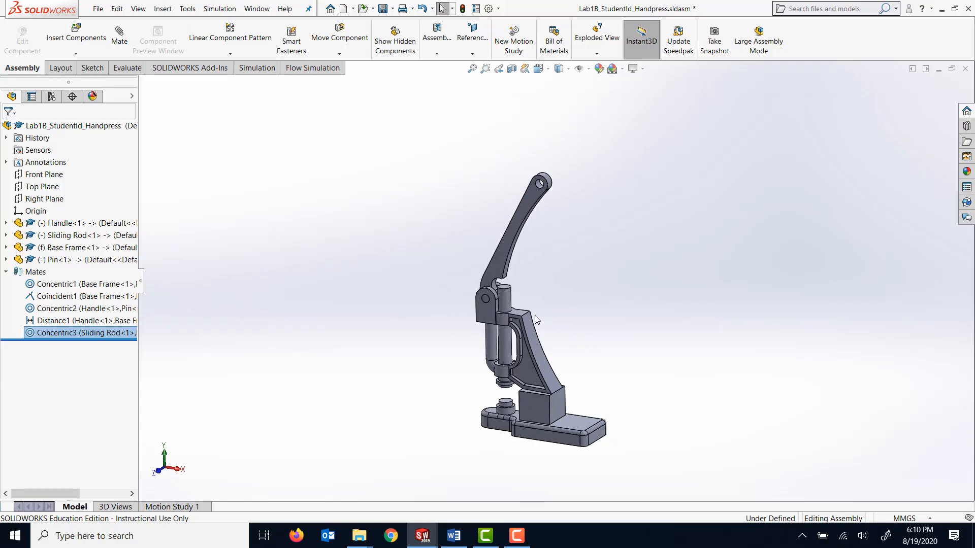
left_click(504, 296)
right_click(505, 297)
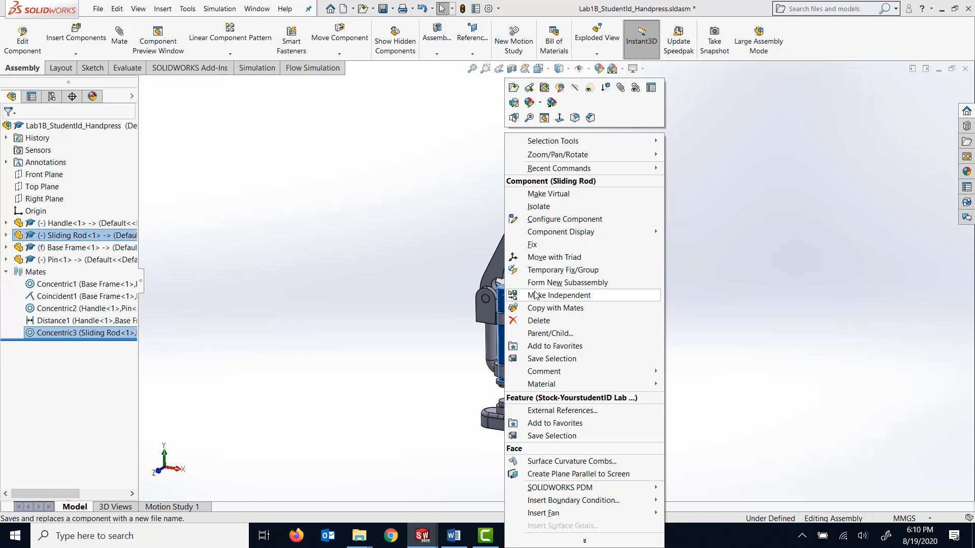
left_click(531, 90)
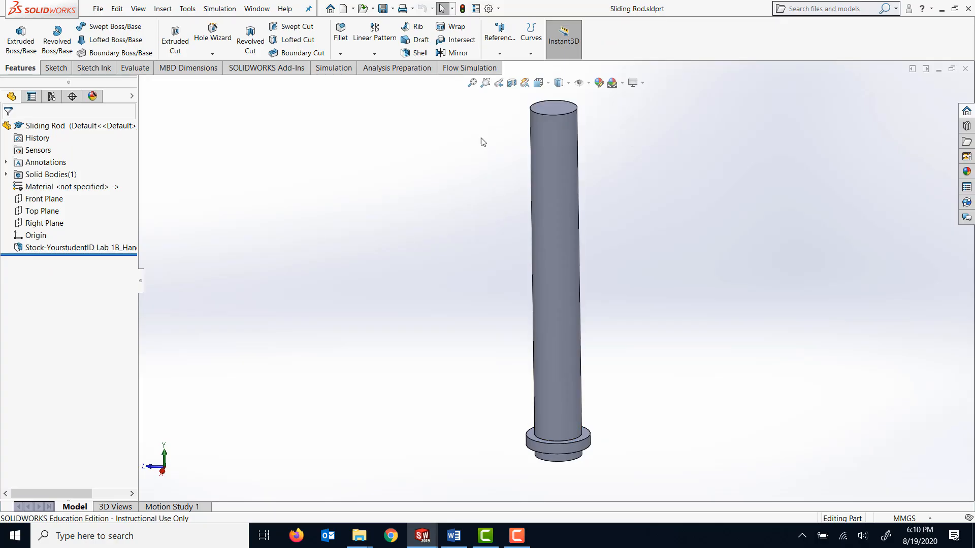
Step: Fillet the circular edge at the sliding rod's upper end with a 10 mm radius
left_click(341, 35)
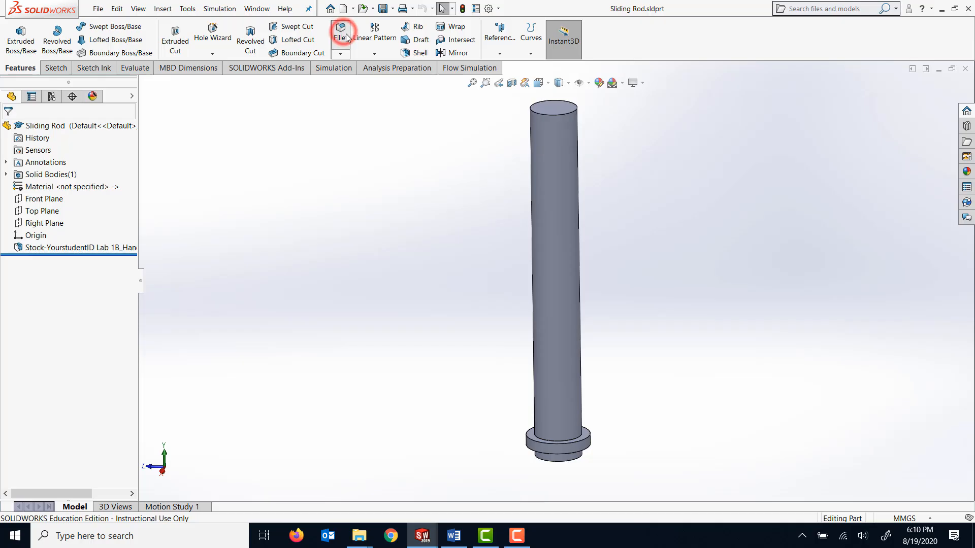
left_click(554, 115)
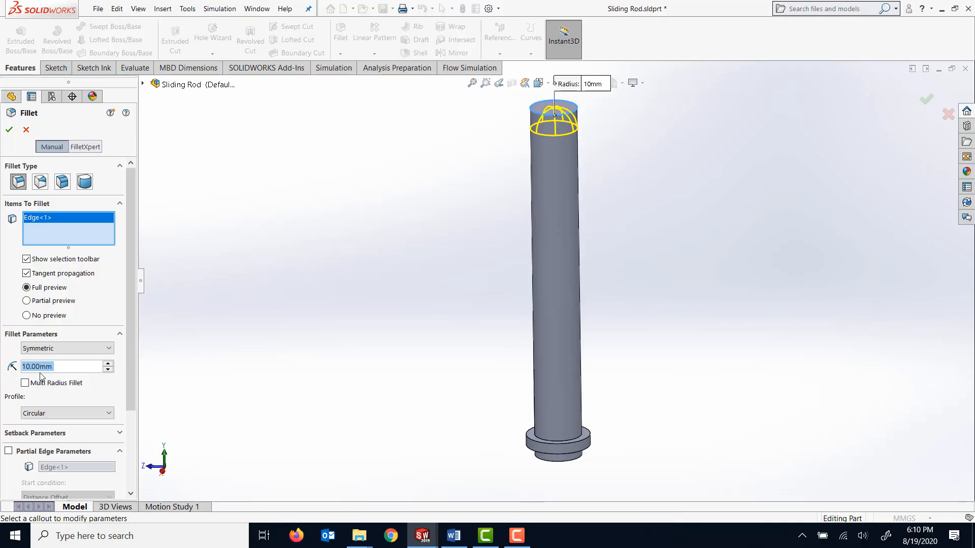
left_click(9, 130)
mouse_move(443, 237)
middle_mouse_down()
mouse_move(466, 209)
mouse_move(450, 223)
middle_mouse_up()
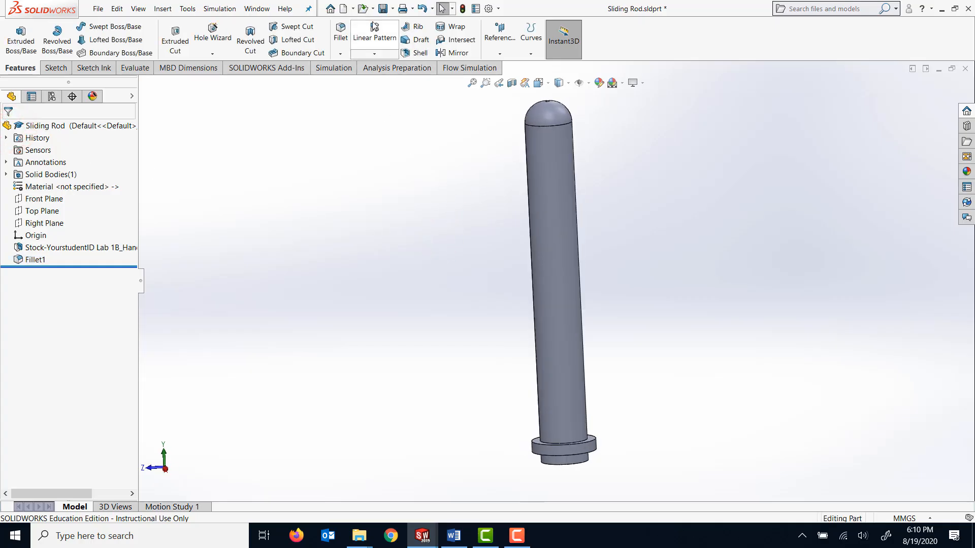
Step: Save and close the Sliding Rod part, and rebuild the hand press assembly with the change
left_click(383, 9)
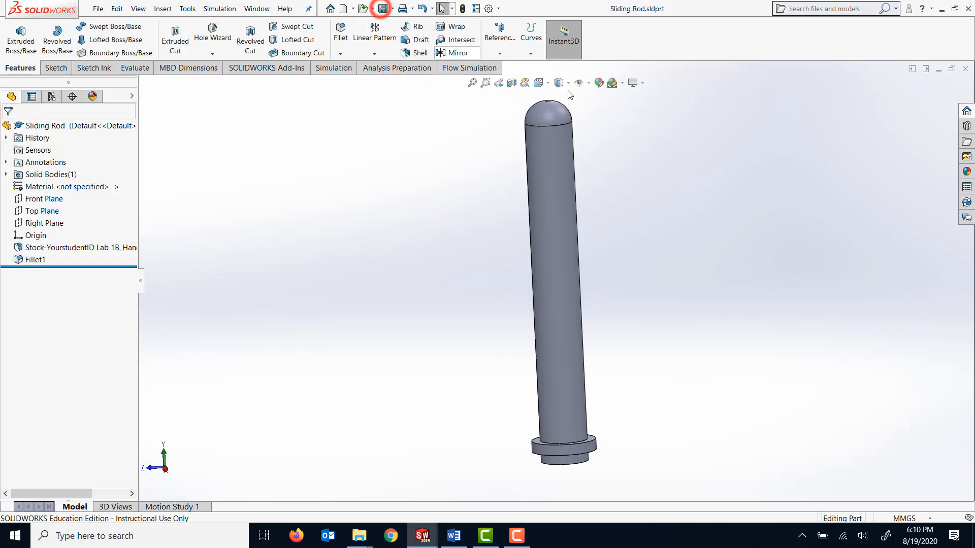
left_click(967, 69)
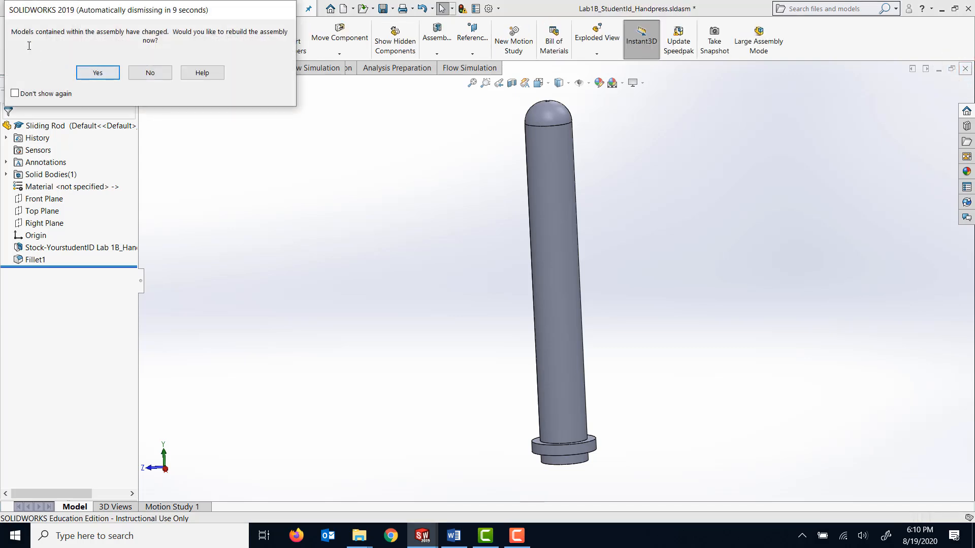
left_click(104, 73)
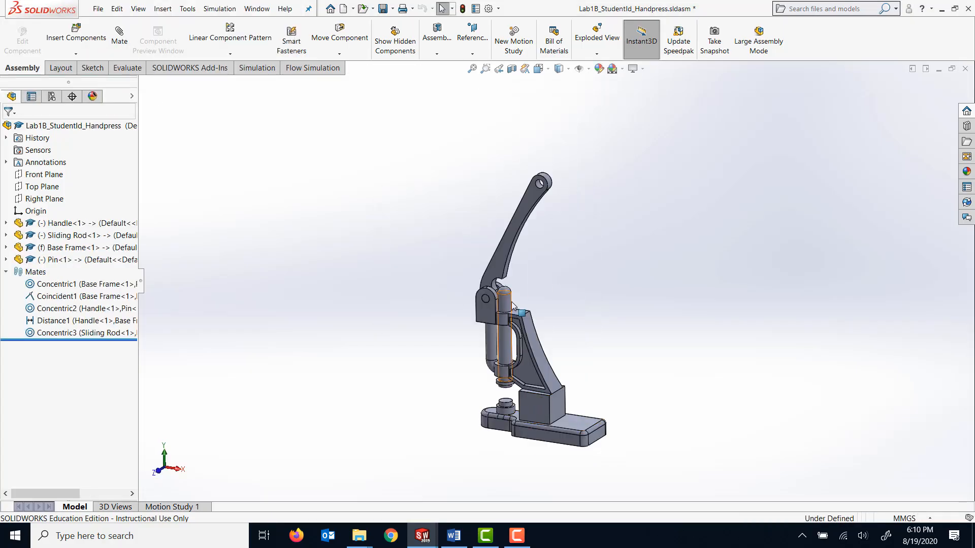
Step: Save the hand press assembly
left_click(383, 9)
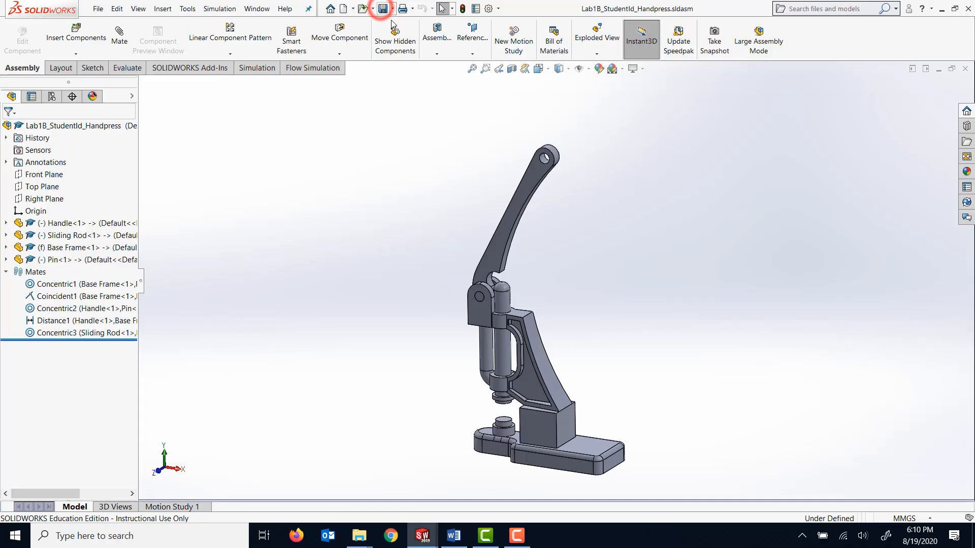
mouse_move(560, 287)
middle_mouse_down()
mouse_move(564, 235)
mouse_move(567, 279)
middle_mouse_up()
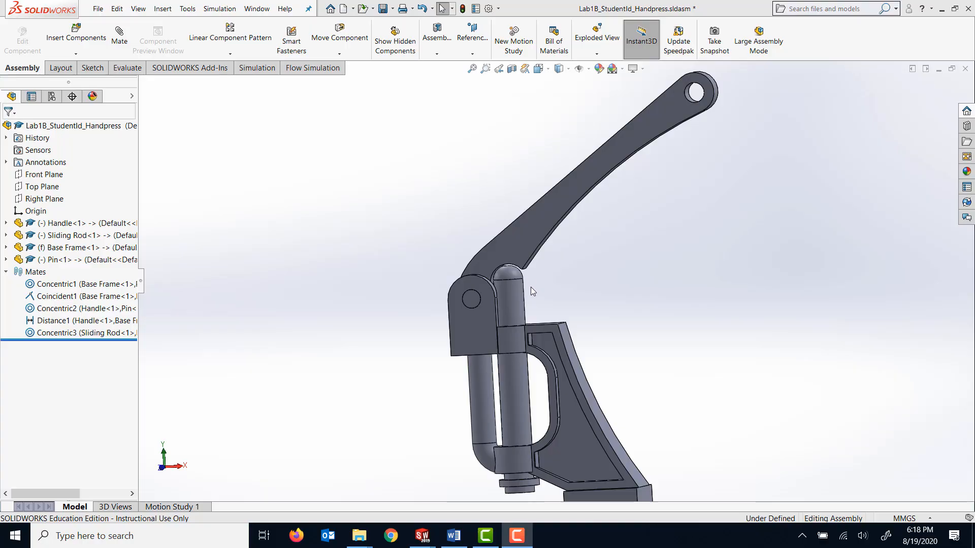
Step: Add a tangent mate between the sliding rod's rounded upper end and the curved notch face of the handle
scroll(531, 288, "down", 5)
middle_click_drag(503, 263, 508, 294)
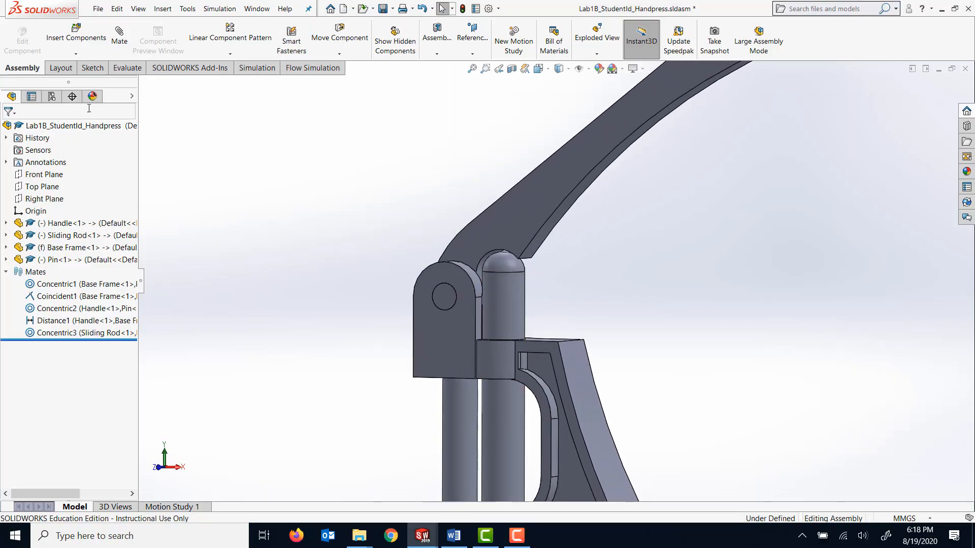
left_click(119, 36)
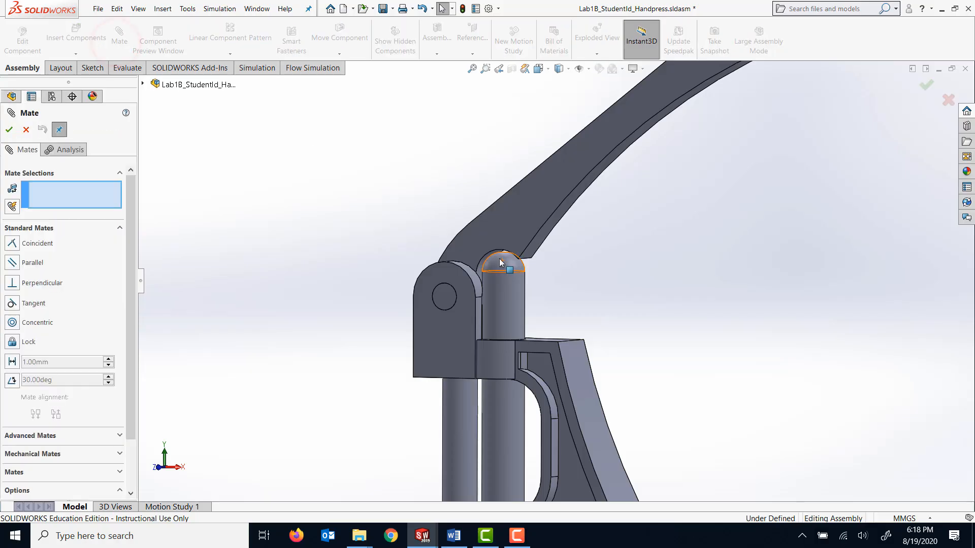
left_click(500, 263)
scroll(493, 244, "down", 5)
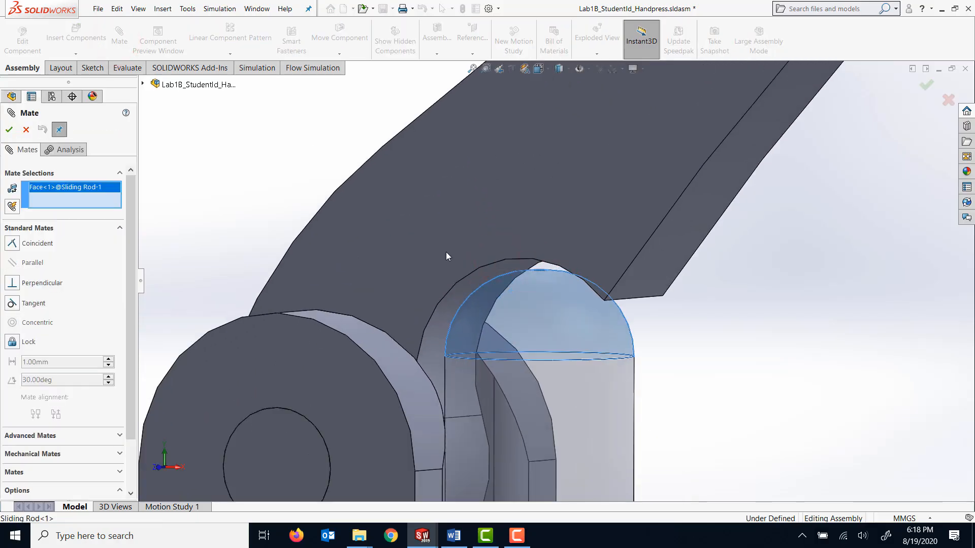
left_click(468, 287)
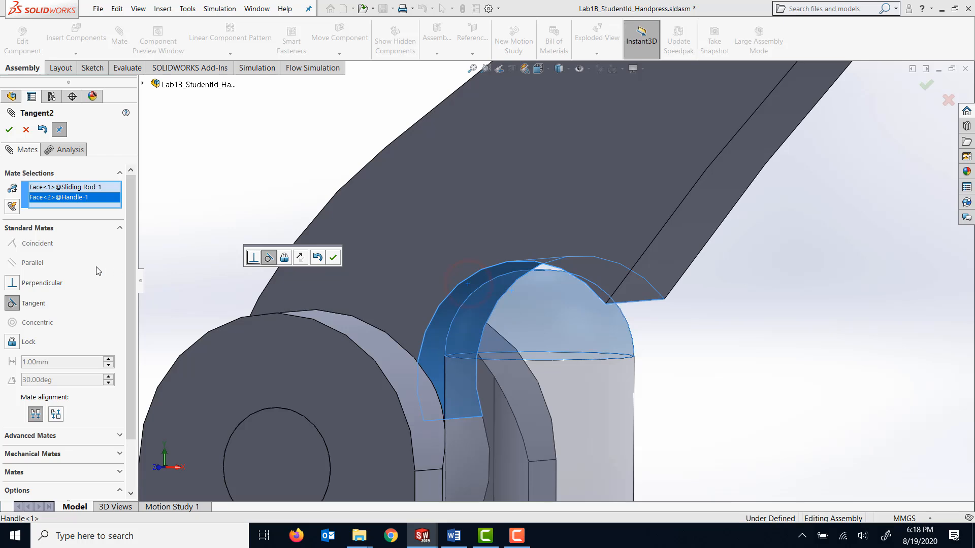
left_click(9, 130)
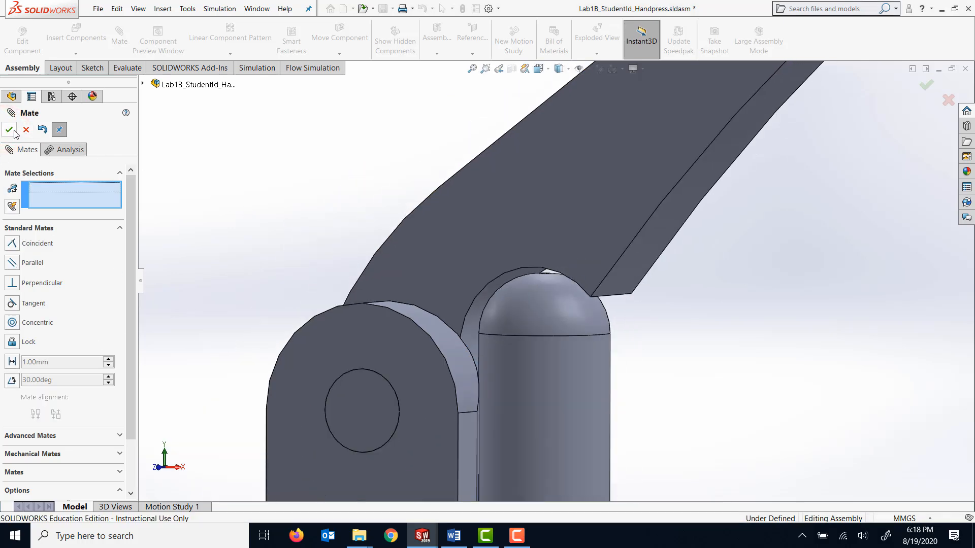
left_click(25, 131)
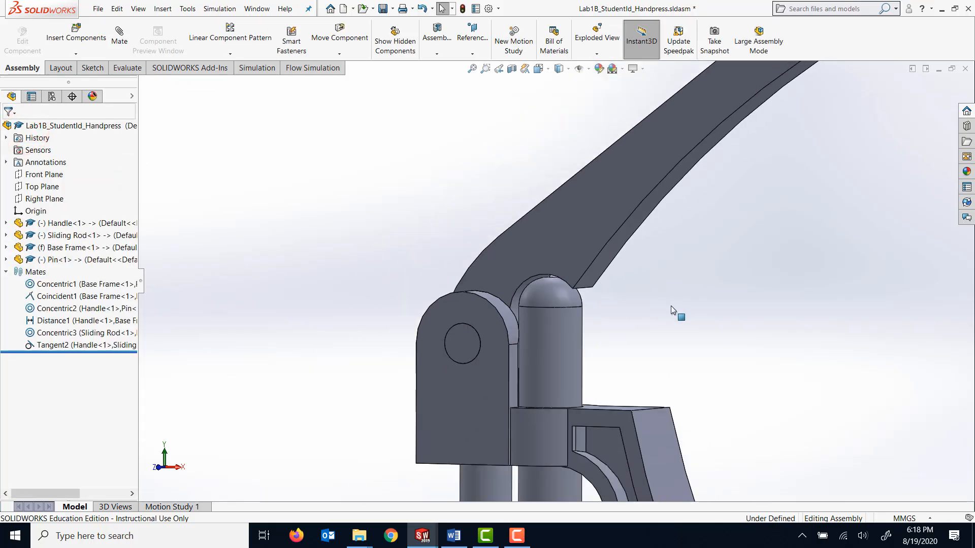
Step: Swing the handle about its pin to check how the sliding rod moves with it
mouse_move(616, 215)
left_mouse_down()
mouse_move(546, 162)
mouse_move(659, 282)
mouse_move(583, 178)
mouse_move(649, 279)
mouse_move(592, 189)
mouse_move(637, 275)
mouse_move(598, 207)
left_mouse_up()
middle_click_drag(633, 300, 666, 301)
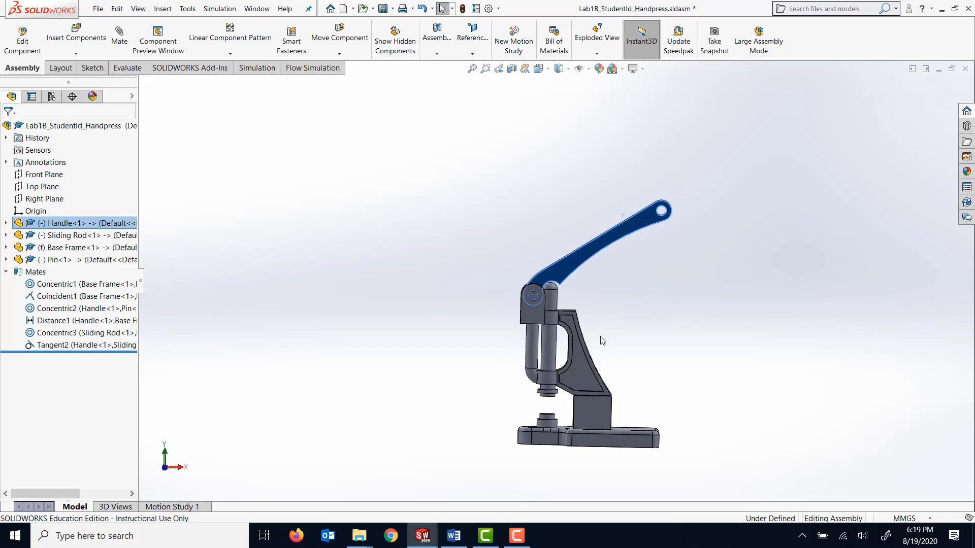
left_click(686, 298)
middle_click_drag(685, 293, 618, 458)
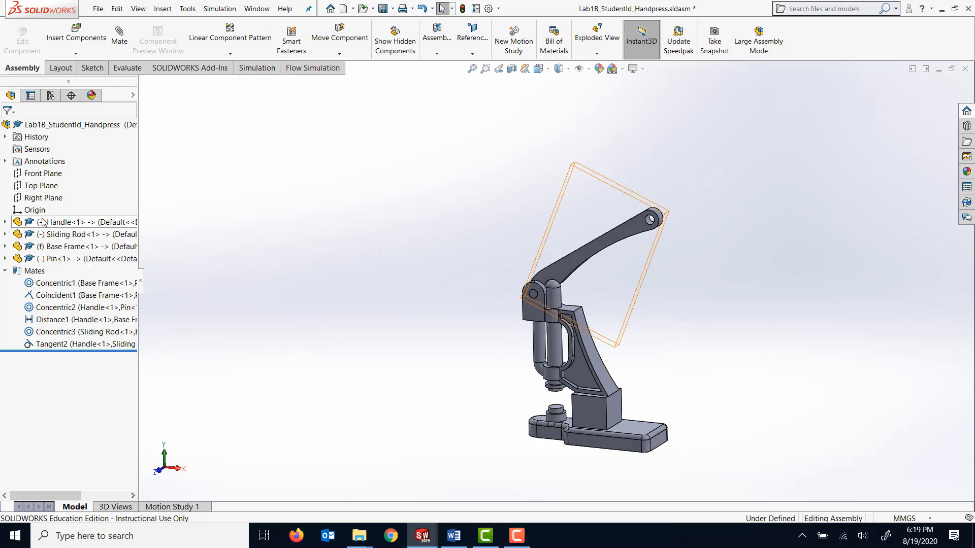
left_click(5, 223)
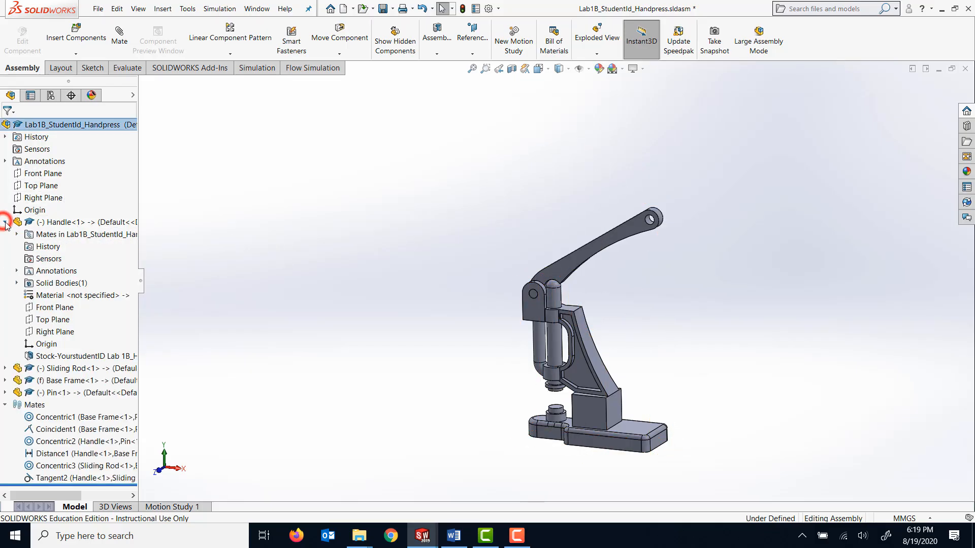
right_click(66, 297)
left_click(206, 250)
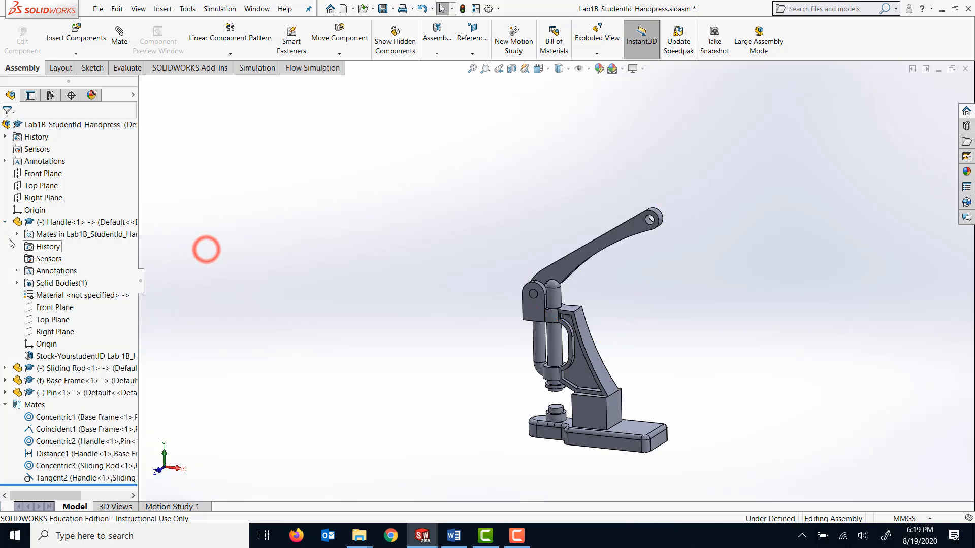
left_click(5, 222)
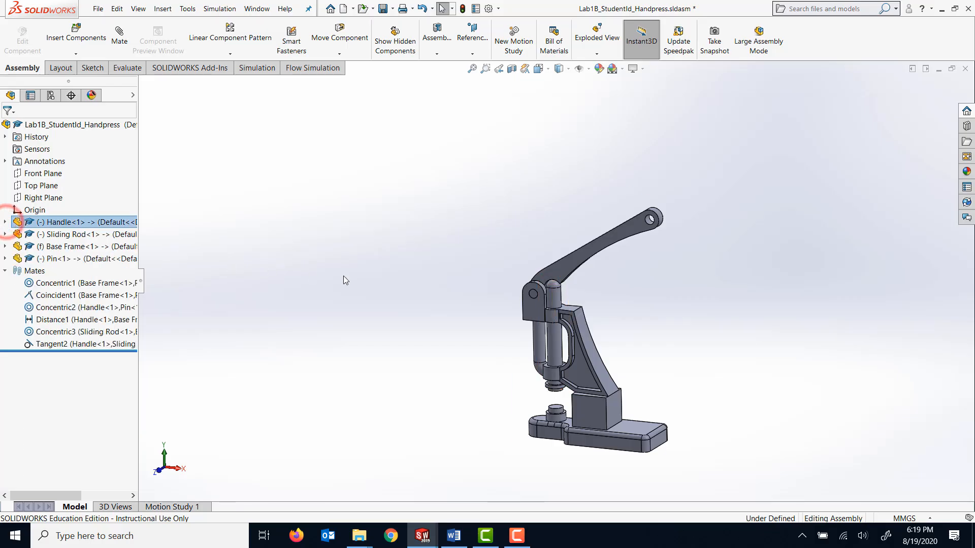
Step: Apply a blue colour to the whole Handle part at part document level
middle_click_drag(456, 298, 483, 247)
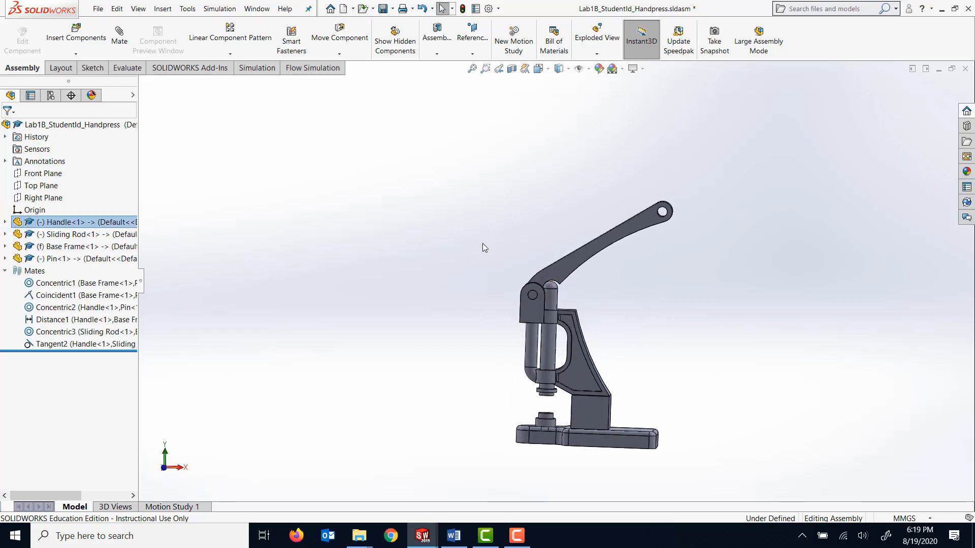
left_click(609, 239)
right_click(610, 241)
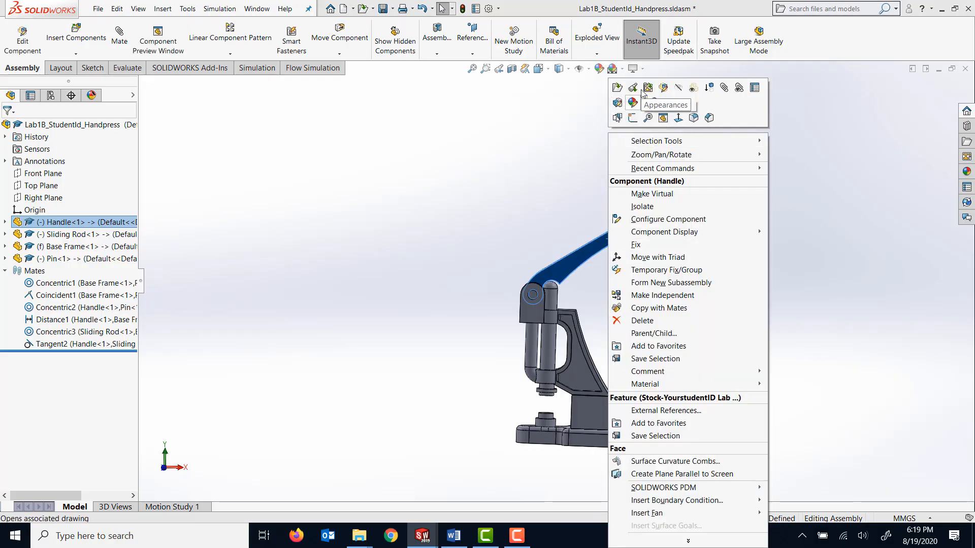
left_click(634, 102)
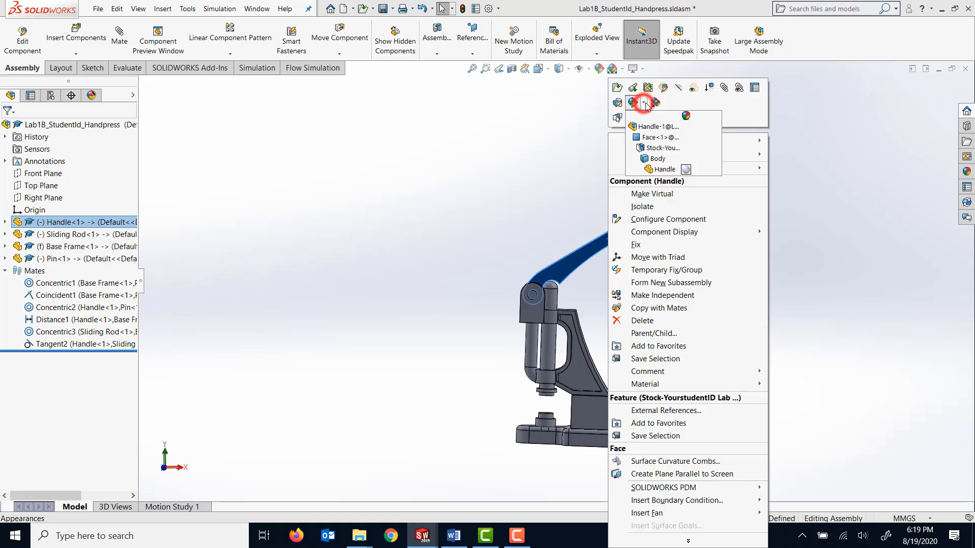
left_click(665, 169)
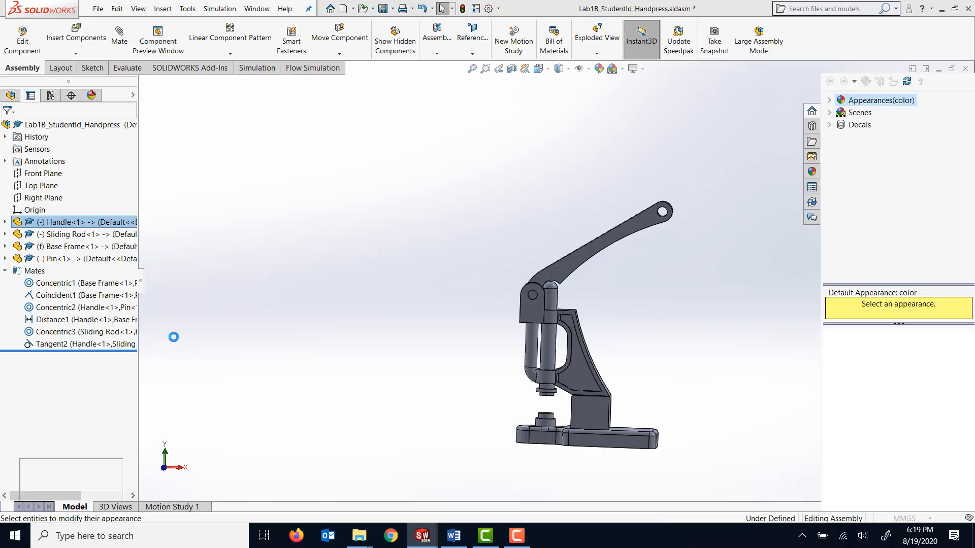
left_click(87, 470)
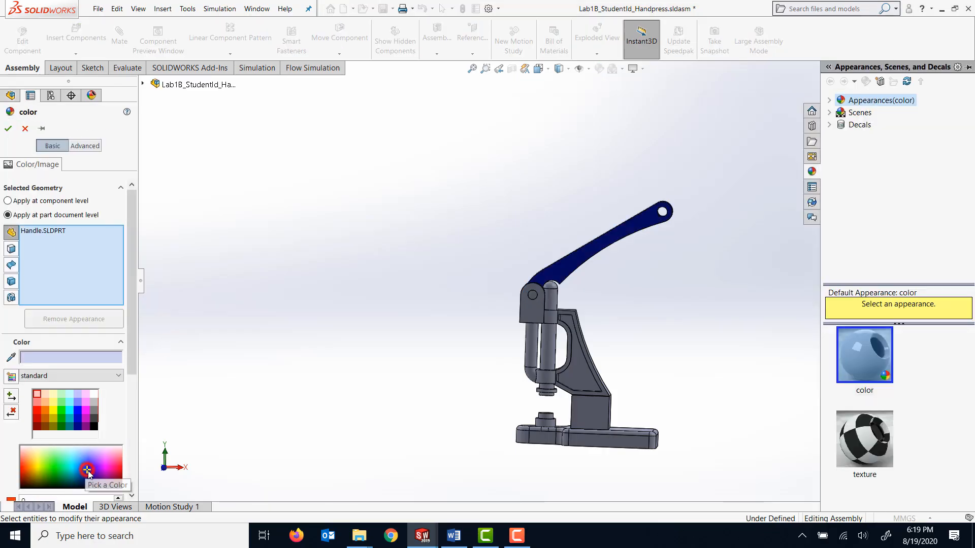
left_click(8, 130)
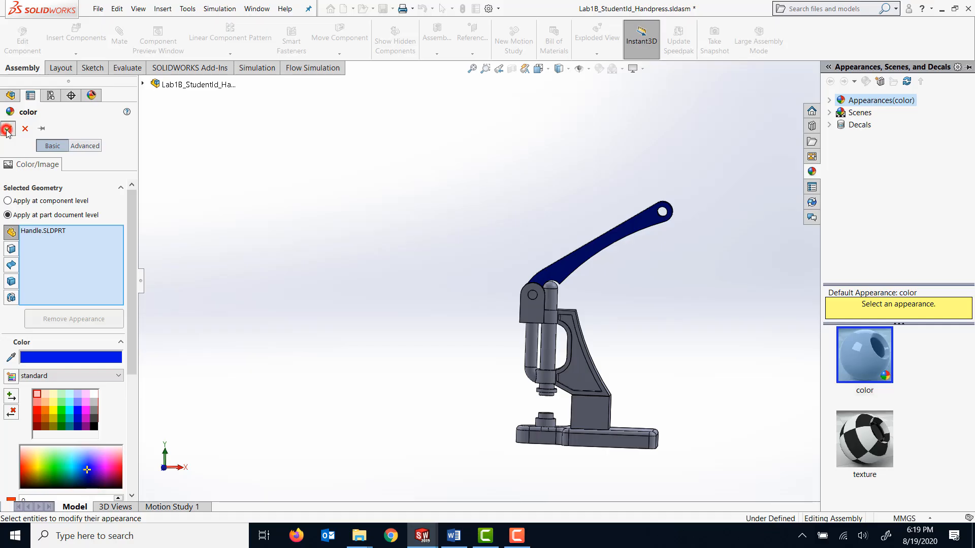
Step: Recolour the whole Base Frame part, trying red, brown and green before settling on light blue
right_click(534, 297)
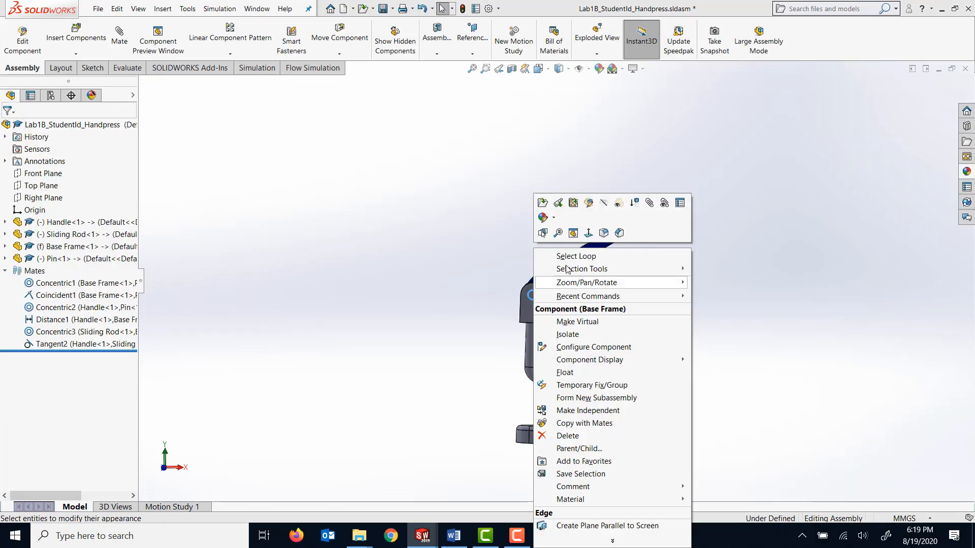
left_click(551, 219)
left_click(586, 249)
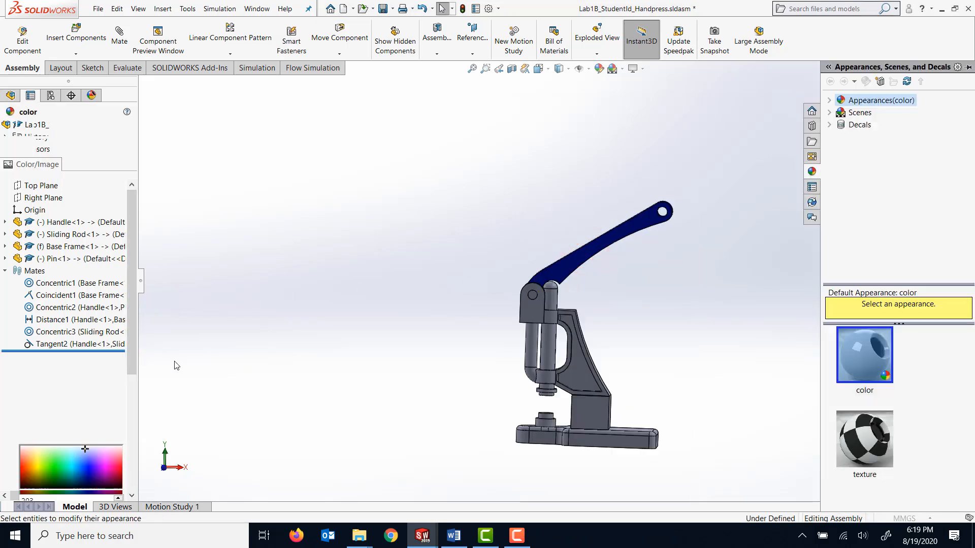
left_click(117, 465)
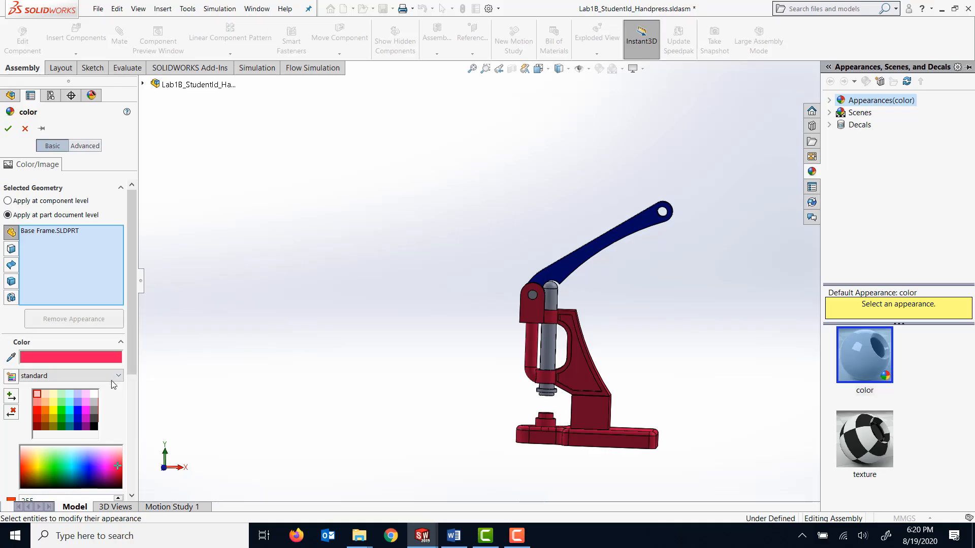
left_click(27, 485)
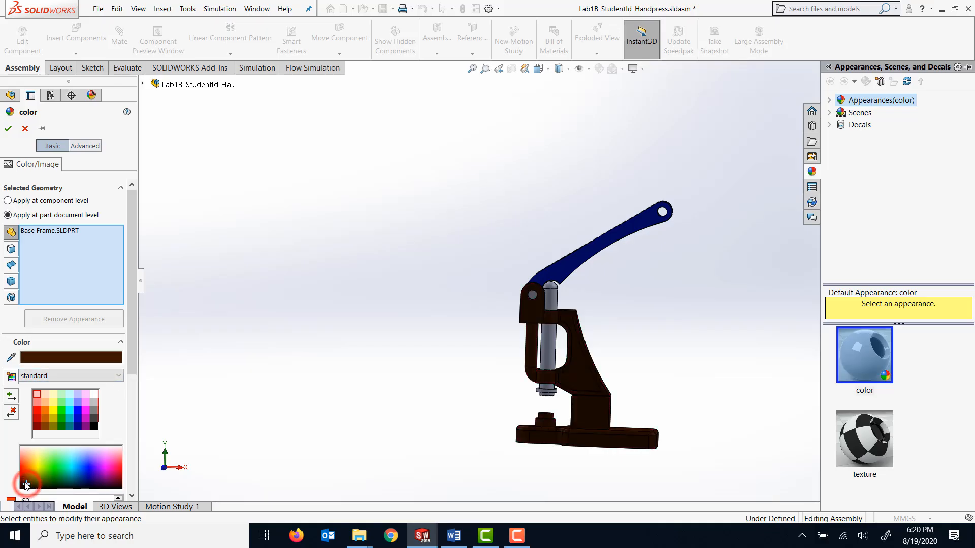
left_click(46, 460)
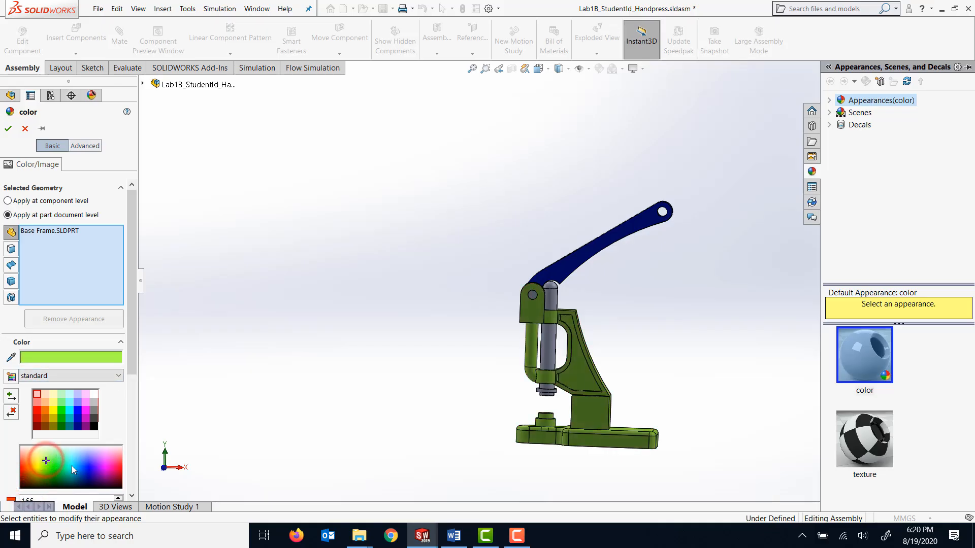
left_click(81, 455)
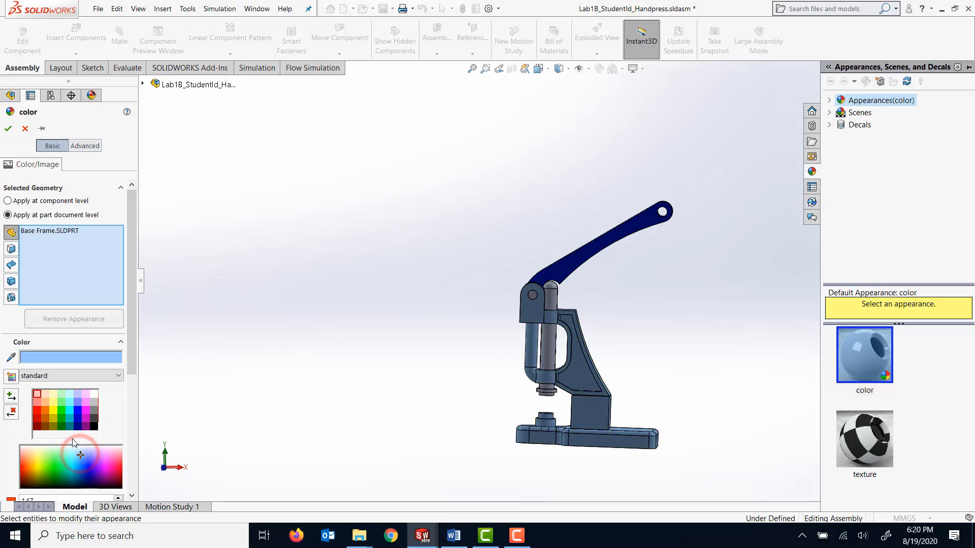
left_click(9, 128)
Step: Apply a black colour to the whole Pin part at part document level
left_click(533, 296)
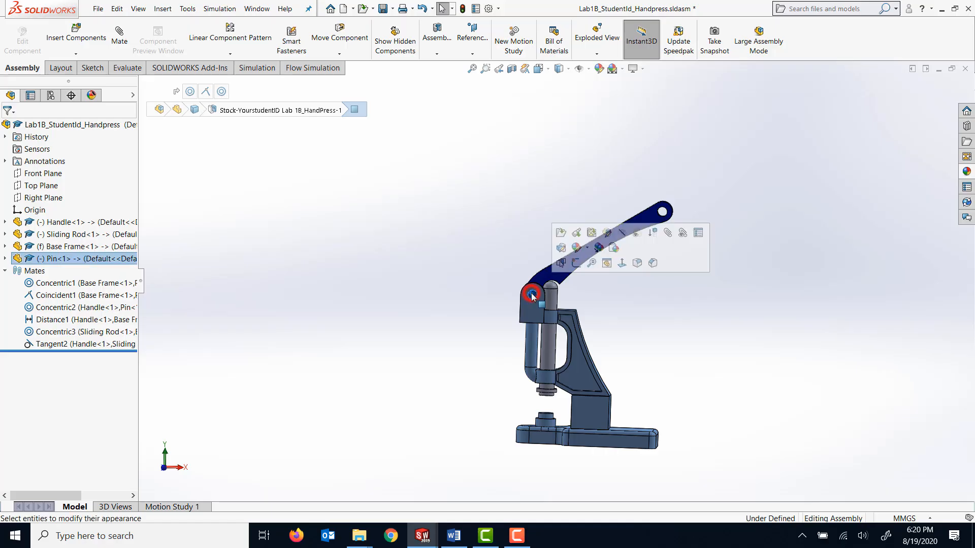
right_click(532, 296)
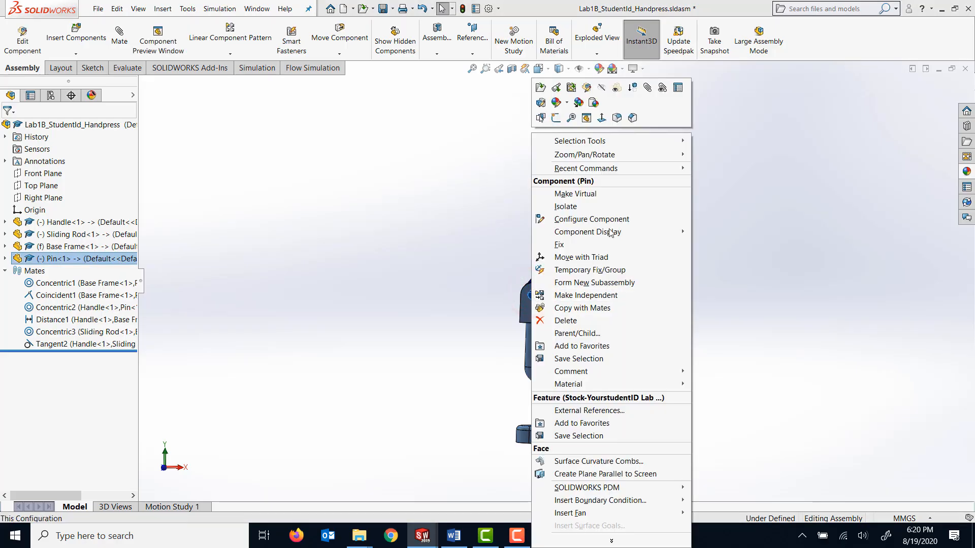
left_click(557, 103)
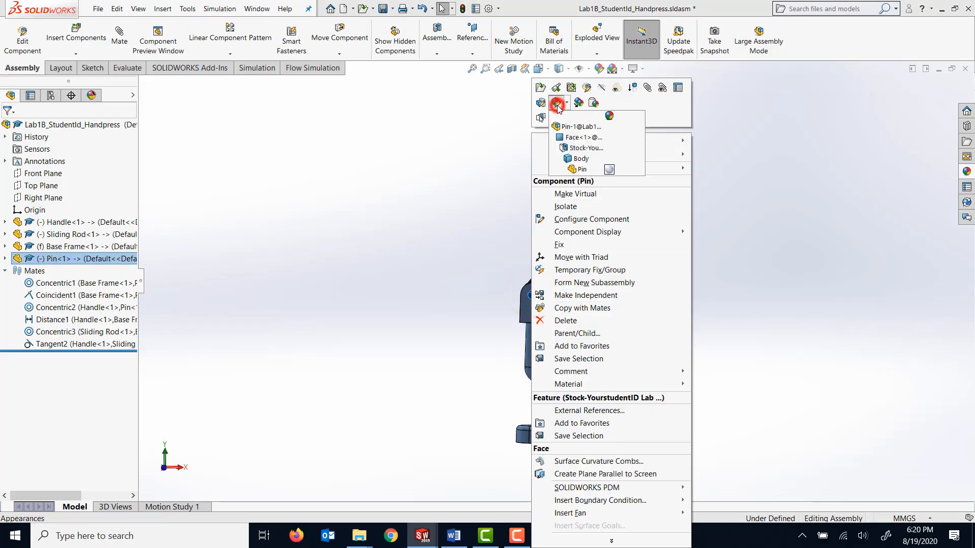
left_click(582, 169)
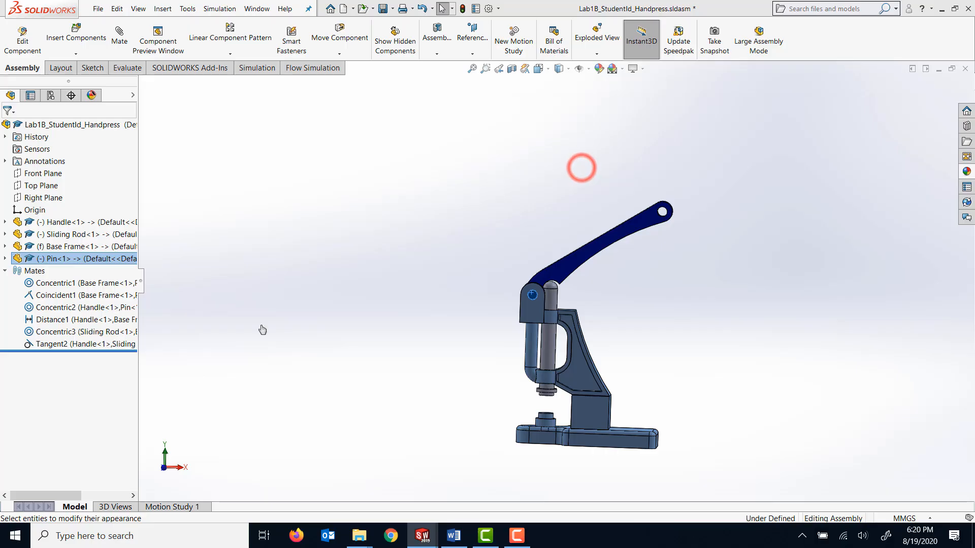
left_click(94, 426)
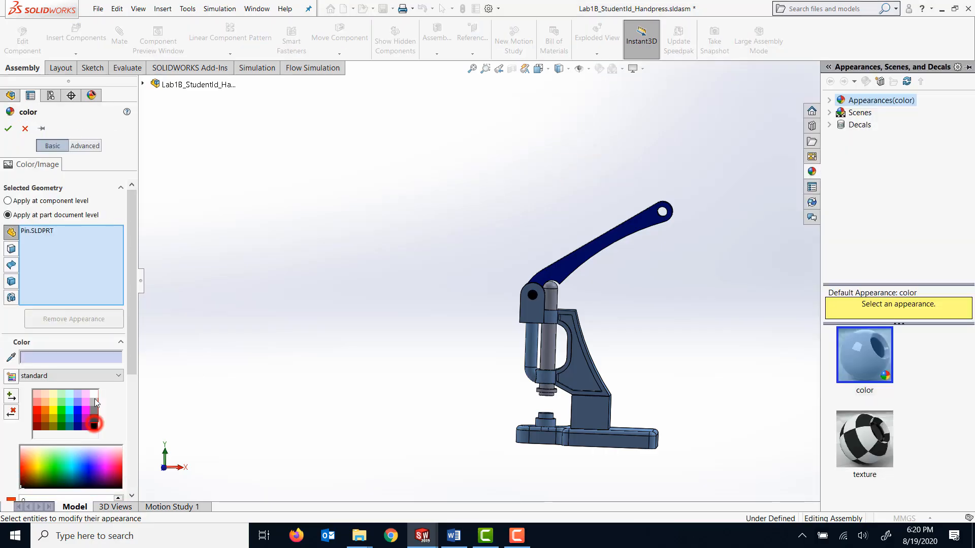
left_click(7, 128)
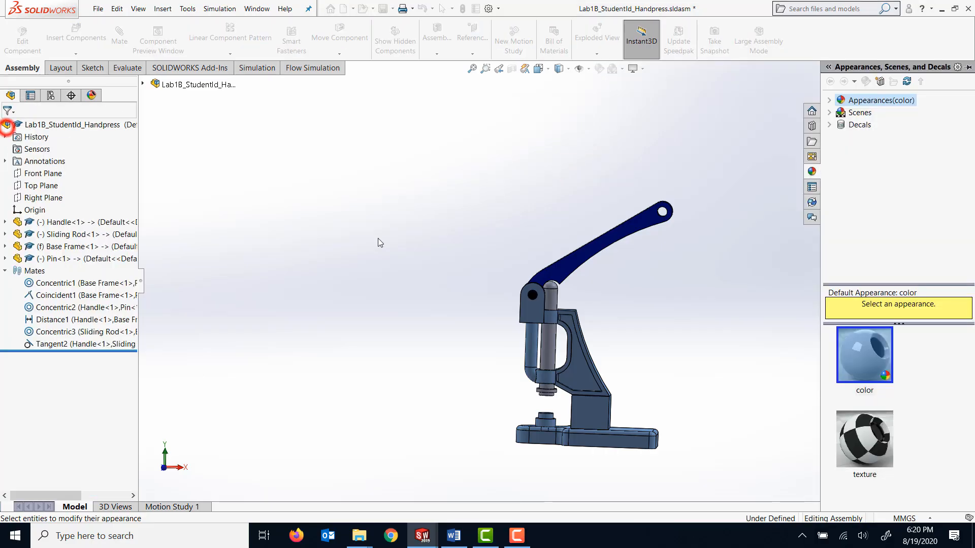
left_click(551, 299)
left_click(684, 318)
mouse_move(683, 318)
middle_mouse_down()
mouse_move(665, 315)
mouse_move(673, 333)
mouse_move(696, 328)
mouse_move(676, 336)
middle_mouse_up()
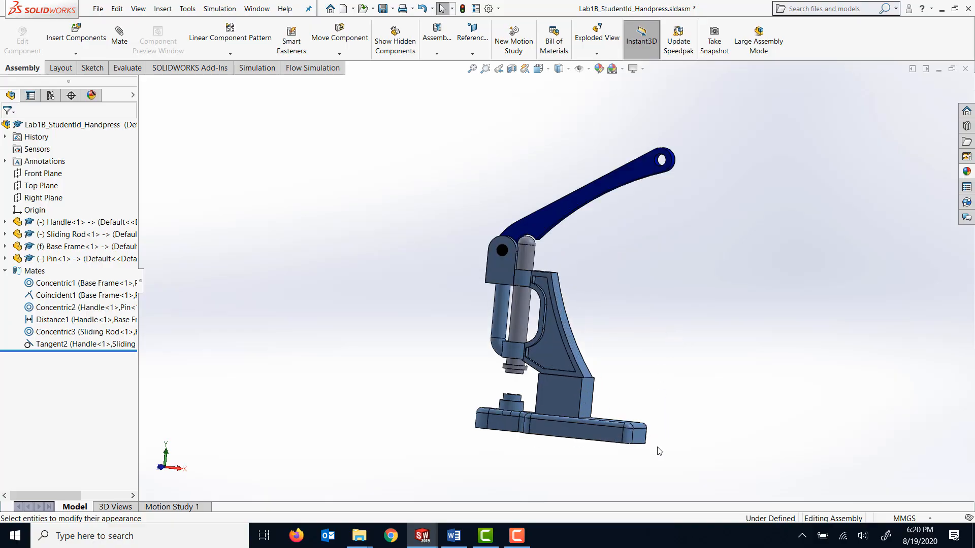
scroll(661, 407, "down", 4)
scroll(568, 354, "up", 3)
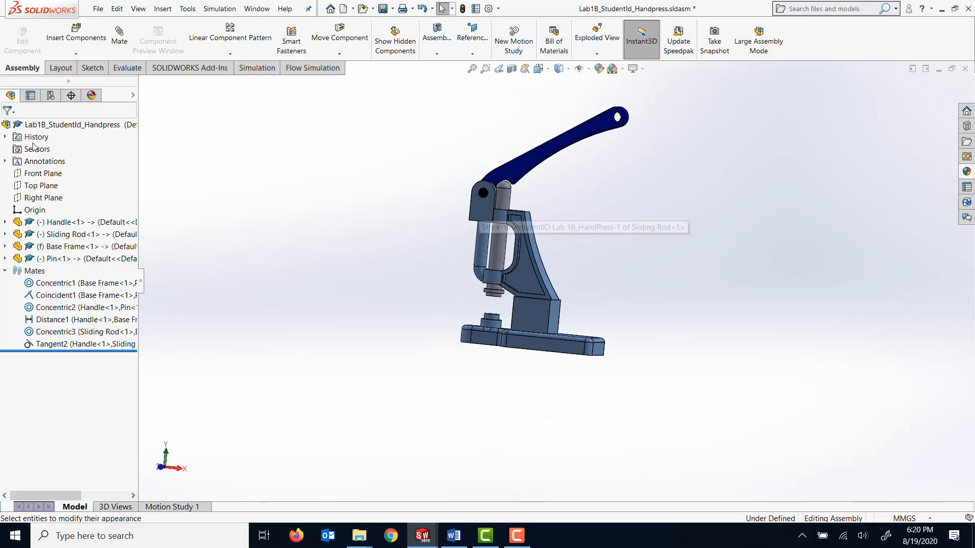
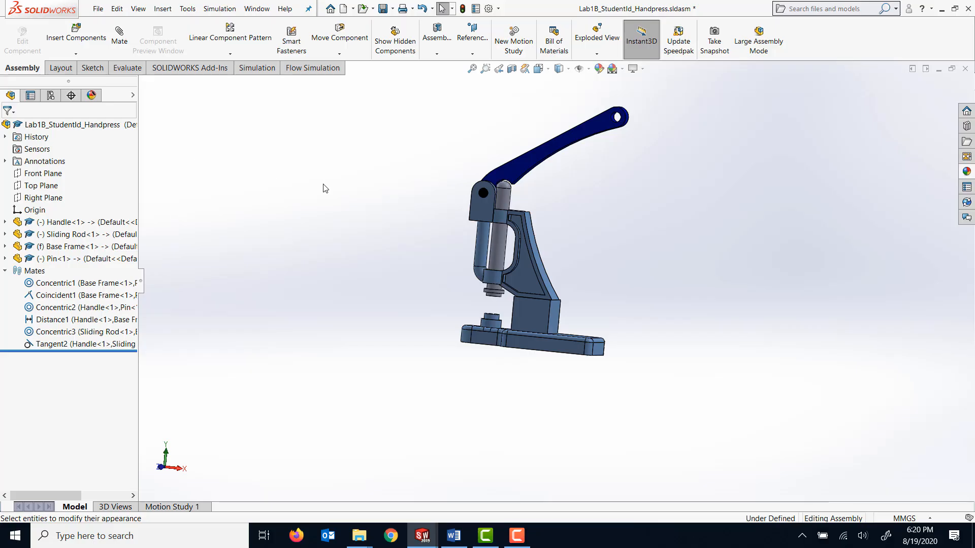
middle_click_drag(387, 194, 365, 198)
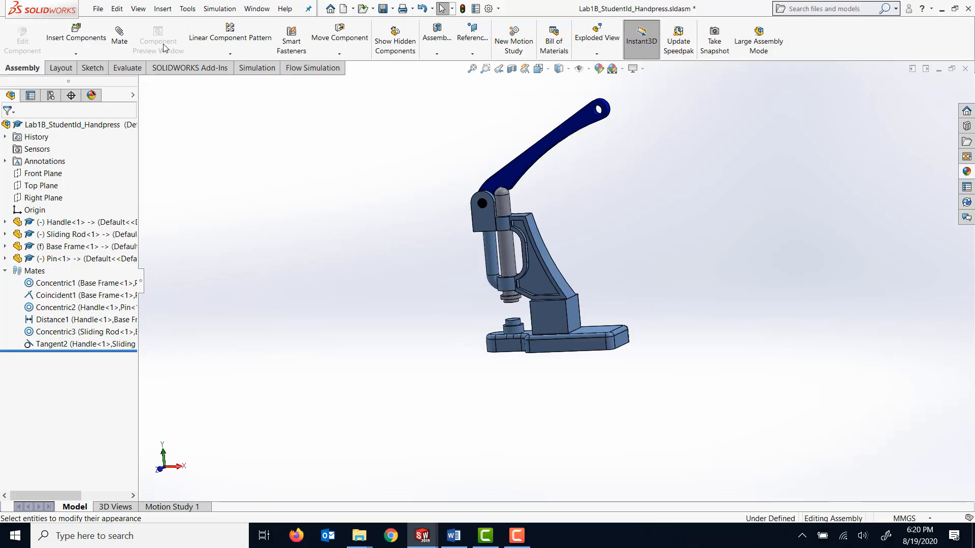
Step: Insert a new empty part into the hand press assembly
left_click(163, 9)
mouse_move(194, 28)
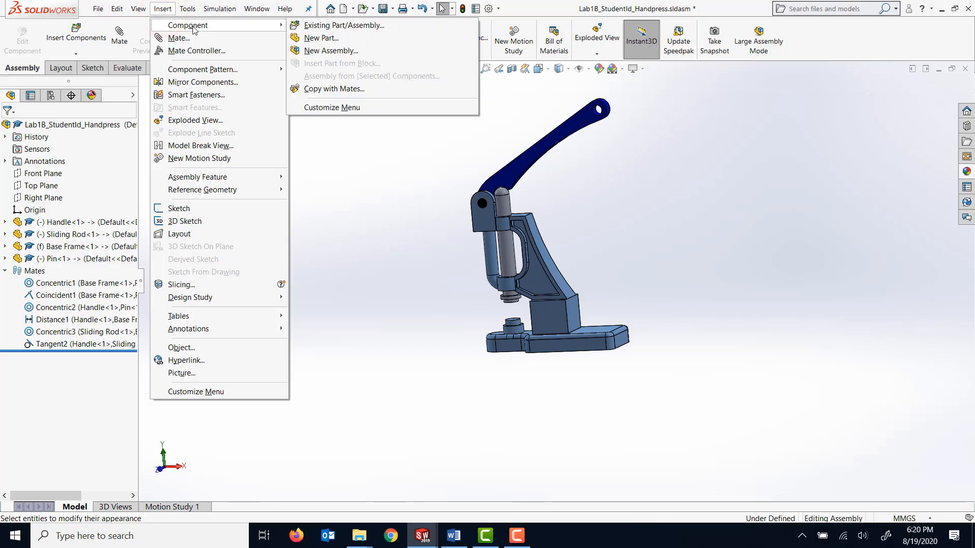
left_click(316, 39)
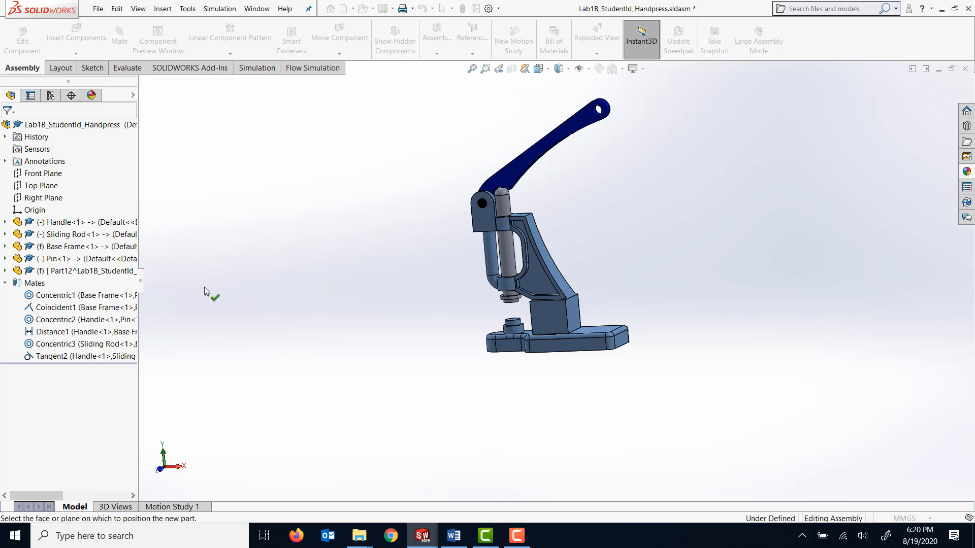
Step: Rename the new part Spring and place it in the assembly without attaching it to a face or plane
left_click(66, 275)
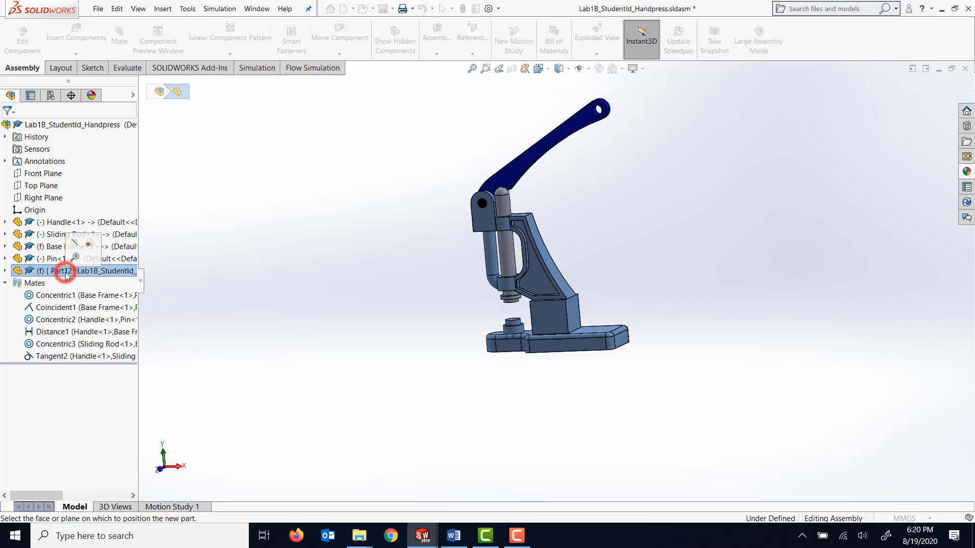
left_click(64, 277)
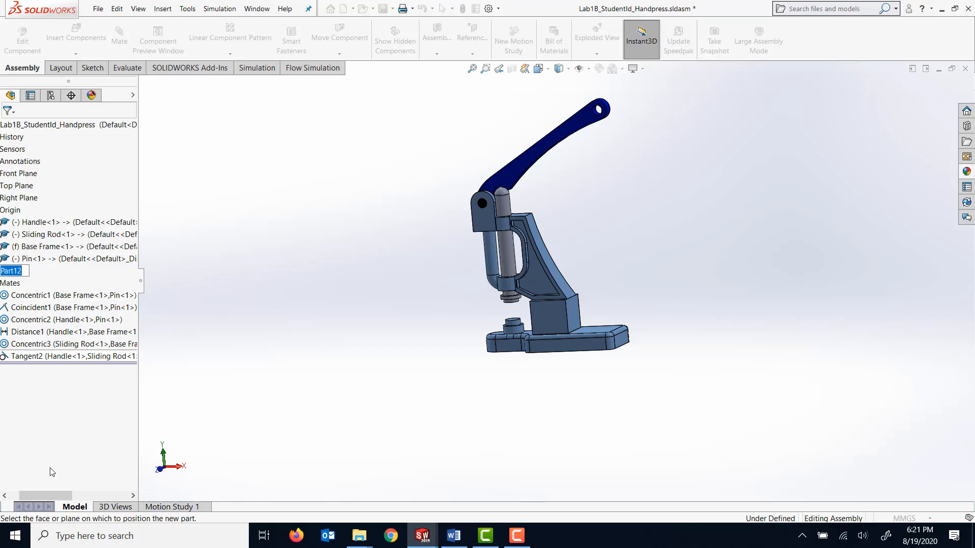
left_click(35, 495)
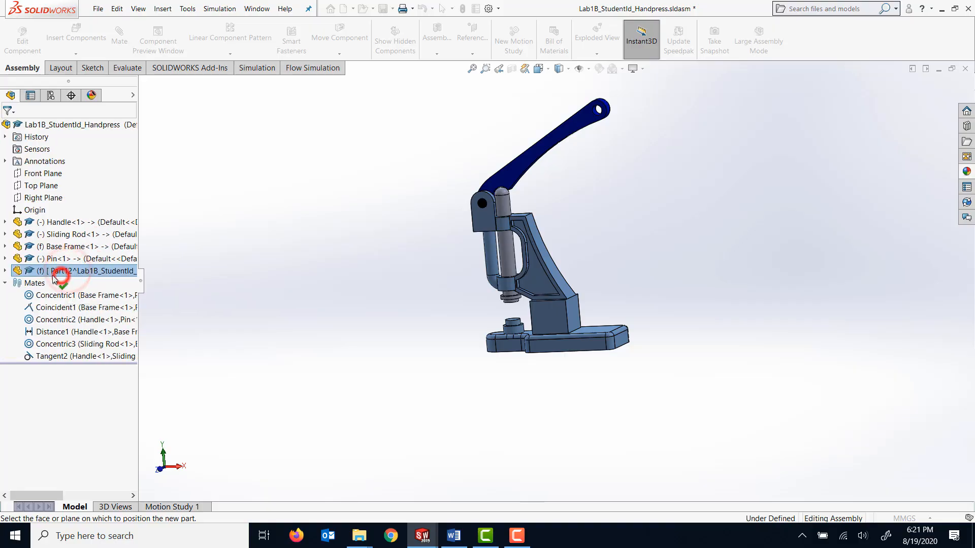
left_click(65, 277)
left_click(67, 270)
left_click(68, 271)
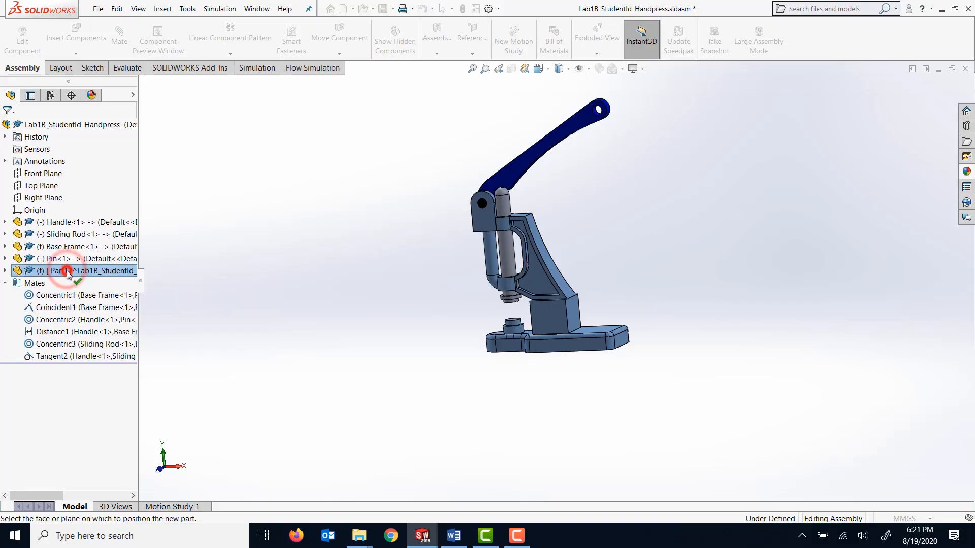
left_click(66, 271)
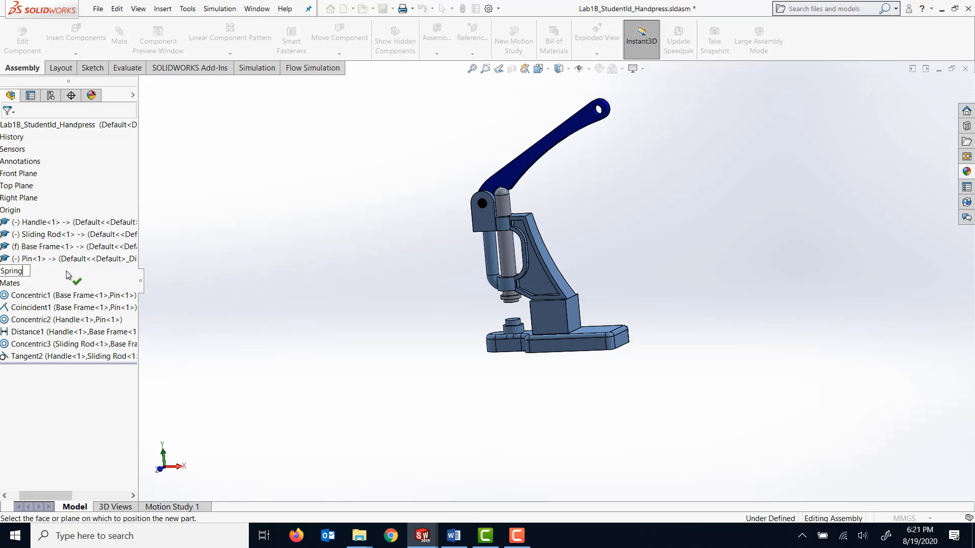
key("Return")
left_click(261, 259)
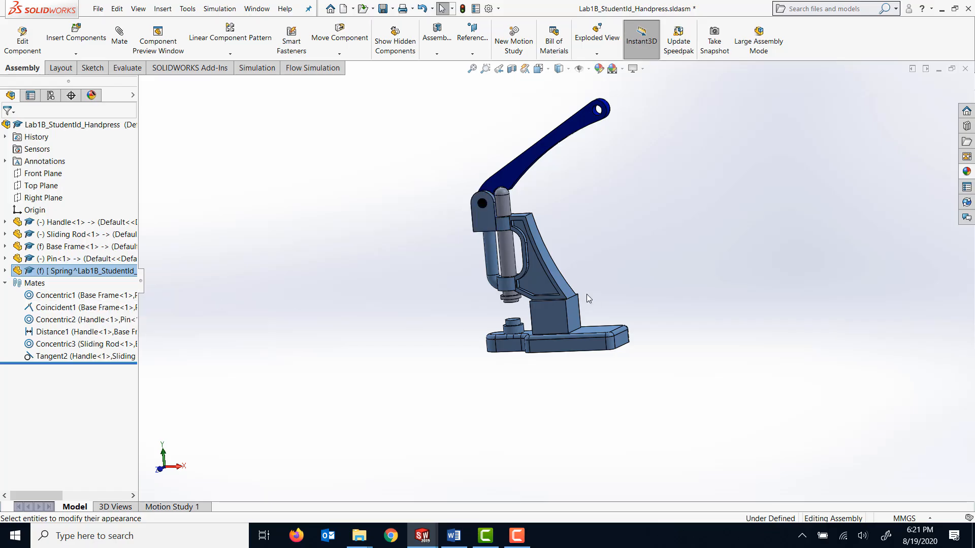
Step: Start editing the Spring part in the context of the assembly
scroll(587, 296, "down", 3)
mouse_move(433, 319)
middle_mouse_down()
mouse_move(416, 315)
mouse_move(459, 305)
mouse_move(443, 307)
middle_mouse_up()
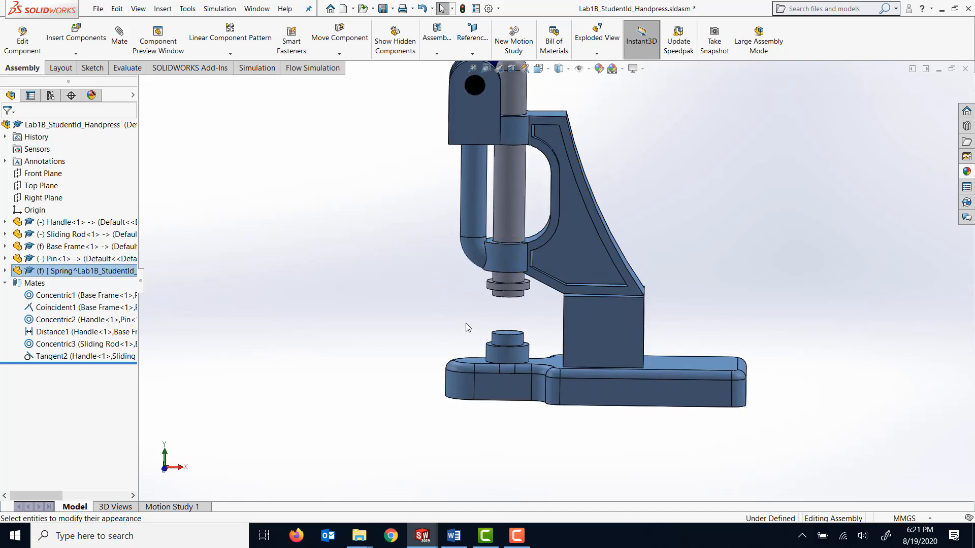
scroll(468, 328, "down", 1)
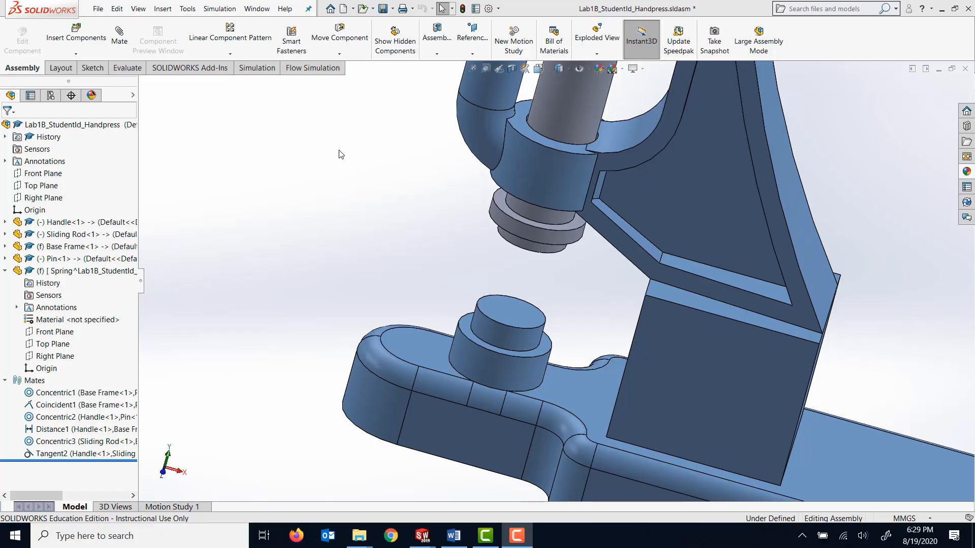
middle_click_drag(365, 203, 315, 157)
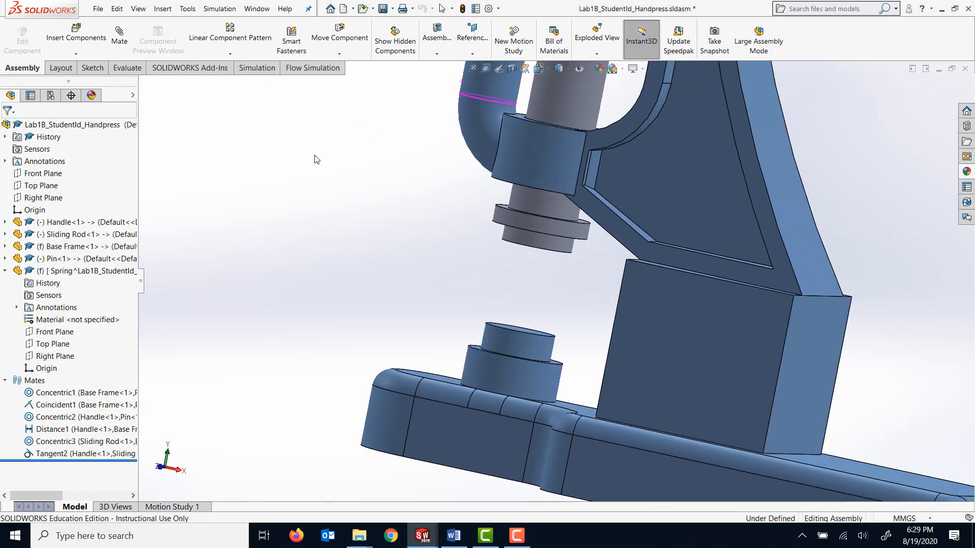
right_click(43, 272)
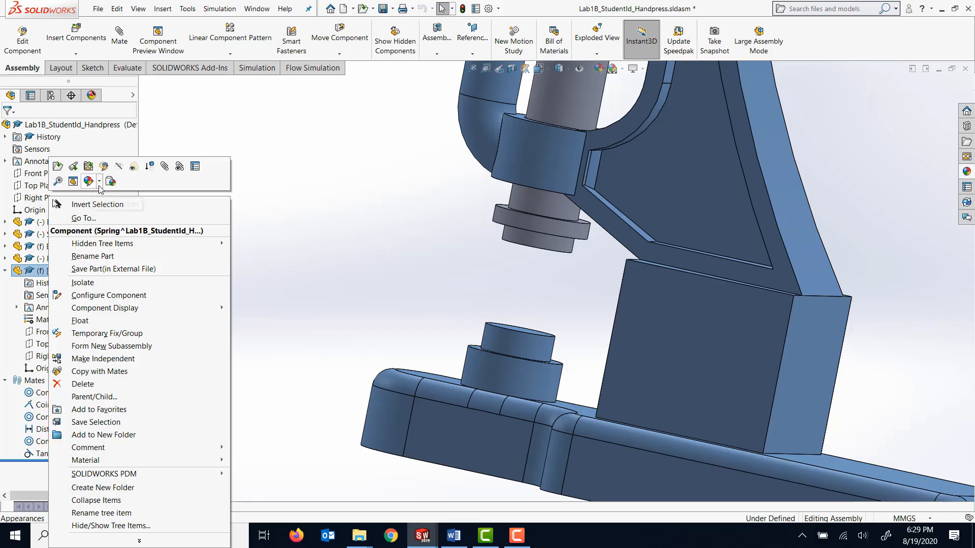
left_click(104, 166)
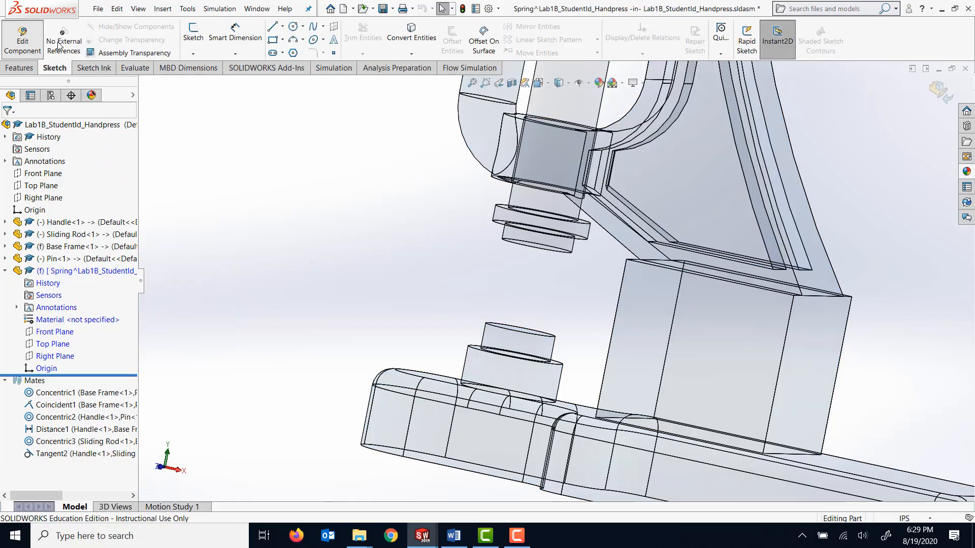
Step: Sketch on the underside of the Sliding Rod's lower flange, converting the flange's lower outer circular edge, and close the sketch
left_click(193, 31)
middle_click_drag(468, 228, 480, 204)
left_click(499, 232)
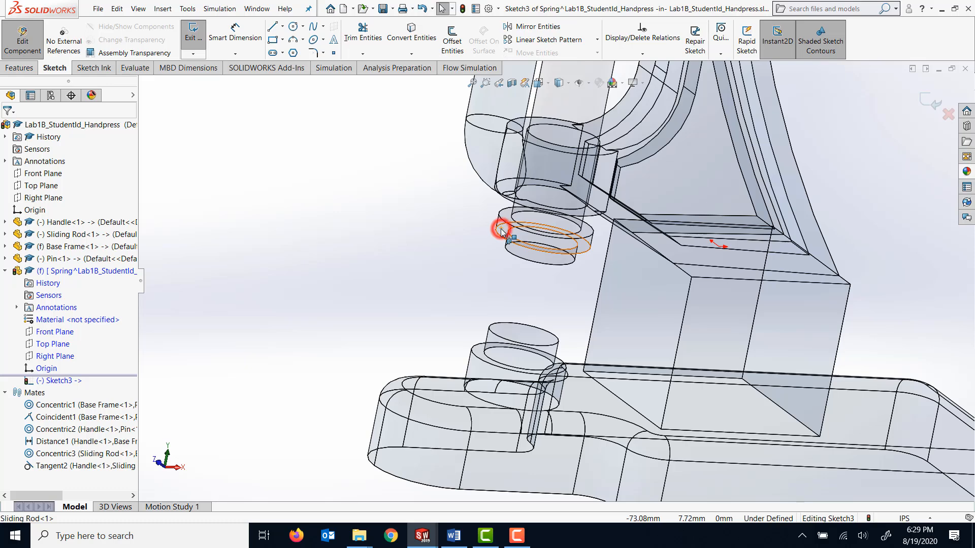
middle_click_drag(416, 248, 416, 148)
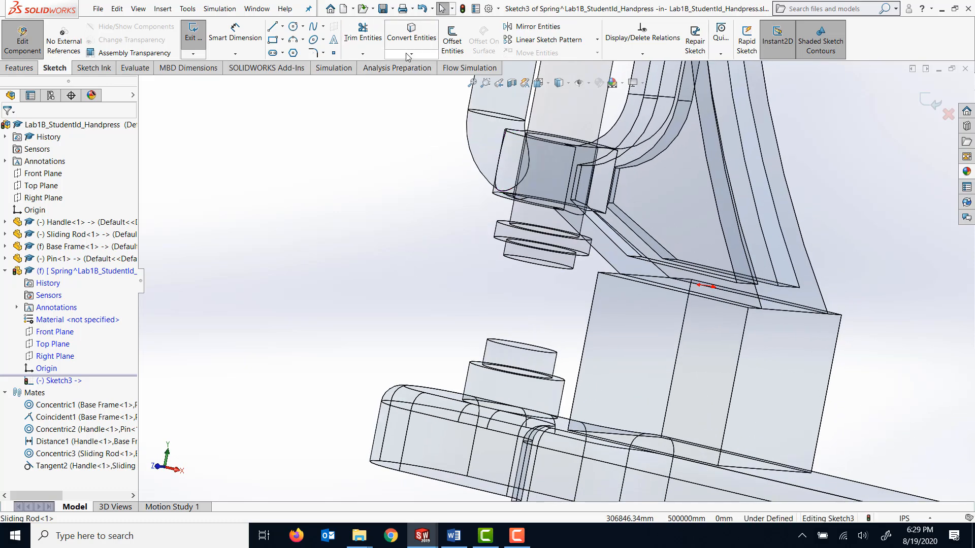
left_click(411, 37)
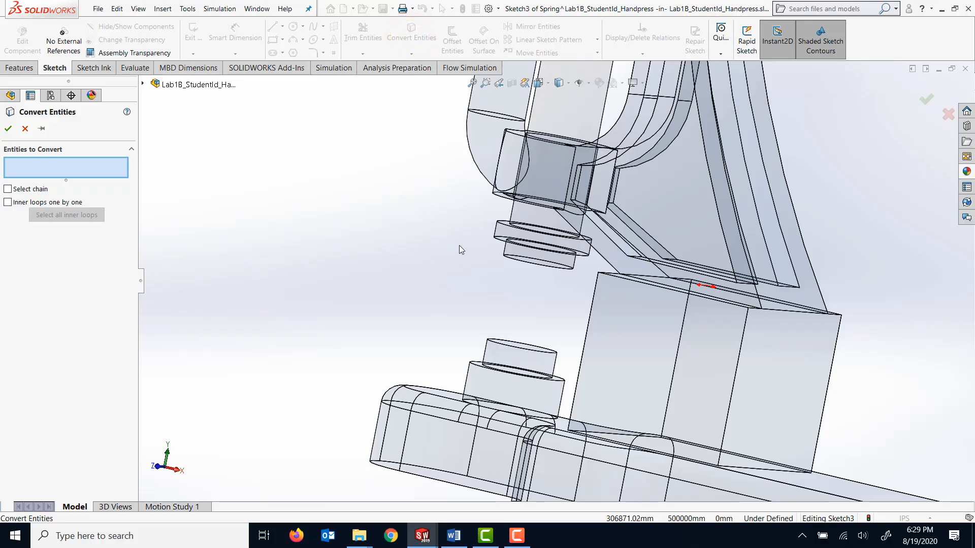
scroll(459, 246, "down", 3)
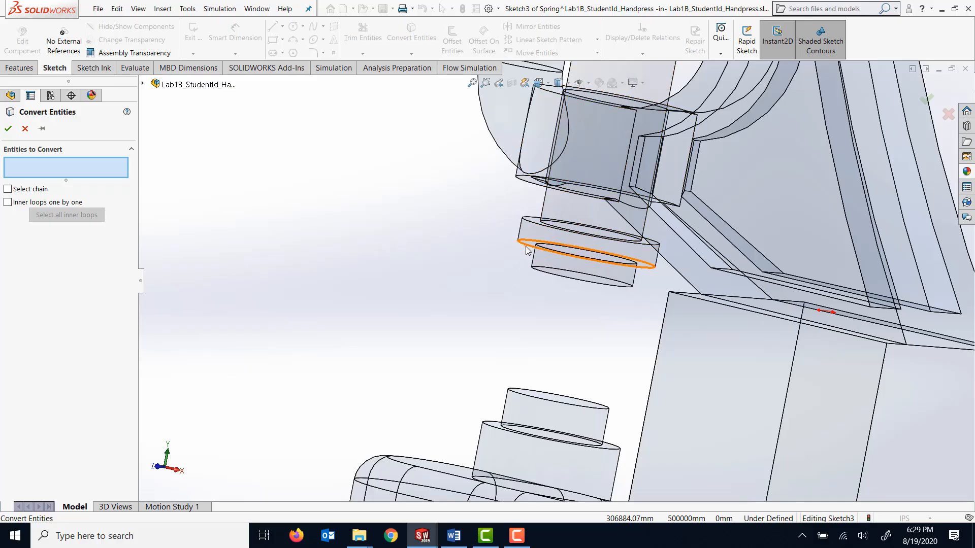
left_click(526, 248)
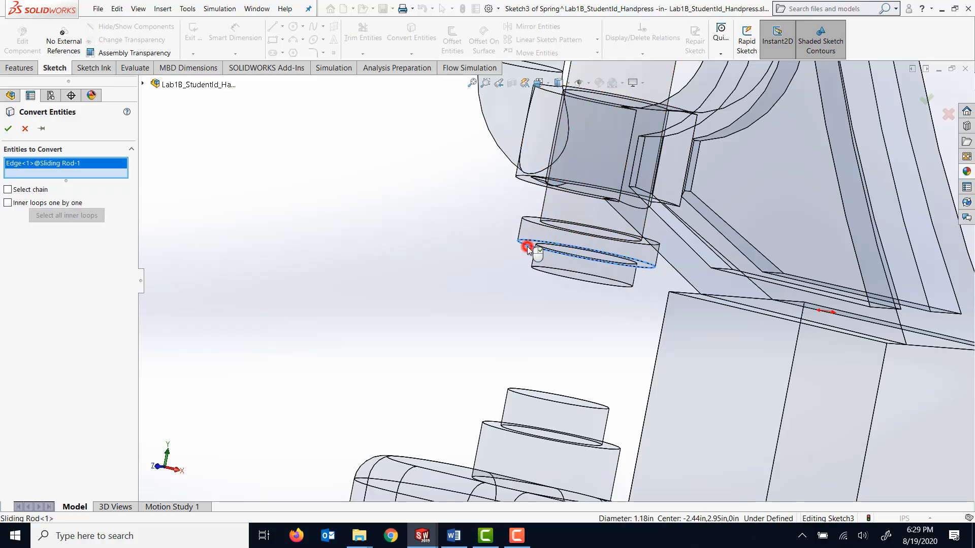
right_click(527, 245)
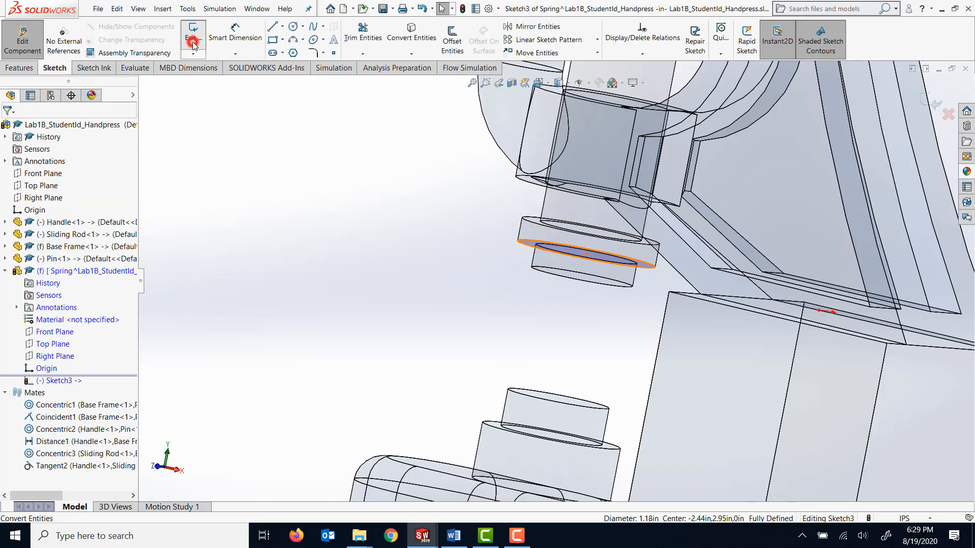
left_click(193, 45)
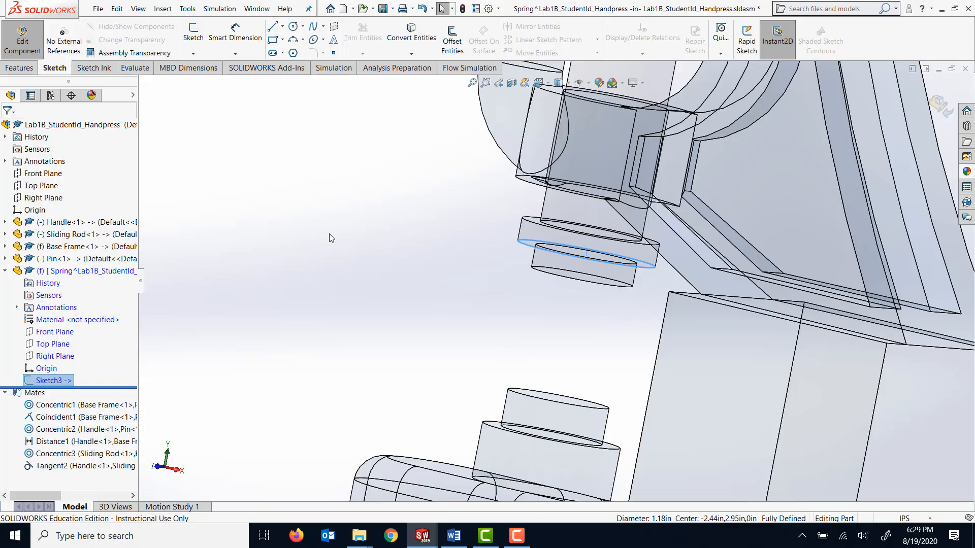
left_click(483, 282)
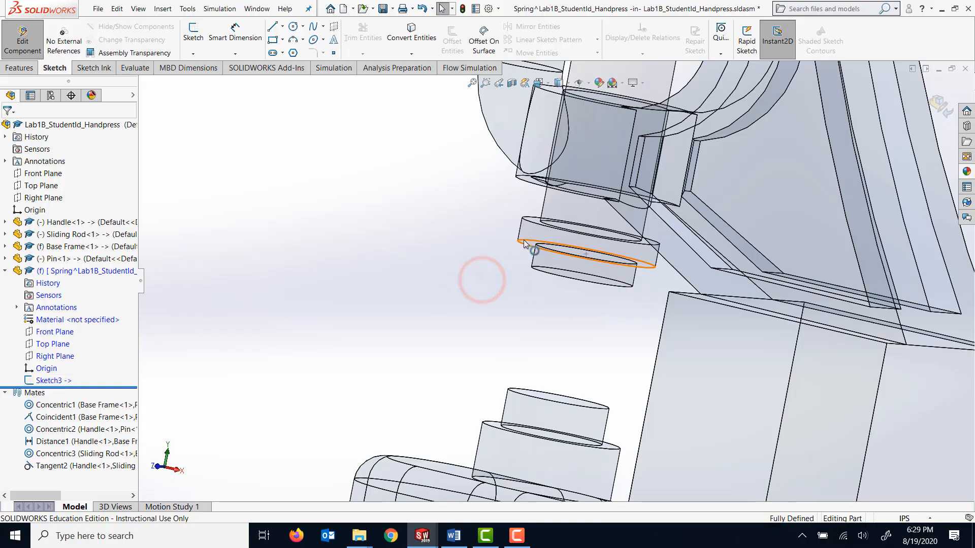
left_click(46, 382)
left_click(246, 368)
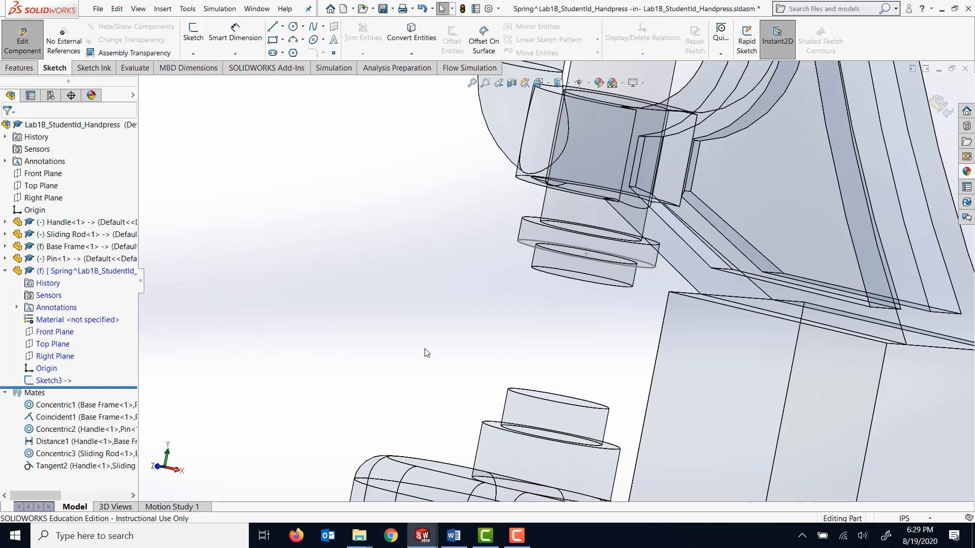
Step: Sketch on the stepped top face of the Base Frame's round boss, converting its outer circular edge, and close the sketch
middle_click_drag(500, 438, 495, 387)
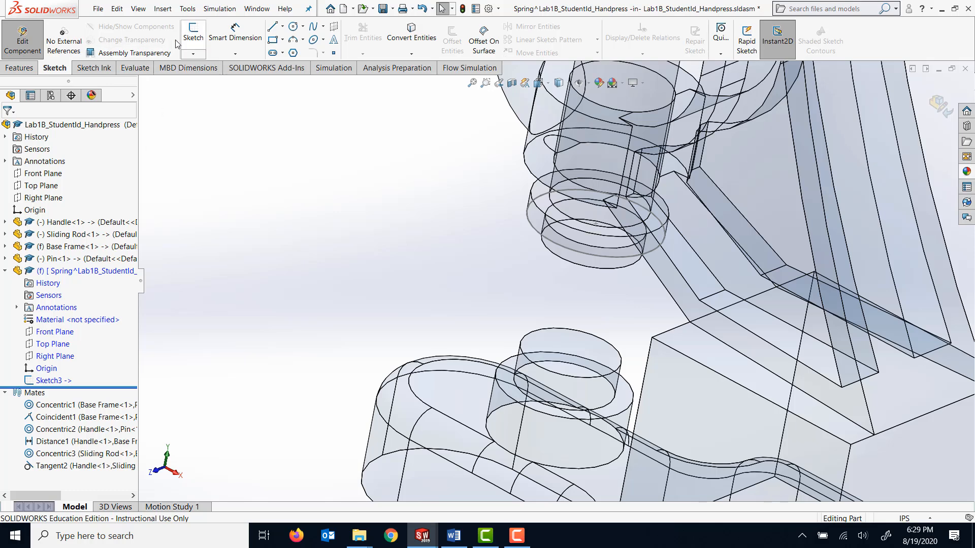
left_click(194, 35)
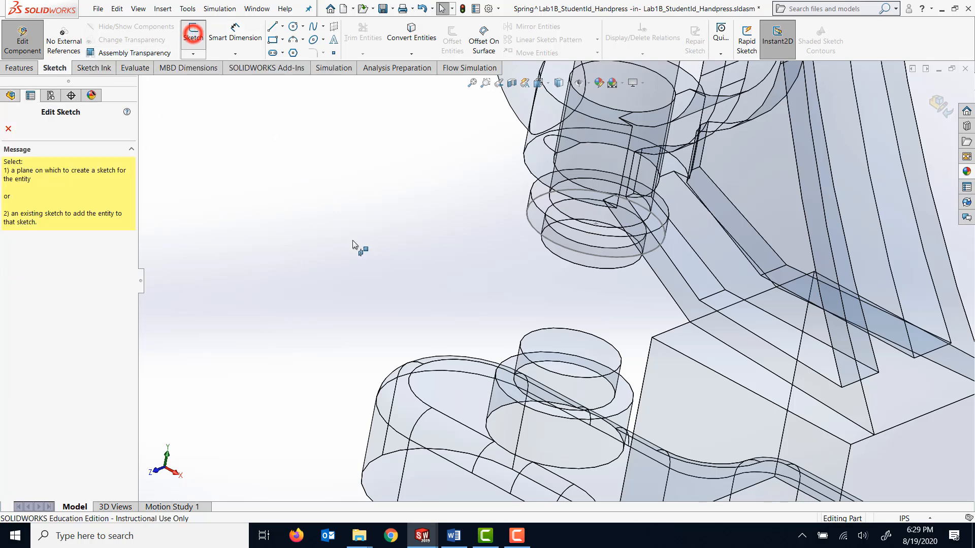
left_click(506, 389)
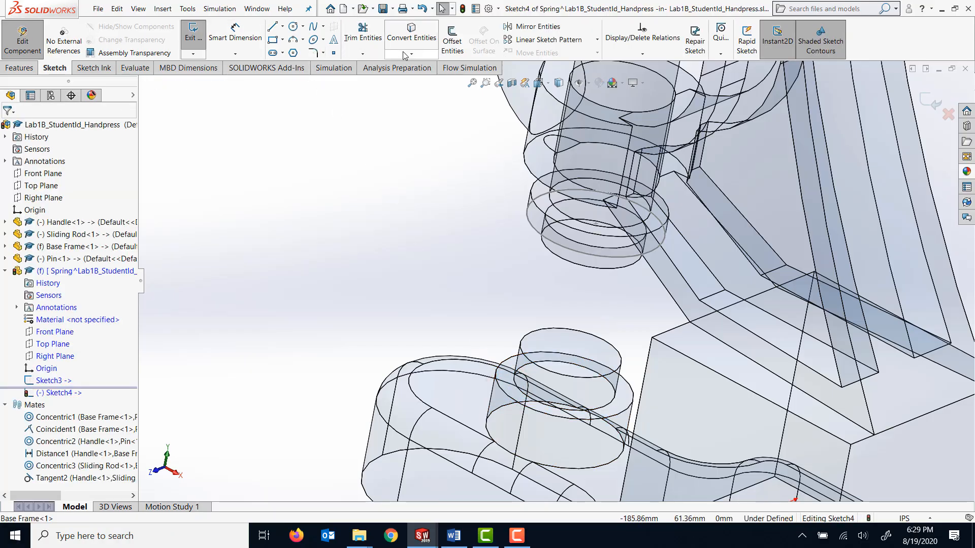
left_click(410, 34)
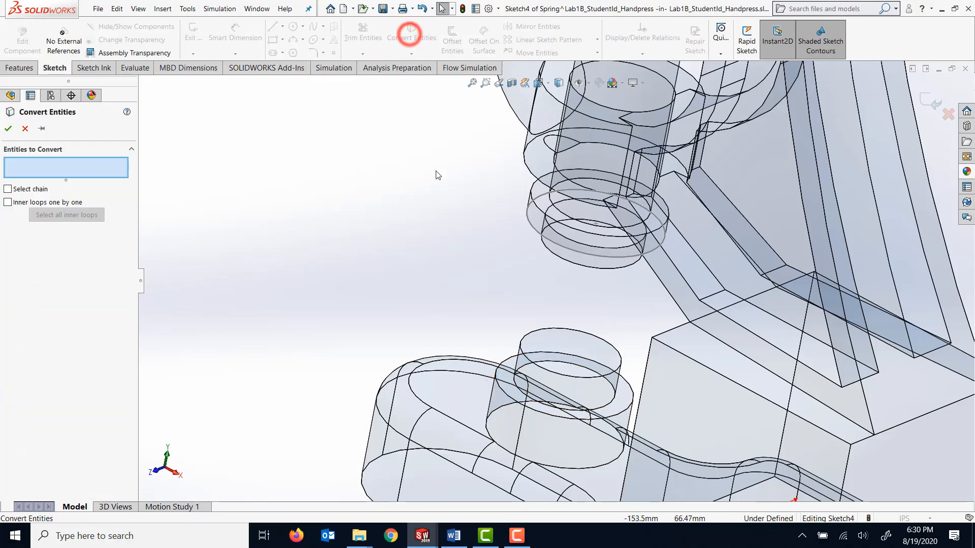
left_click(503, 392)
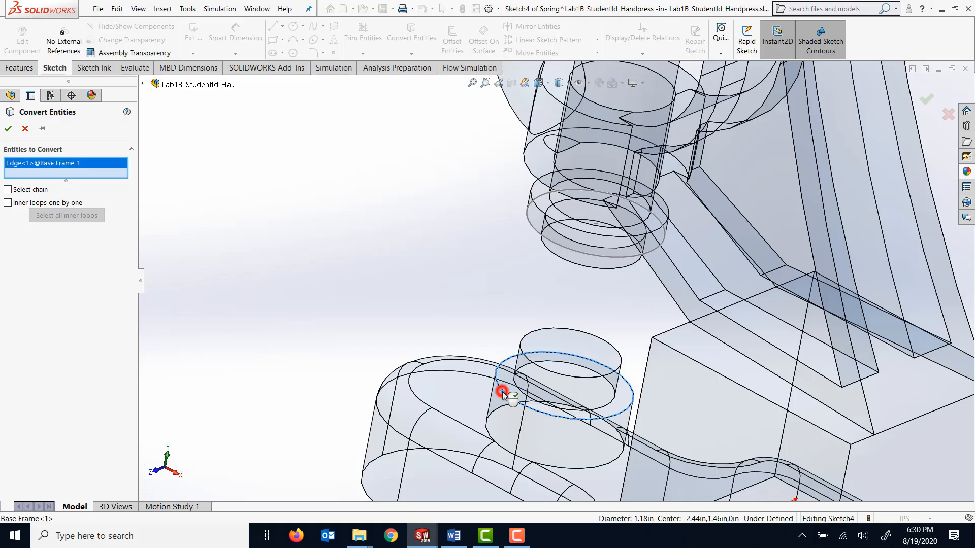
left_click(7, 130)
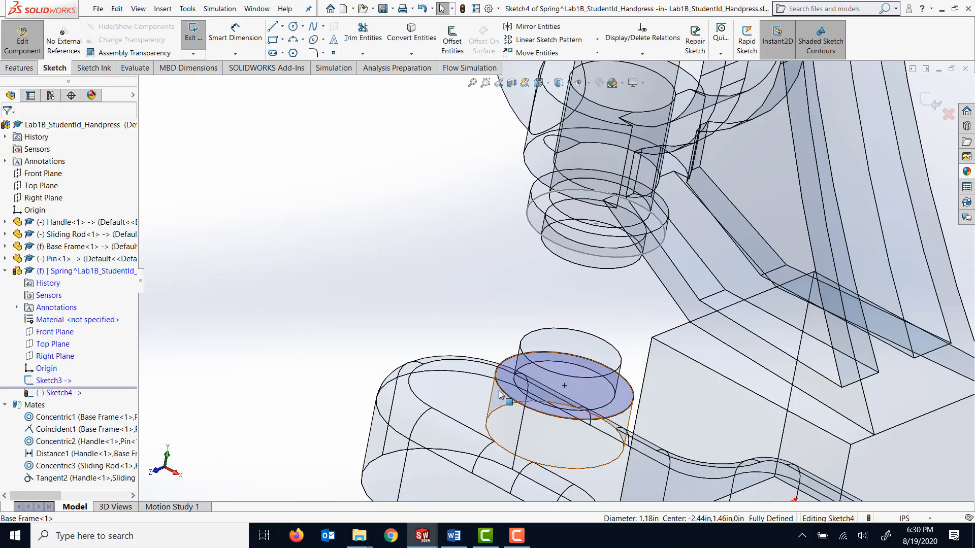
left_click(193, 37)
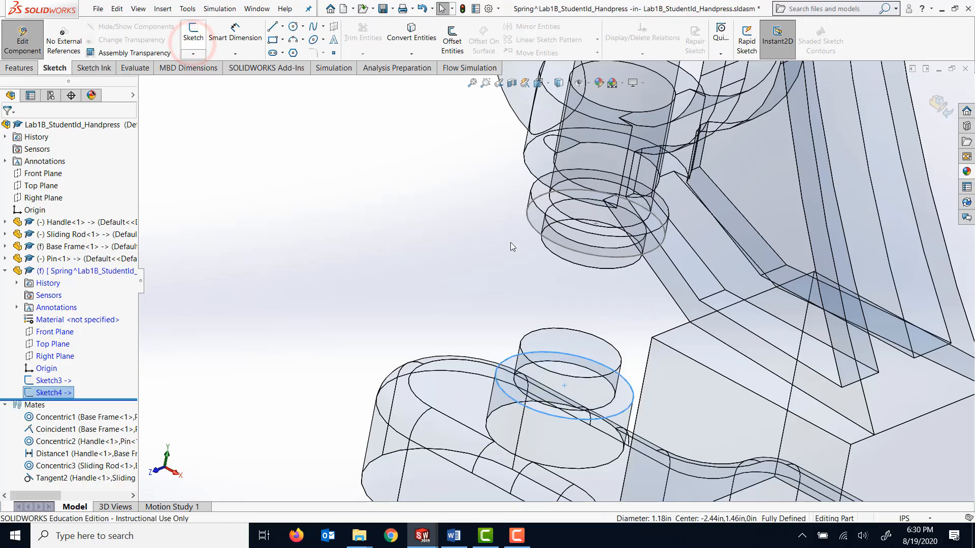
Step: View the Spring part's Front Plane straight on and enlarge its boundary beyond the gap between the rod flange and the base boss
middle_click_drag(516, 227, 531, 248)
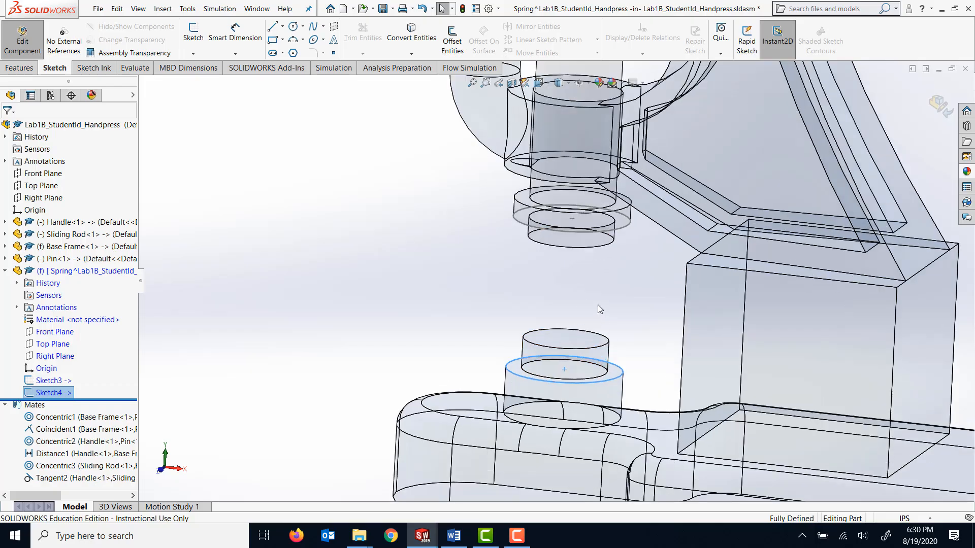
mouse_move(598, 304)
middle_mouse_down()
mouse_move(608, 312)
mouse_move(584, 314)
middle_mouse_up()
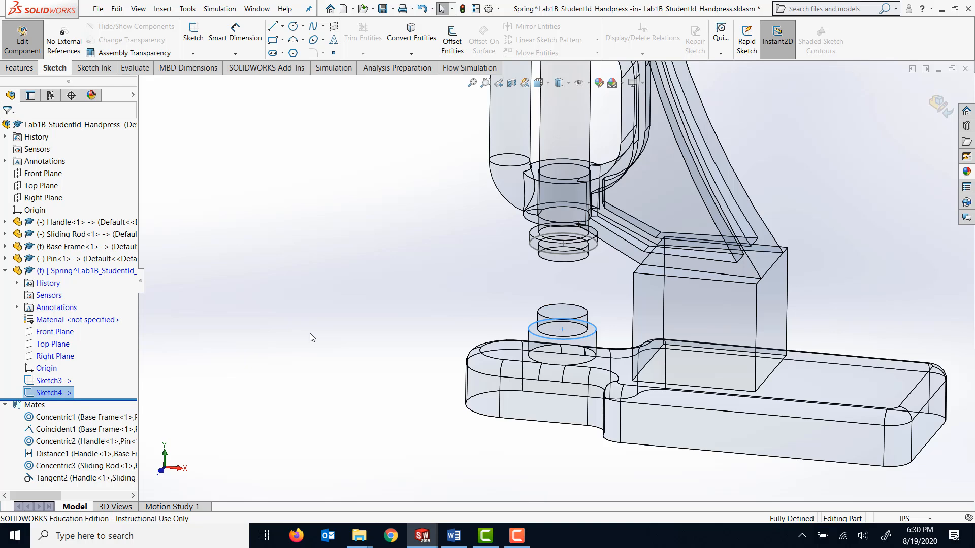
left_click(55, 332)
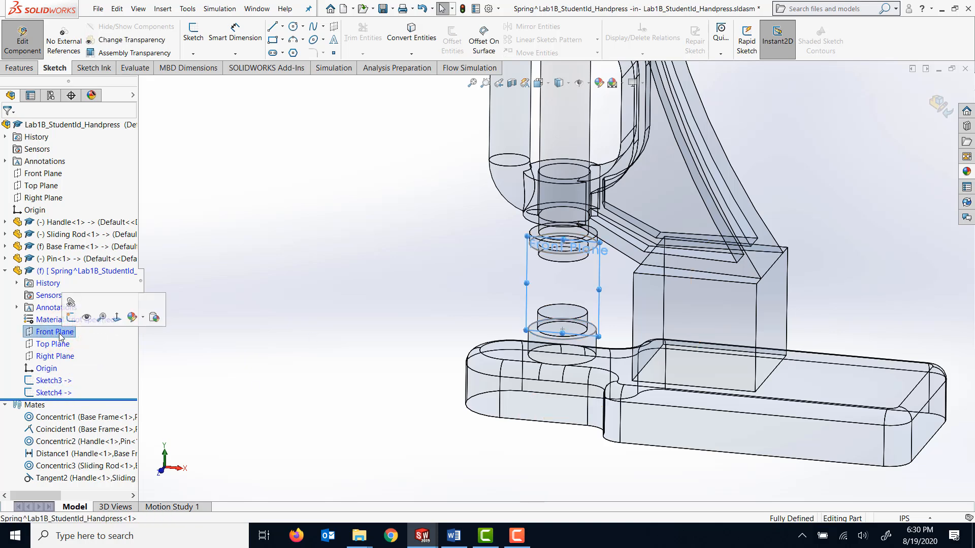
left_click(117, 318)
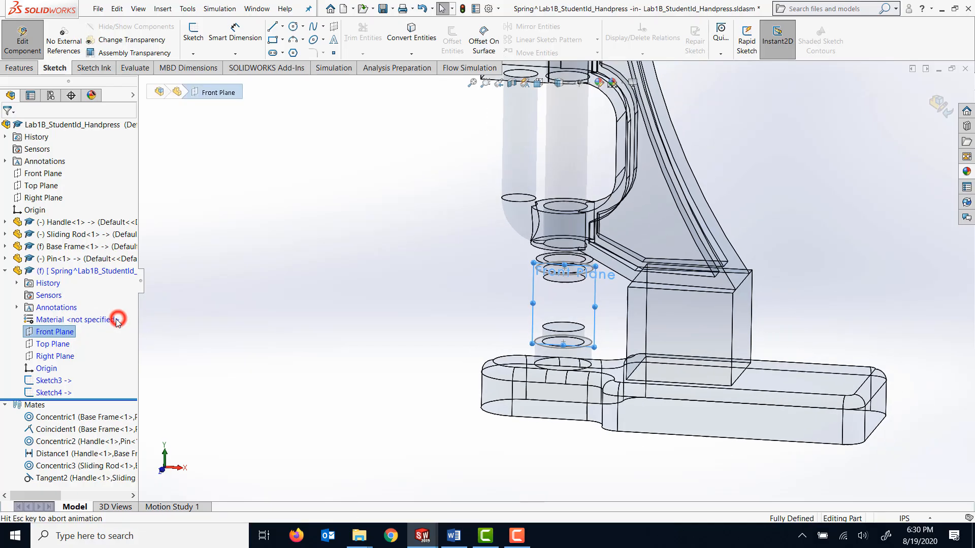
scroll(506, 432, "down", 6)
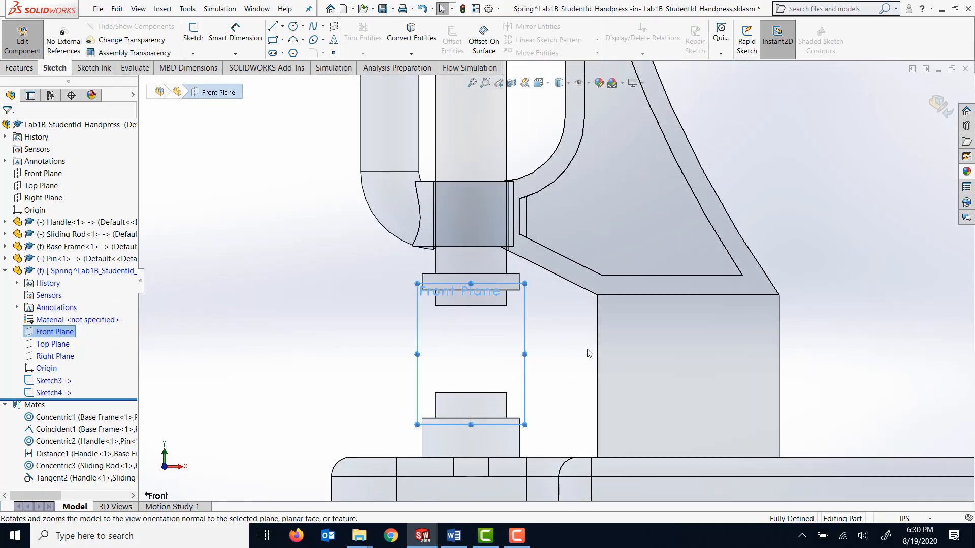
scroll(543, 342, "down", 1)
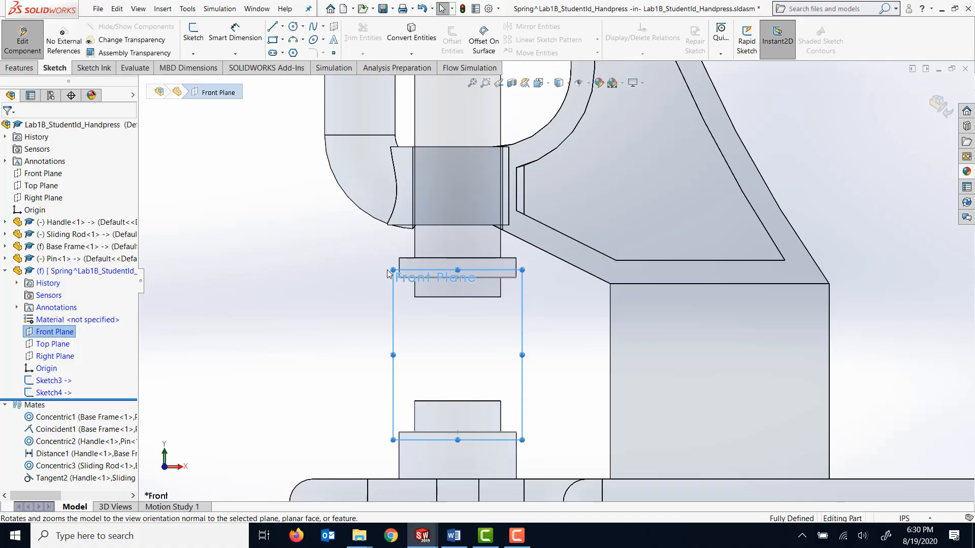
left_click_drag(382, 264, 352, 215)
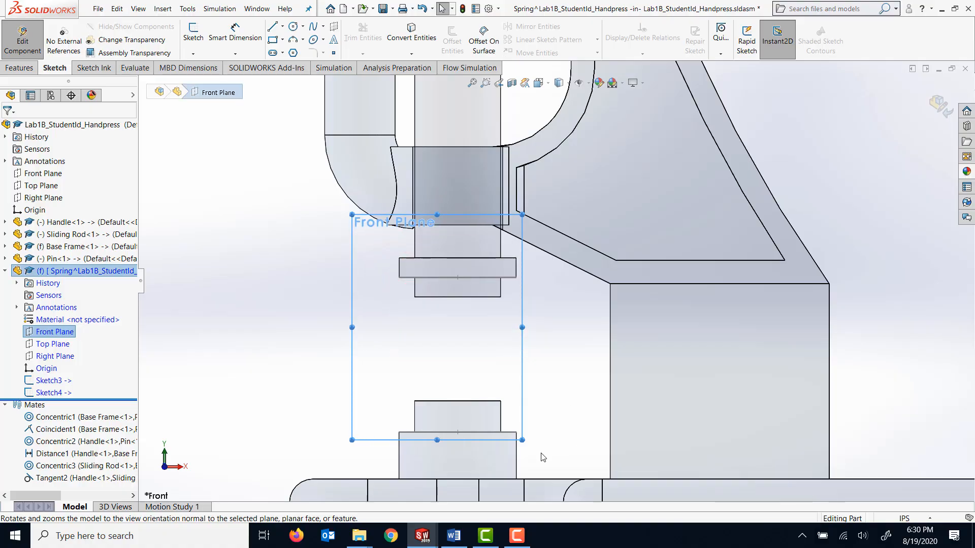
left_click_drag(524, 442, 547, 464)
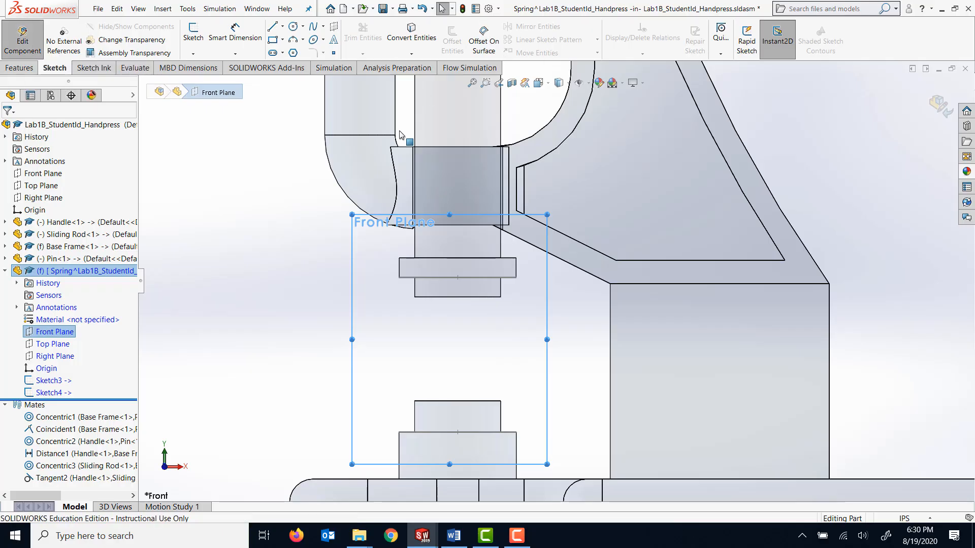
Step: Sketch a circle of about 1.94 mm radius on the Front Plane, centred on the flange's lower edge near its outer left end
left_click(194, 29)
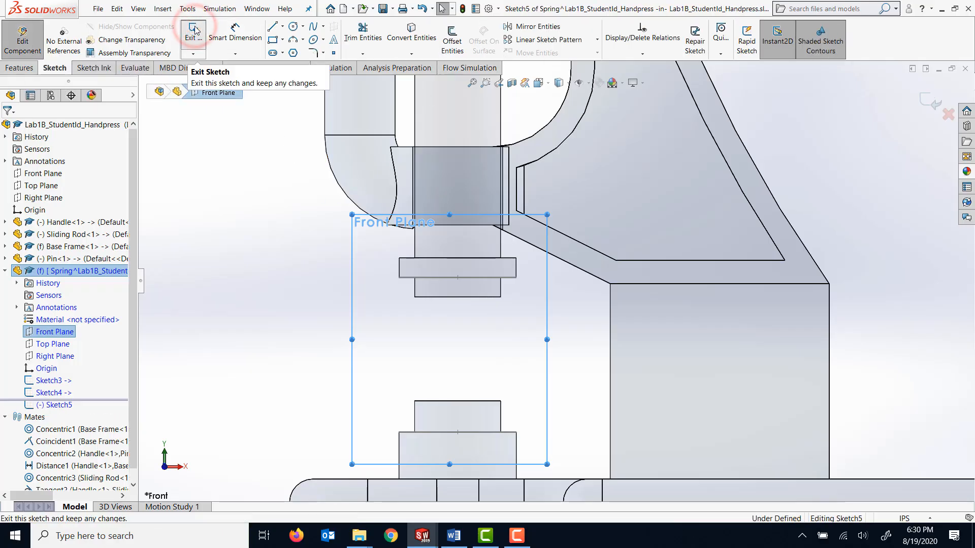
left_click(293, 28)
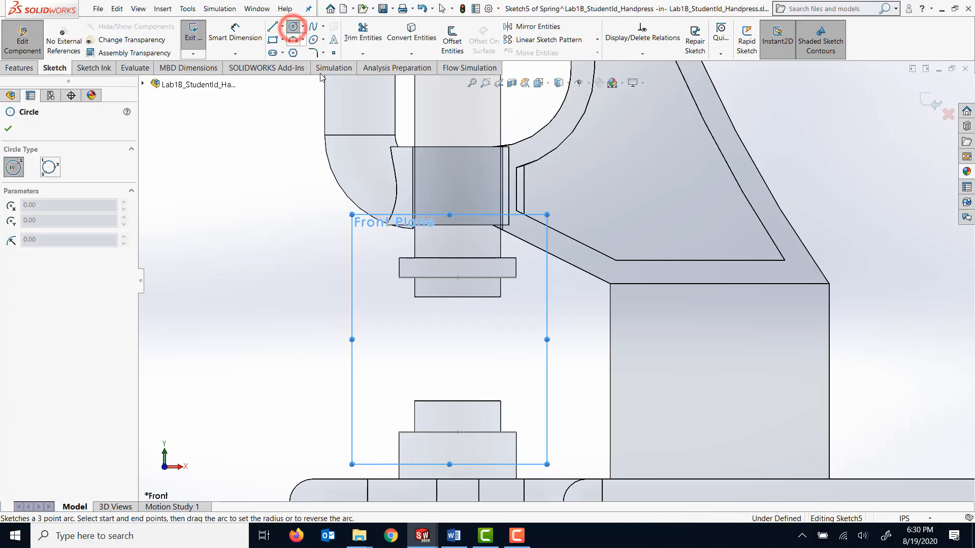
left_click(407, 277)
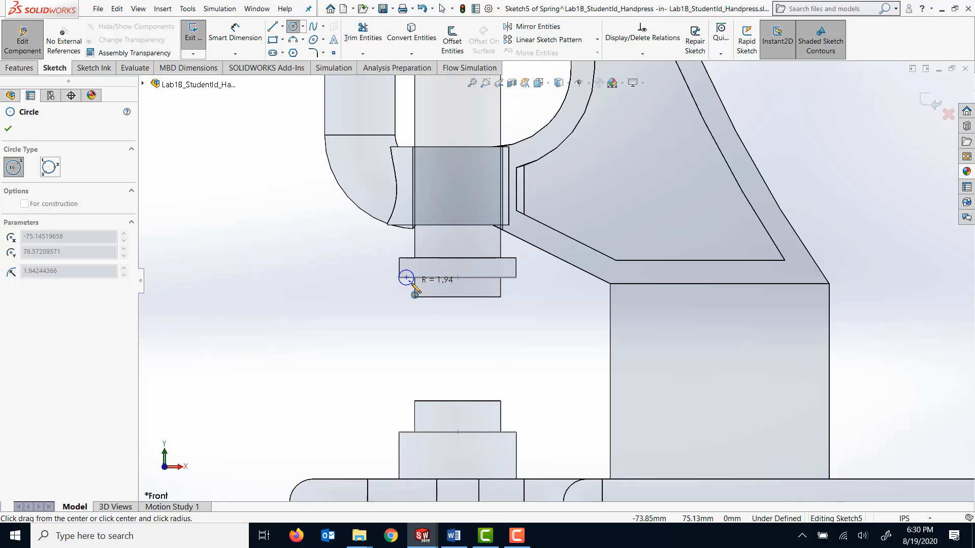
left_click(414, 289)
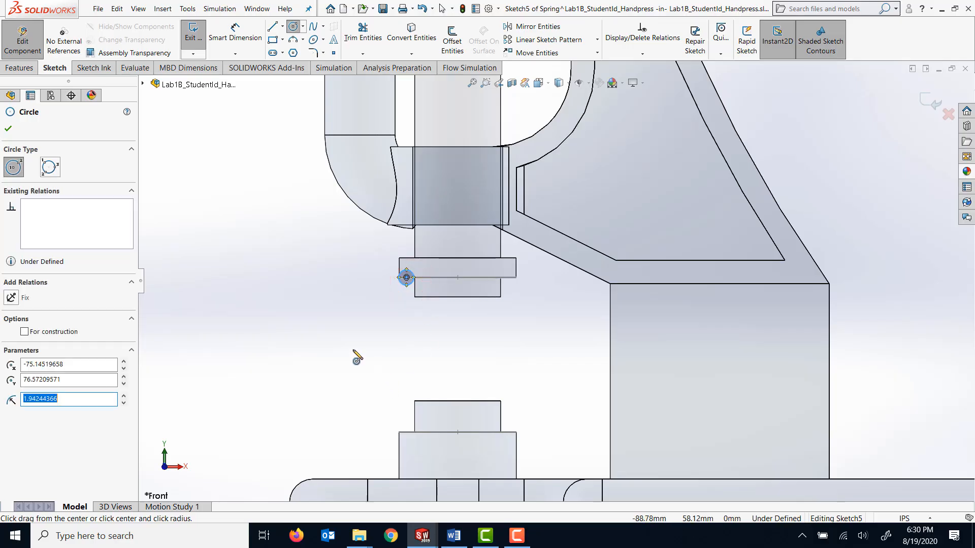
Step: Dimension the small circle's diameter, keeping its value as drawn
left_click(234, 33)
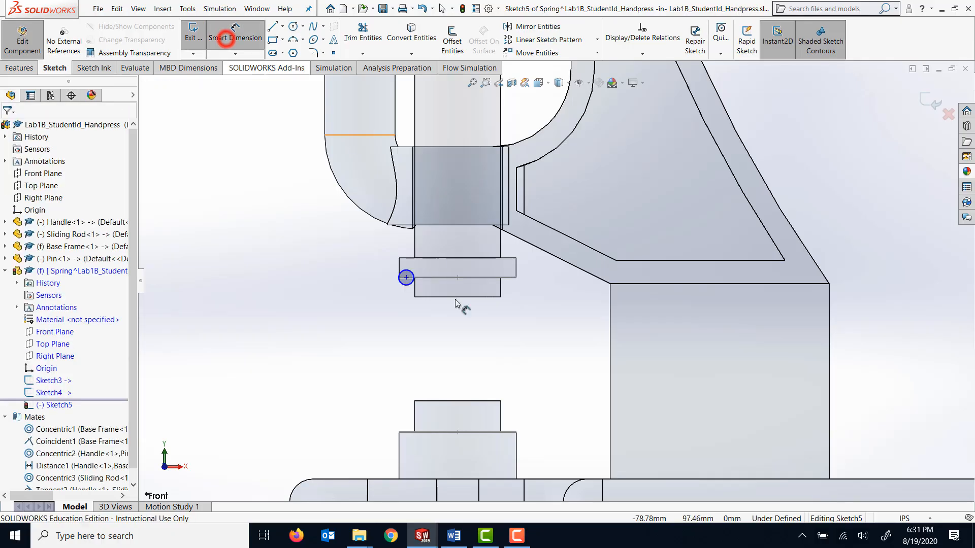
left_click(407, 278)
left_click(388, 311)
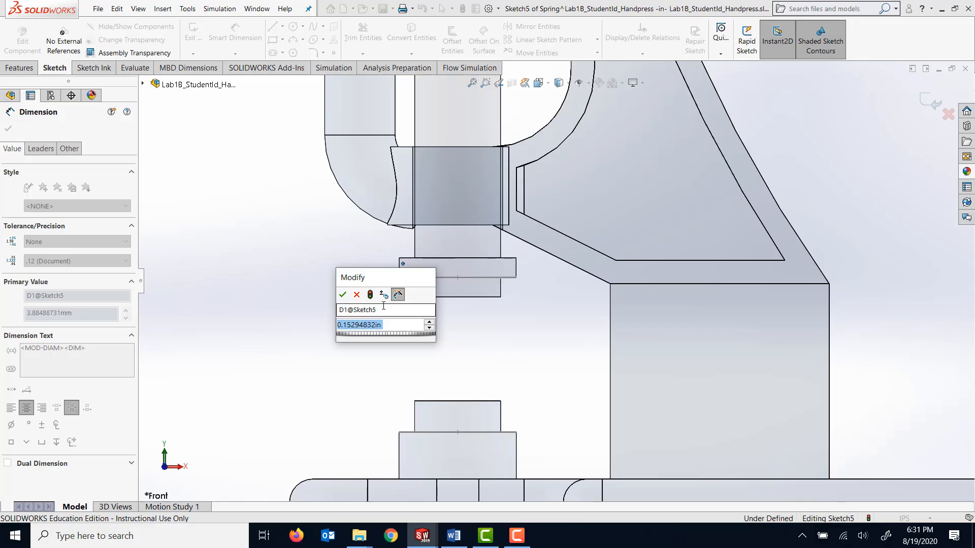
left_click(343, 295)
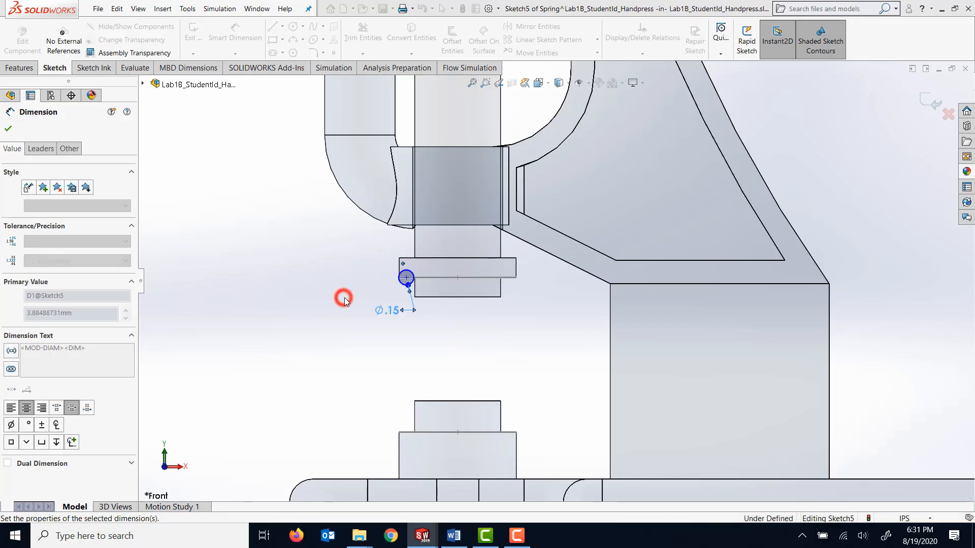
Step: Switch the document units to MMGS (millimeter, gram, second) and reopen the small circle's sketch for editing
left_click(930, 518)
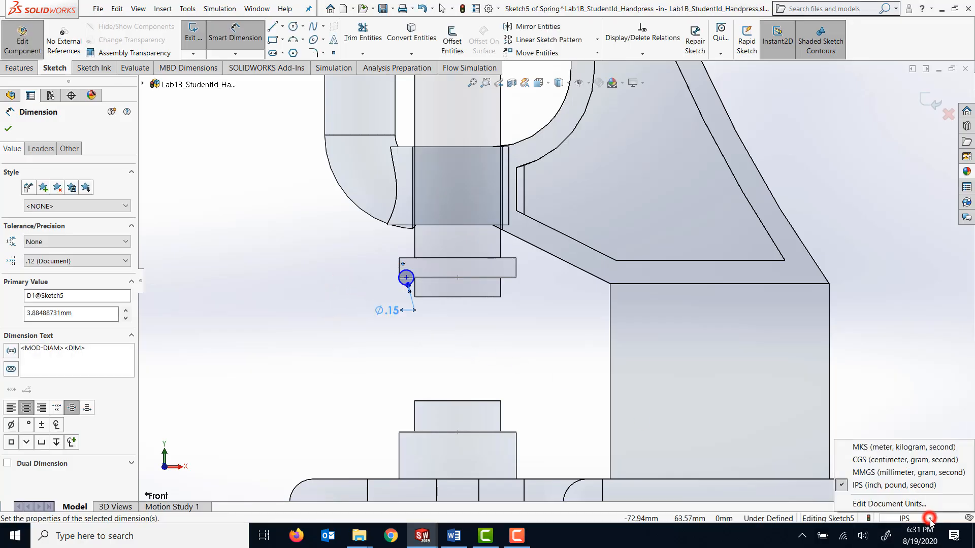
left_click(873, 473)
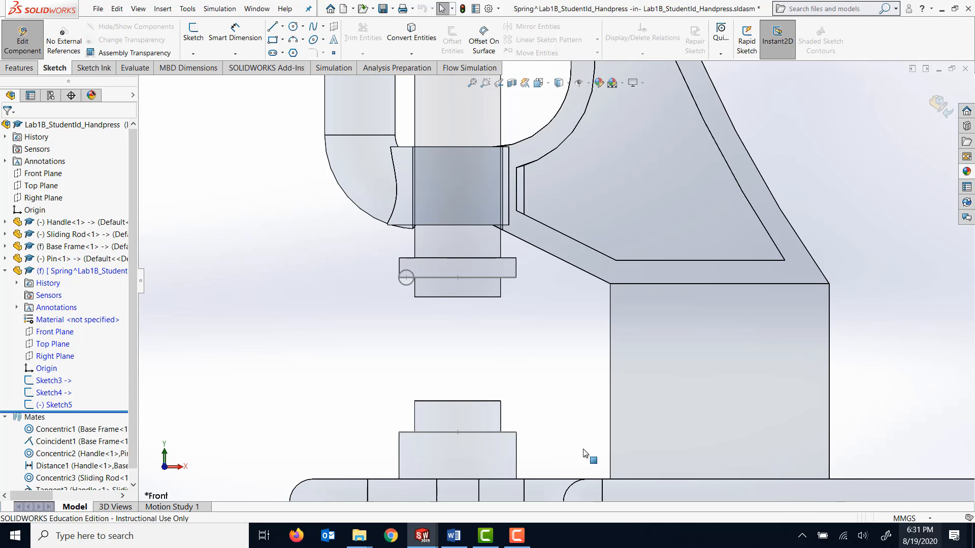
right_click(60, 405)
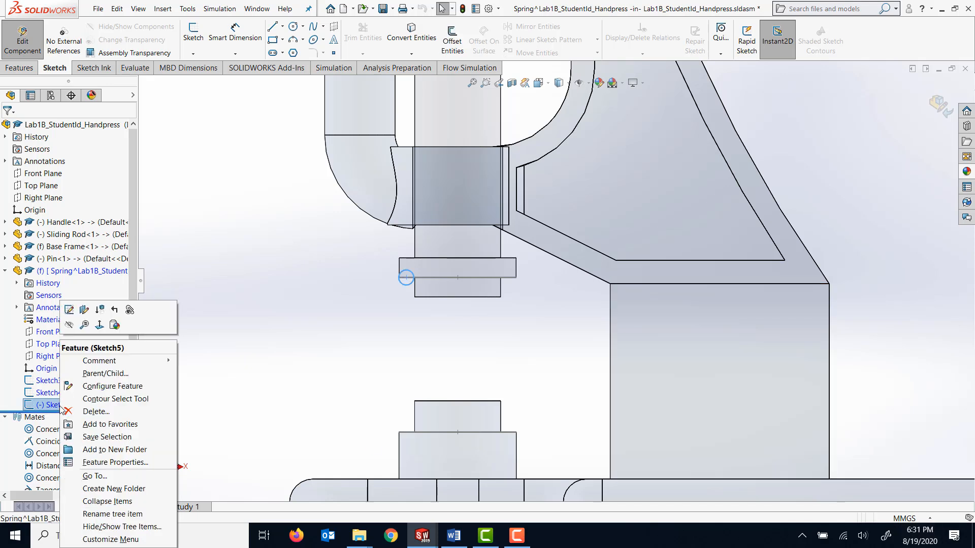
left_click(69, 311)
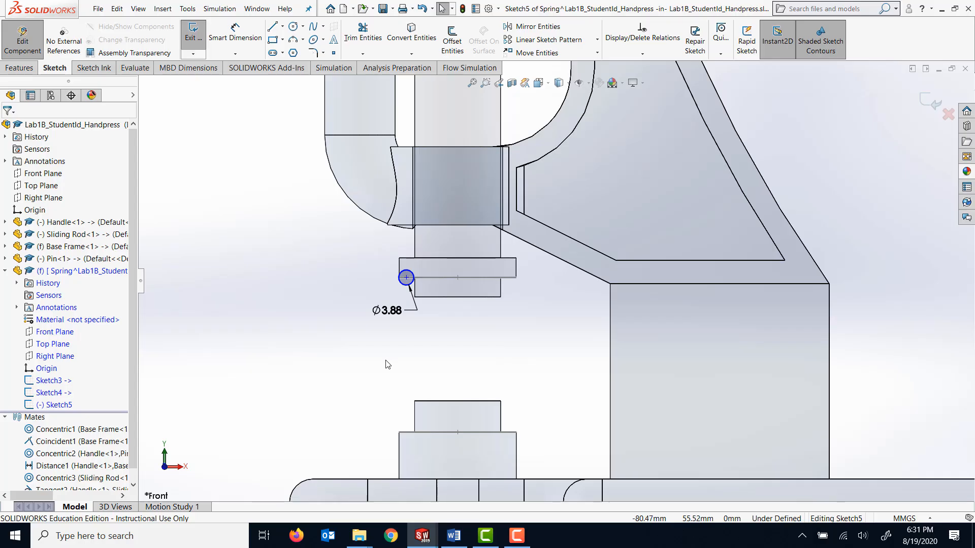
Step: Set the small circle's diameter to 2 mm
double_click(391, 312)
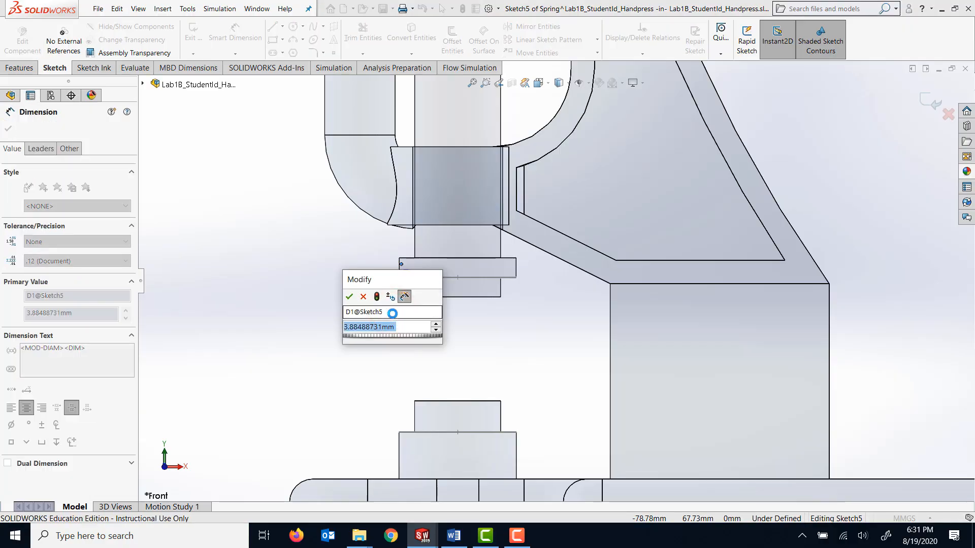
type("2")
key("Return")
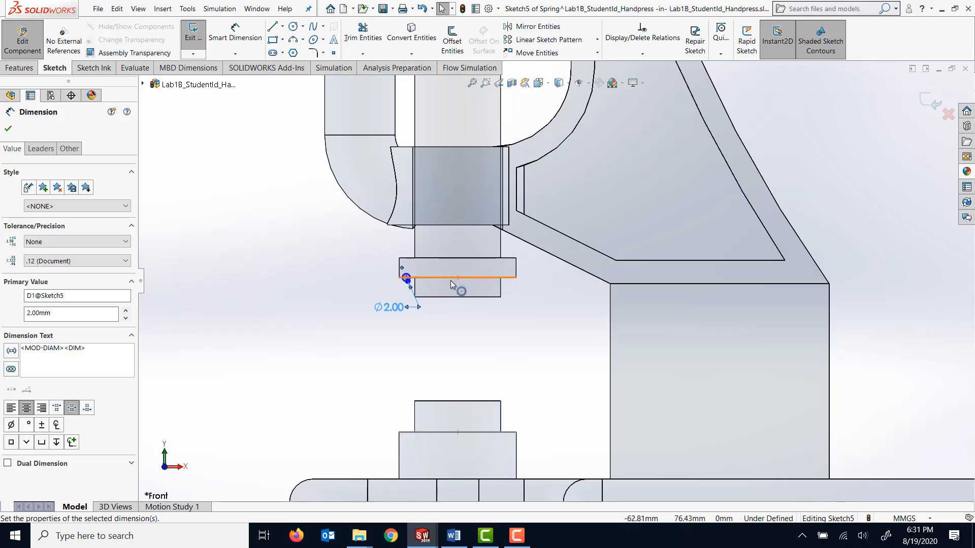
Step: Dimension the small circle's position relative to the converted circle on the underside of the rod flange
scroll(455, 306, "down", 3)
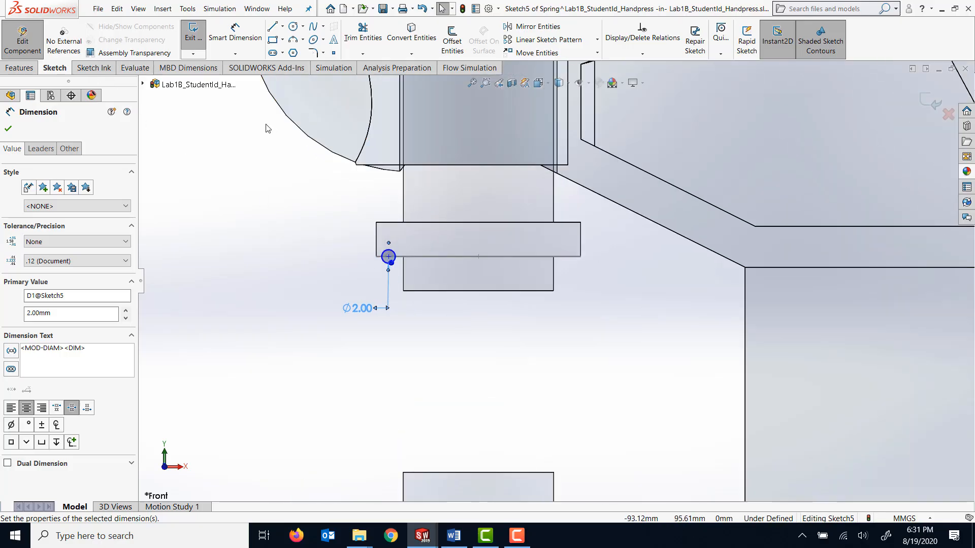
left_click(238, 36)
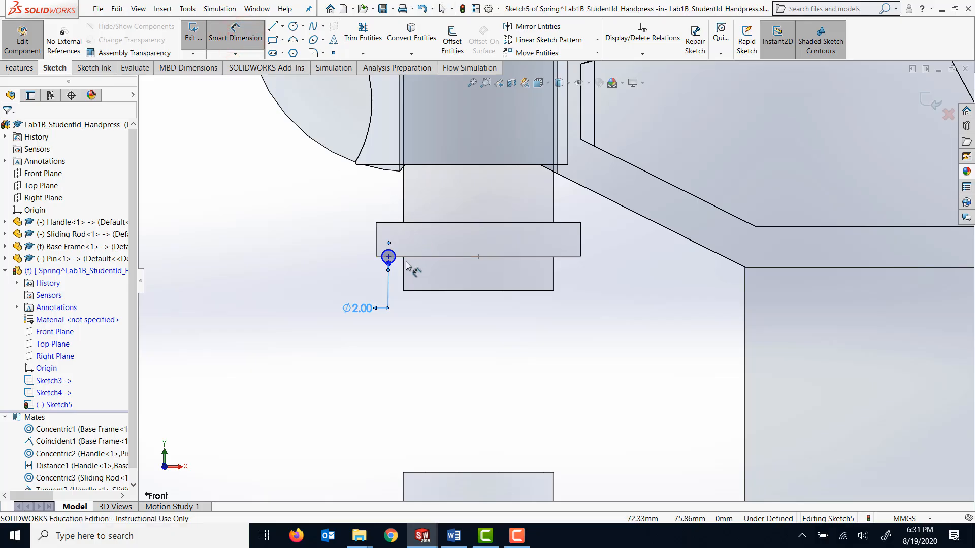
scroll(479, 261, "down", 5)
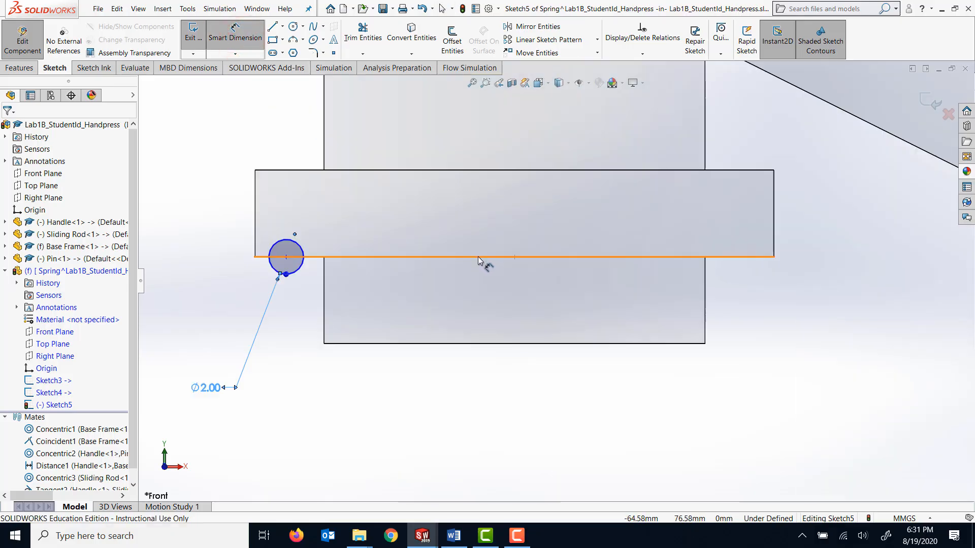
left_click(516, 258)
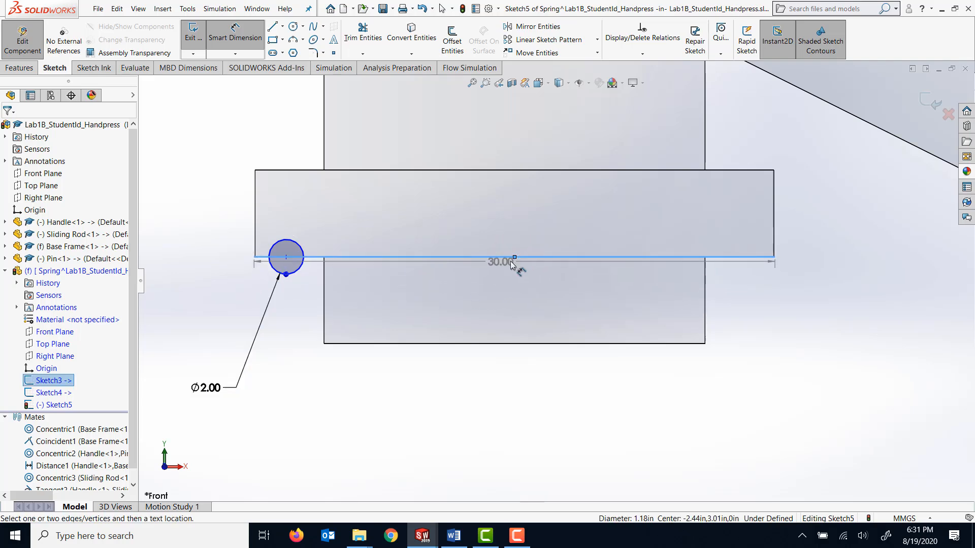
left_click(302, 275)
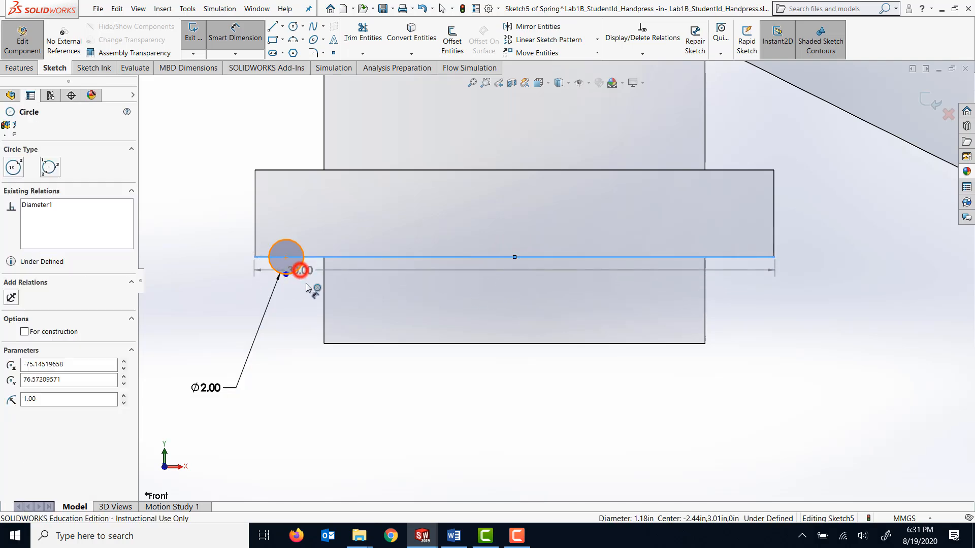
Step: Dimension the 2 mm circle's centre 14 mm horizontally from the centre of the rod collar's lower circle and exit the sketch
key("Escape")
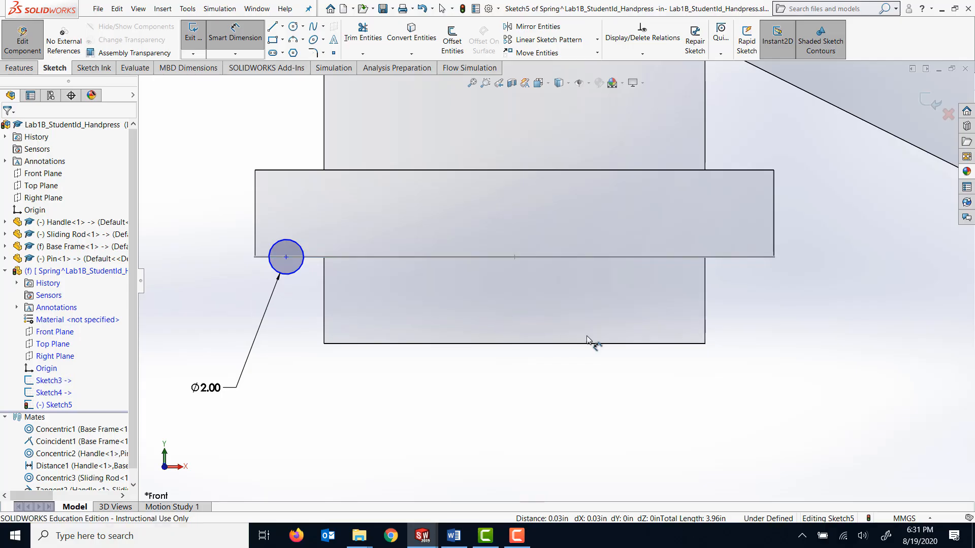
middle_click_drag(653, 346, 620, 330)
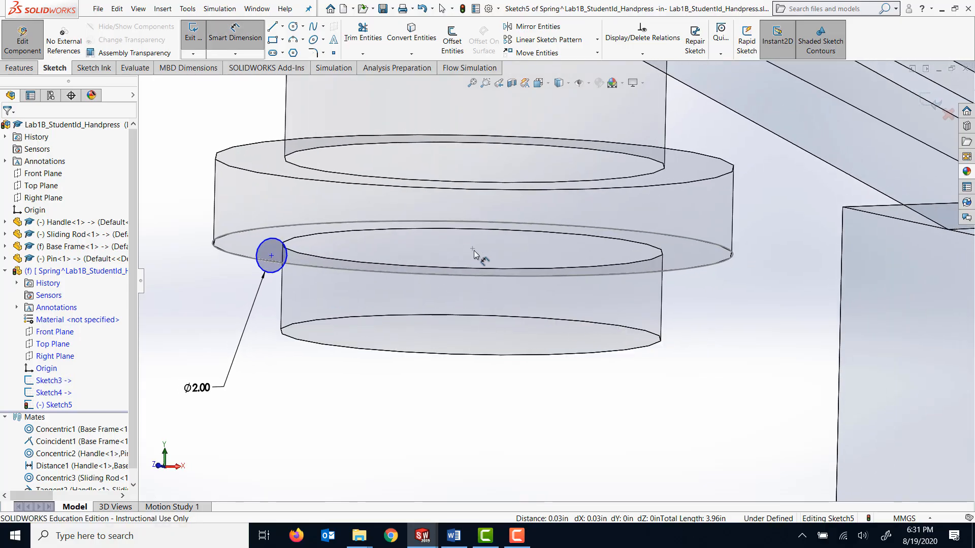
left_click(271, 256)
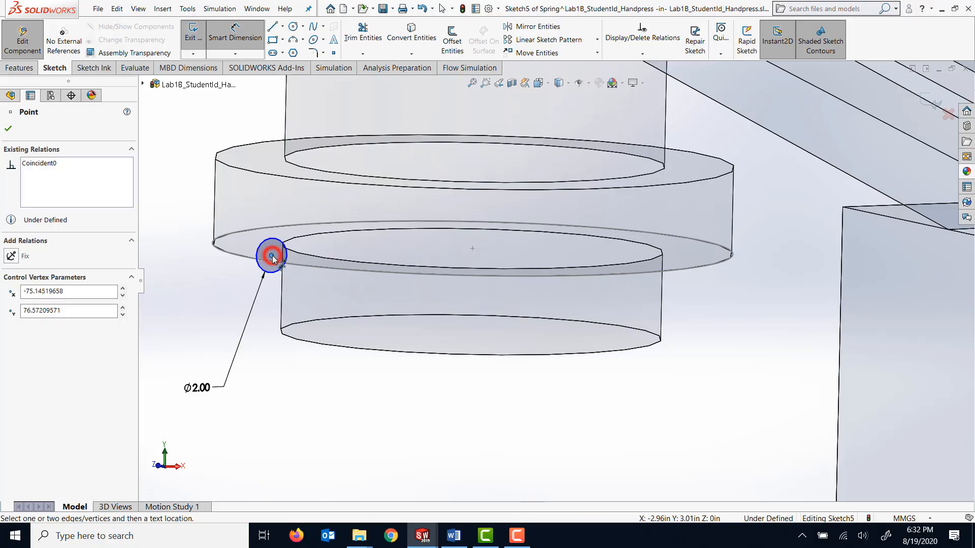
left_click(472, 251)
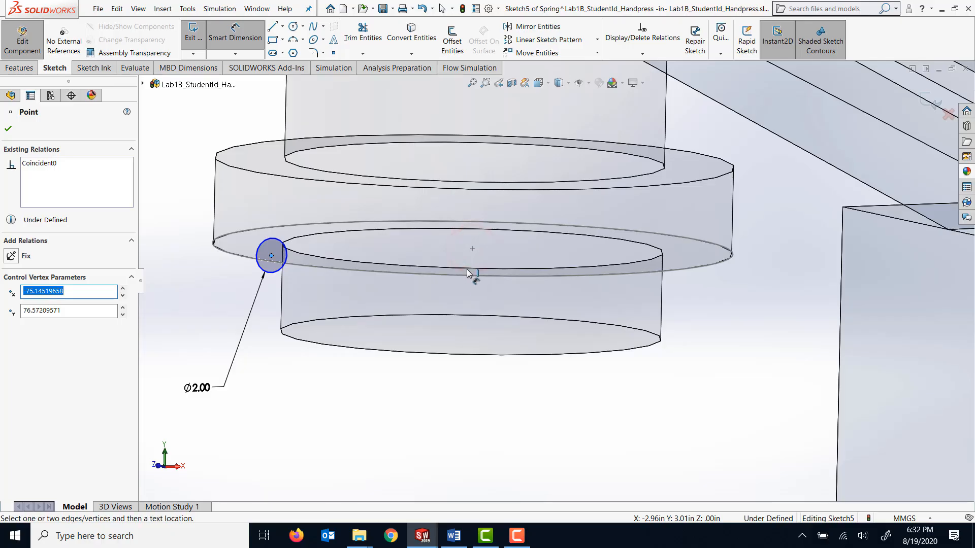
middle_click_drag(477, 320, 473, 292)
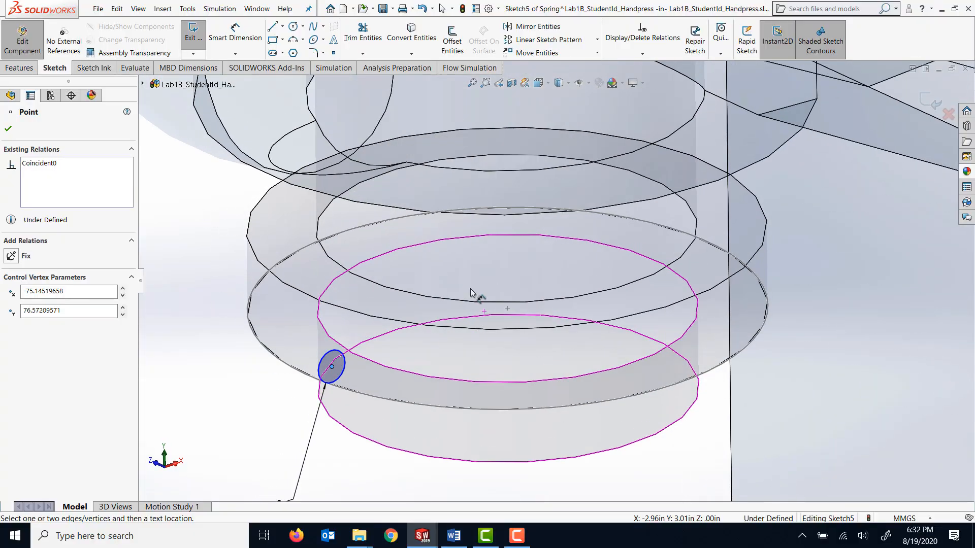
left_click(507, 310)
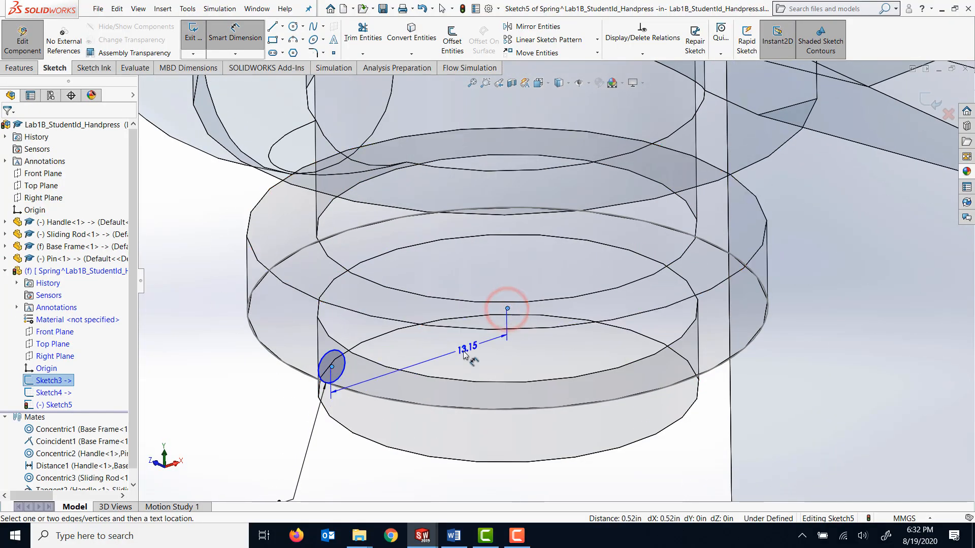
left_click(459, 358)
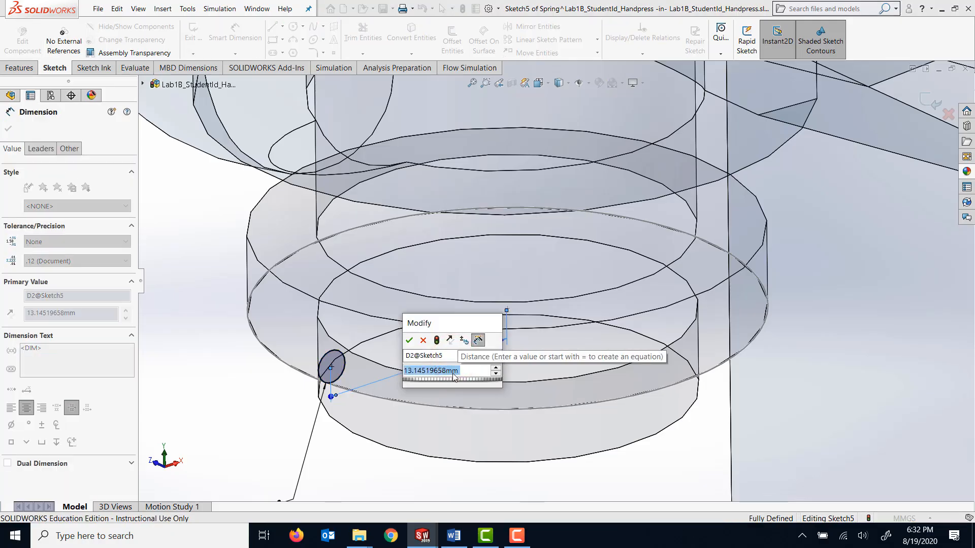
type("14")
key("Return")
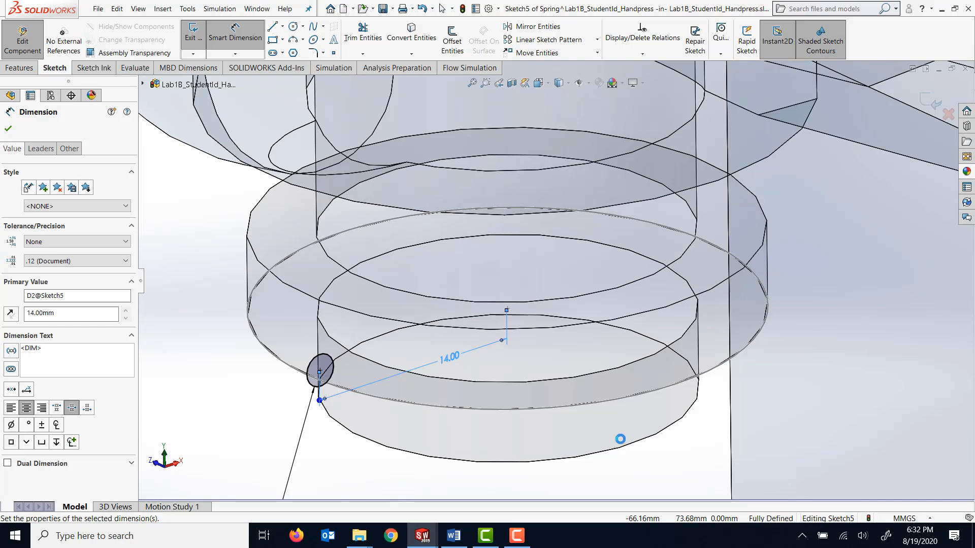
scroll(607, 406, "up", 3)
scroll(581, 380, "up", 6)
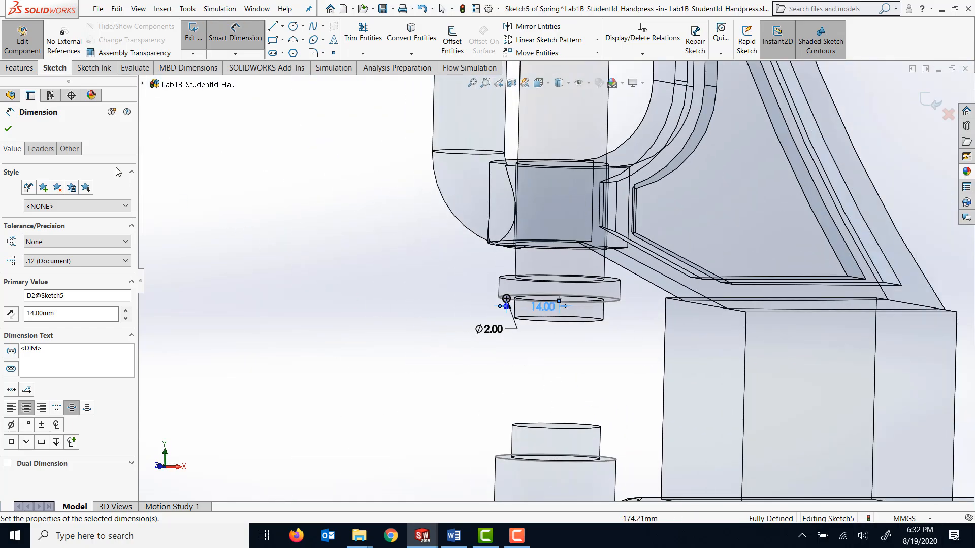
left_click(9, 129)
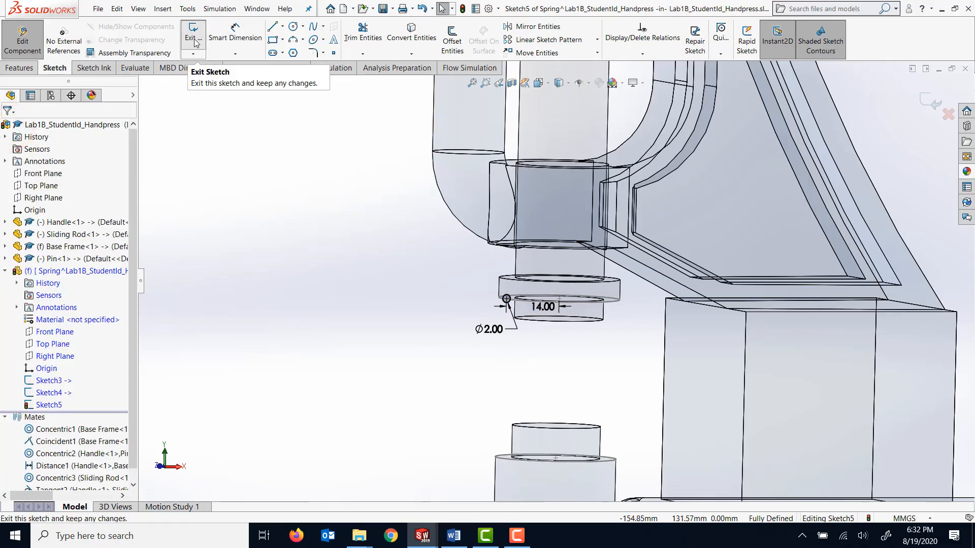
left_click(194, 40)
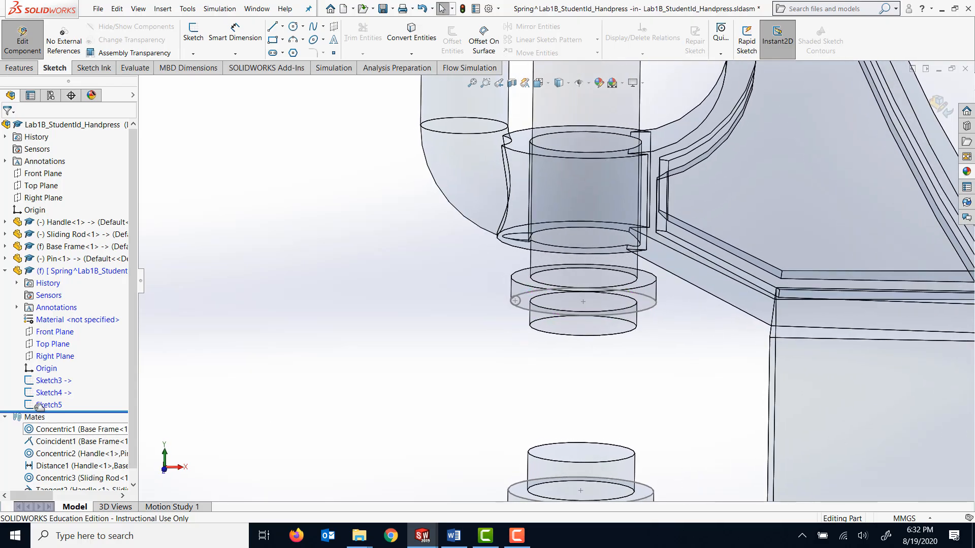
Step: On the spring's Front Plane, sketch a vertical line from the upper collar circle's centre to the lower boss circle's centre and exit the sketch
left_click(54, 333)
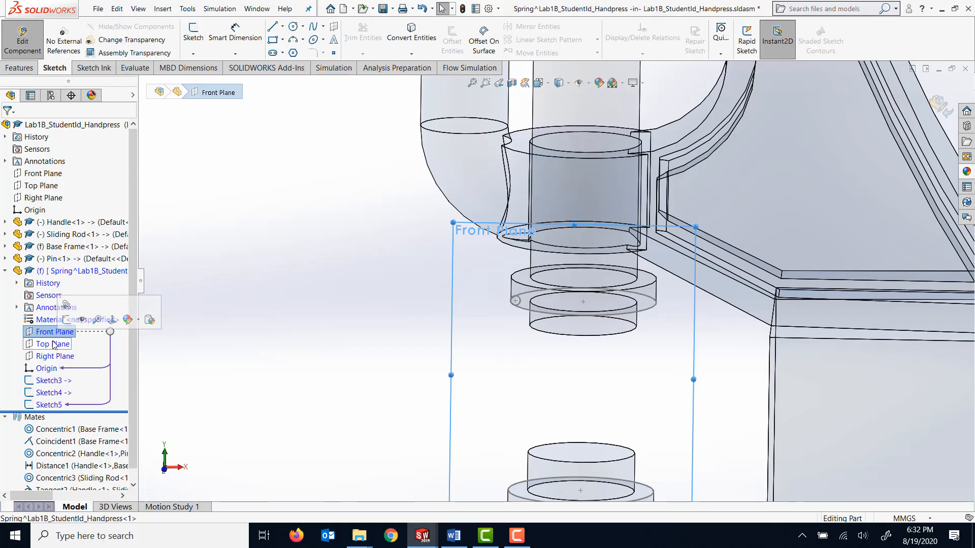
left_click(193, 32)
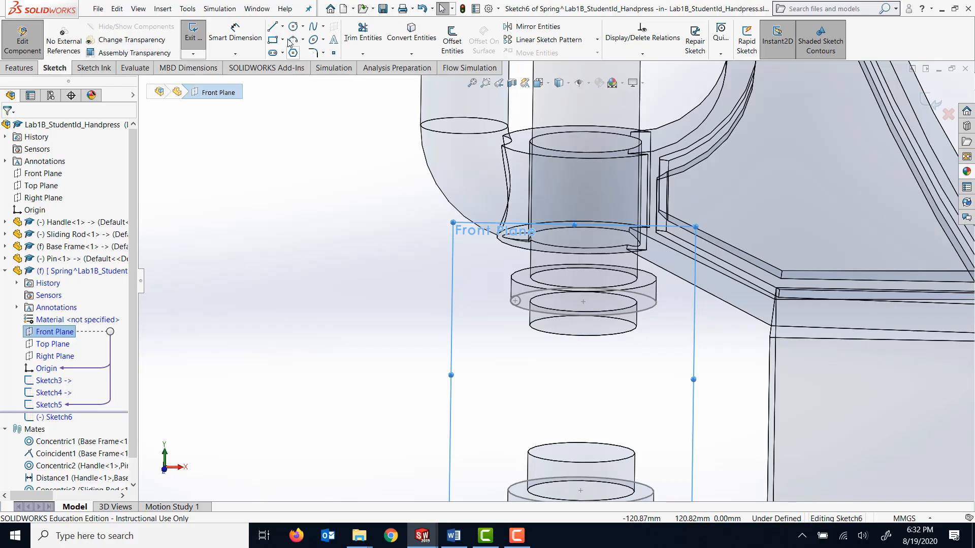
left_click(274, 29)
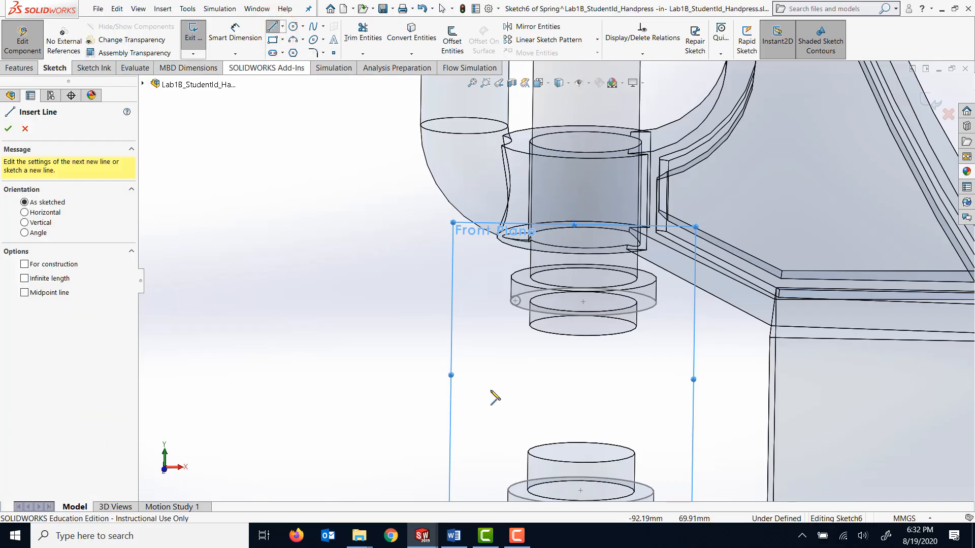
scroll(597, 432, "up", 2)
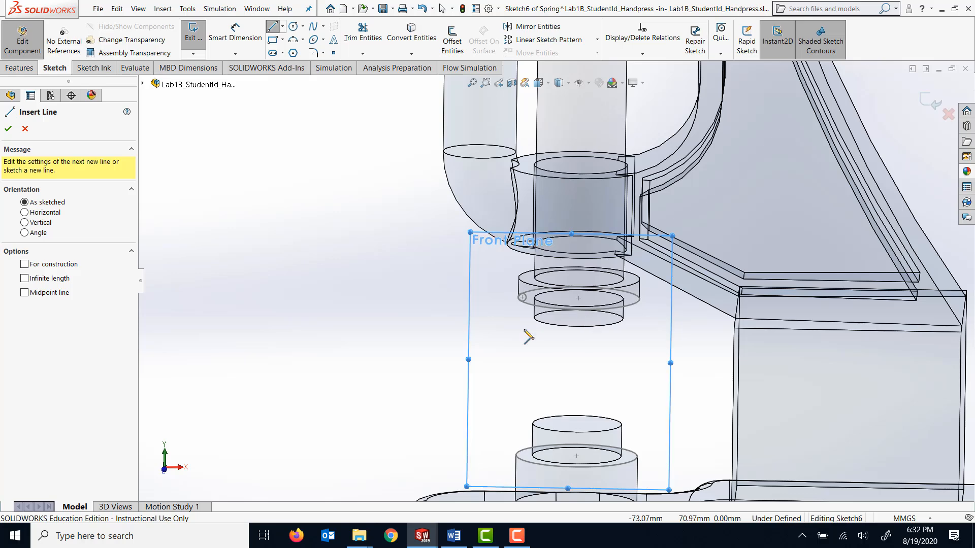
middle_click_drag(444, 319, 441, 307)
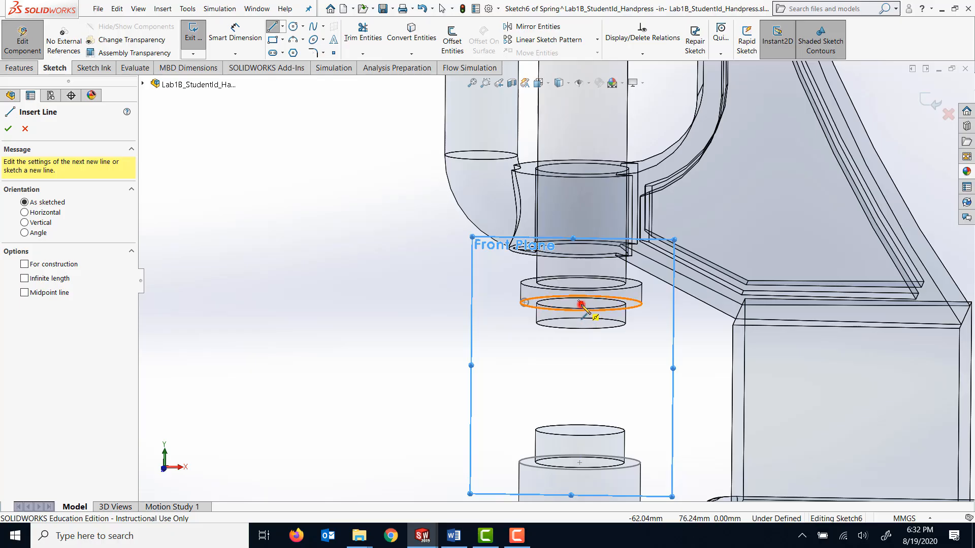
left_click(581, 305)
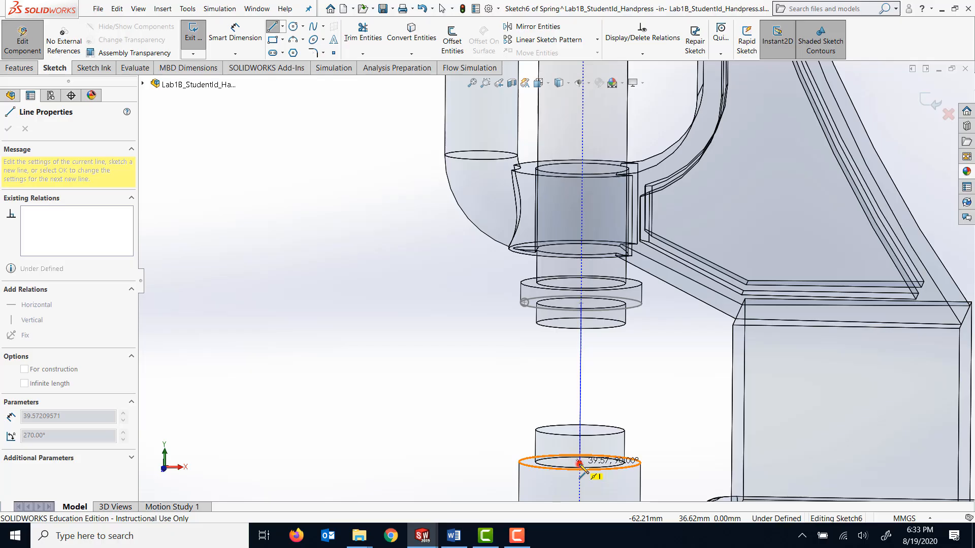
left_click(580, 463)
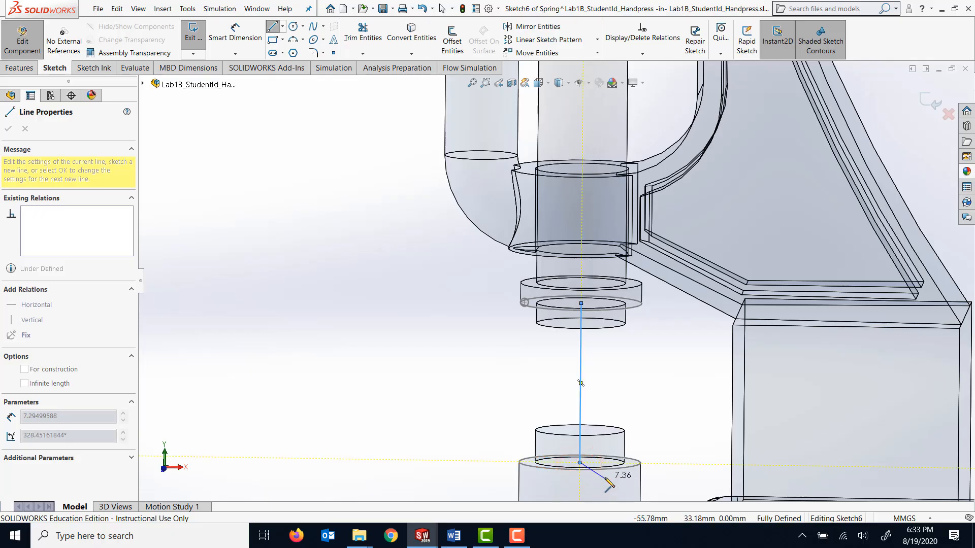
key("Escape")
scroll(642, 390, "up", 1)
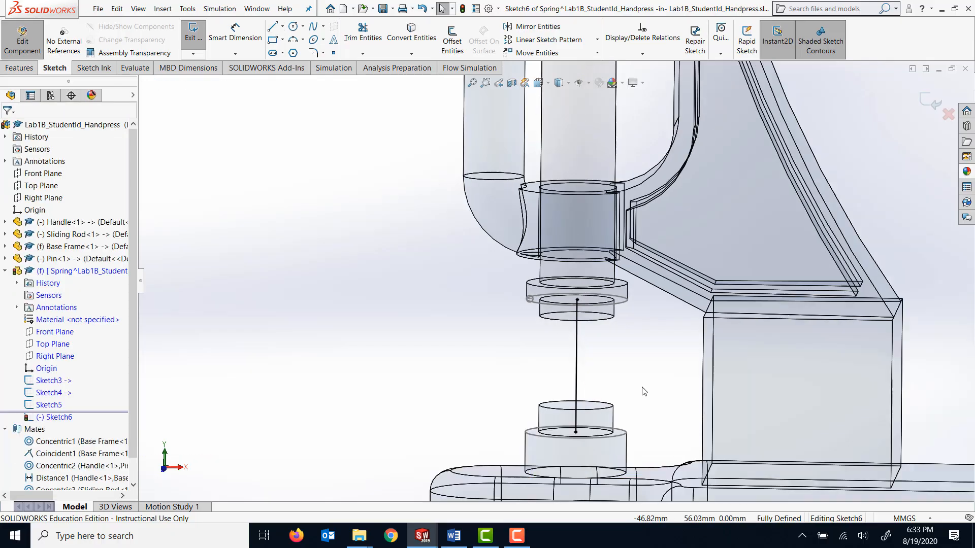
middle_click_drag(643, 391, 669, 396)
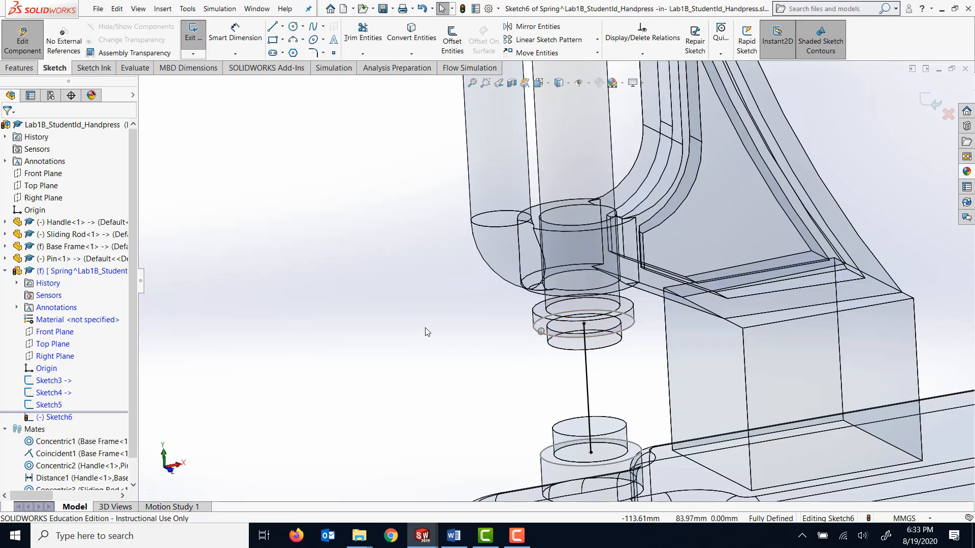
left_click(194, 35)
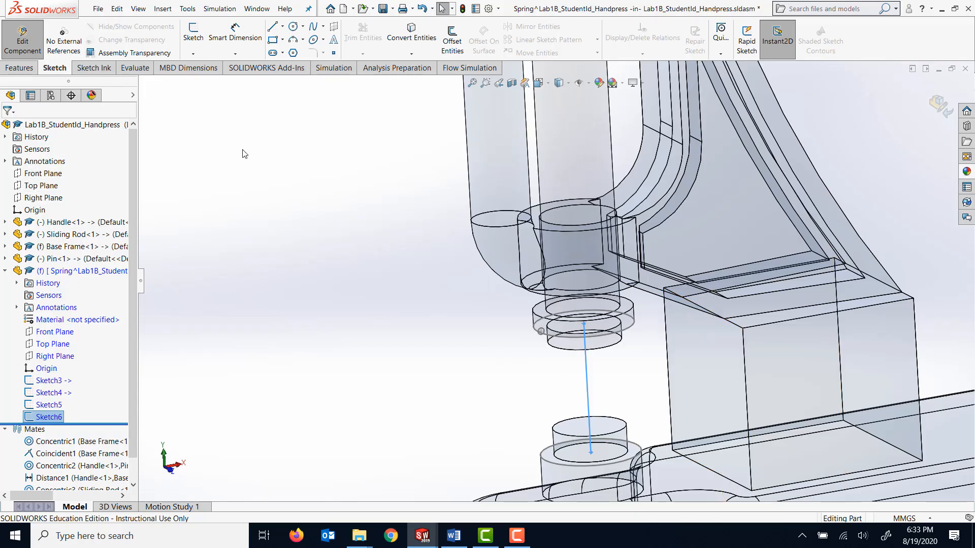
Step: Start a Swept Boss/Base with the 2 mm circle sketch as profile and the vertical line as path
left_click(21, 68)
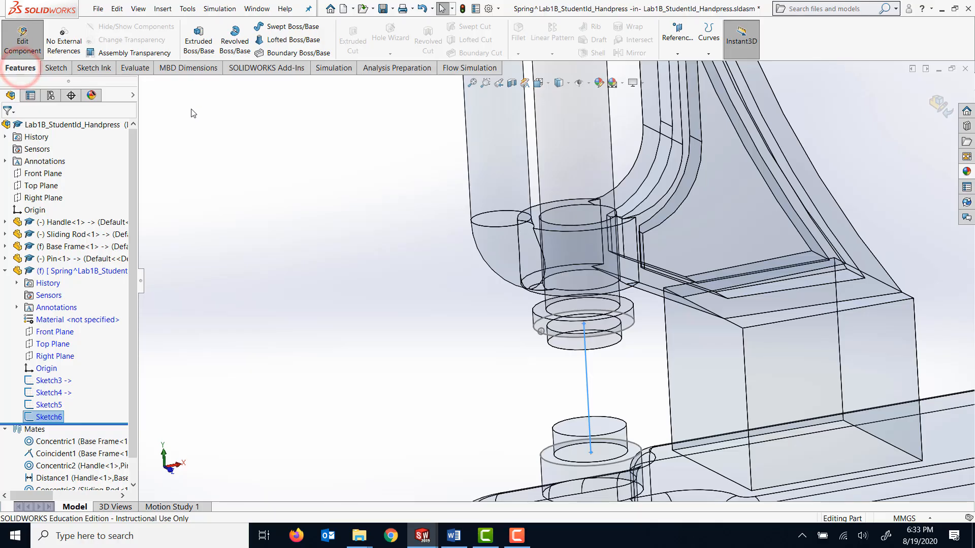
left_click(281, 30)
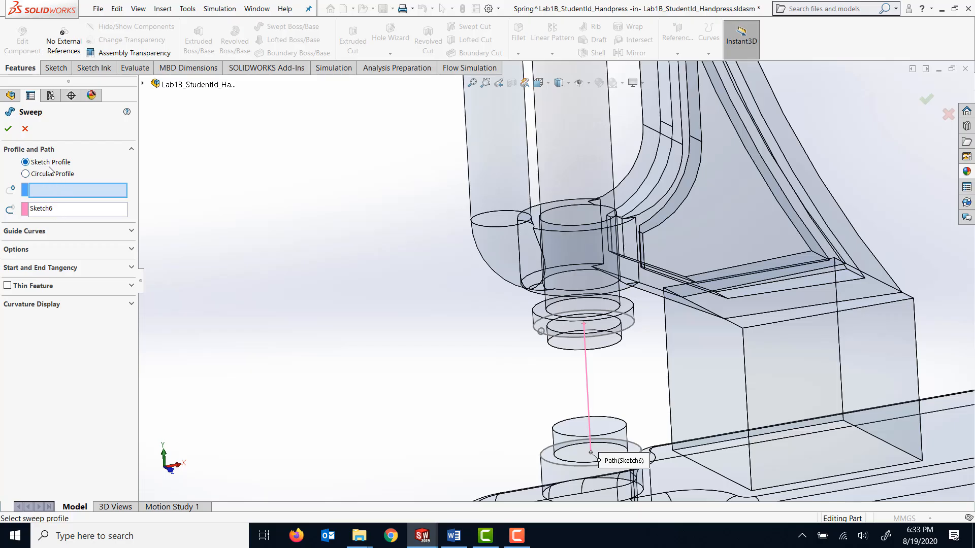
left_click(62, 191)
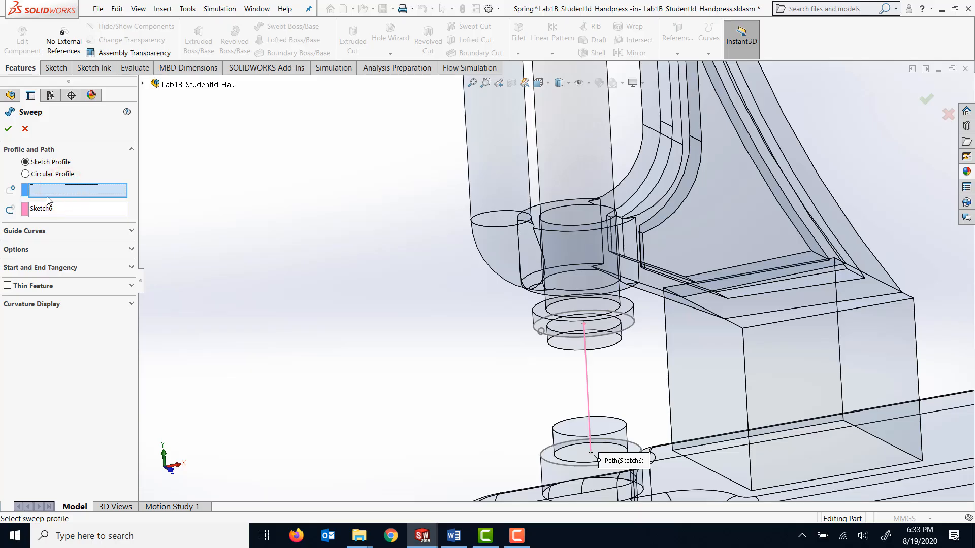
left_click(541, 335)
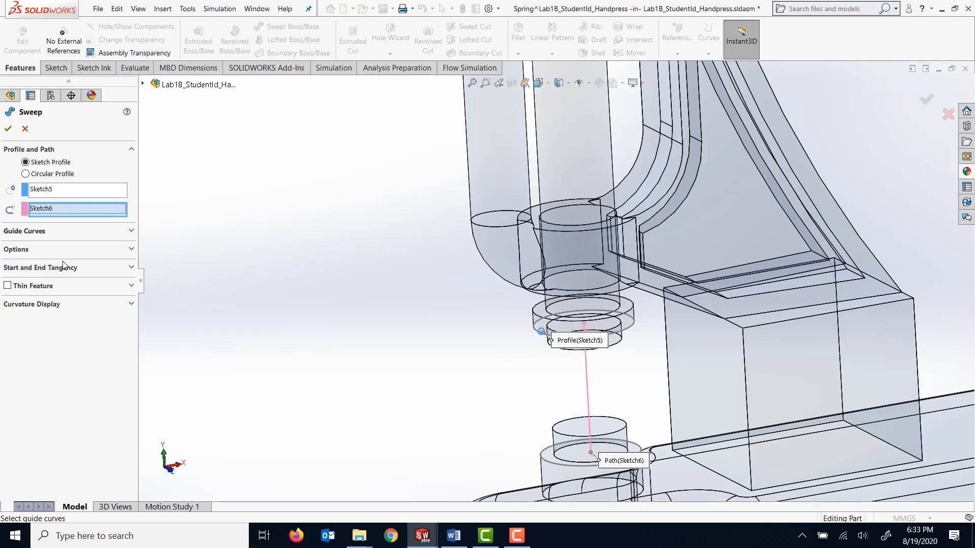
Step: Expand the sweep options and choose Follow Path as the profile orientation
left_click(132, 249)
left_click(129, 249)
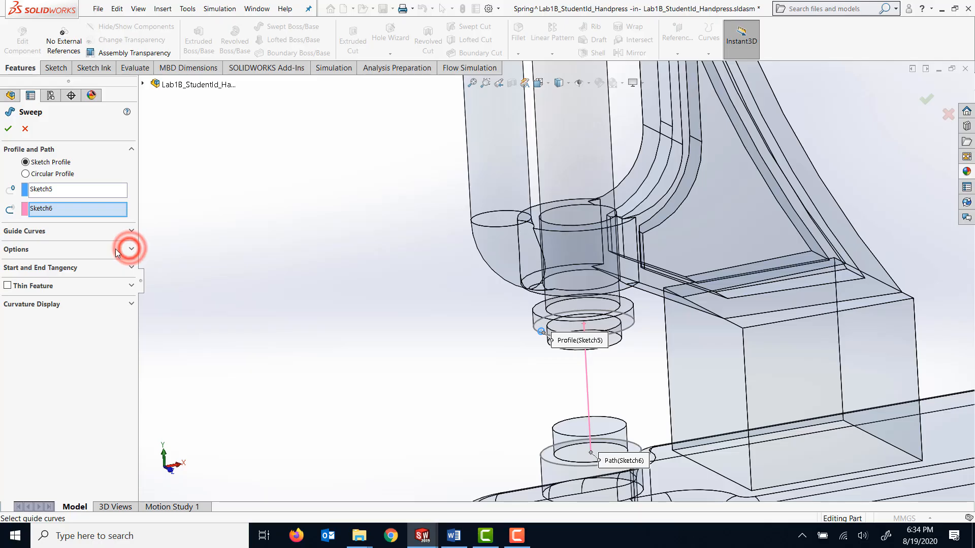
left_click(118, 251)
left_click(121, 273)
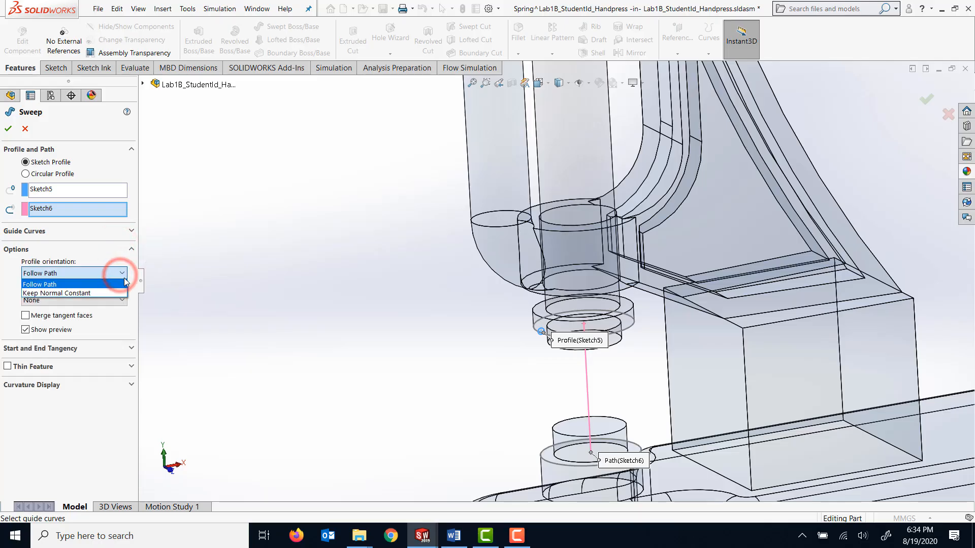
left_click(62, 285)
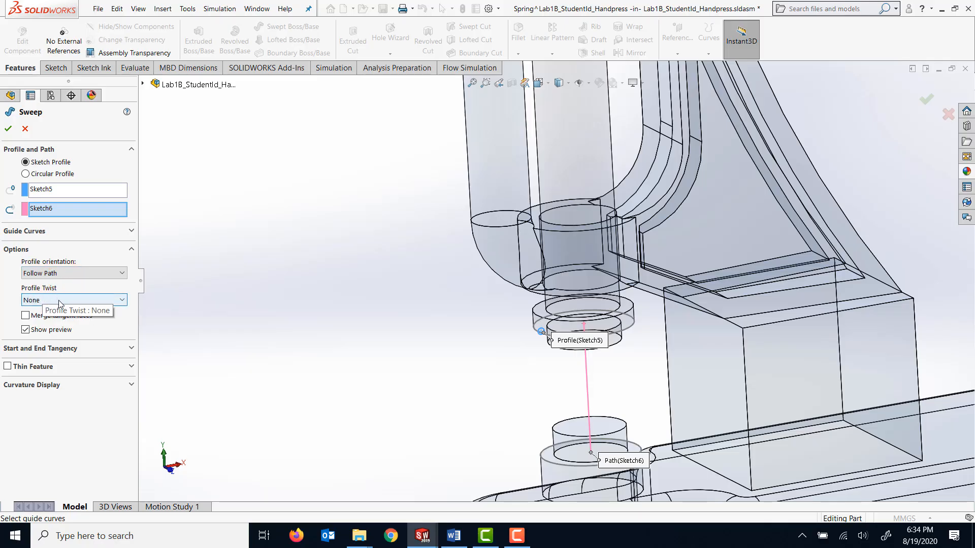
Step: Specify a profile twist value of 7 revolutions and complete the sweep to create the spring coil
left_click(65, 303)
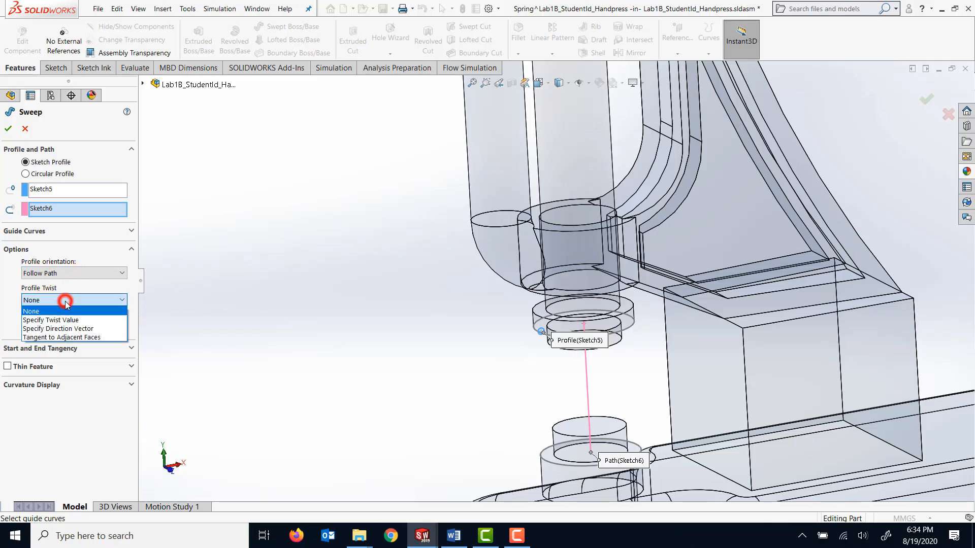
left_click(99, 321)
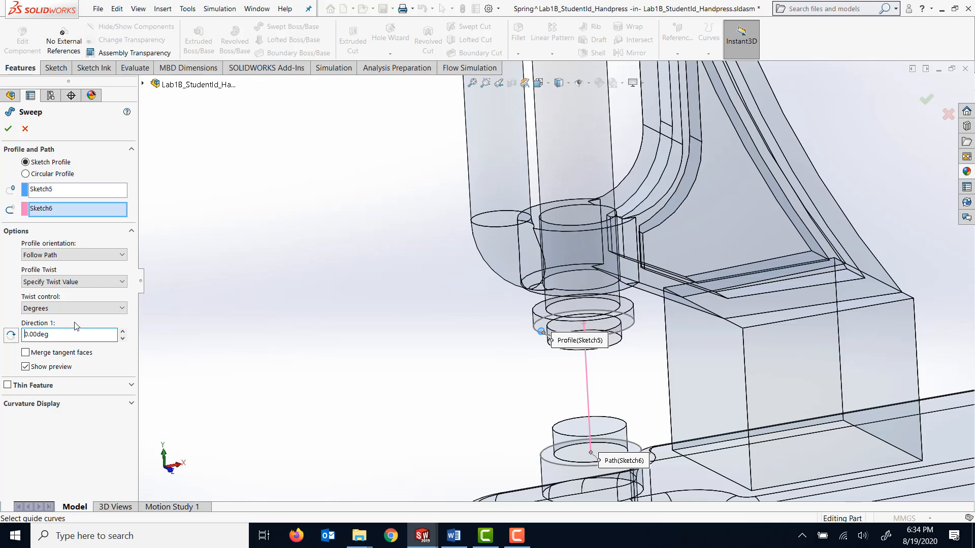
left_click(76, 308)
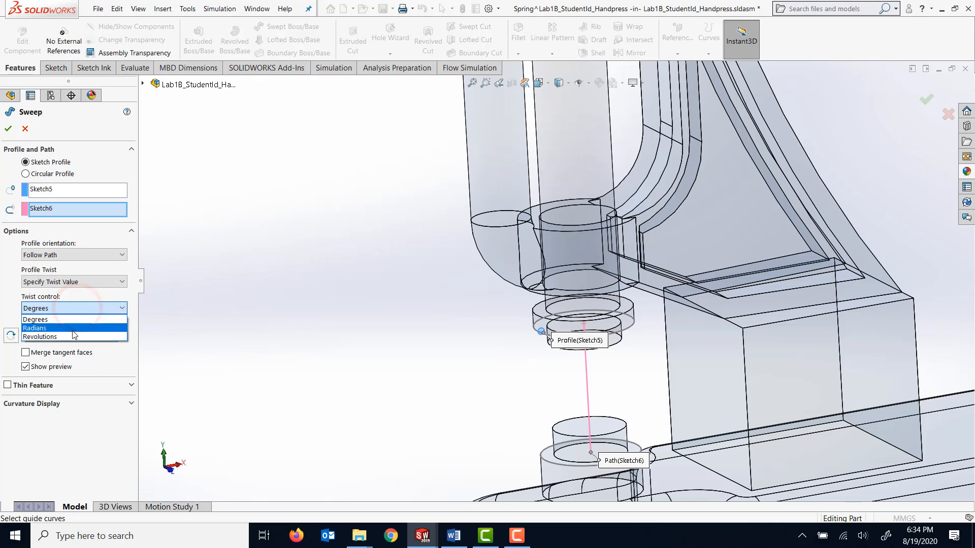
left_click(72, 337)
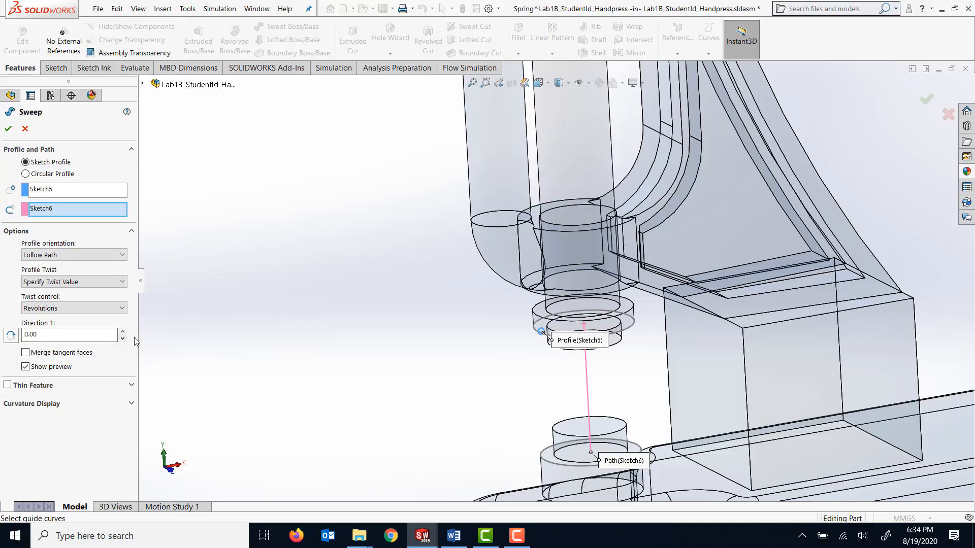
double_click(44, 332)
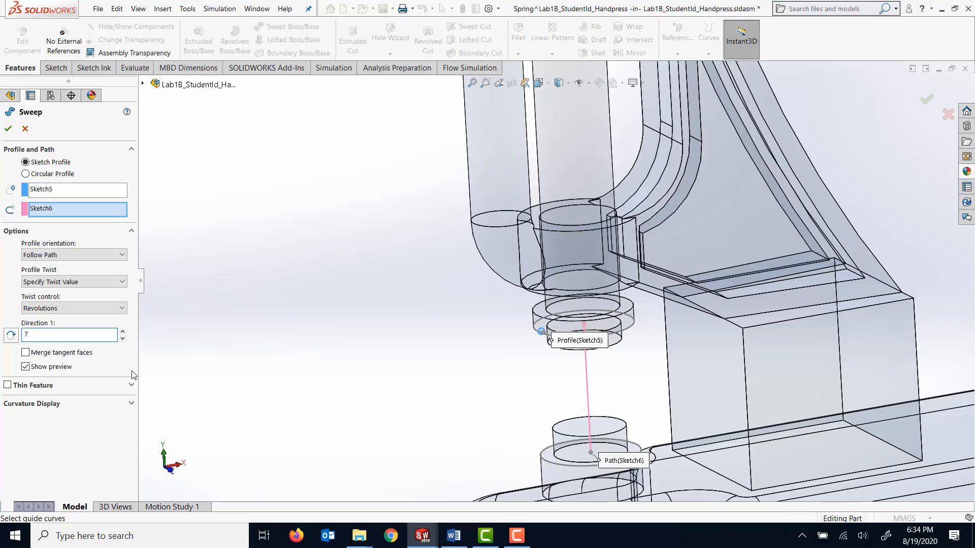
left_click(236, 325)
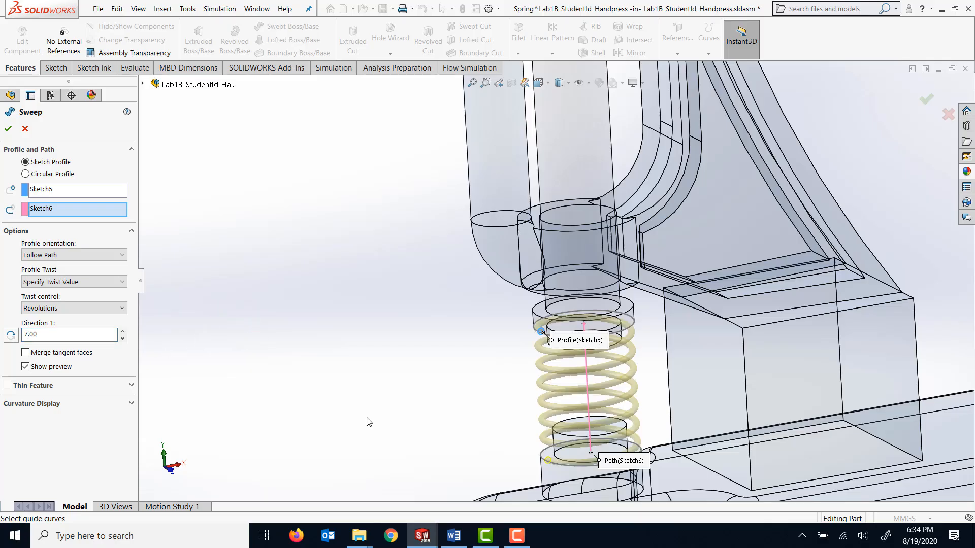
left_click(8, 129)
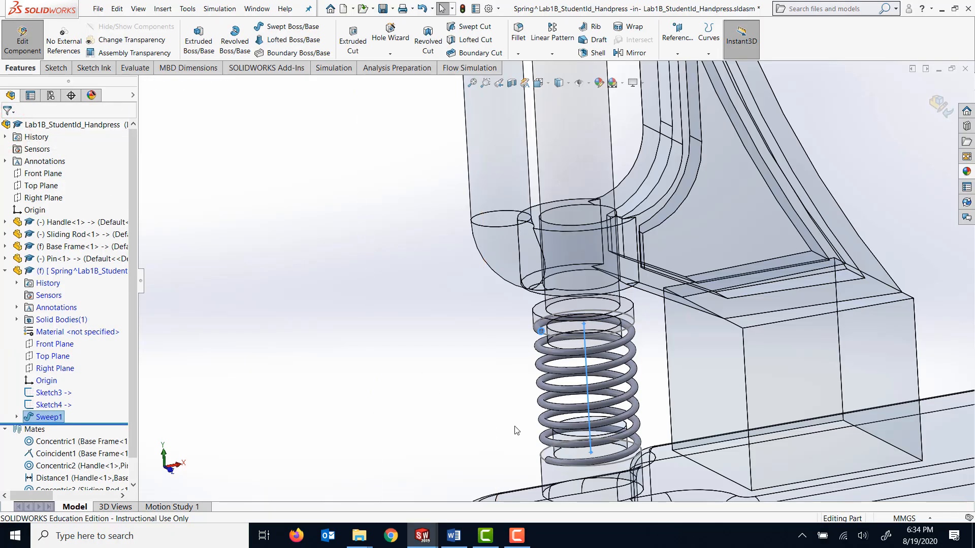
Step: Trim the spring's lower coil end with a 1 mm blind Extruded Cut from the circle on top of the lower boss
left_click(447, 381)
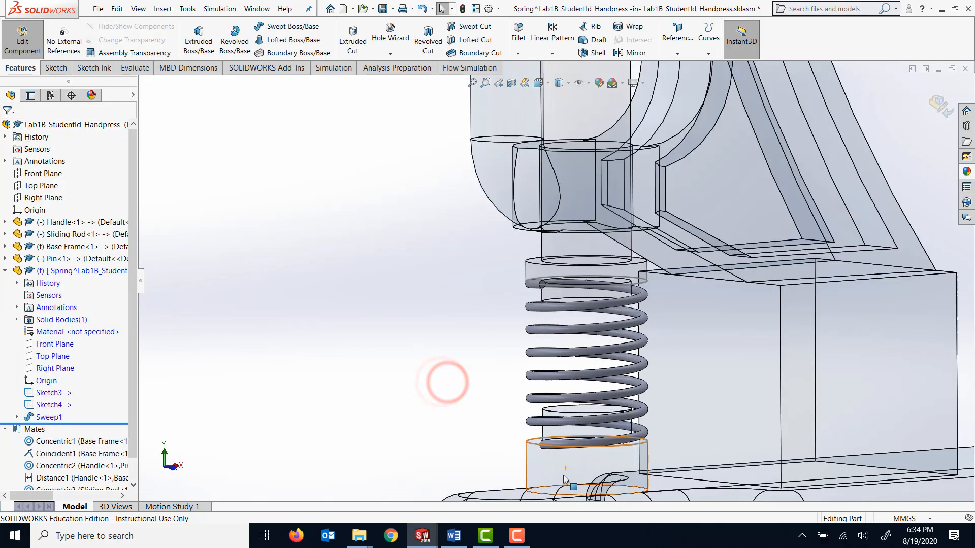
scroll(565, 480, "down", 3)
middle_click_drag(545, 437, 576, 410)
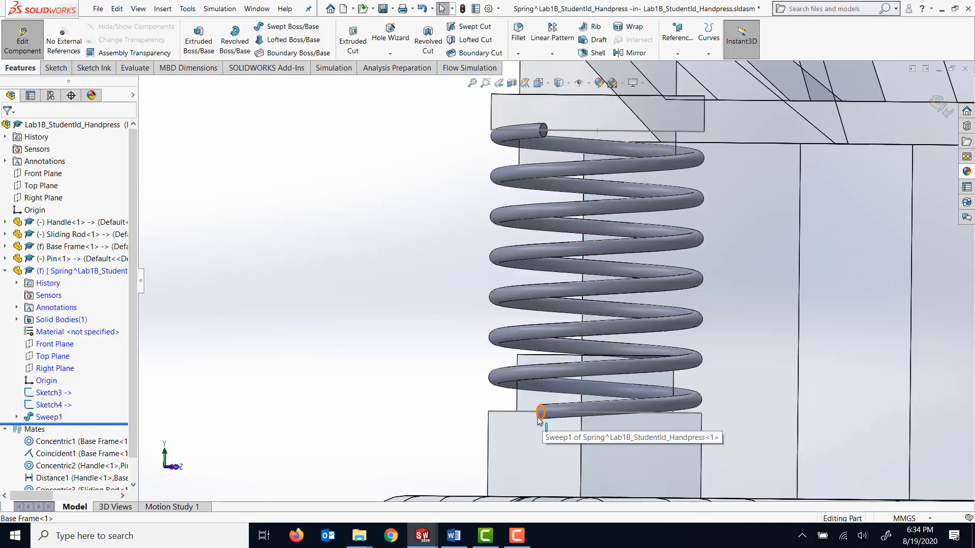
mouse_move(443, 382)
middle_mouse_down()
mouse_move(432, 398)
mouse_move(443, 397)
middle_mouse_up()
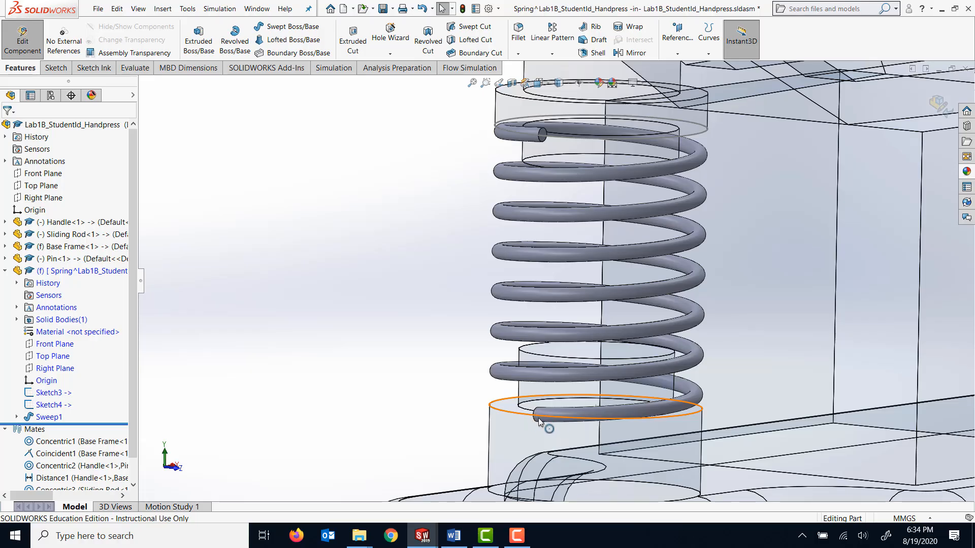
middle_click_drag(446, 300, 458, 293)
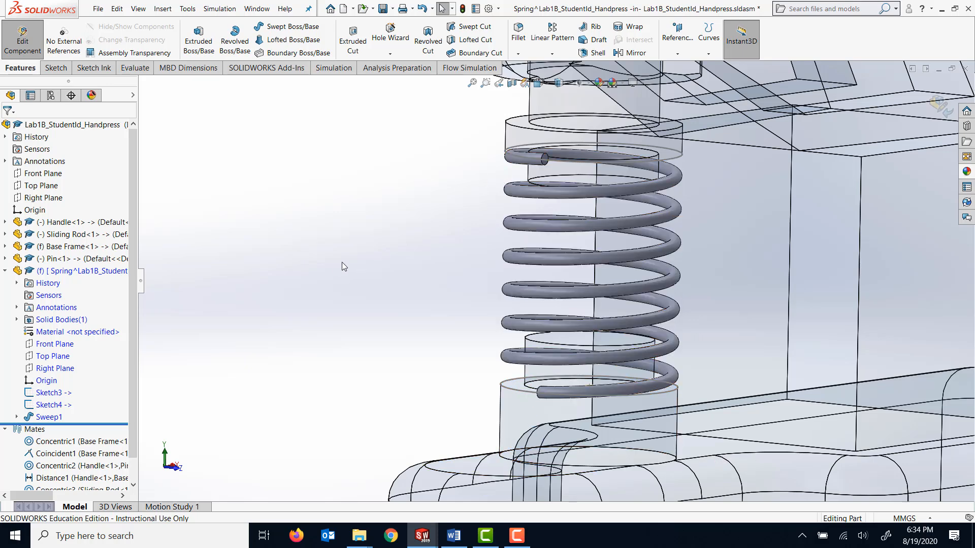
left_click(355, 44)
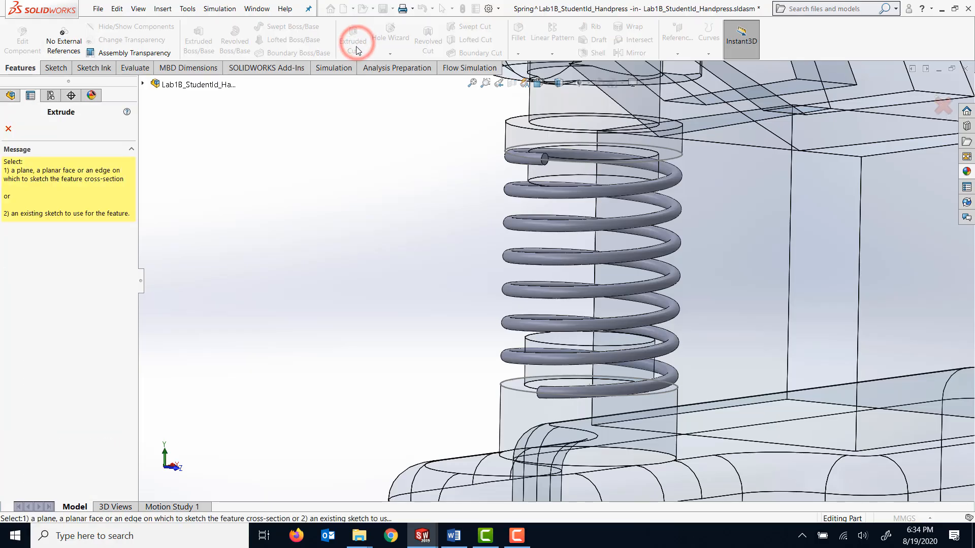
left_click(518, 392)
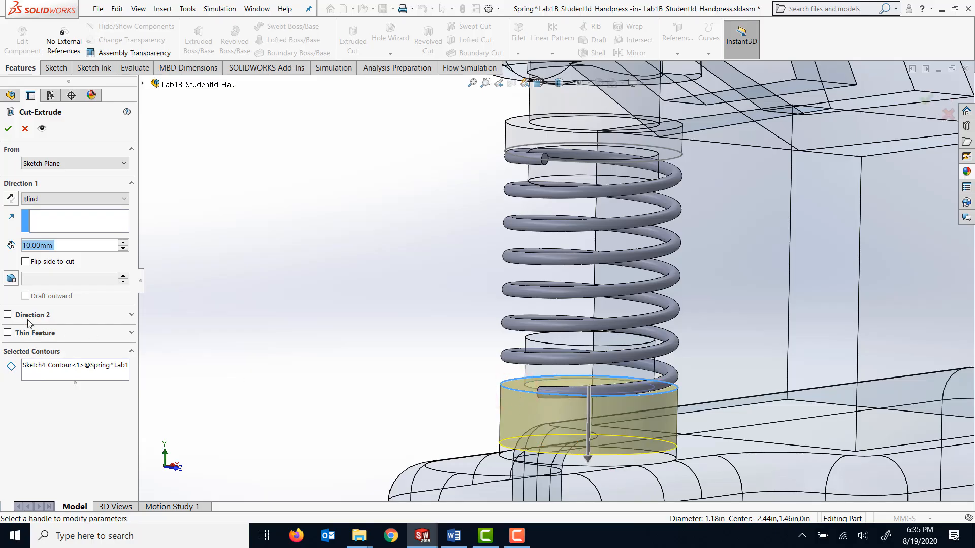
double_click(62, 246)
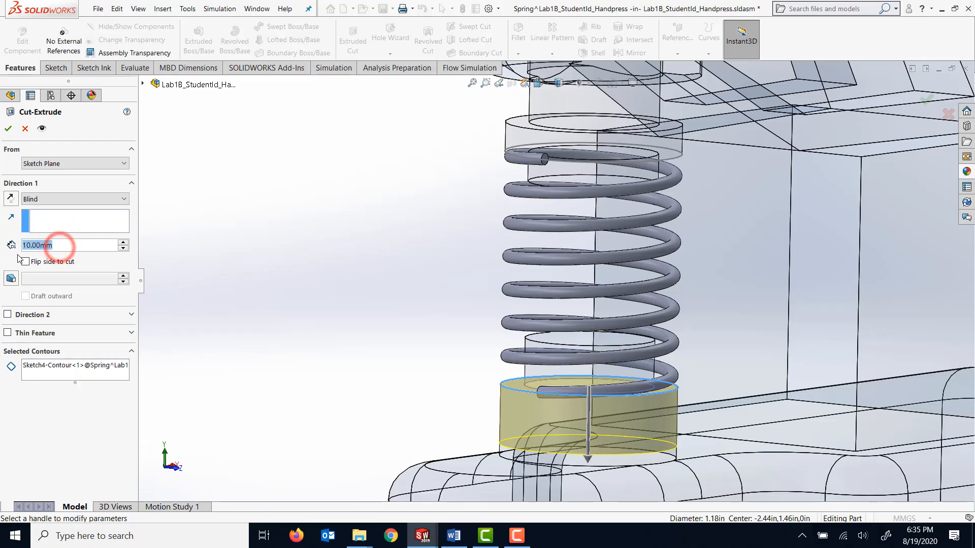
type("1")
left_click(177, 231)
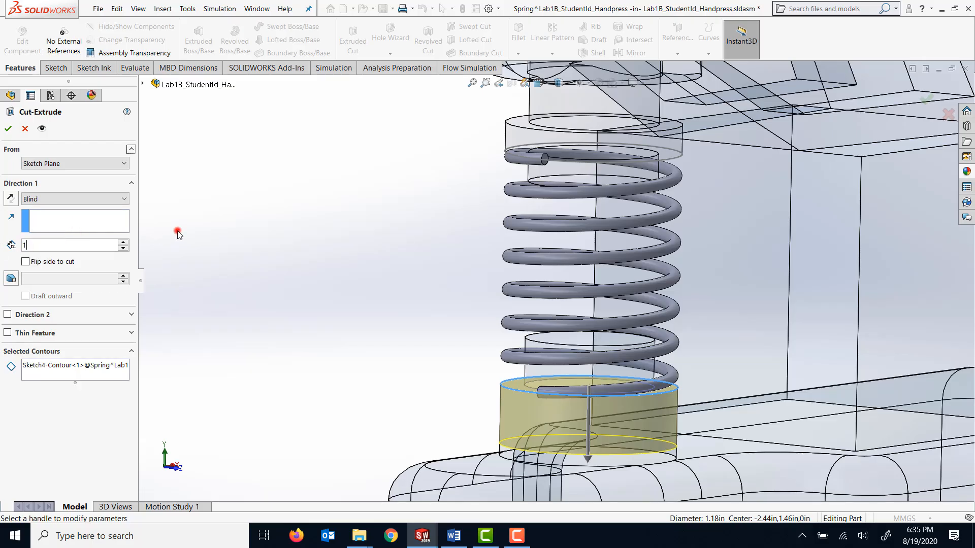
left_click(9, 129)
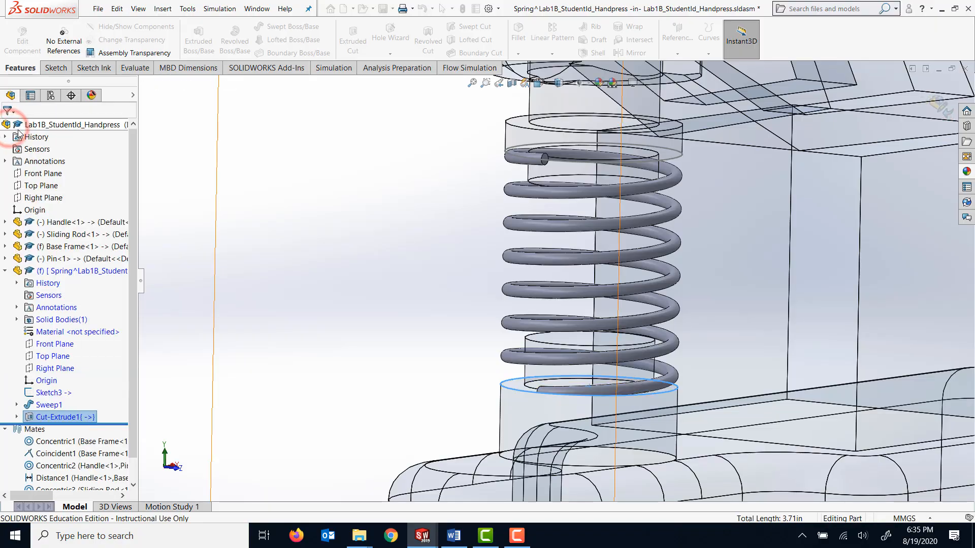
Step: Trim the spring's upper coil end with a 1 mm blind Extruded Cut from the upper collar's circle
mouse_move(455, 360)
middle_mouse_down()
mouse_move(455, 274)
mouse_move(446, 289)
mouse_move(456, 359)
middle_mouse_up()
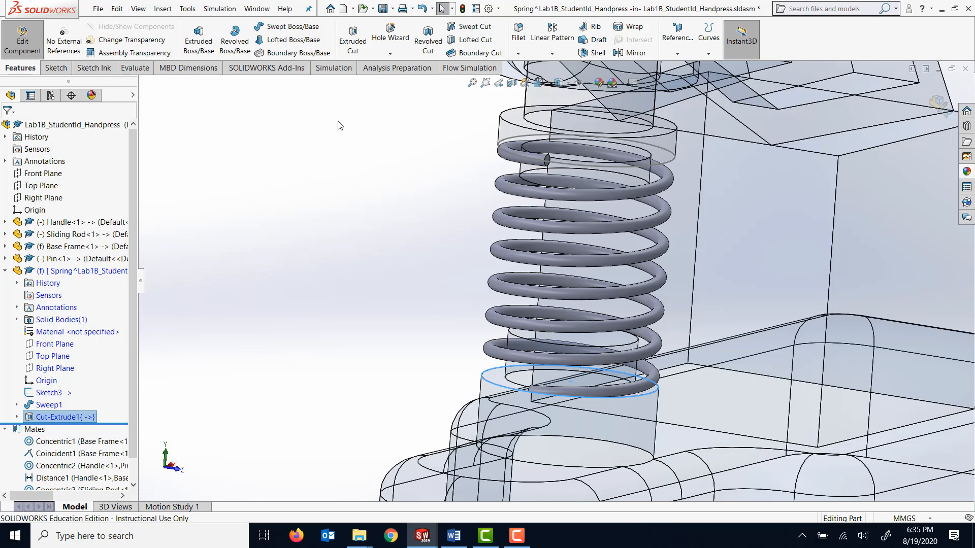
left_click(362, 42)
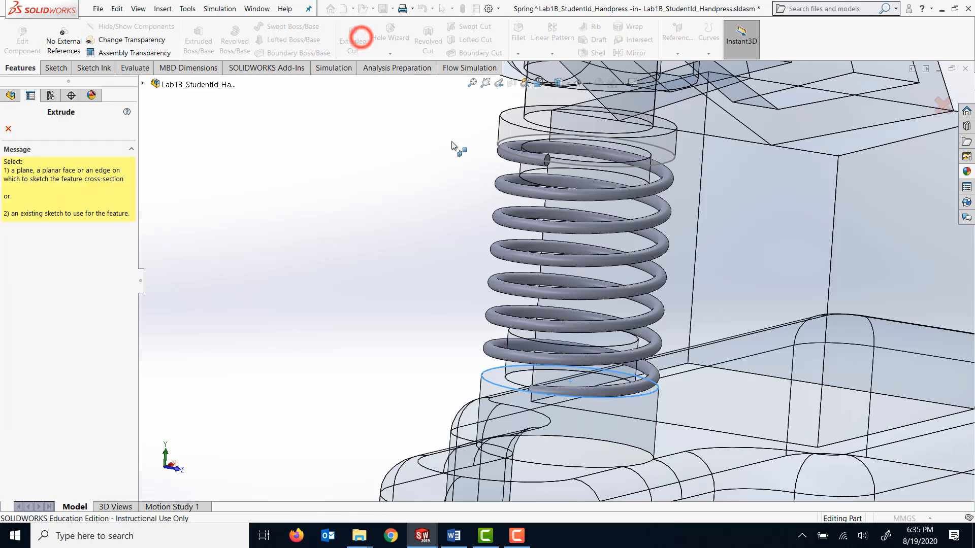
left_click(511, 154)
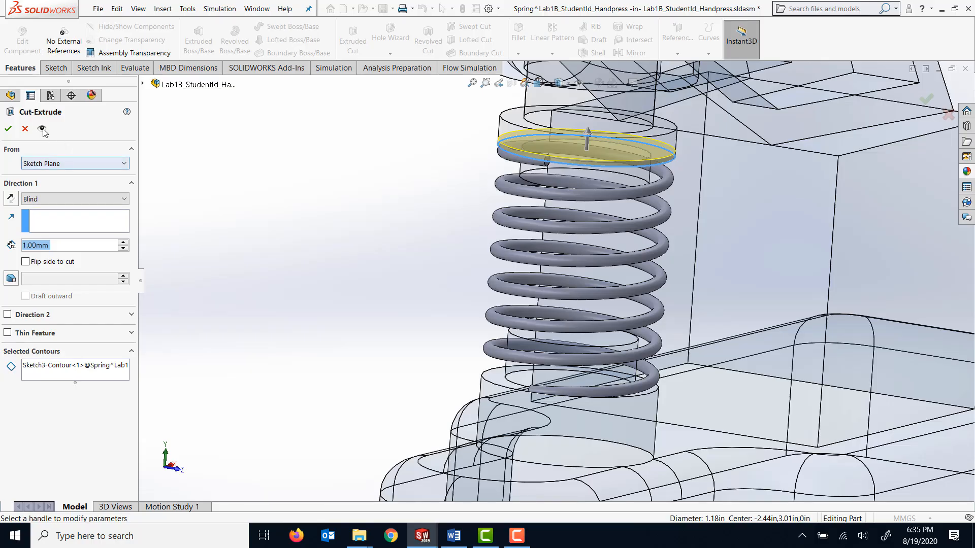
left_click(9, 129)
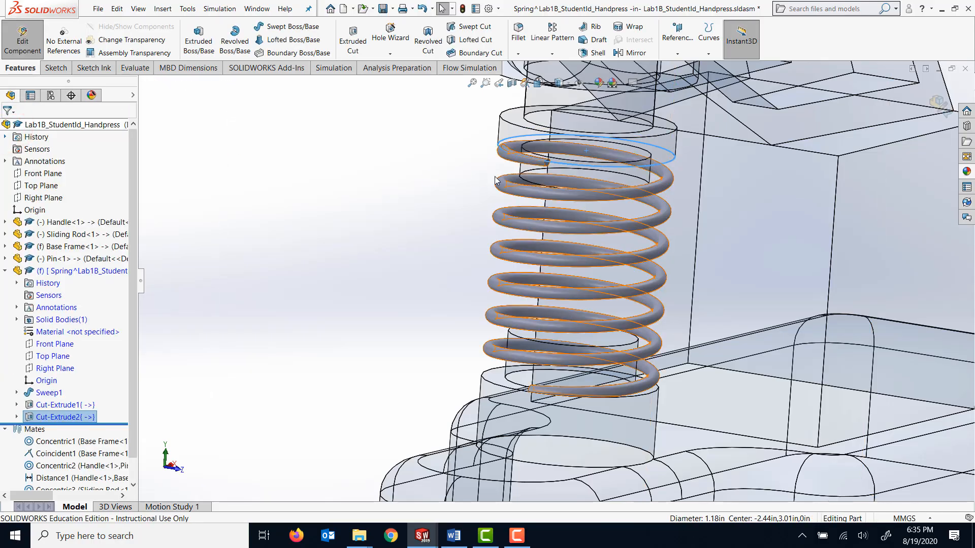
Step: Finish editing the spring in context and return to the hand press assembly
mouse_move(469, 173)
middle_mouse_down()
mouse_move(446, 192)
mouse_move(474, 183)
middle_mouse_up()
scroll(474, 183, "up", 2)
scroll(475, 183, "up", 3)
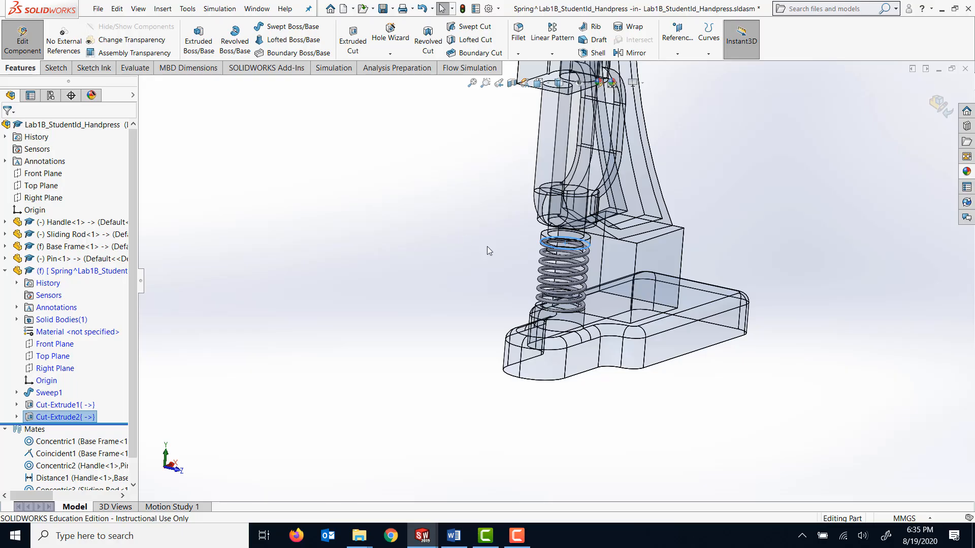
scroll(452, 230, "up", 2)
scroll(696, 127, "up", 3)
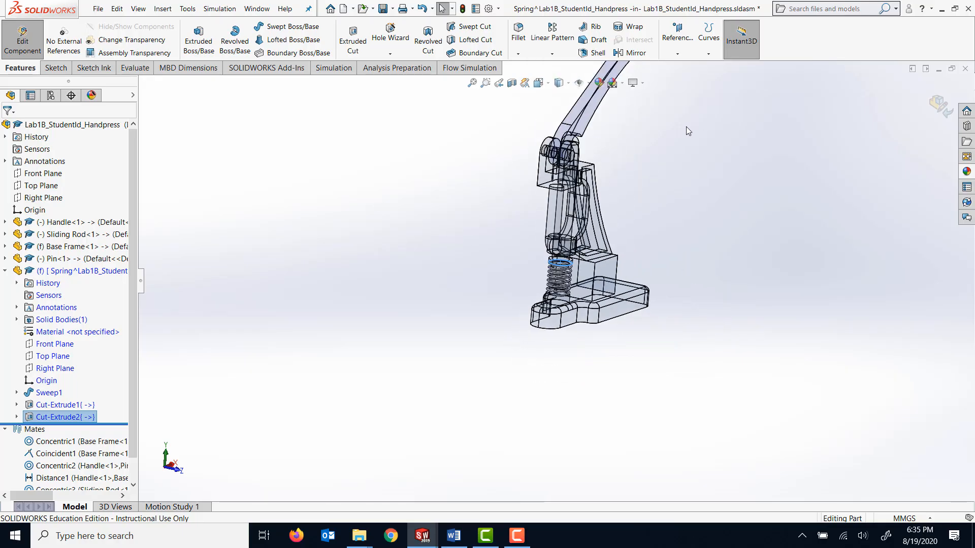
left_click(15, 46)
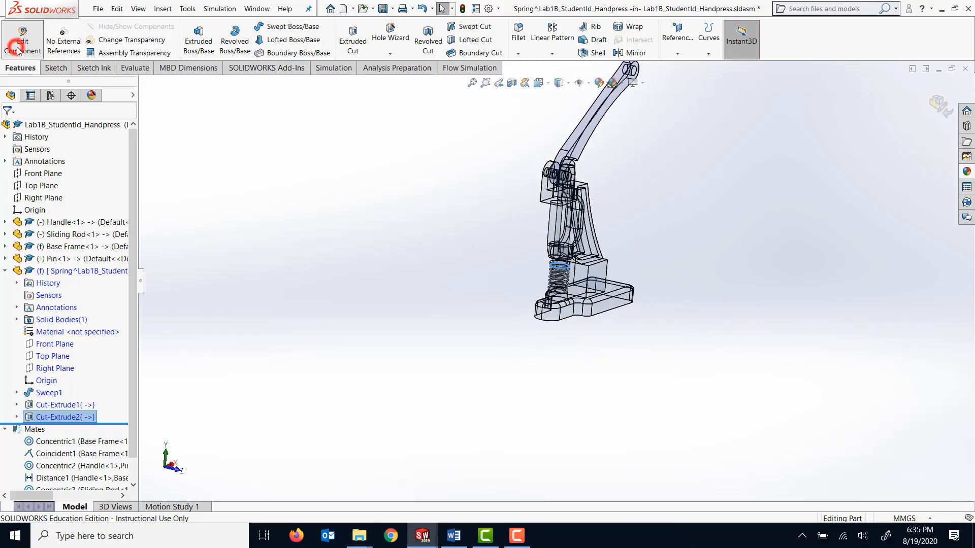
middle_click_drag(690, 234, 660, 205)
scroll(577, 261, "down", 4)
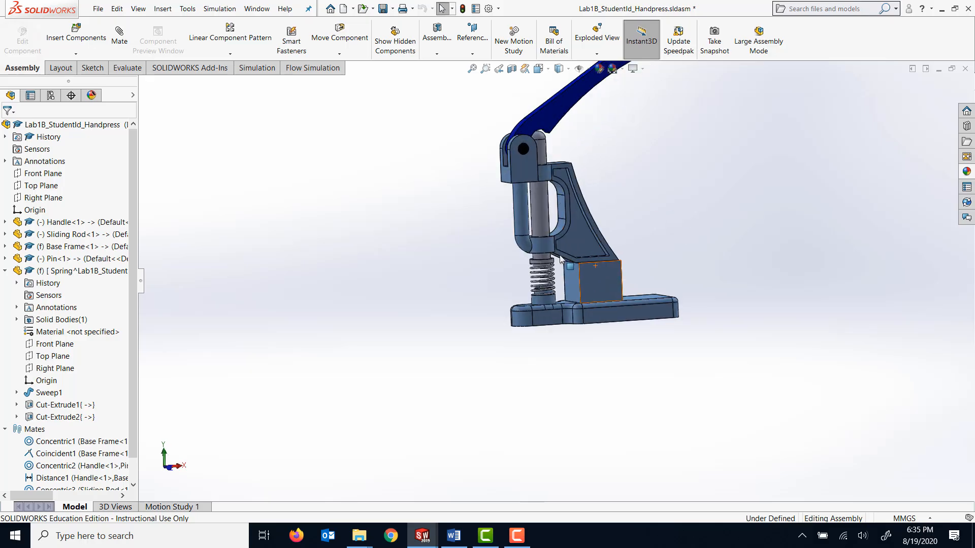
scroll(614, 226, "up", 4)
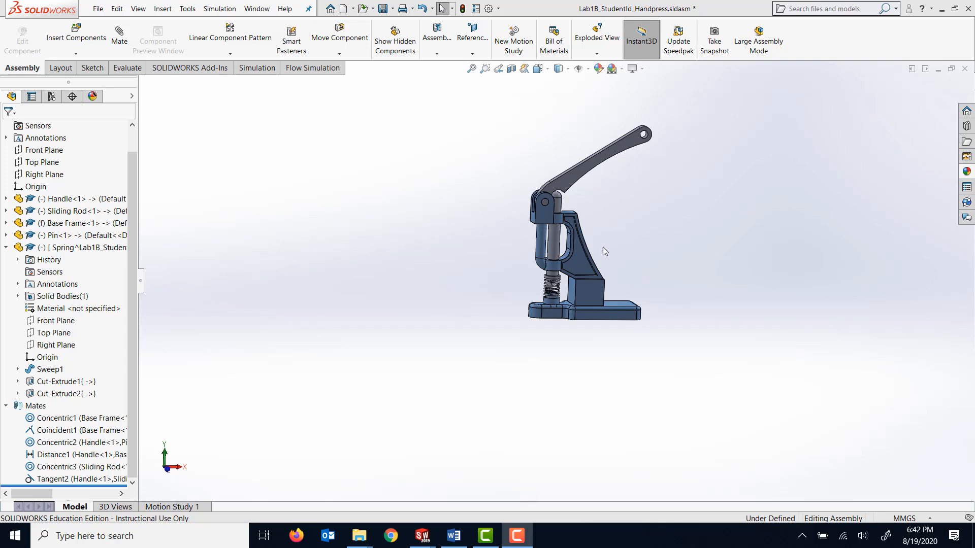
left_click(72, 249)
right_click(72, 249)
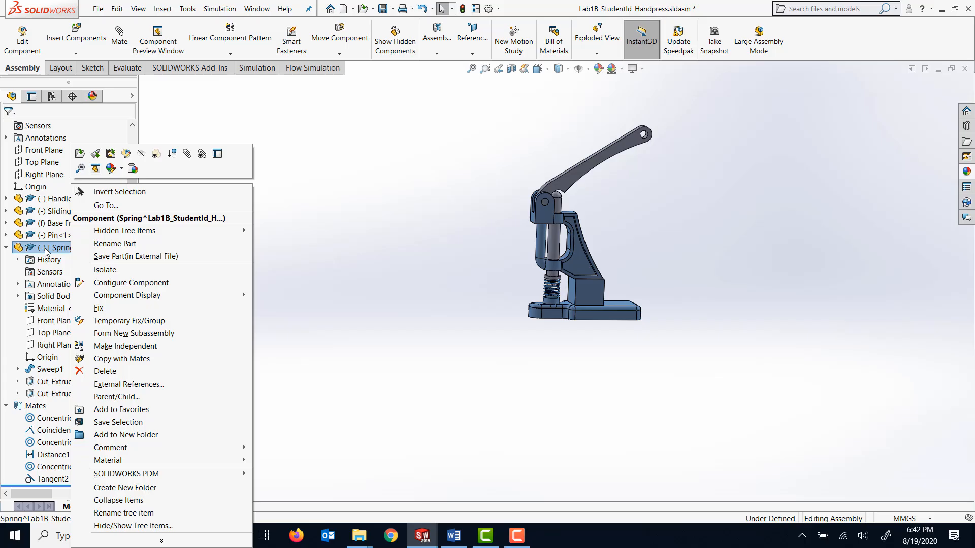
left_click(366, 283)
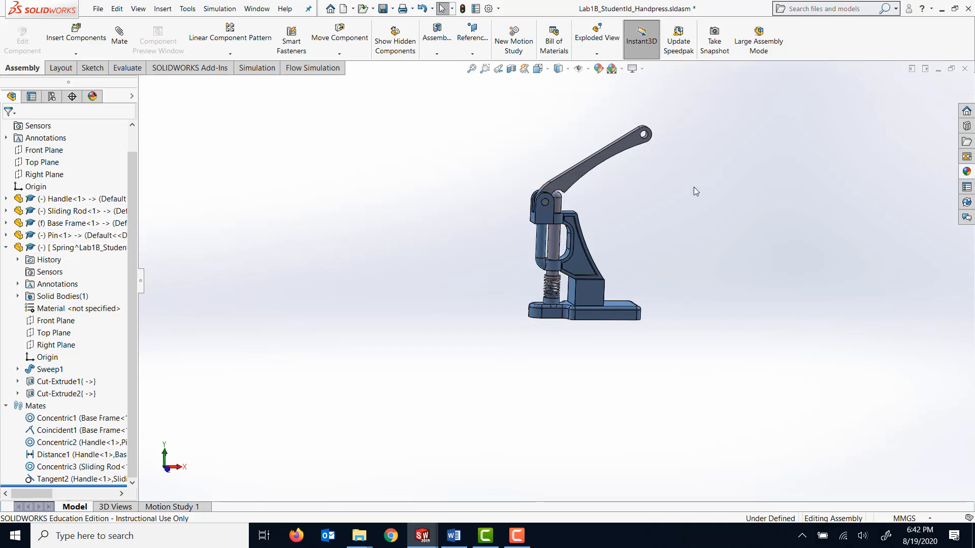
Step: Try moving the handle and the sliding rod downward to check the assembly's motion
scroll(650, 178, "down", 3)
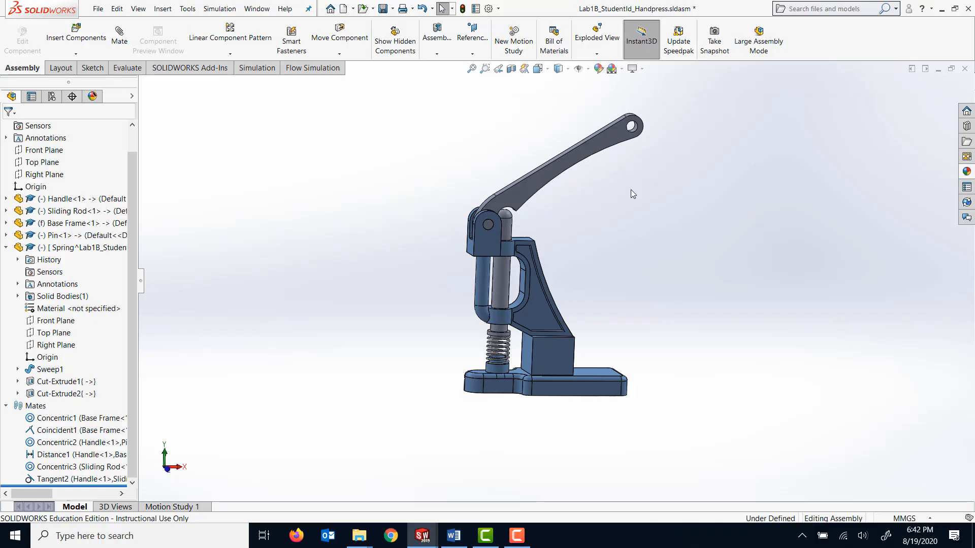
left_click(594, 146)
left_click_drag(593, 147, 589, 190)
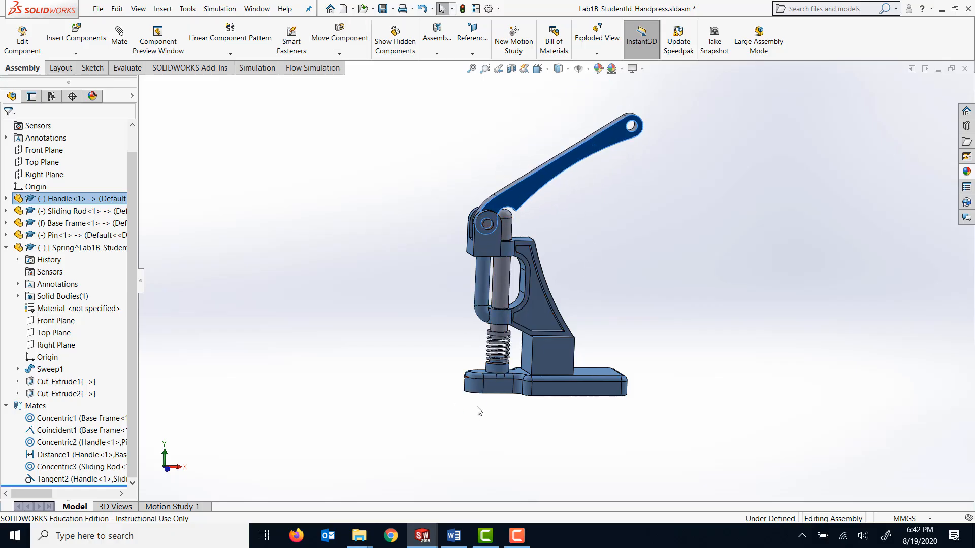
left_click_drag(508, 223, 509, 300)
left_click(677, 254)
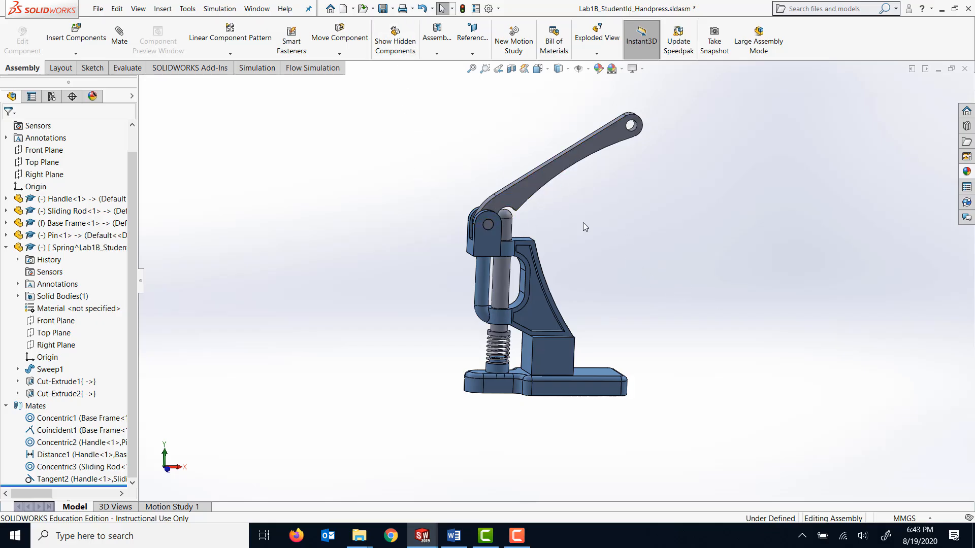
Step: Rebuild and save the assembly, storing the virtual spring component internally
left_click(383, 8)
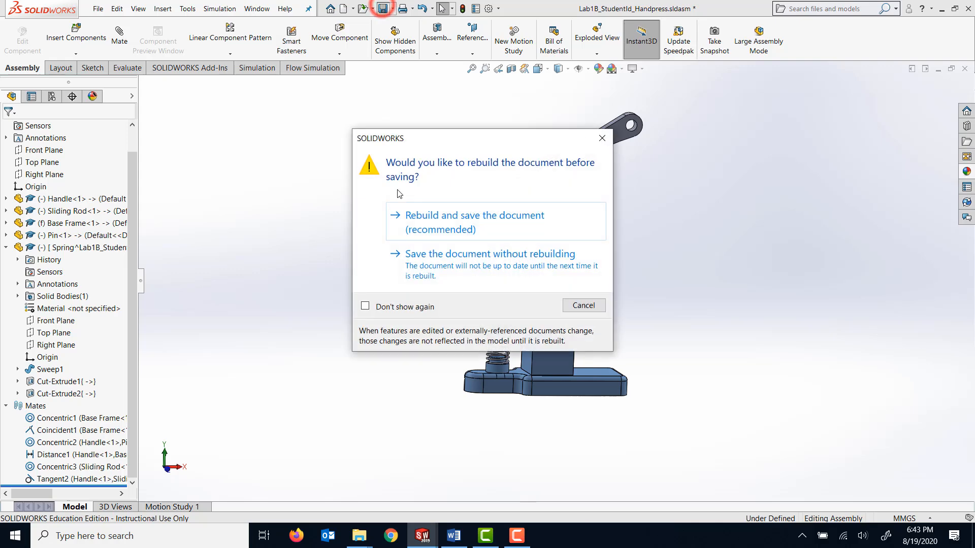
left_click(454, 230)
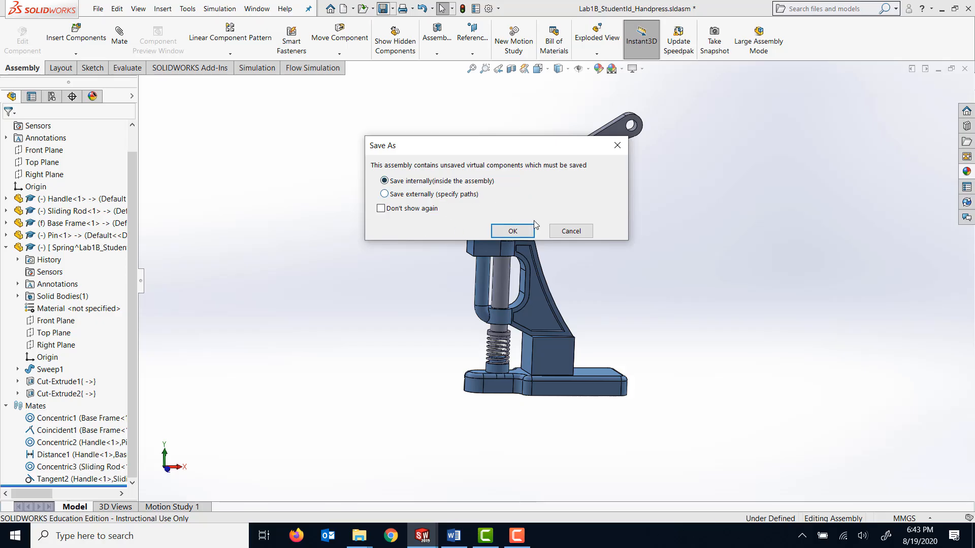
left_click(521, 232)
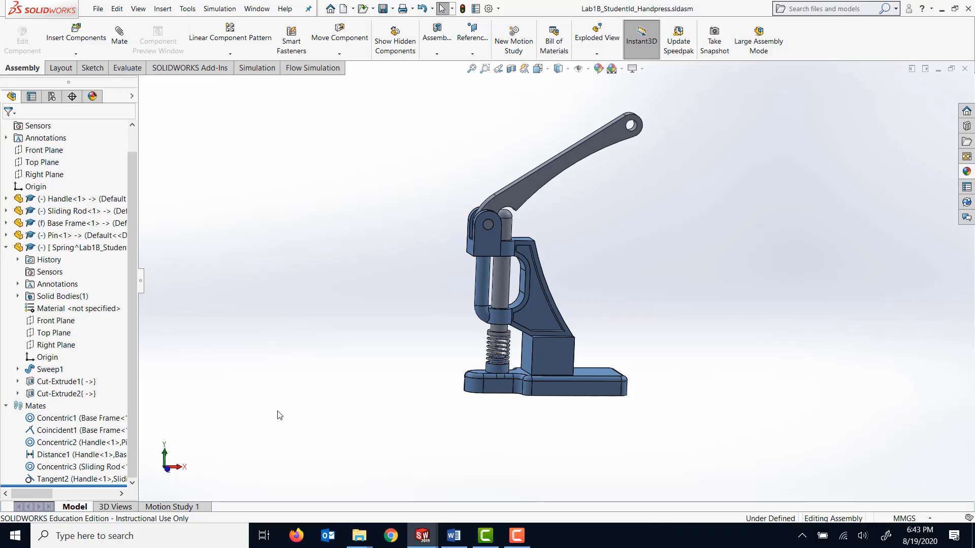
Step: Open Motion Study 1 and disable playback of view keys for Orientation and Camera Views
left_click(171, 506)
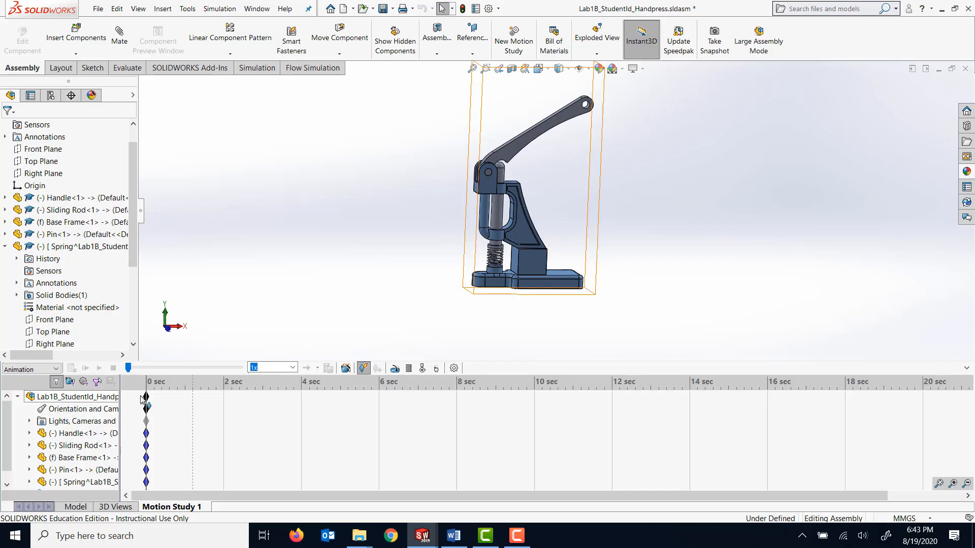
mouse_move(120, 408)
left_mouse_down()
mouse_move(120, 400)
mouse_move(136, 401)
left_mouse_up()
right_click(83, 414)
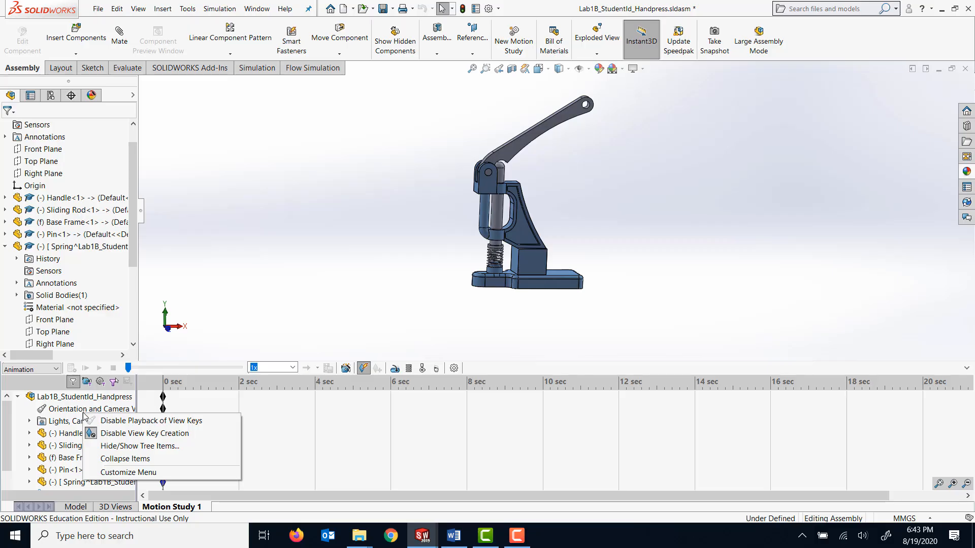
left_click(144, 421)
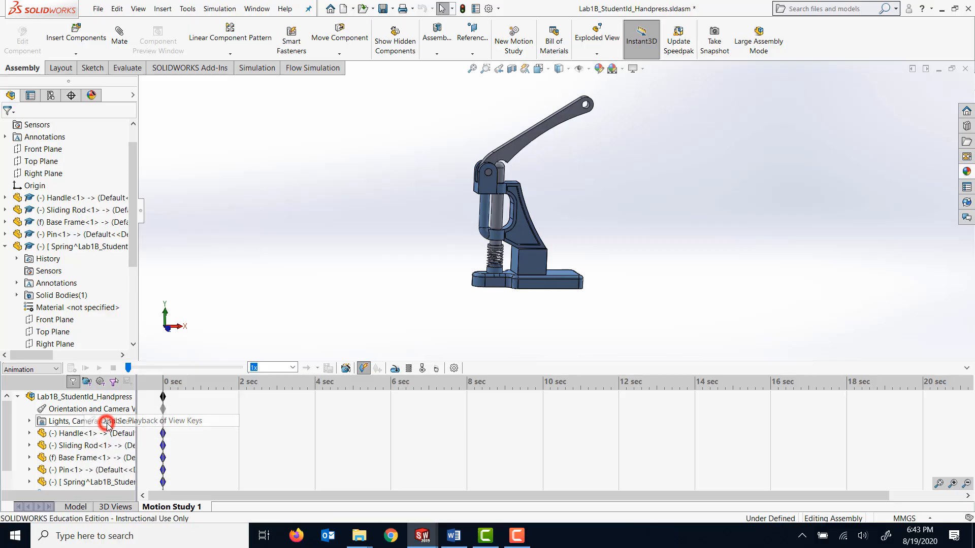
Step: Set the motion study's animation rate to 90 frames per second
left_click(453, 369)
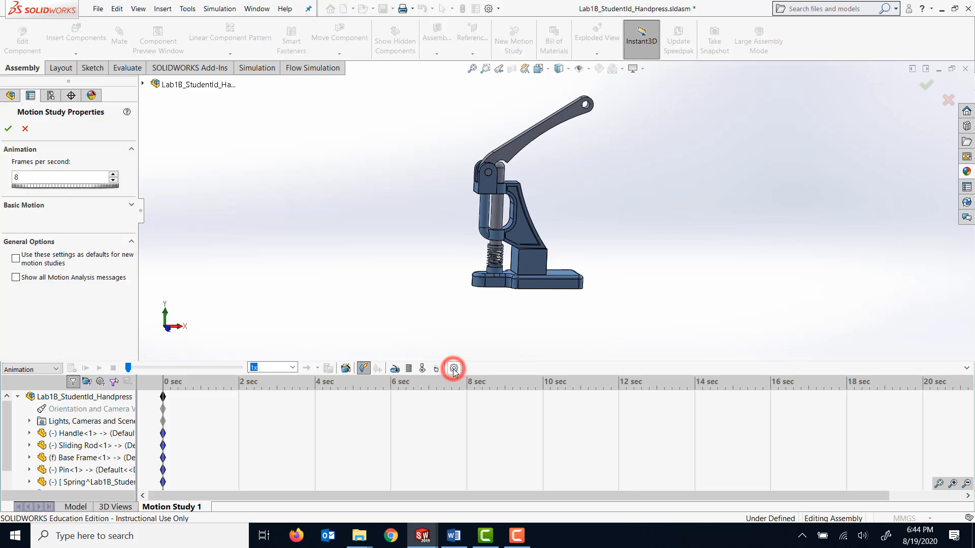
left_click(25, 175)
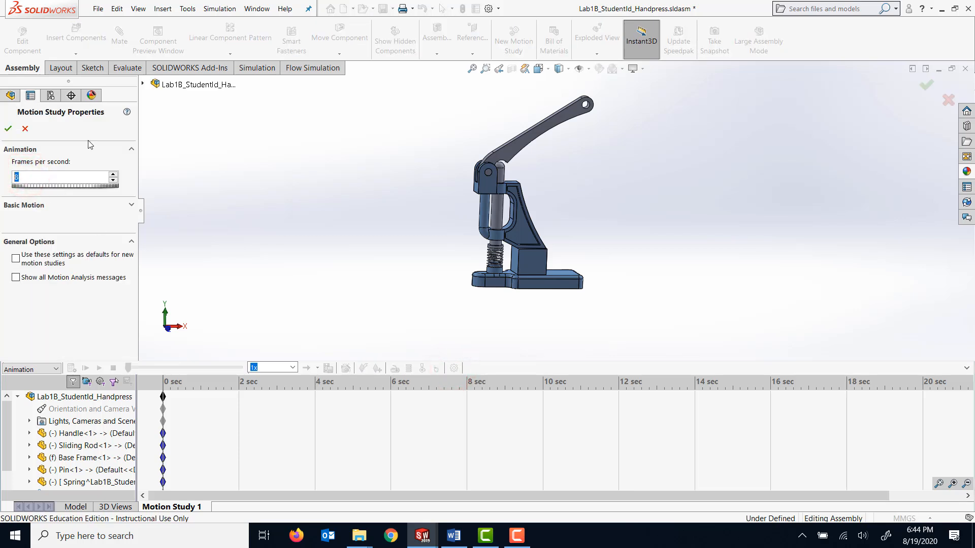
type("90")
left_click(8, 130)
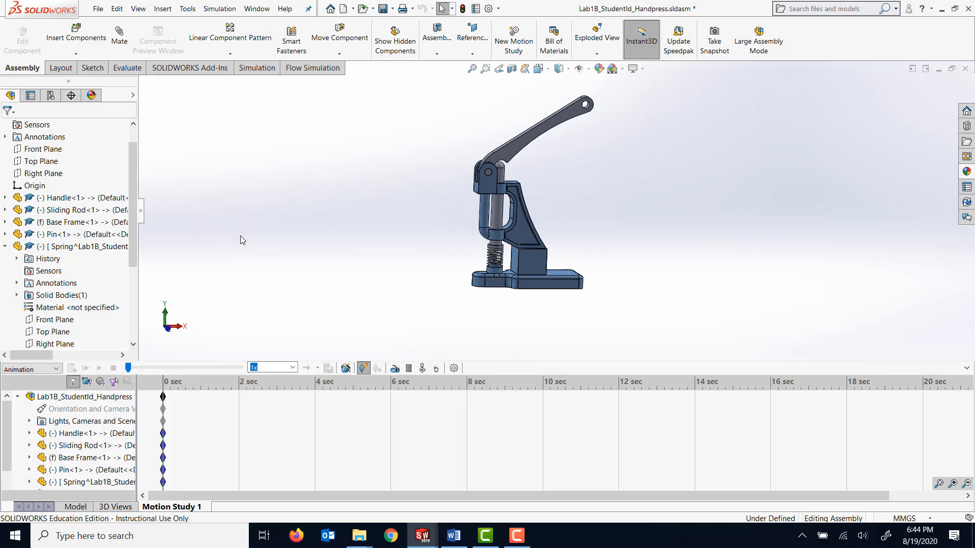
Step: Add a rotary motor on the handle's face, located at the base frame's pivot hole edge, with its direction reversed
left_click(517, 148)
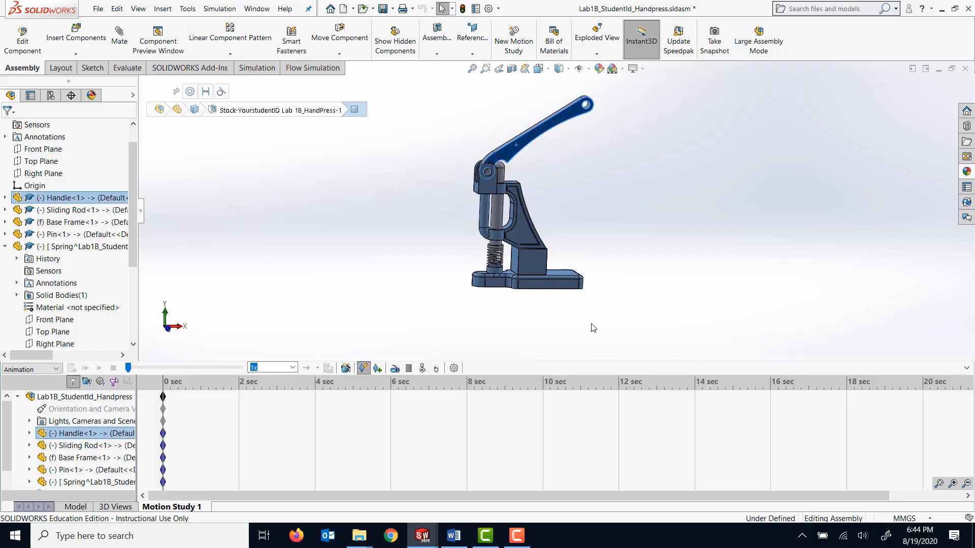
left_click(395, 370)
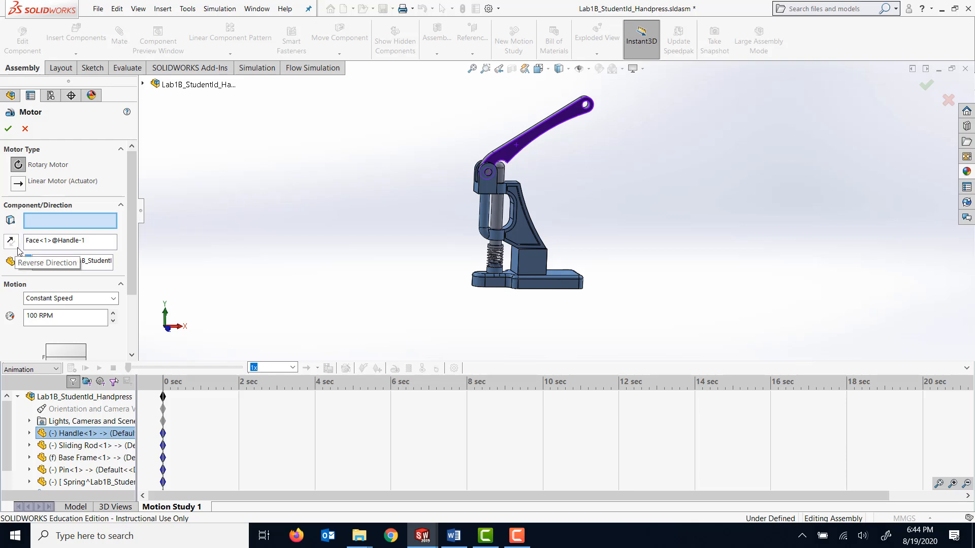
left_click(64, 229)
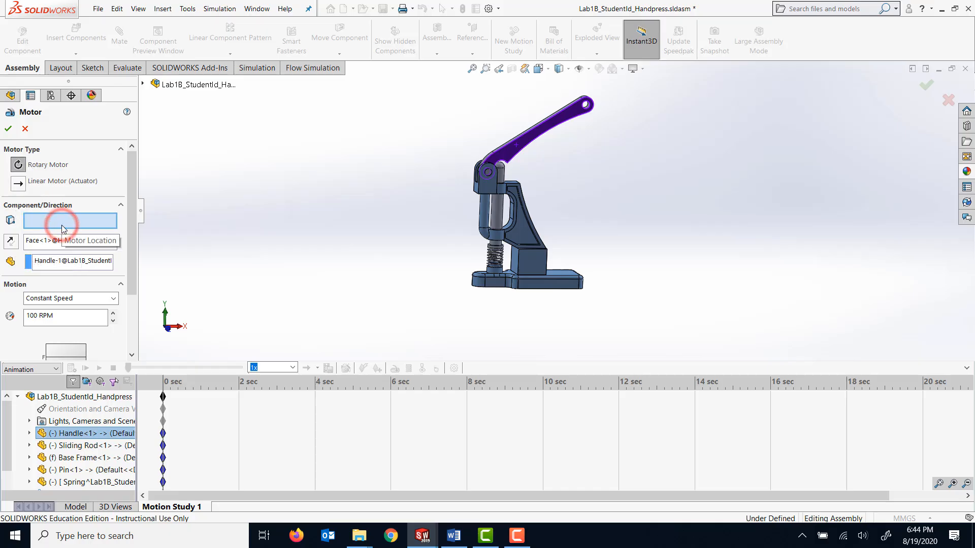
scroll(469, 165, "down", 3)
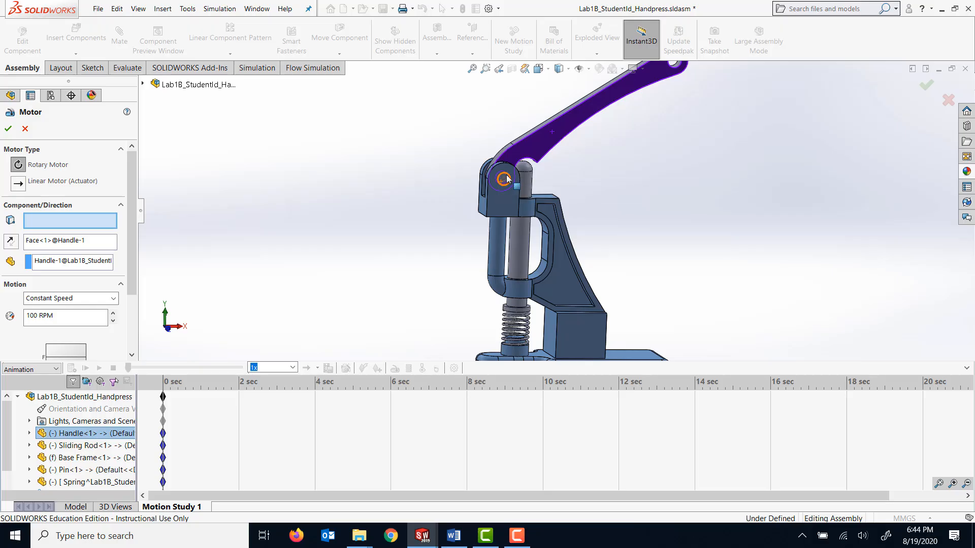
left_click(506, 180)
scroll(620, 227, "up", 1)
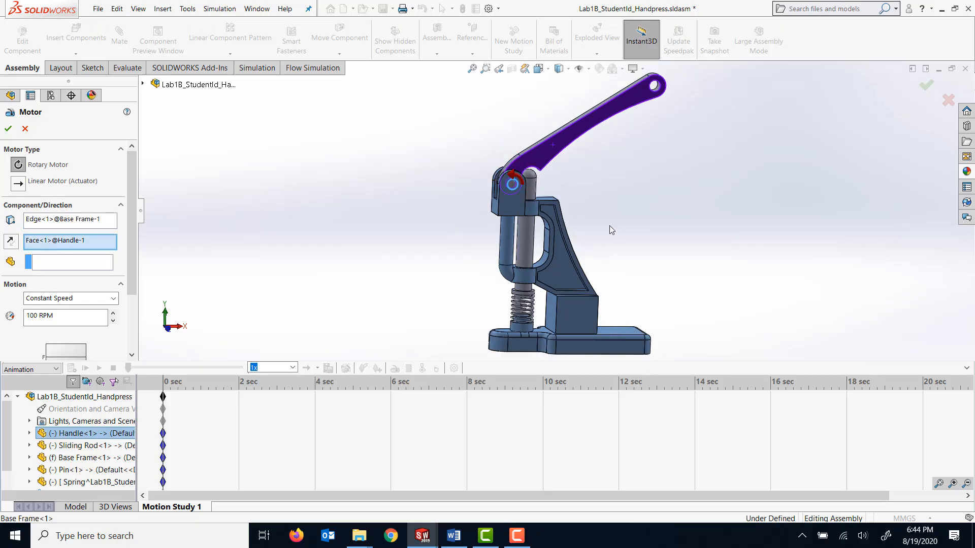
left_click(10, 241)
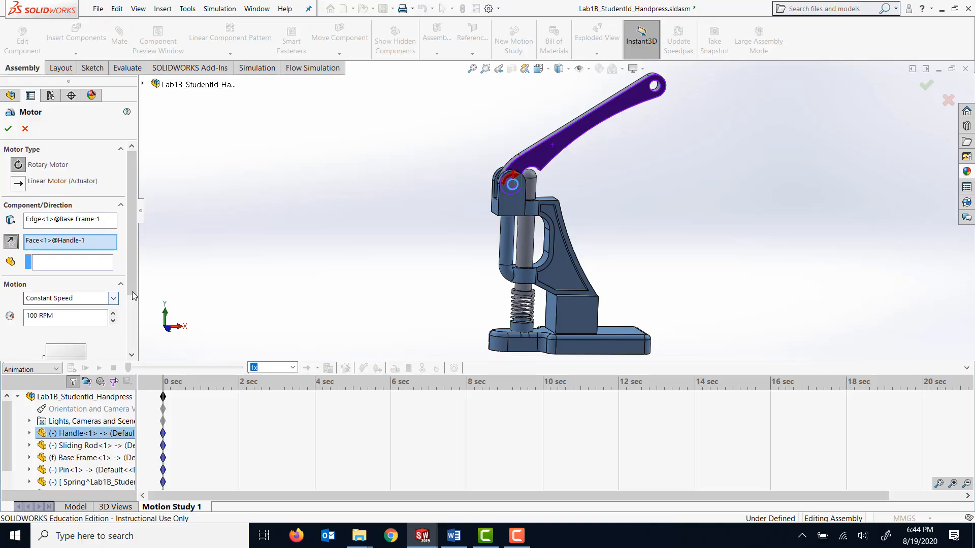
Step: Set the motor's motion to Oscillating with a 40° displacement, keeping the frequency at 1 Hz
left_click_drag(131, 282, 120, 310)
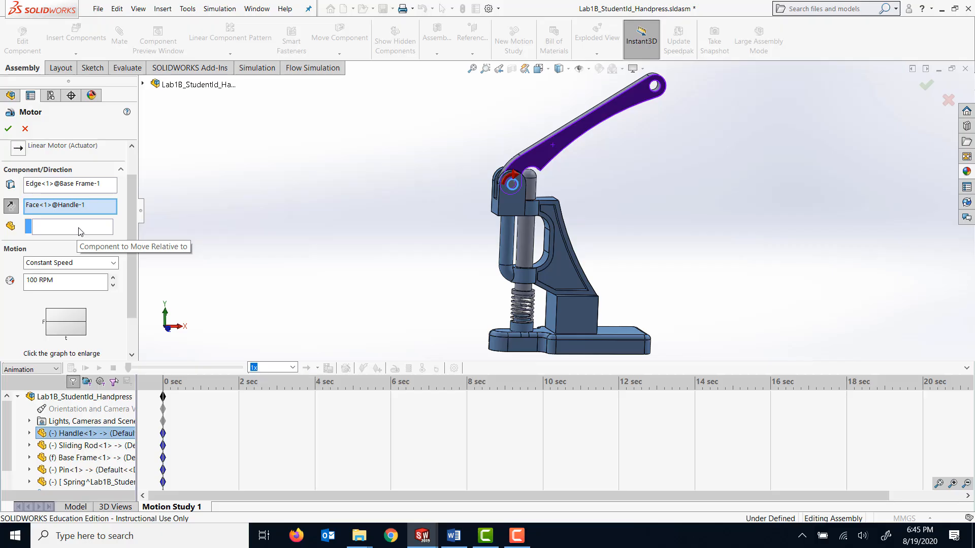
left_click(104, 265)
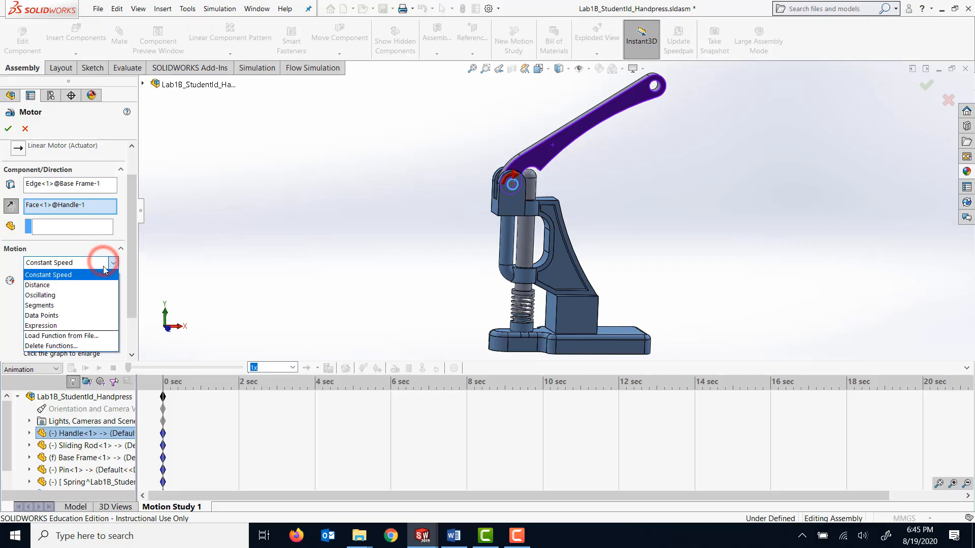
left_click(89, 297)
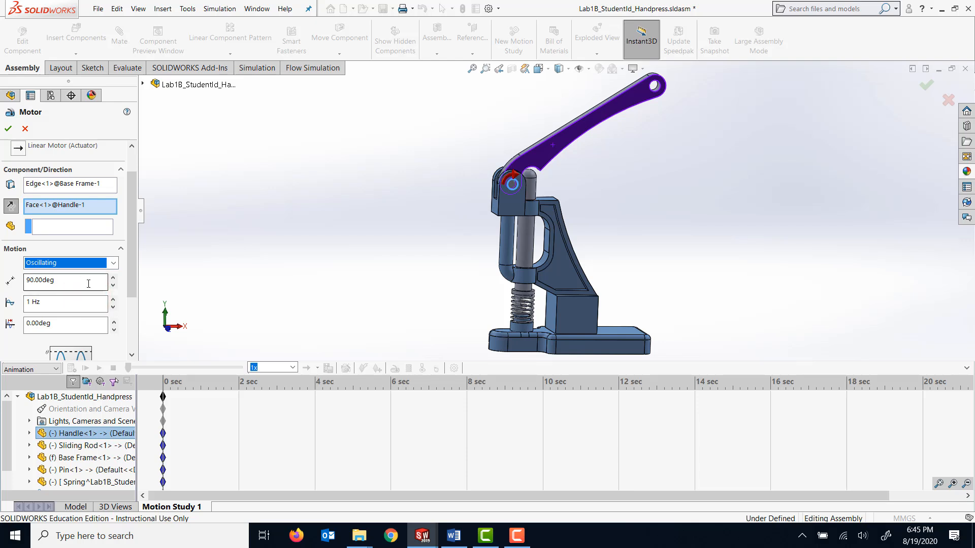
left_click(81, 282)
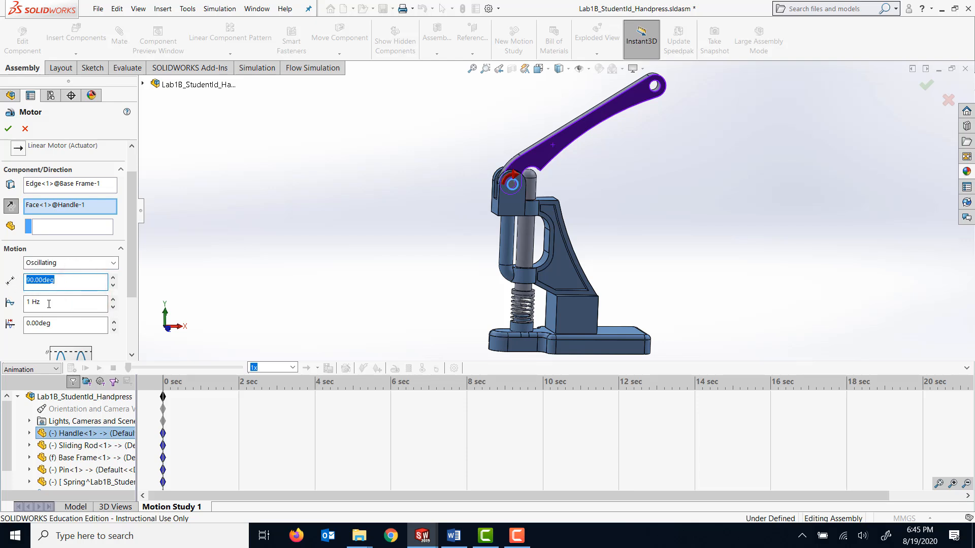
type("40")
left_click(70, 307)
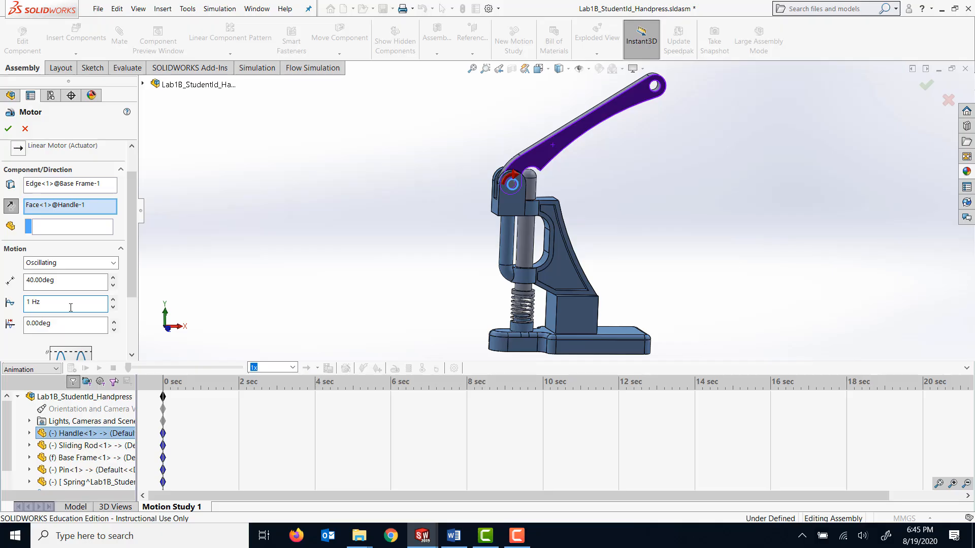
Step: Set the handle as the component the motor moves relative to and accept the rotary motor
left_click_drag(131, 264, 126, 276)
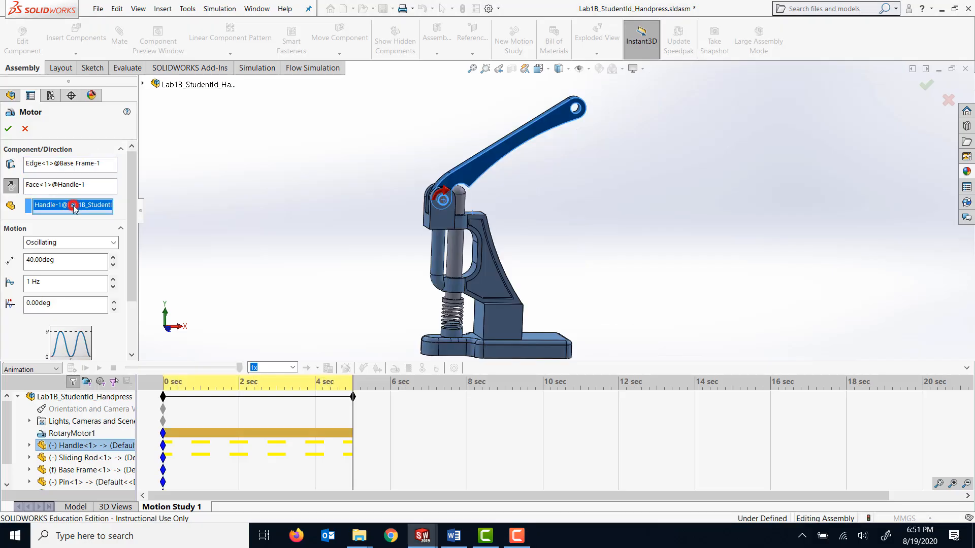
left_click(74, 206)
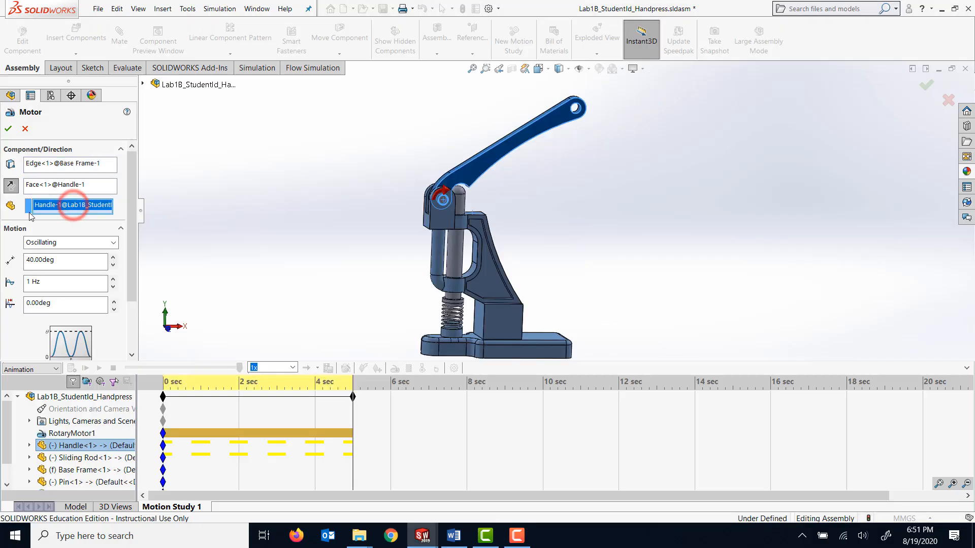
left_click(488, 162)
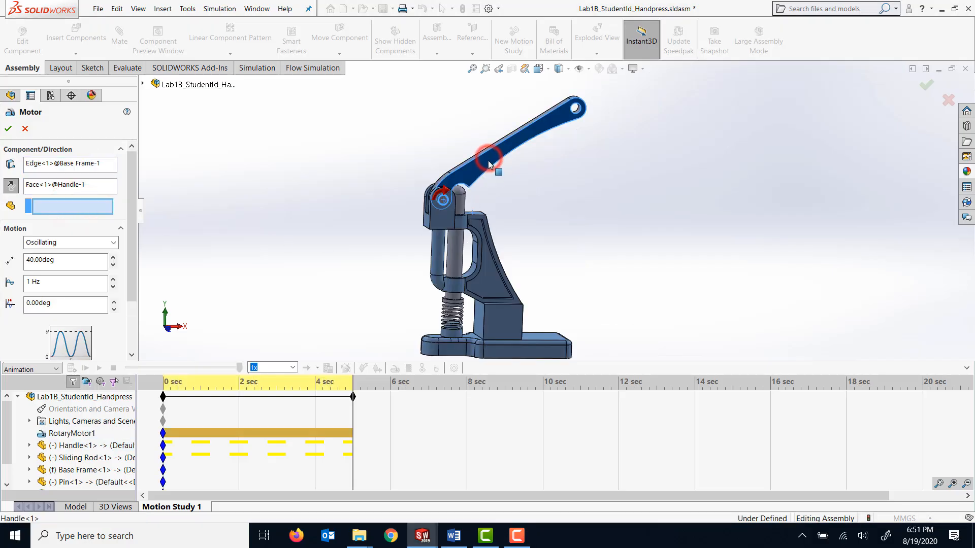
left_click(488, 163)
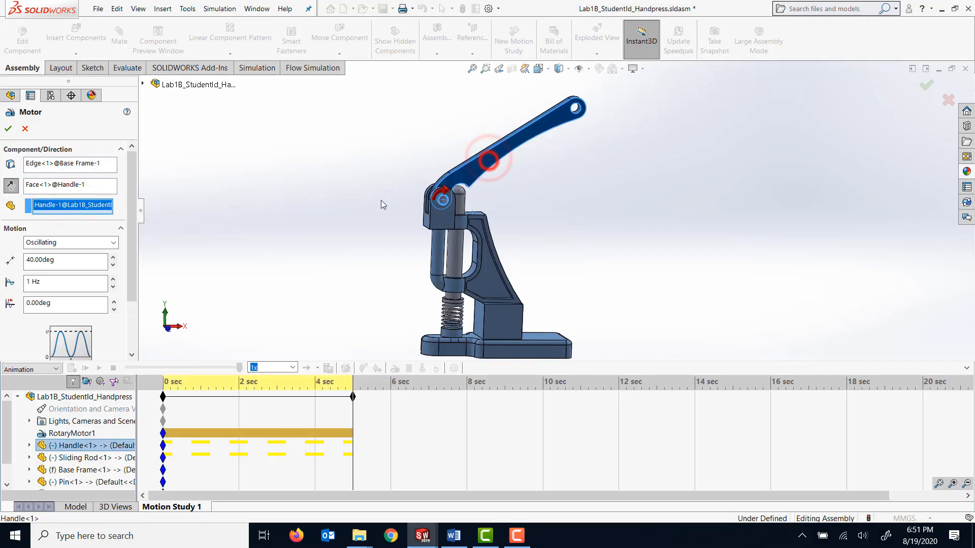
left_click(8, 129)
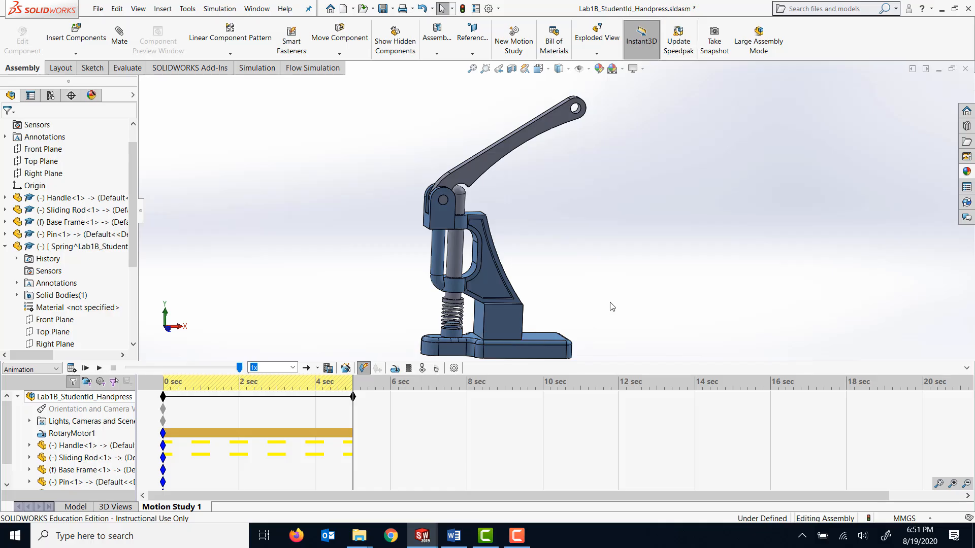
Step: Calculate Motion Study 1 and play the animation from the start
left_click(72, 370)
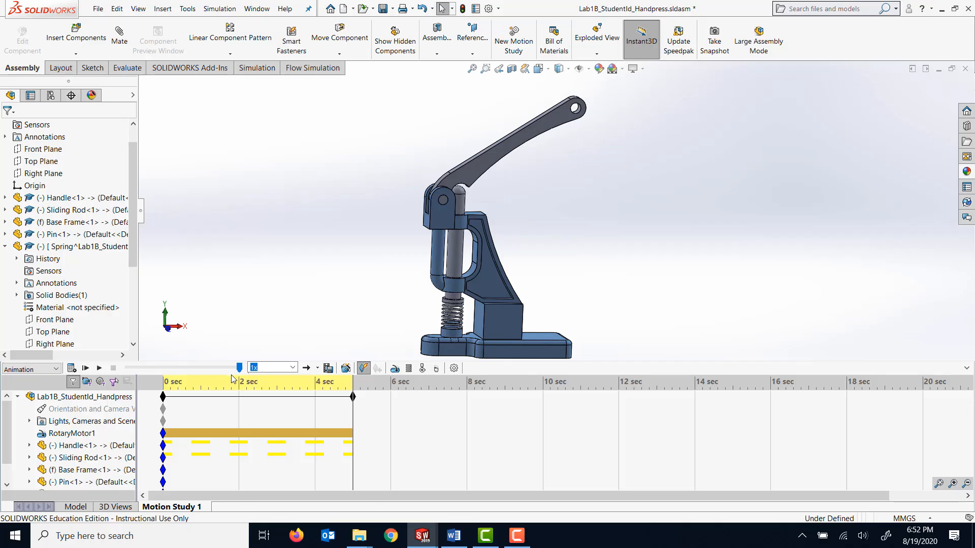
left_click_drag(239, 369, 127, 370)
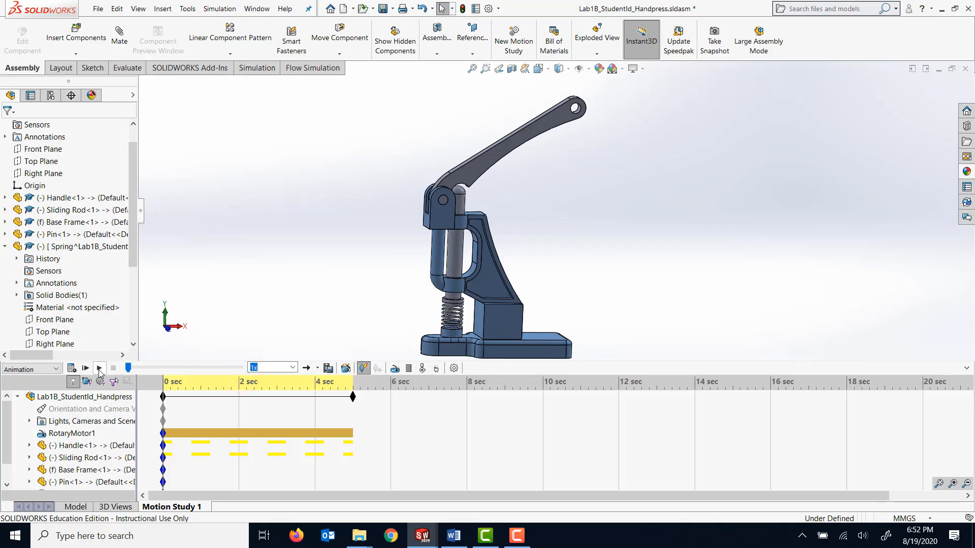
left_click(99, 370)
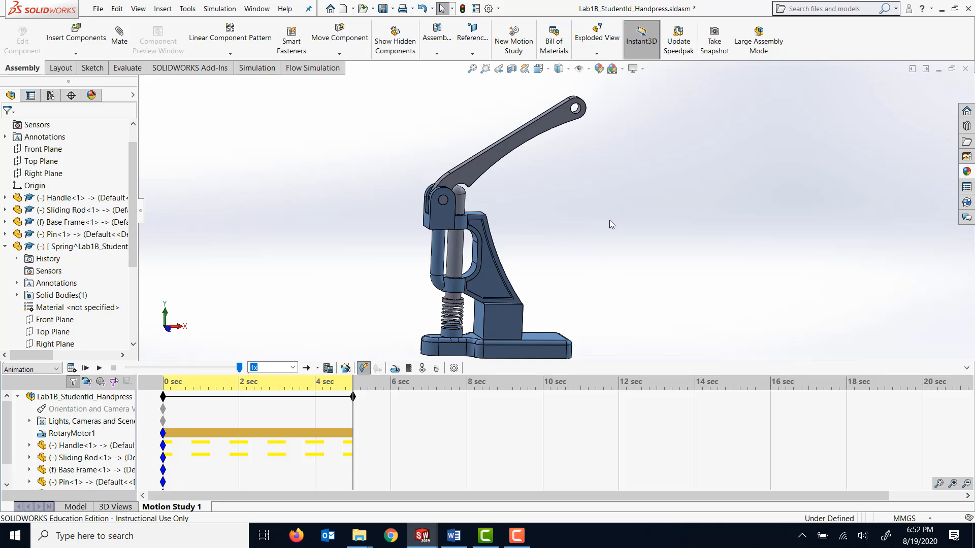
Step: Replay the animation with a close view of the spring to check how it compresses under the sliding rod
scroll(457, 317, "down", 6)
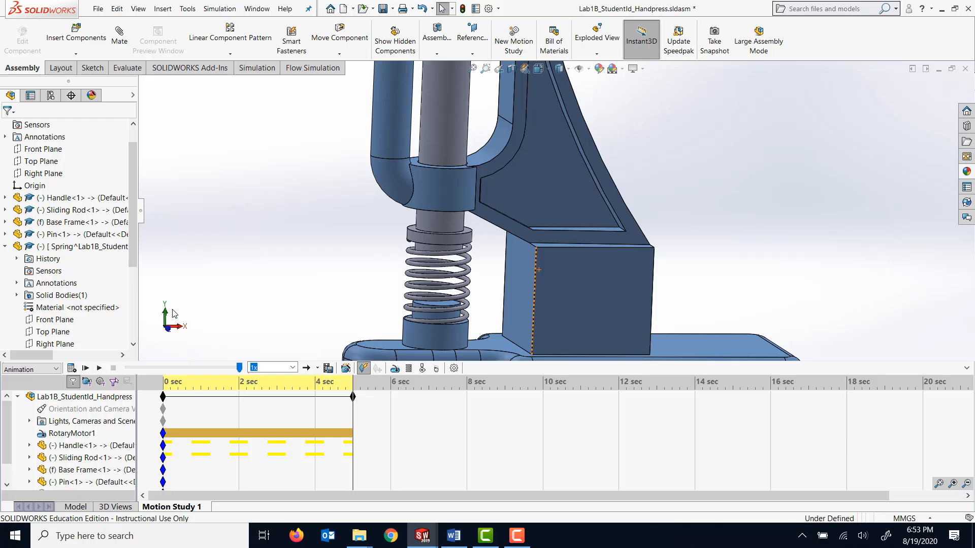
left_click(99, 368)
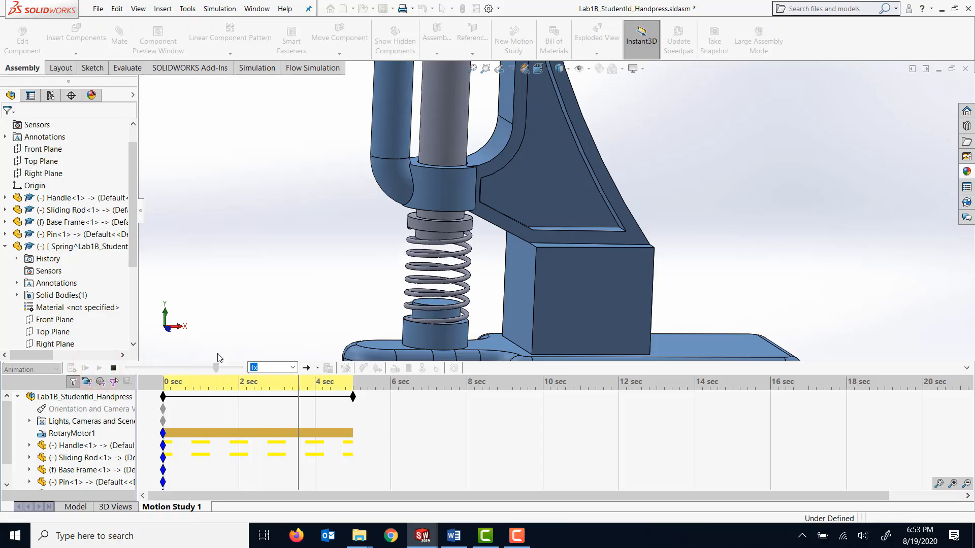
left_click(113, 369)
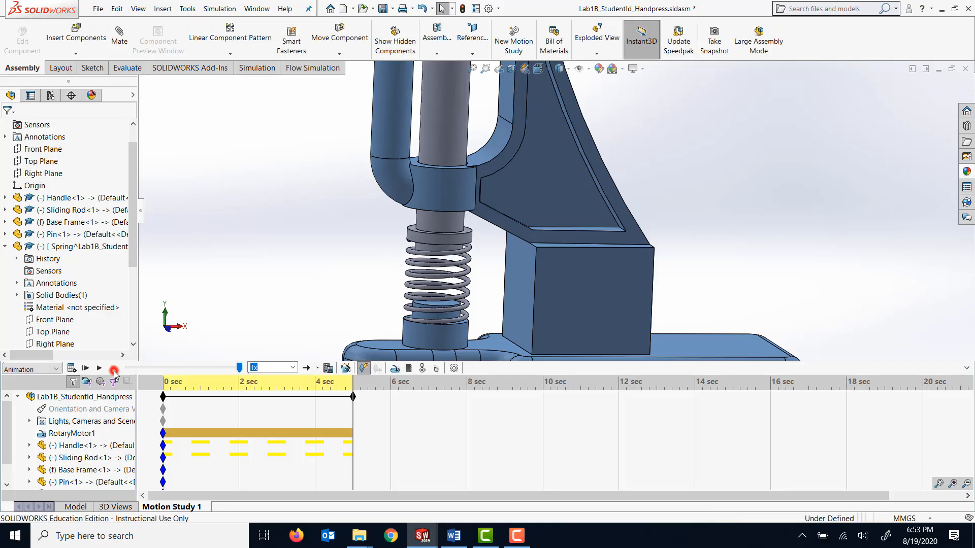
scroll(503, 298, "up", 6)
scroll(593, 142, "down", 3)
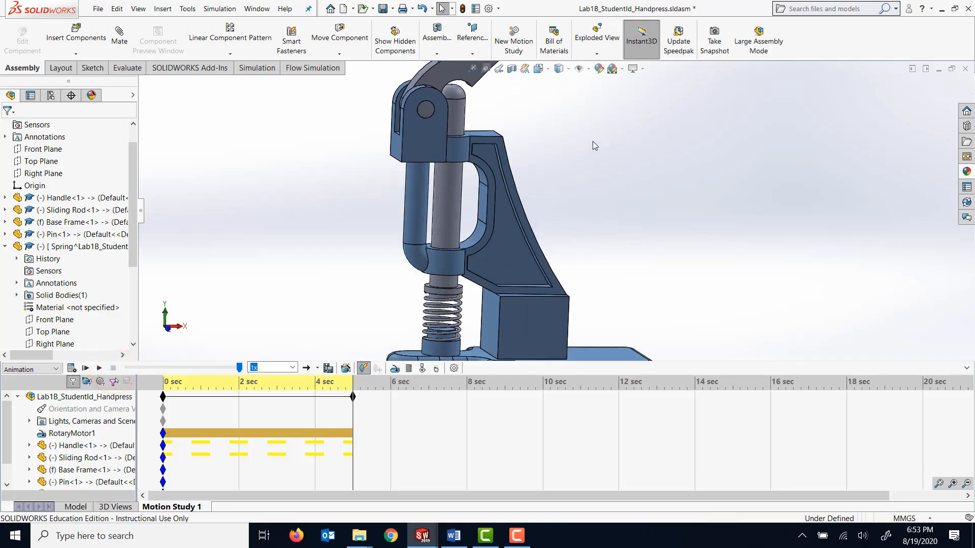
scroll(569, 158, "up", 2)
scroll(558, 171, "up", 2)
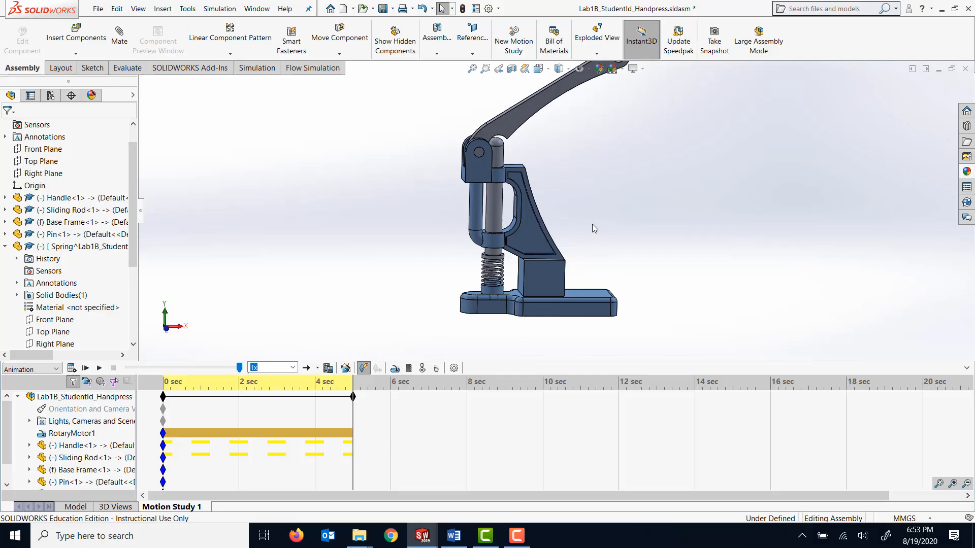
Step: Save the entire animation as the MP4 video Lab1B_StudentId_Handpress.mp4 in the Lab 1B_Student ID folder
left_click(329, 368)
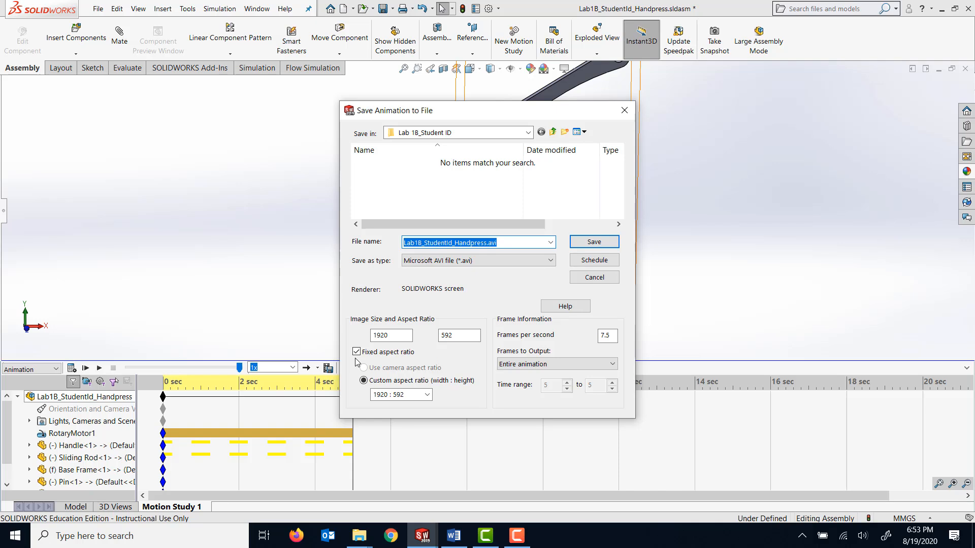
left_click(495, 260)
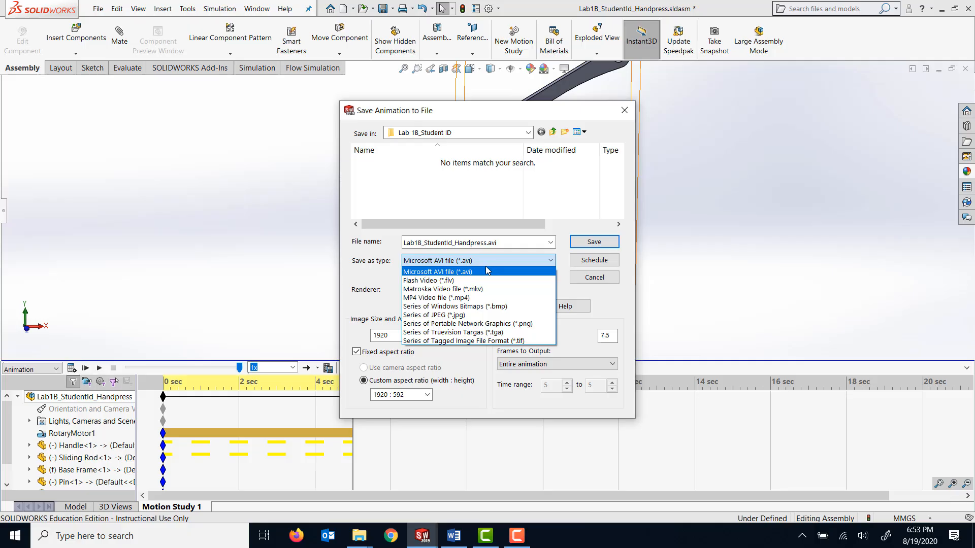
left_click(476, 298)
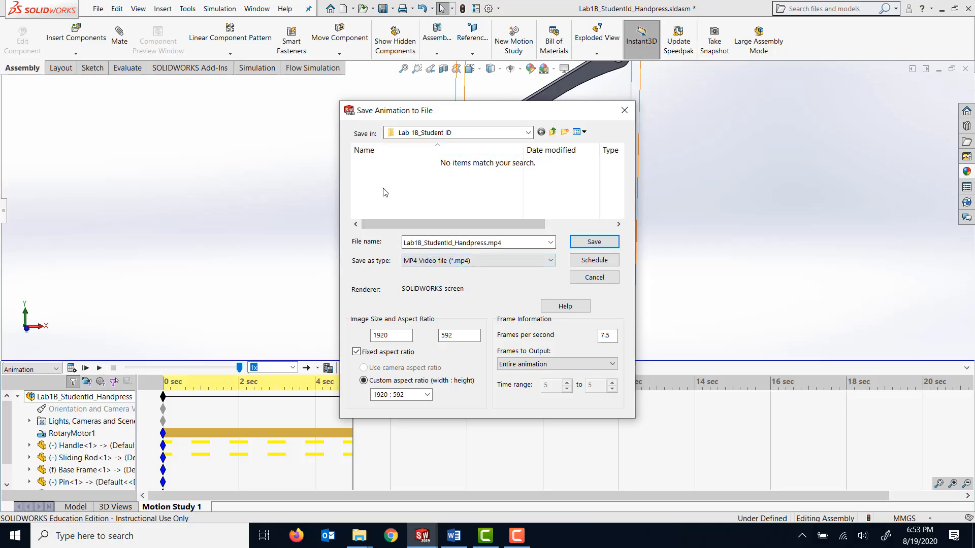
left_click(584, 242)
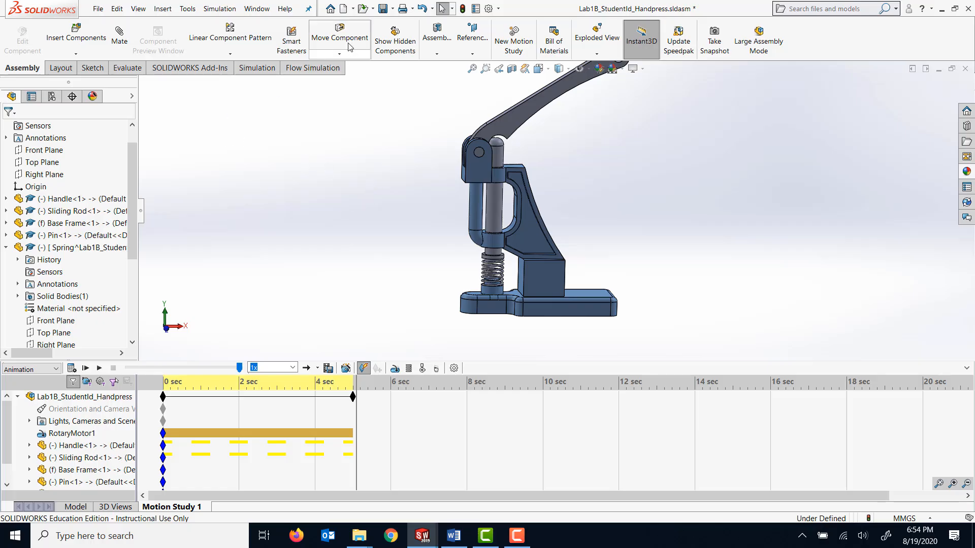
Step: Save the assembly with its virtual components stored internally
left_click(384, 9)
left_click(406, 216)
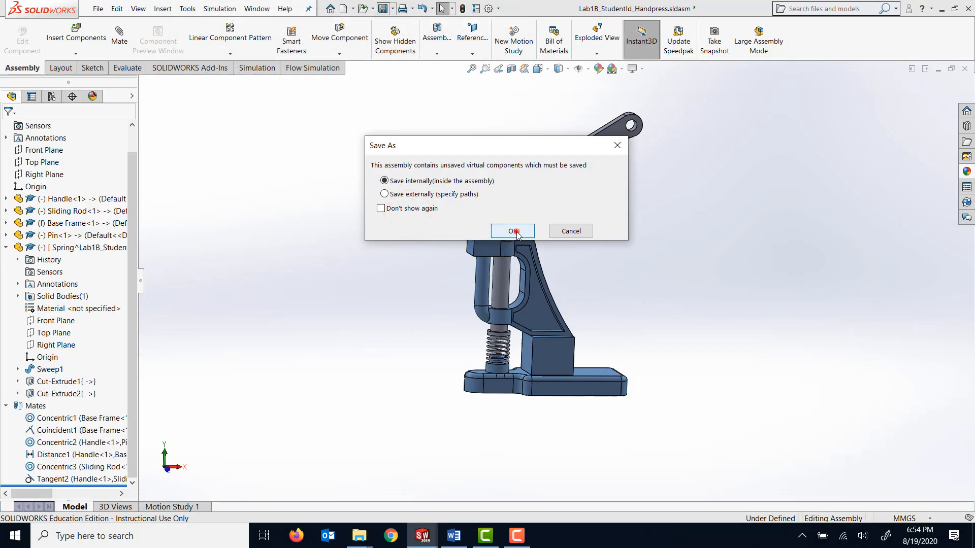
left_click(515, 231)
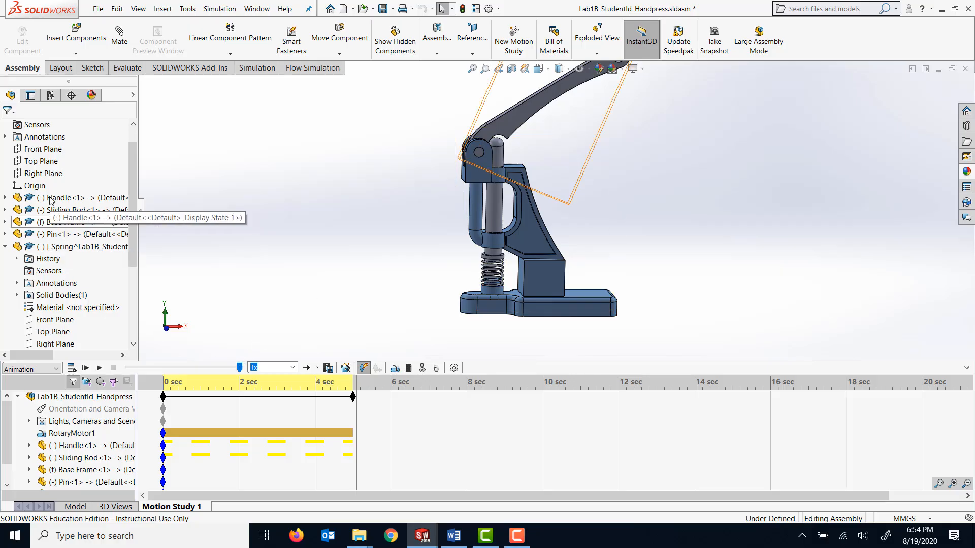
Step: Make a drawing from the assembly on an A3 (ANSI) Landscape sheet and set its units to MMGS
left_click(75, 507)
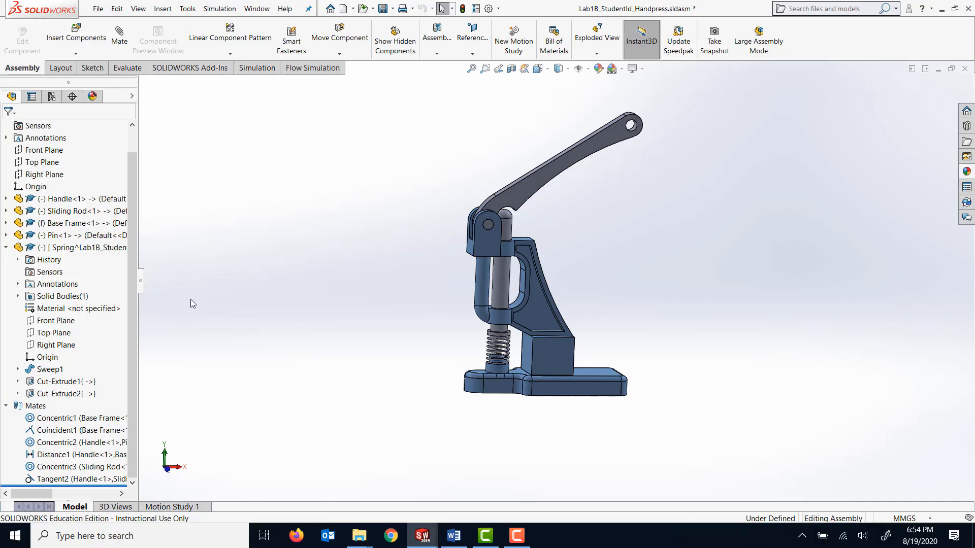
left_click(224, 170)
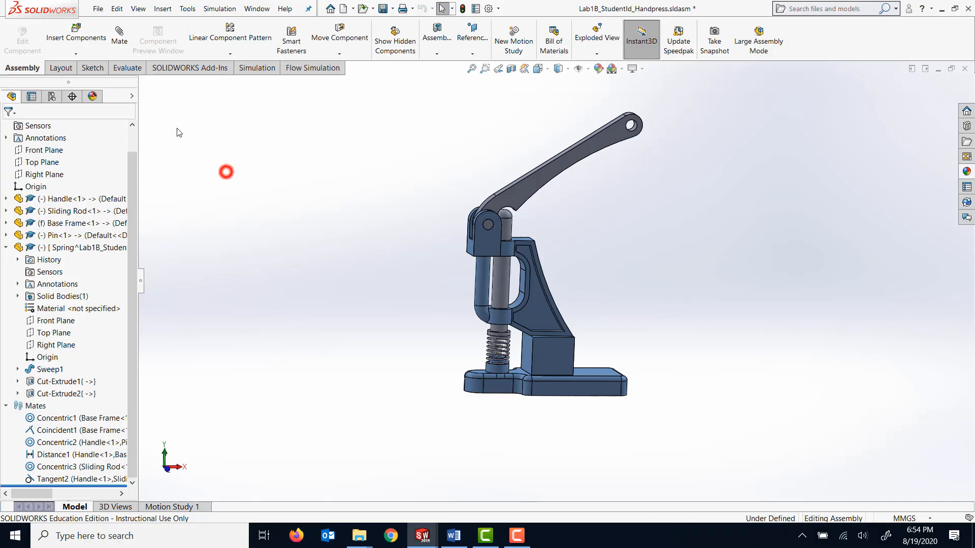
left_click(97, 9)
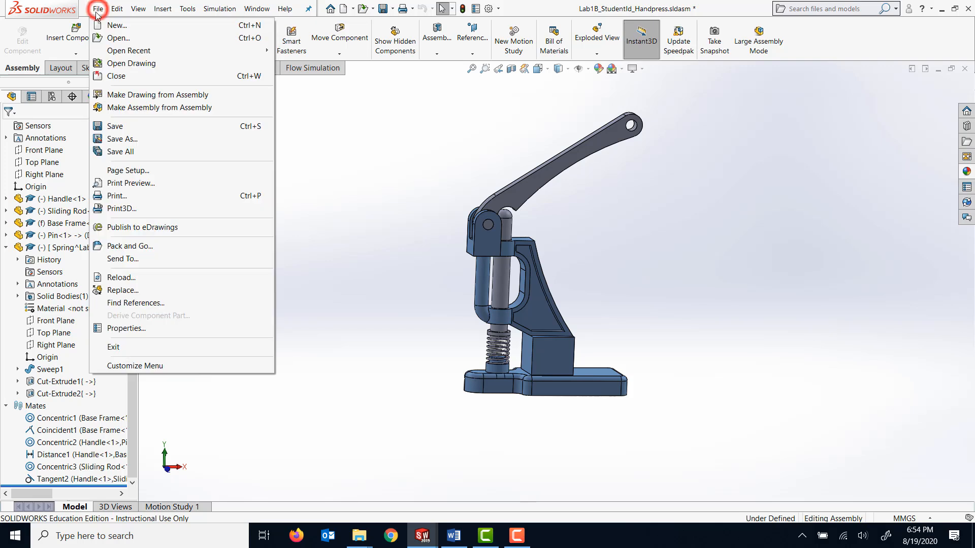
left_click(144, 95)
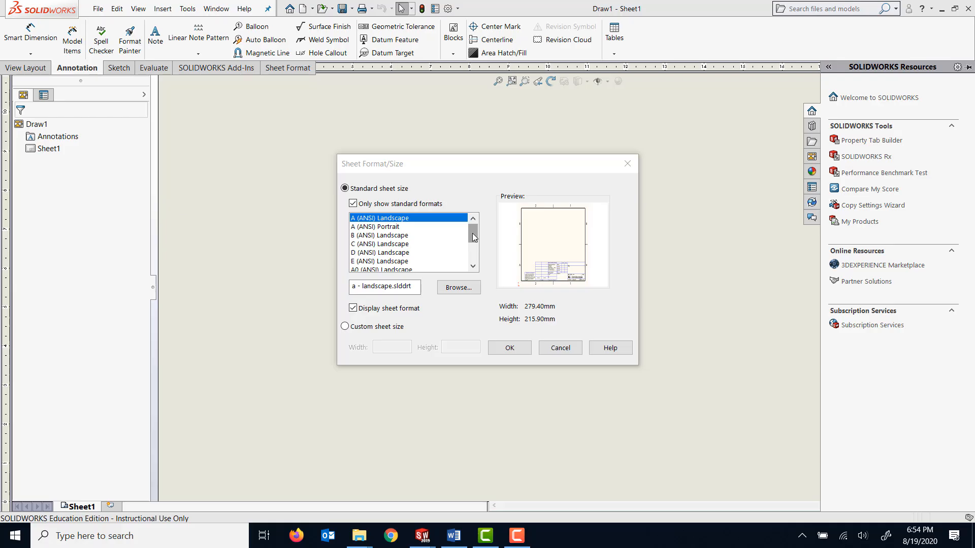
left_click_drag(472, 234, 473, 256)
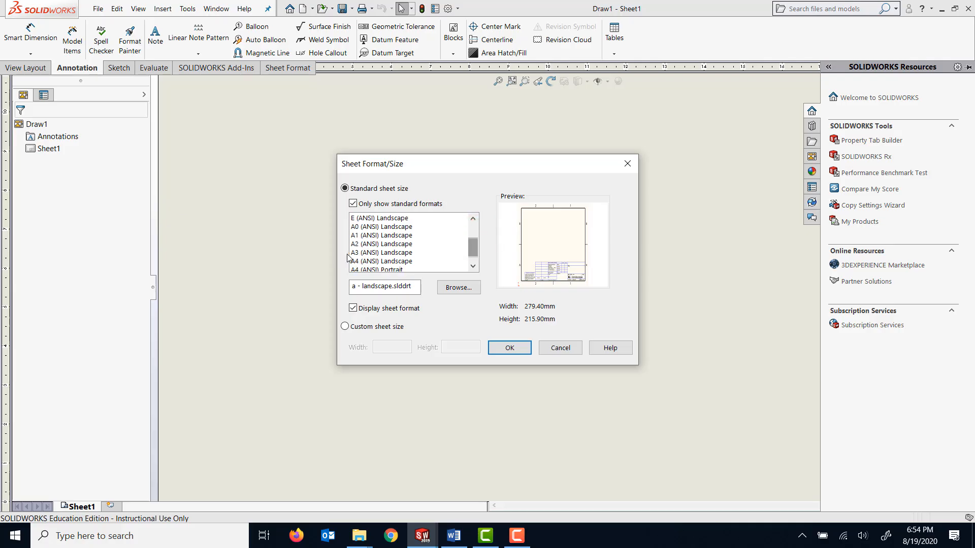
left_click(371, 254)
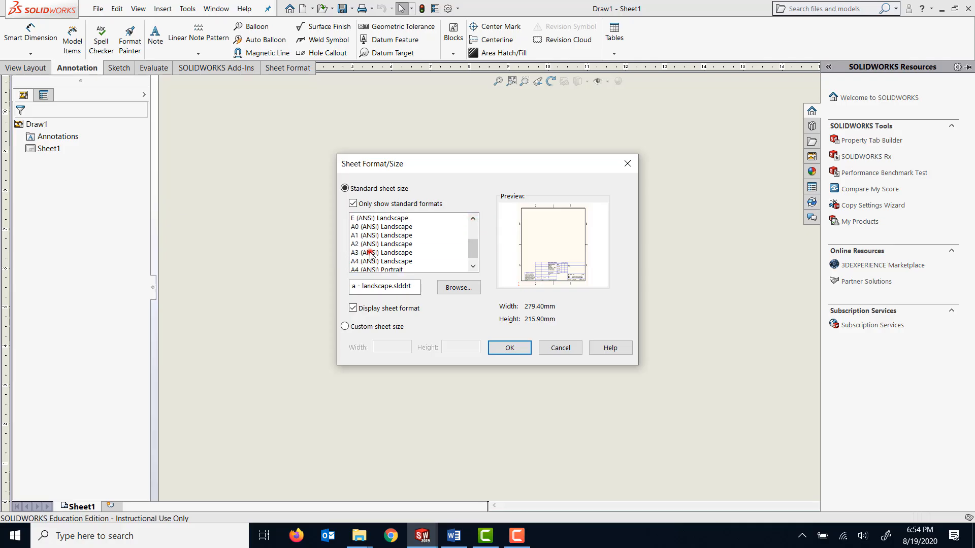
left_click(521, 349)
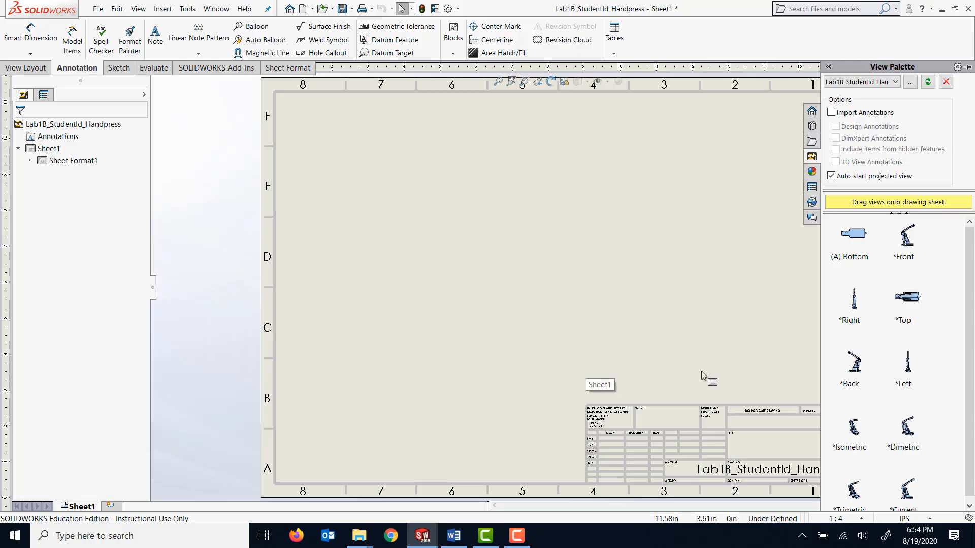
left_click(930, 518)
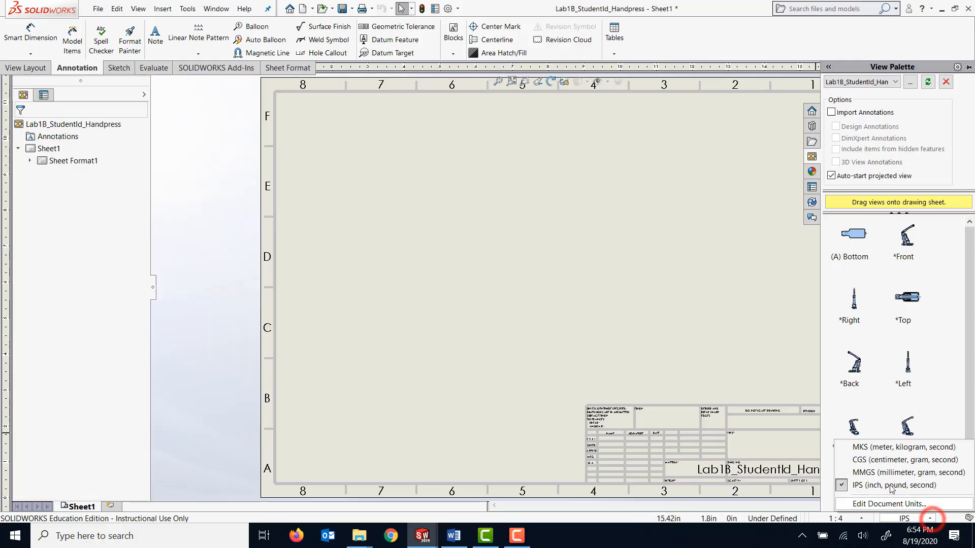
left_click(888, 473)
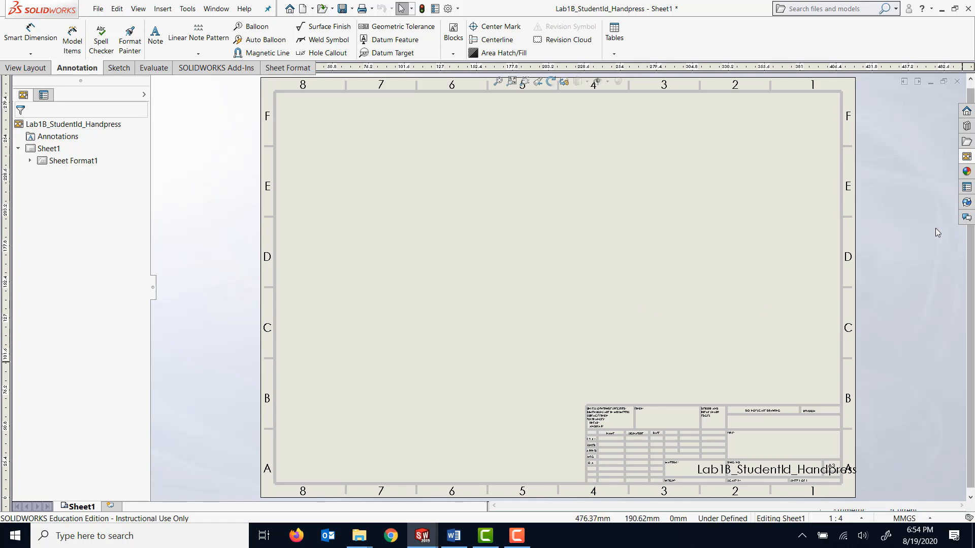
Step: Place the hand press's top view in the sheet's upper-left area and project the front view below it
left_click(967, 157)
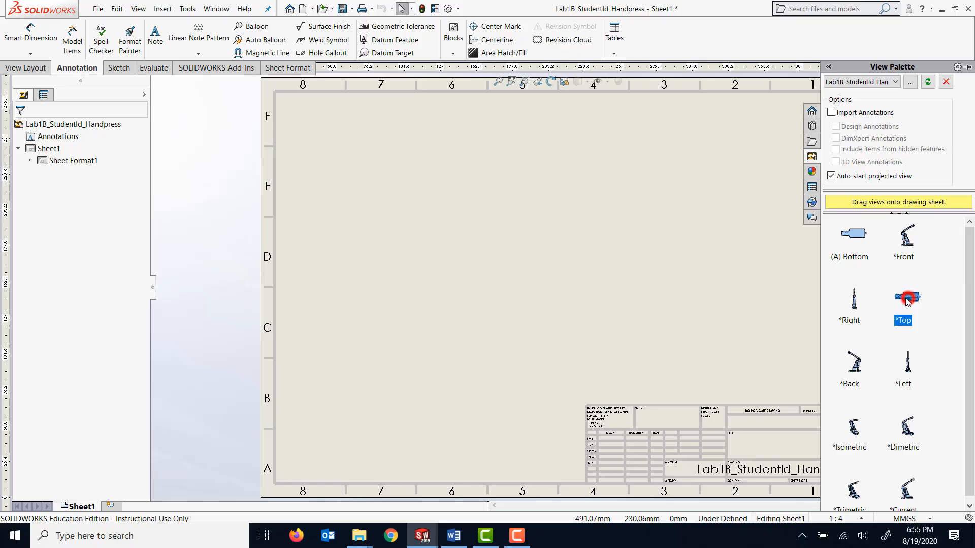
mouse_move(908, 297)
left_mouse_down()
mouse_move(759, 243)
mouse_move(399, 150)
mouse_move(376, 160)
left_mouse_up()
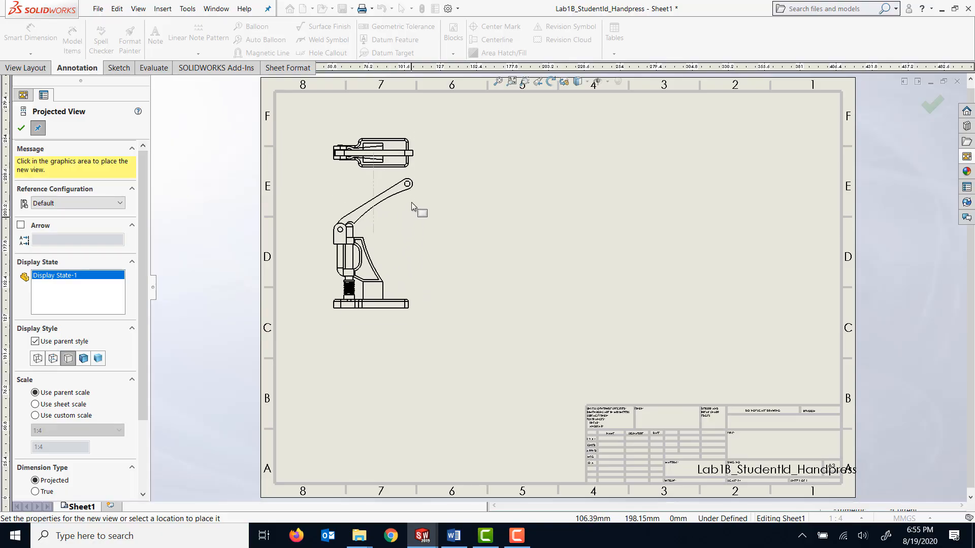
left_click(392, 283)
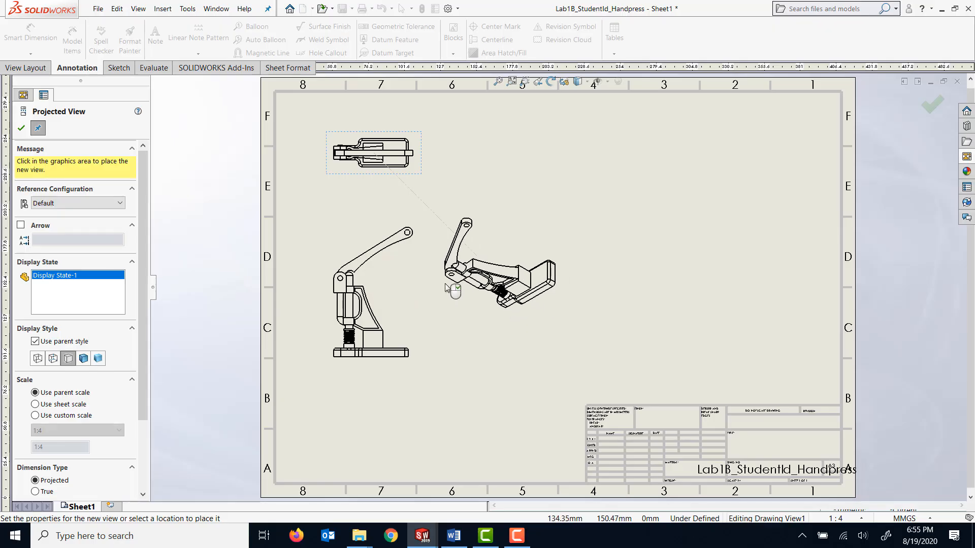
left_click(21, 129)
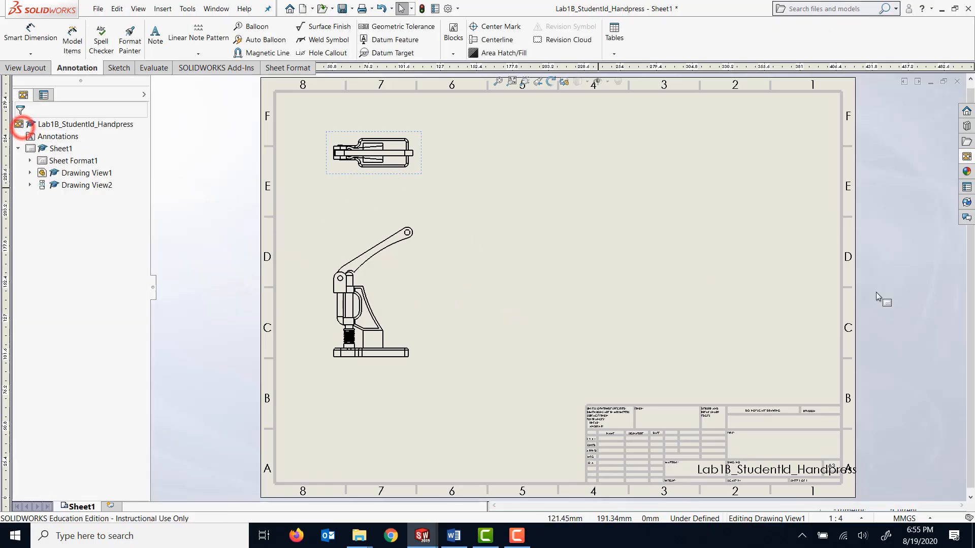
Step: Place an isometric view in the sheet's upper-right area and display it shaded with edges
left_click(967, 156)
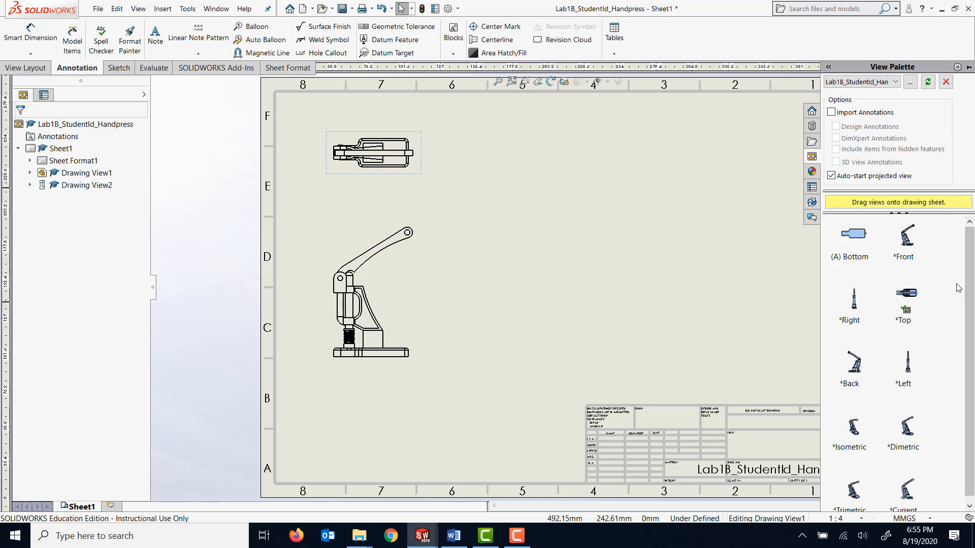
left_click_drag(968, 282, 968, 339)
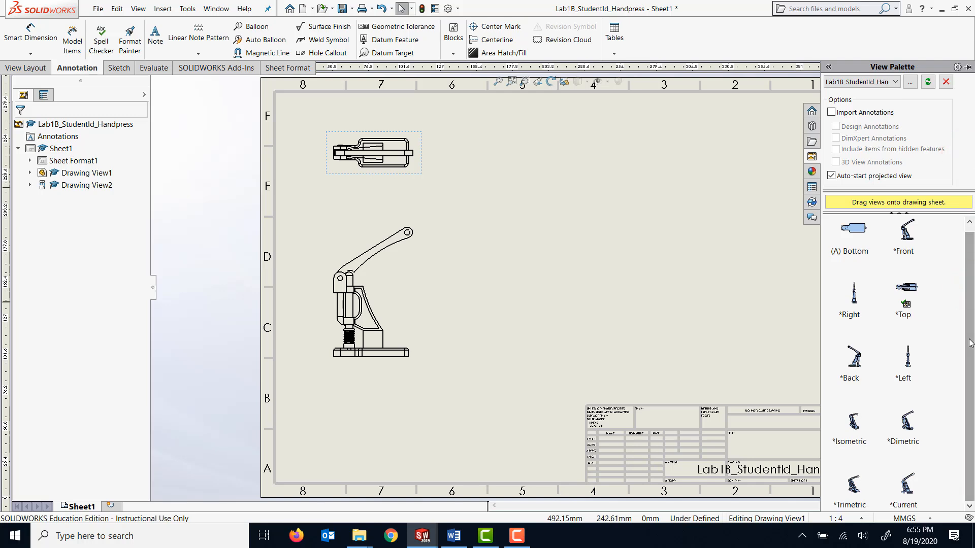
mouse_move(853, 422)
left_mouse_down()
mouse_move(813, 365)
mouse_move(725, 133)
mouse_move(716, 152)
left_mouse_up()
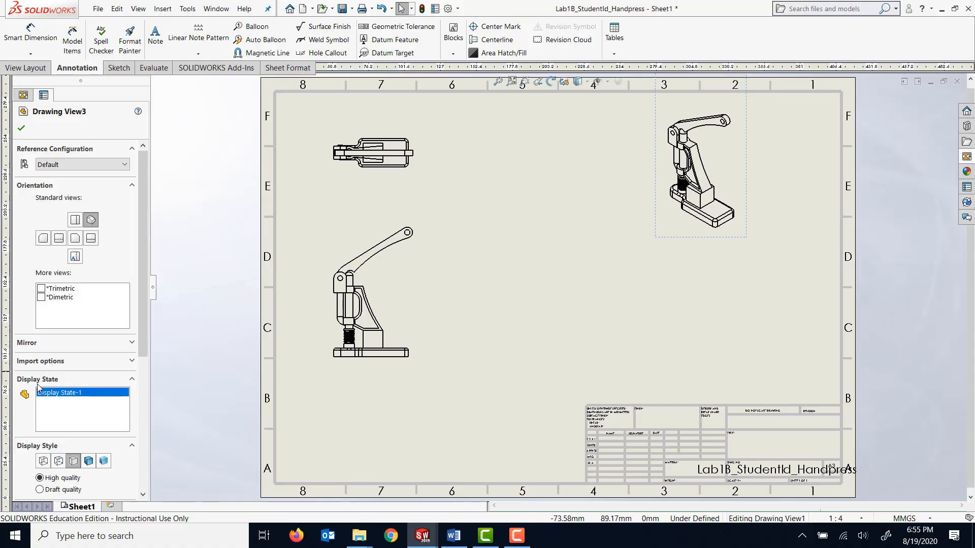
left_click(89, 461)
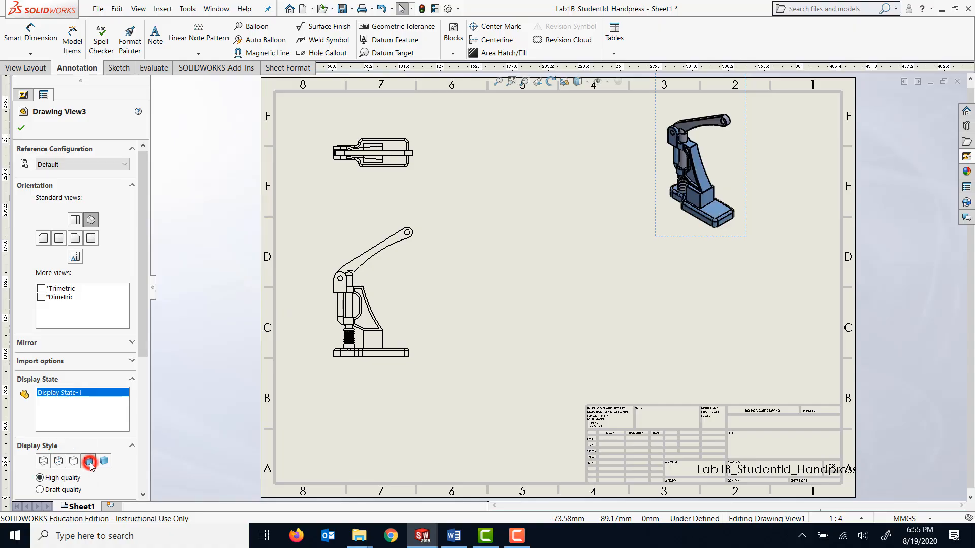
left_click(21, 128)
Step: Move the front view slightly lower and shift the top view a little inward from the sheet border
left_click(456, 265)
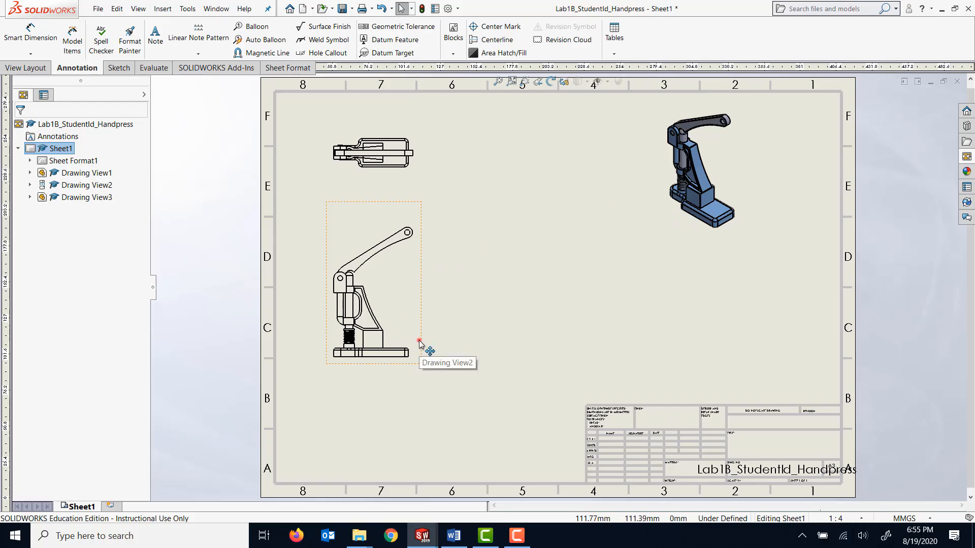
left_click_drag(419, 341, 429, 360)
left_click(415, 169)
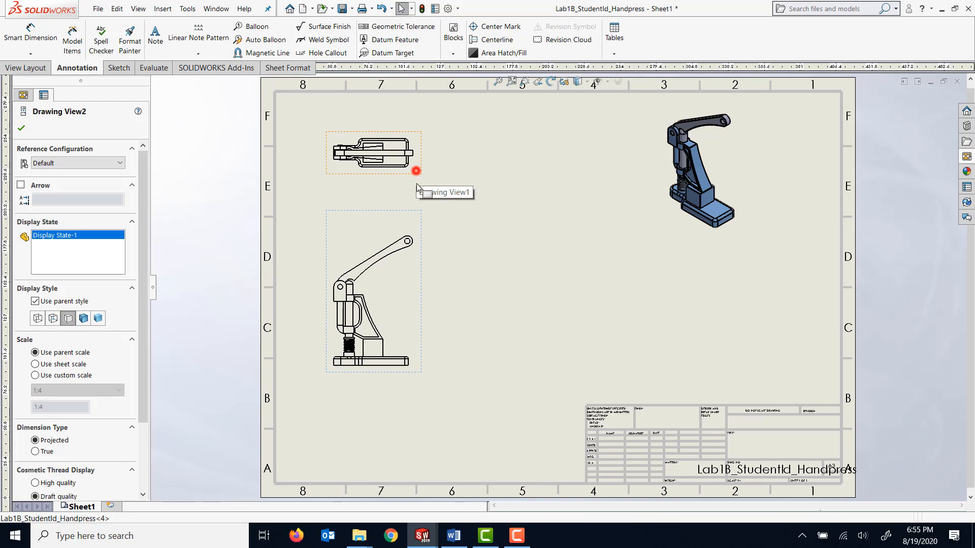
left_click_drag(416, 185, 442, 190)
left_click(577, 218)
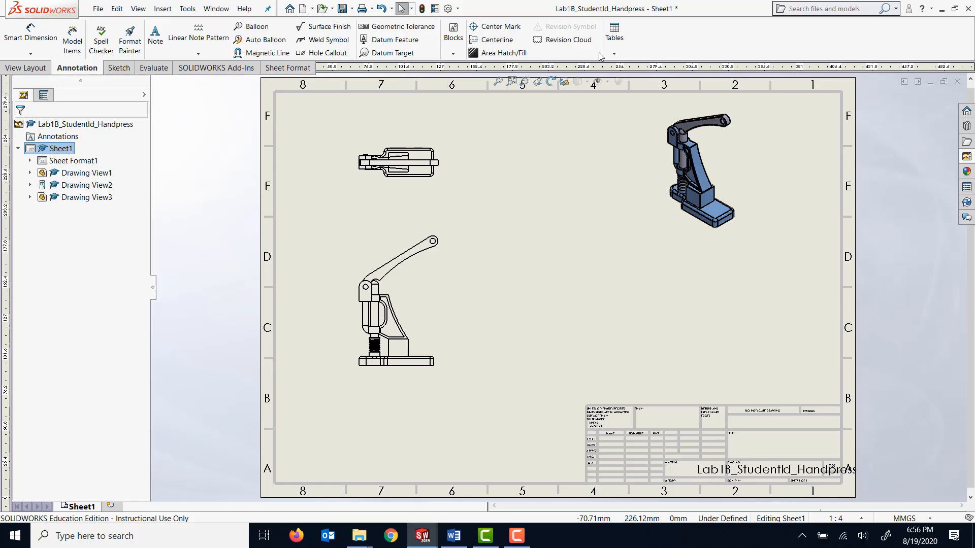
Step: Insert a top-level-only bill of materials for the isometric view with the bom-standard template, placed between that view and the title block
left_click(614, 54)
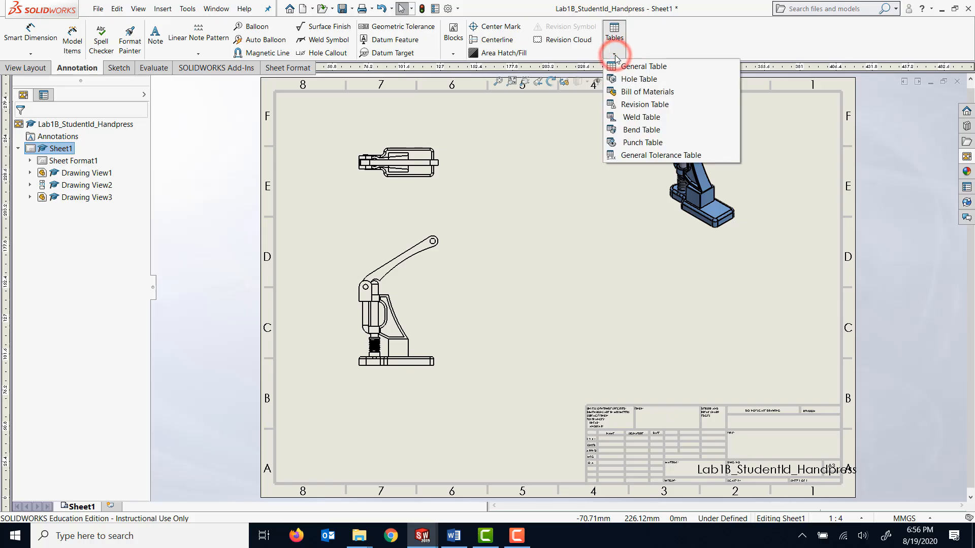
left_click(641, 92)
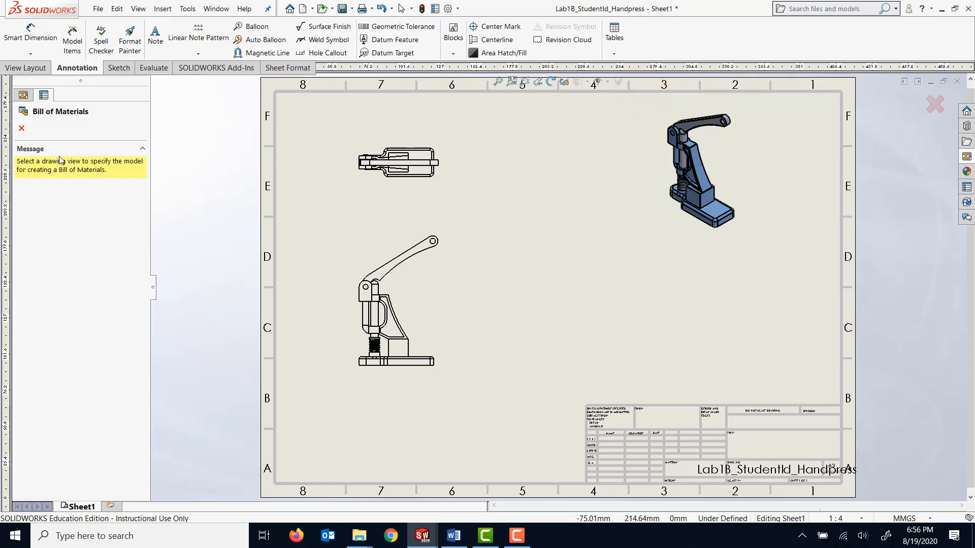
left_click(664, 194)
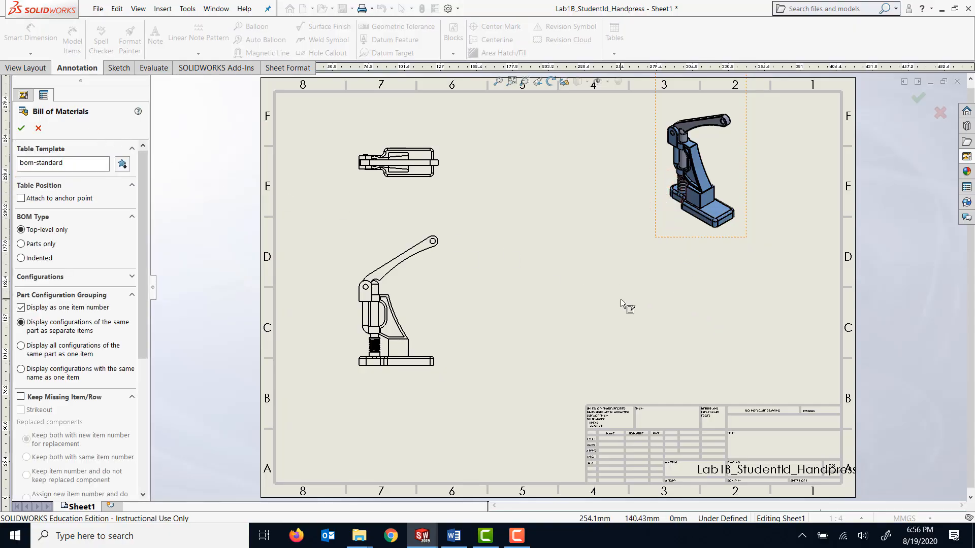
left_click(21, 128)
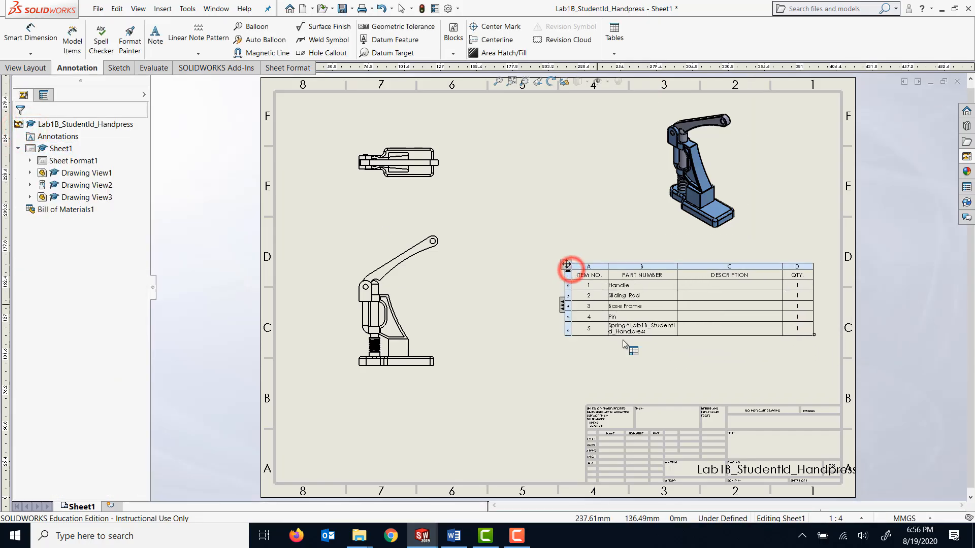
left_click(571, 269)
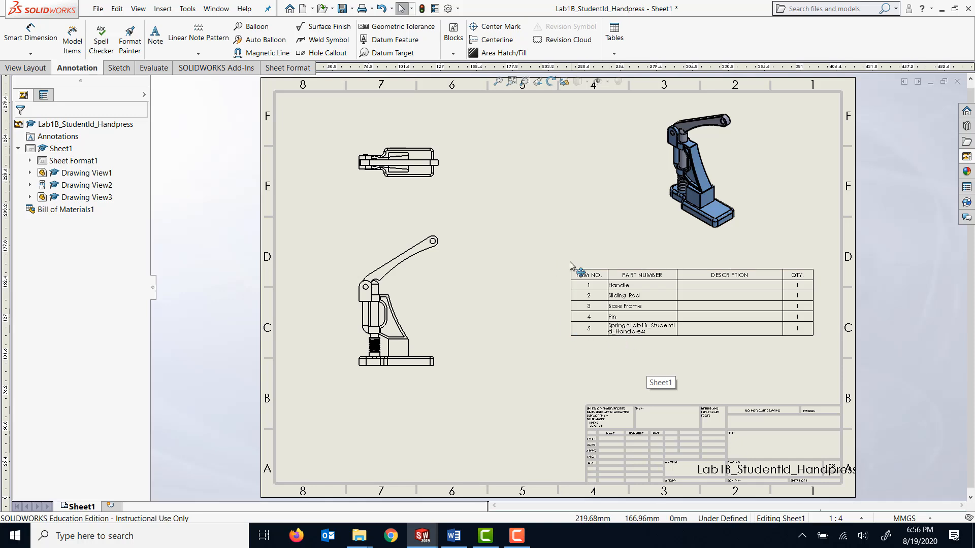
Step: Enlarge the bill of materials table outward from its lower-left corner
left_click(574, 331)
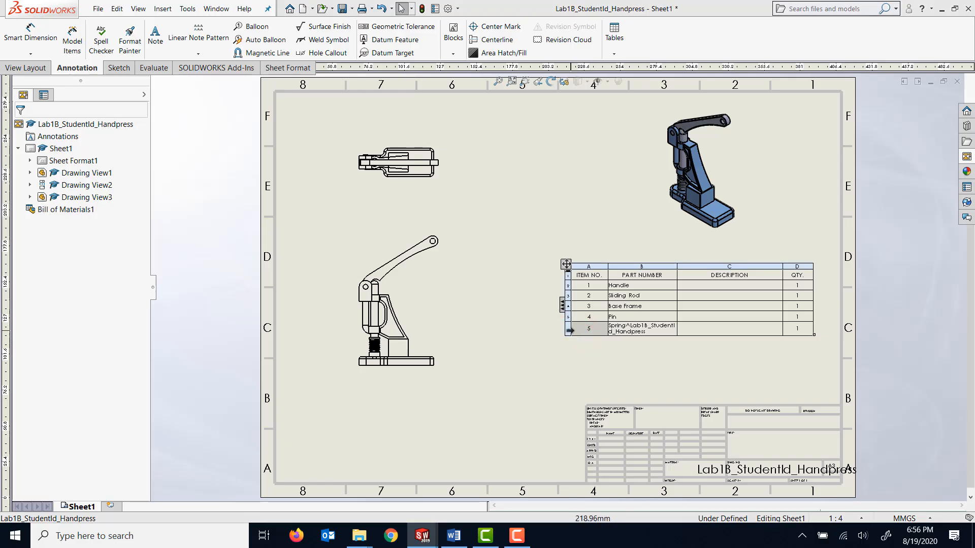
left_click(814, 191)
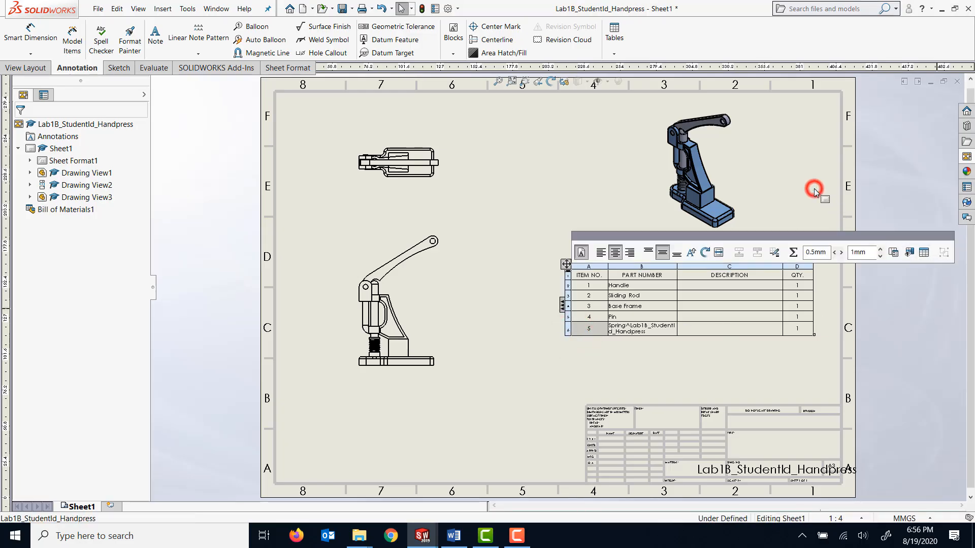
left_click(625, 265)
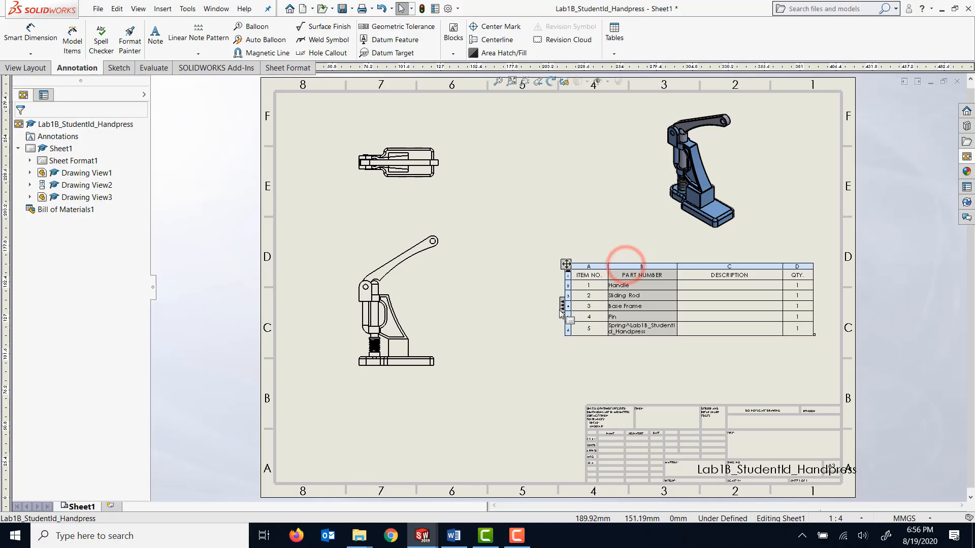
left_click_drag(562, 337, 506, 361)
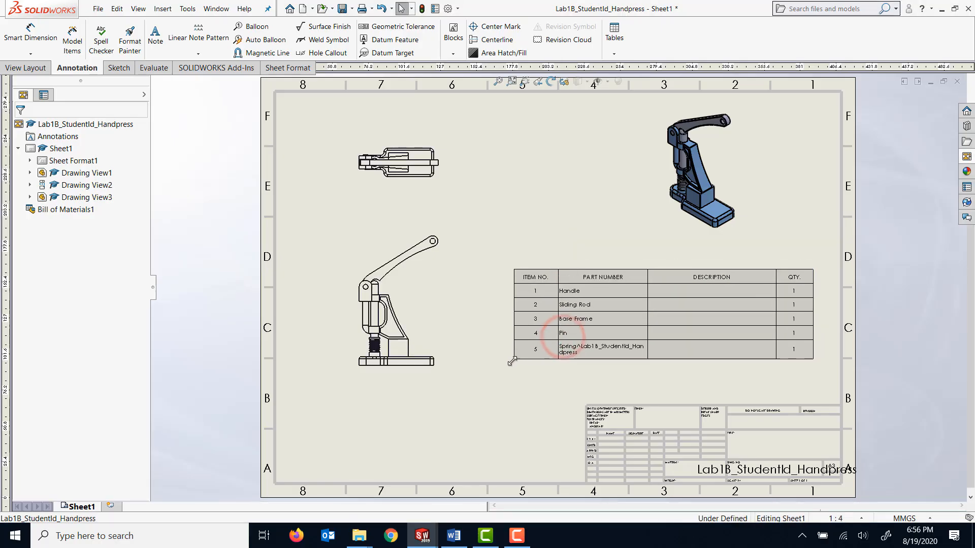
left_click(601, 231)
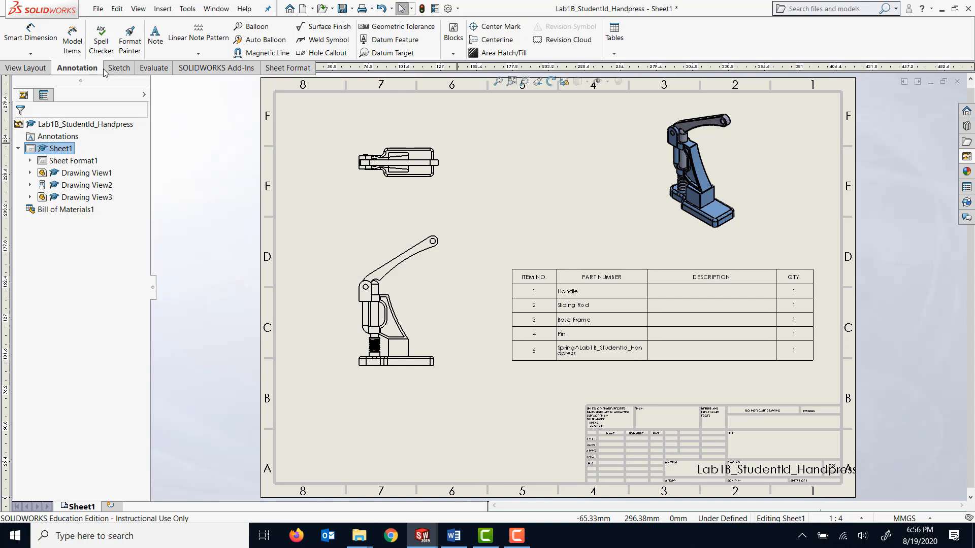
Step: Add automatic item-number balloons to the isometric view only
left_click(263, 39)
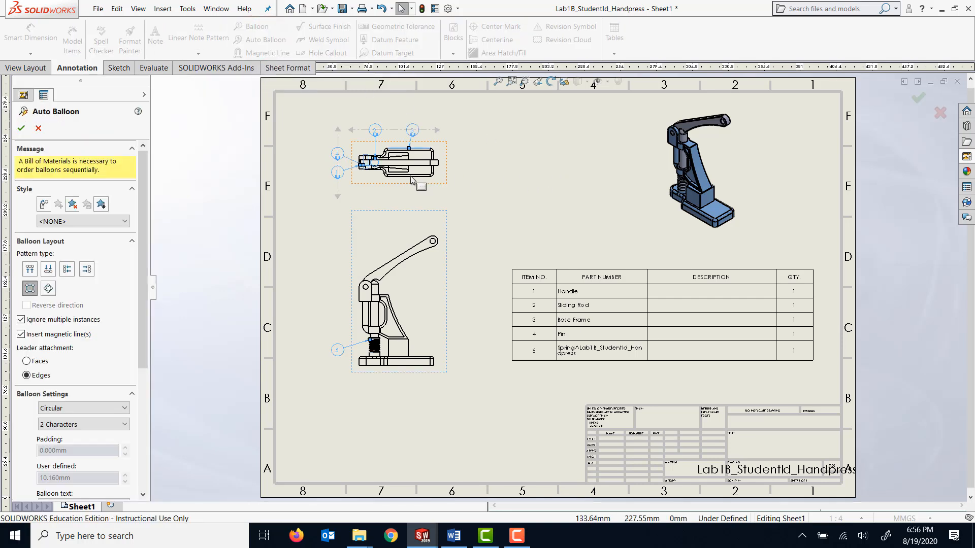
left_click(36, 130)
left_click(653, 222)
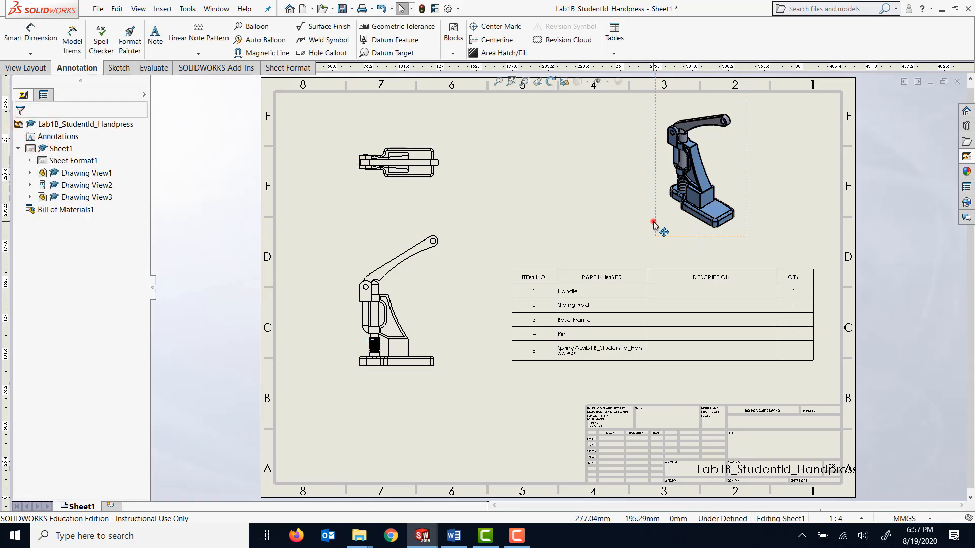
left_click(257, 40)
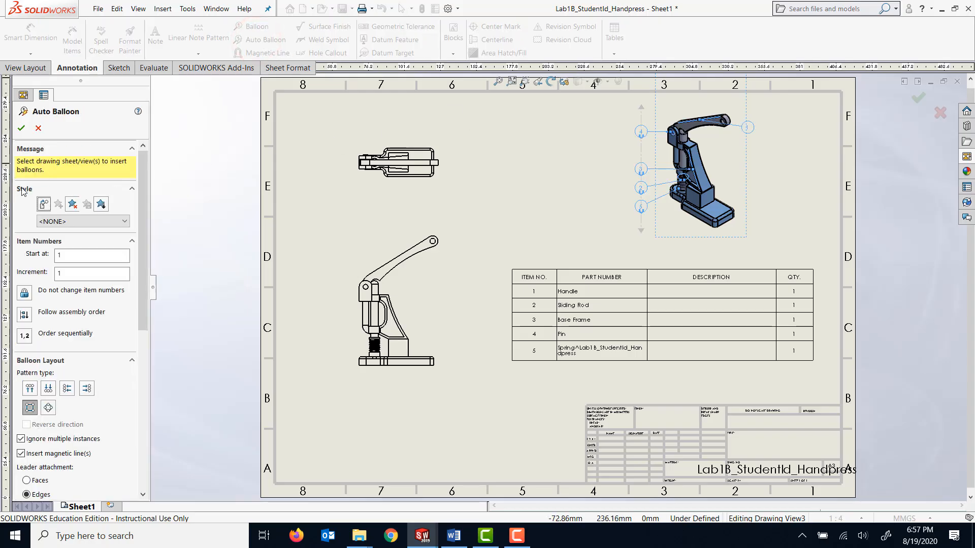
left_click(22, 130)
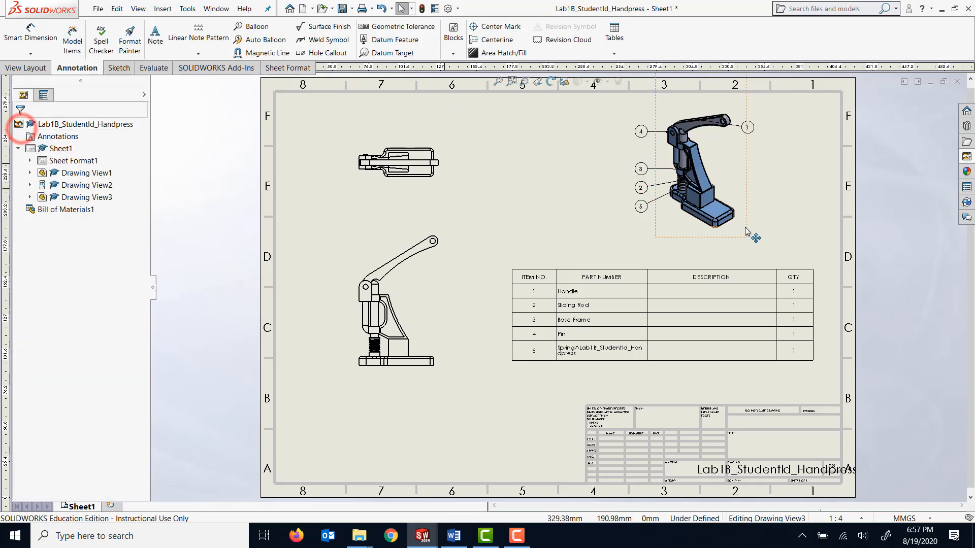
Step: Move balloon 1 above the handle, spread balloons 4, 2 and 5 apart, and shift the isometric view slightly inward from the sheet border
left_click_drag(753, 131, 739, 100)
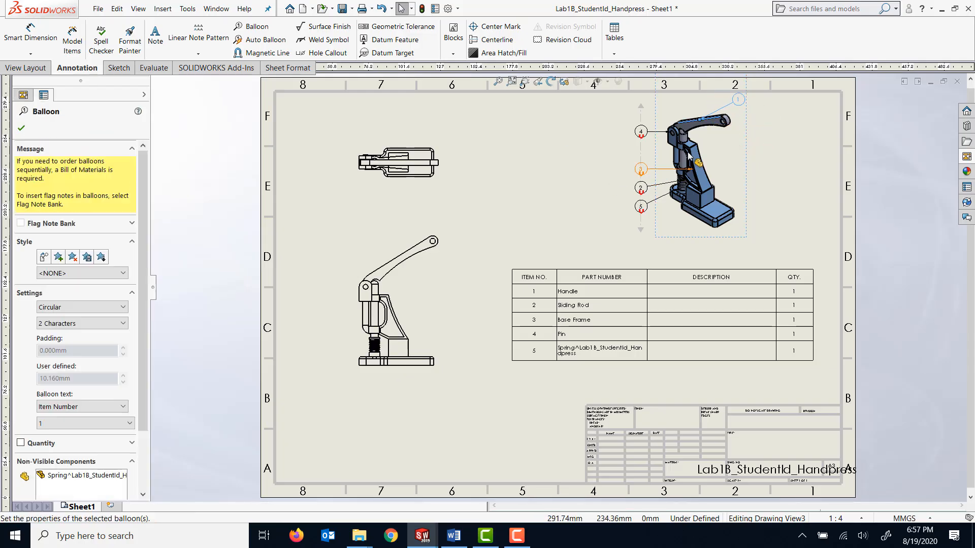
left_click_drag(637, 133, 634, 169)
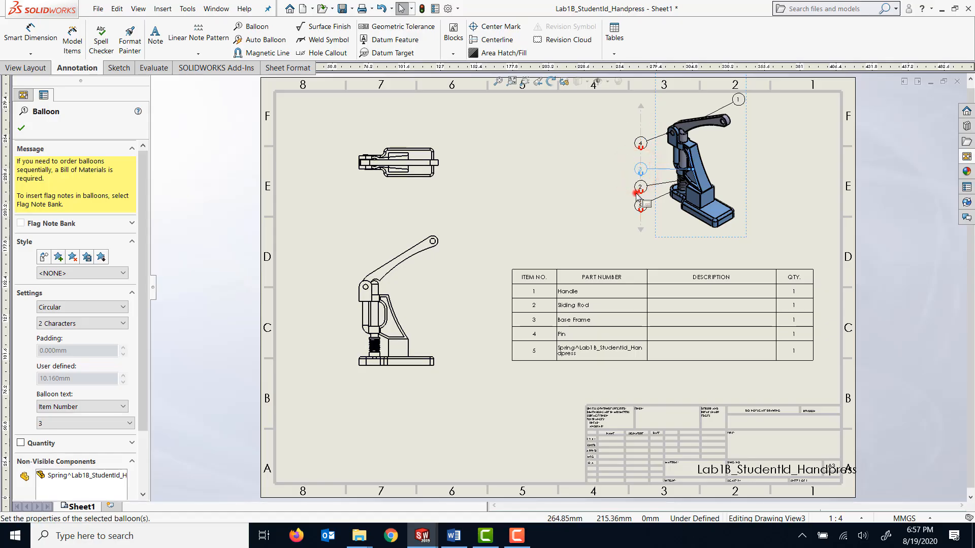
left_click(635, 192)
left_click_drag(689, 238, 679, 238)
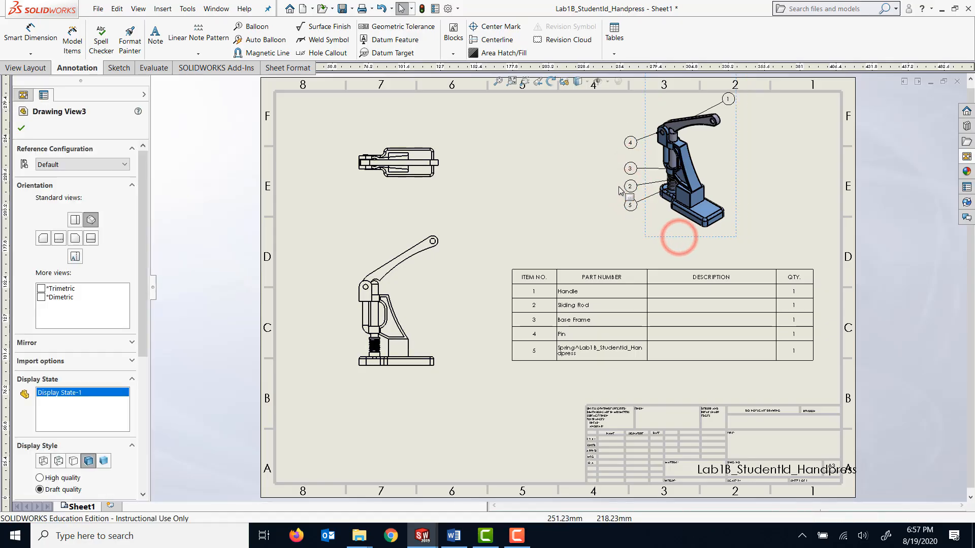
left_click_drag(631, 210, 631, 217)
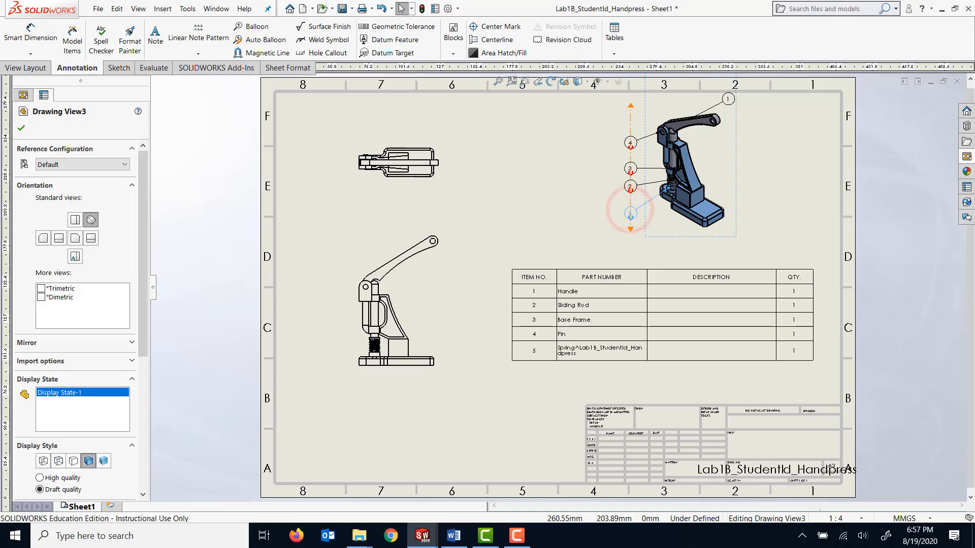
scroll(722, 146, "down", 1)
left_click(784, 182)
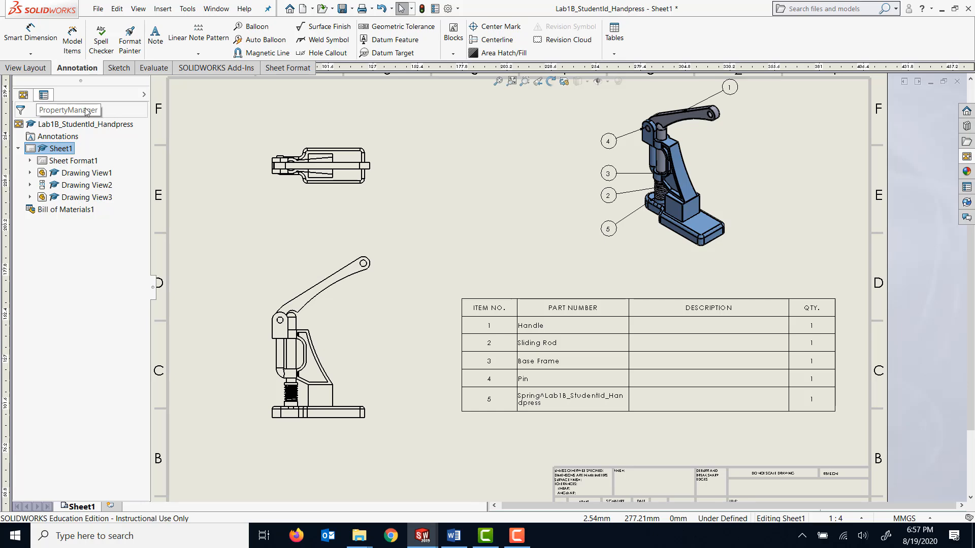
left_click(200, 206)
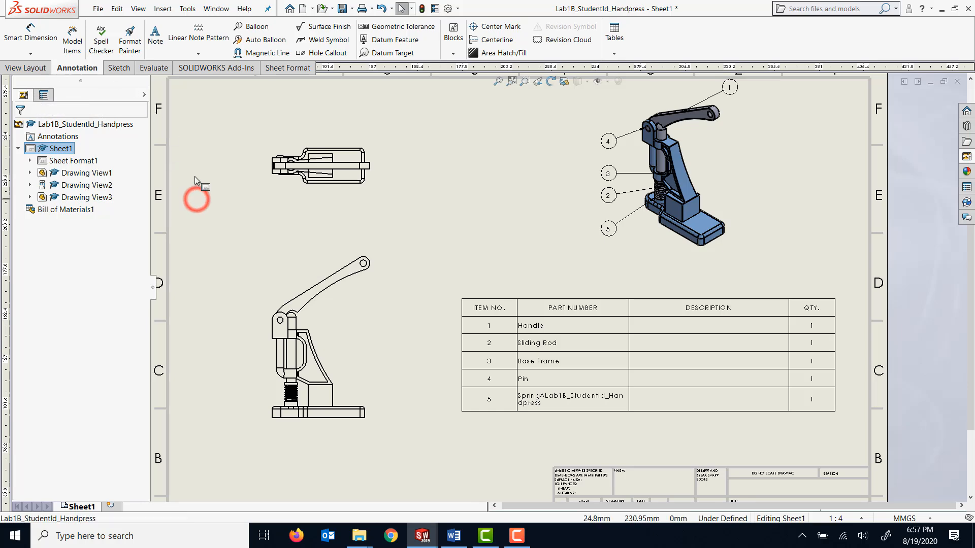
left_click(760, 318)
scroll(554, 300, "up", 2)
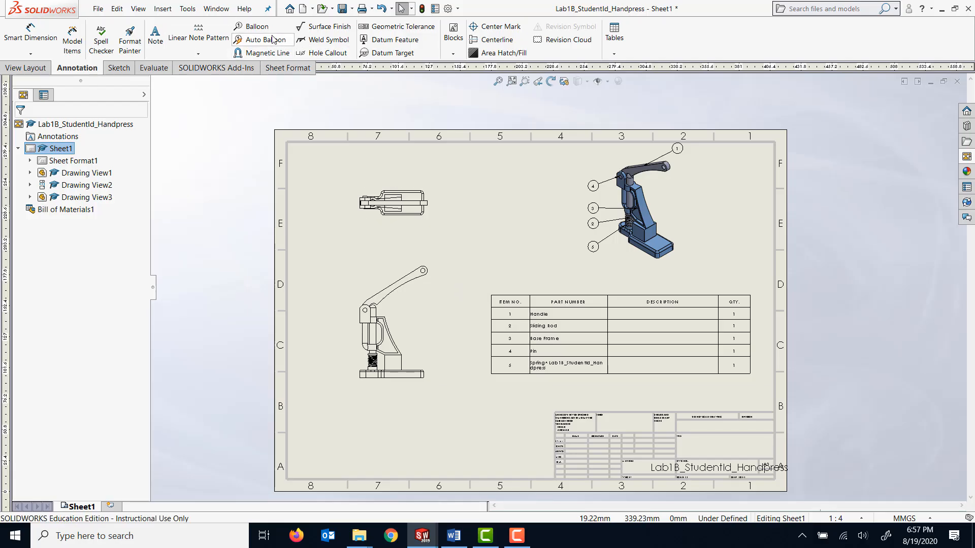
Step: Save the drawing as Lab1B_StudentId_Handpress.SLDDRW in the Lab 1B_Student ID folder, together with the modified assembly
left_click(343, 9)
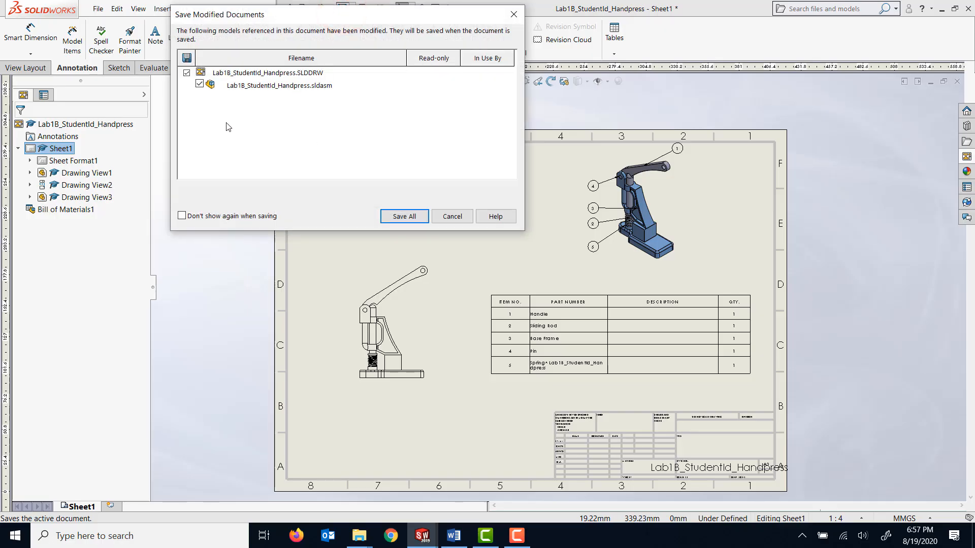
left_click(407, 221)
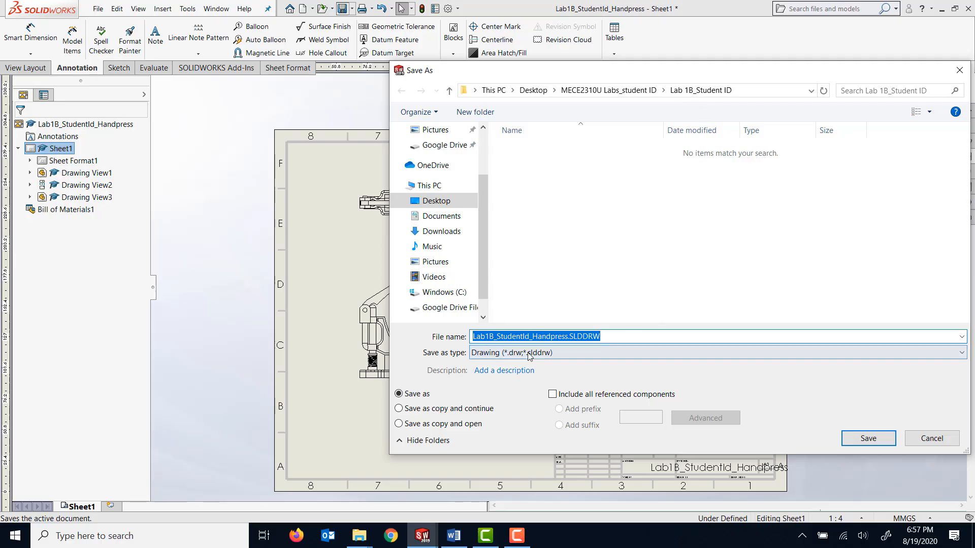
left_click(869, 438)
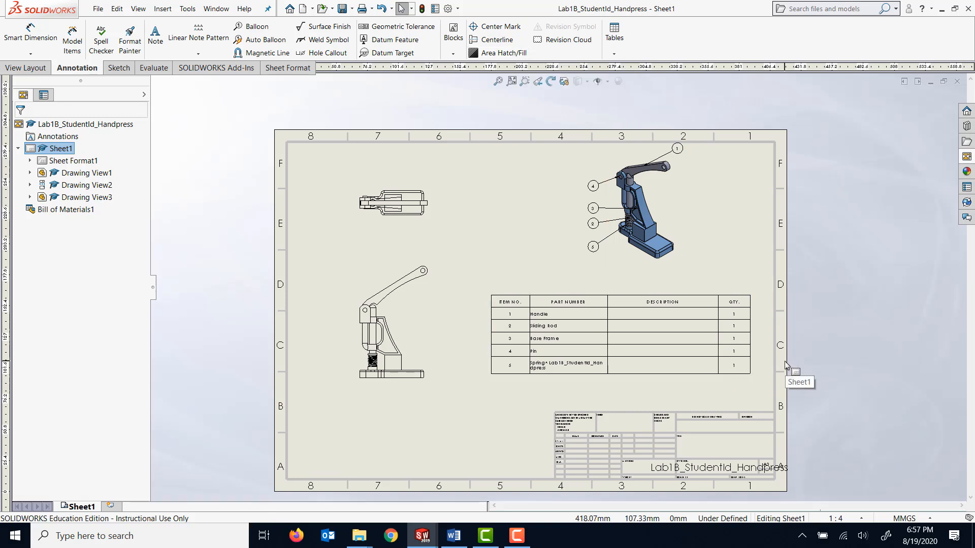
left_click(707, 305)
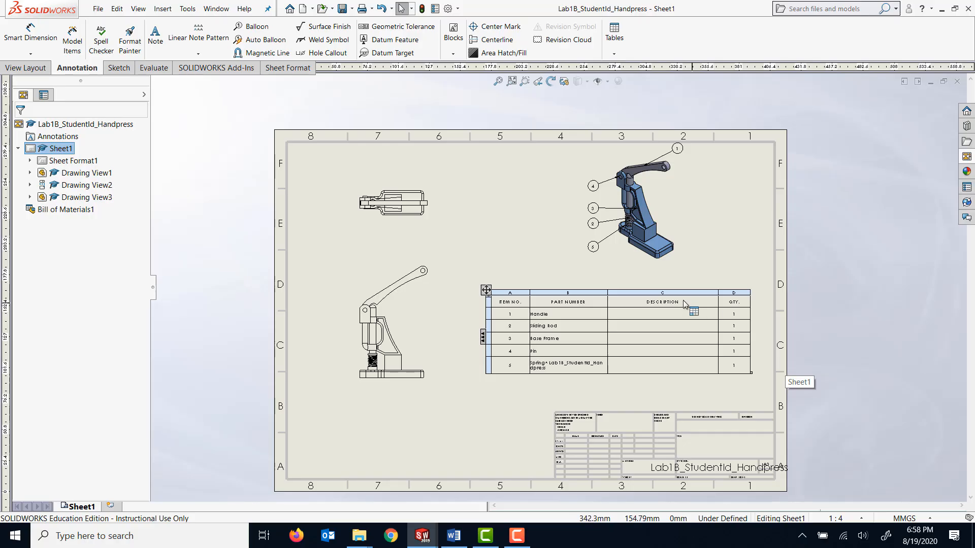
left_click(833, 250)
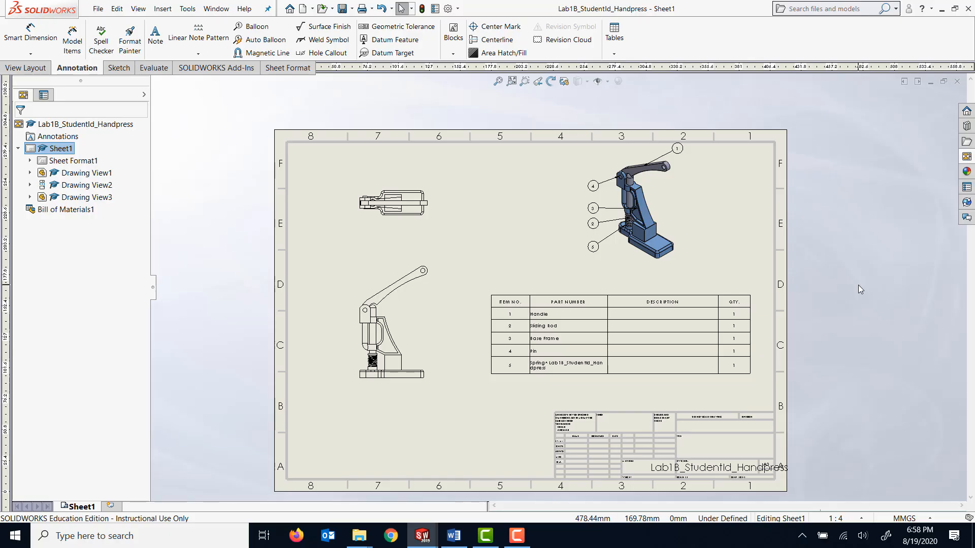
left_click(517, 536)
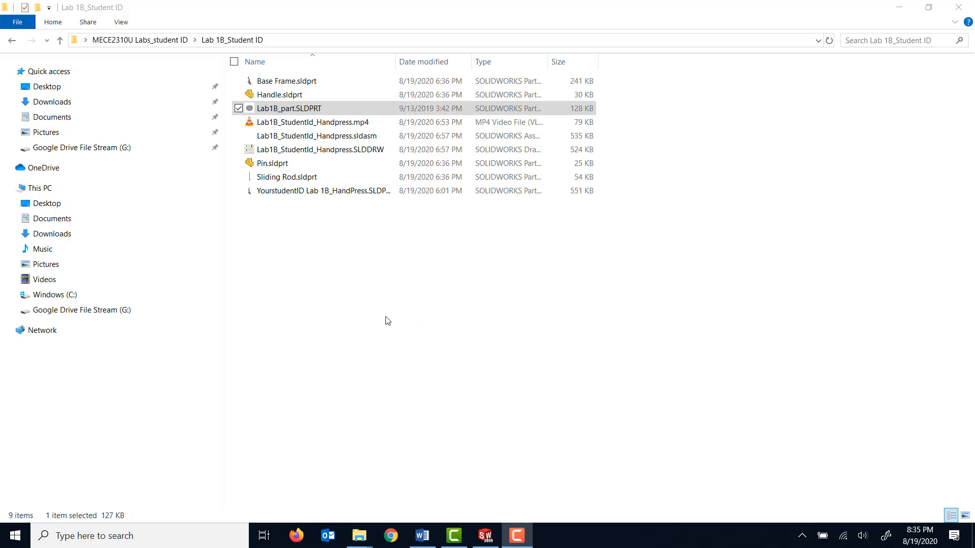
Step: Open Lab1B_part.SLDPRT from the Lab 1B_Student ID folder and inspect its holes, counterbore and flat-cut sides
double_click(287, 110)
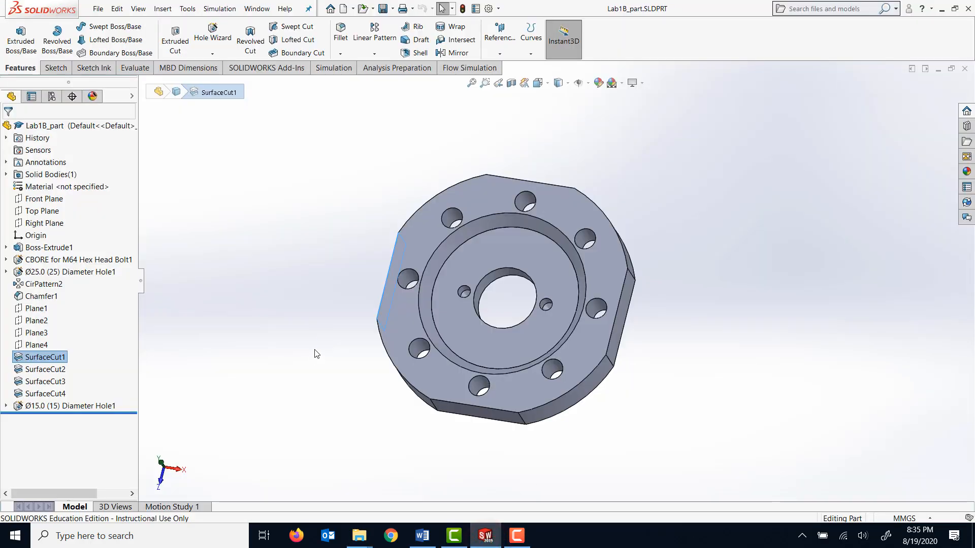
mouse_move(315, 353)
middle_mouse_down()
mouse_move(298, 322)
mouse_move(316, 352)
middle_mouse_up()
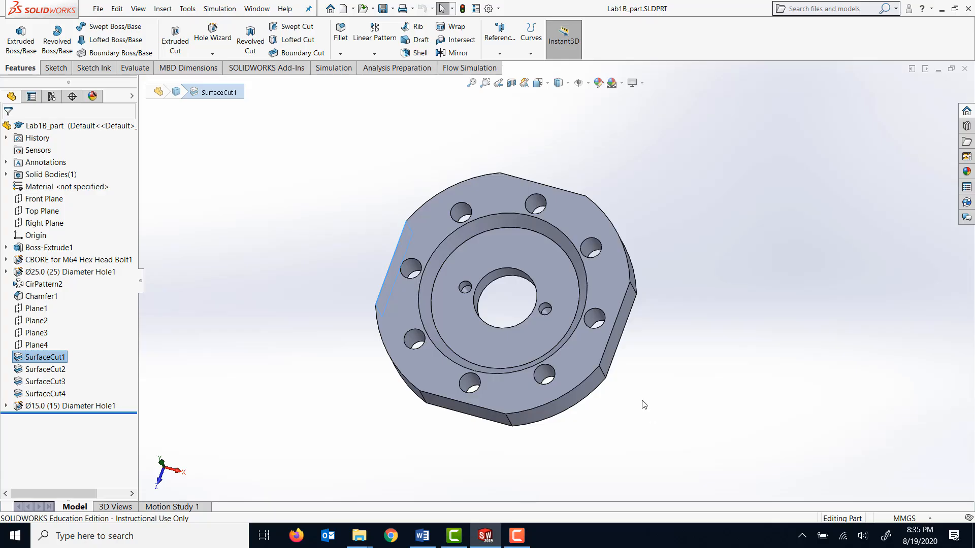
scroll(643, 386, "up", 1)
scroll(643, 386, "down", 1)
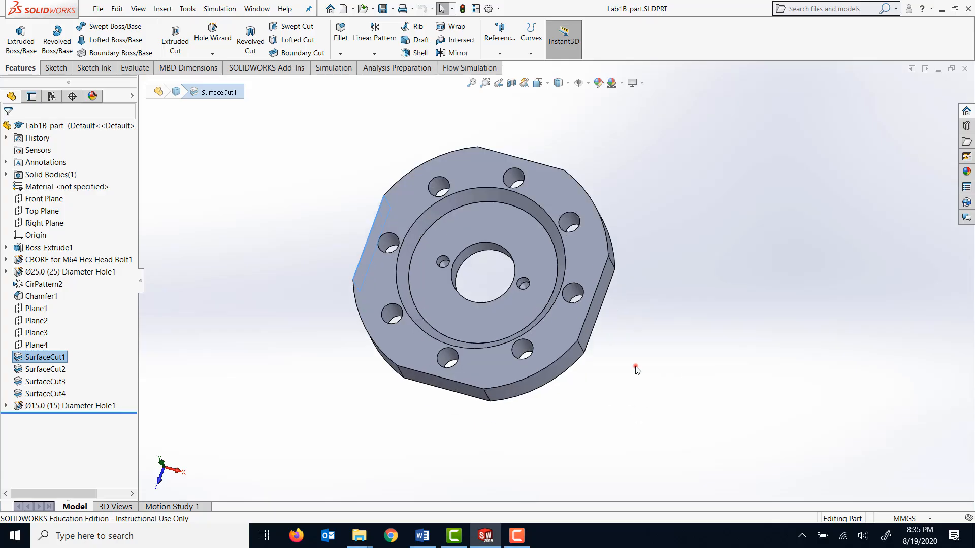
left_click(635, 366)
middle_click_drag(663, 355, 651, 394)
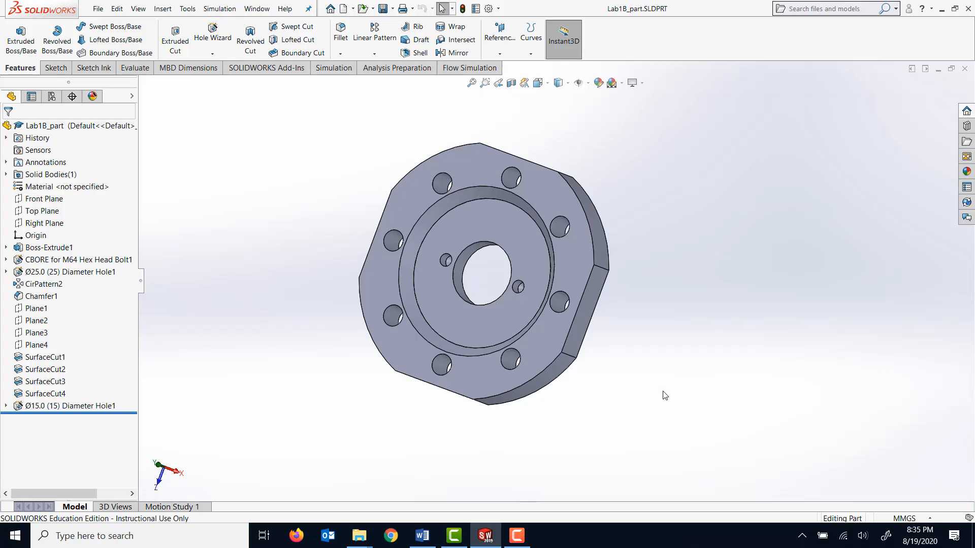
middle_click_drag(237, 273, 268, 298)
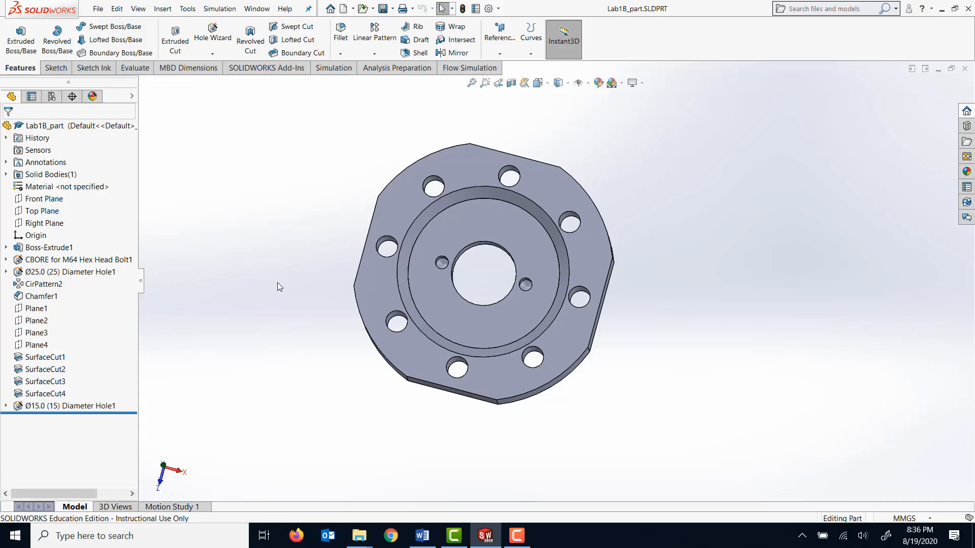
middle_click_drag(655, 231, 629, 262)
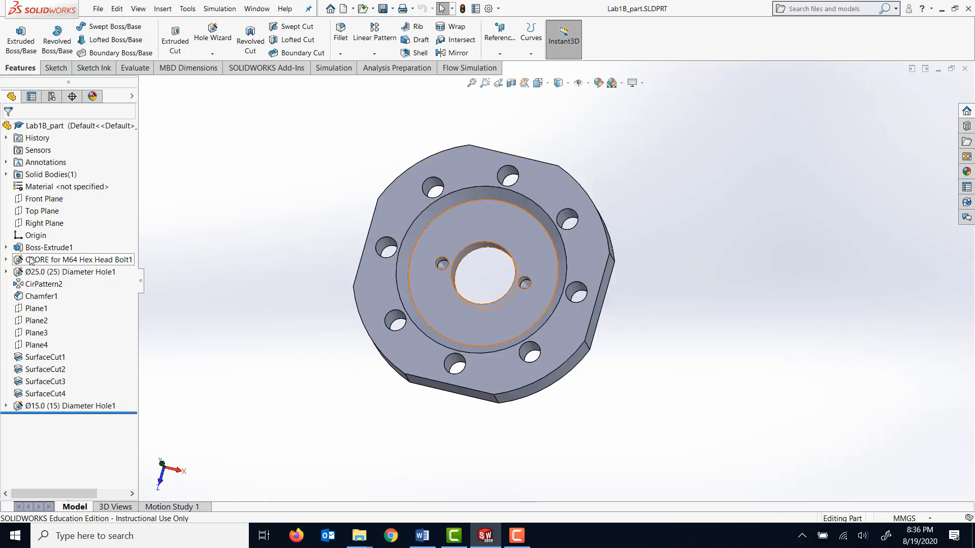
Step: Review the part's feature history around the surface cuts and check the definition of Plane1 without changing it
mouse_move(71, 413)
left_mouse_down()
mouse_move(94, 255)
mouse_move(119, 284)
mouse_move(115, 304)
mouse_move(88, 307)
mouse_move(89, 411)
left_mouse_up()
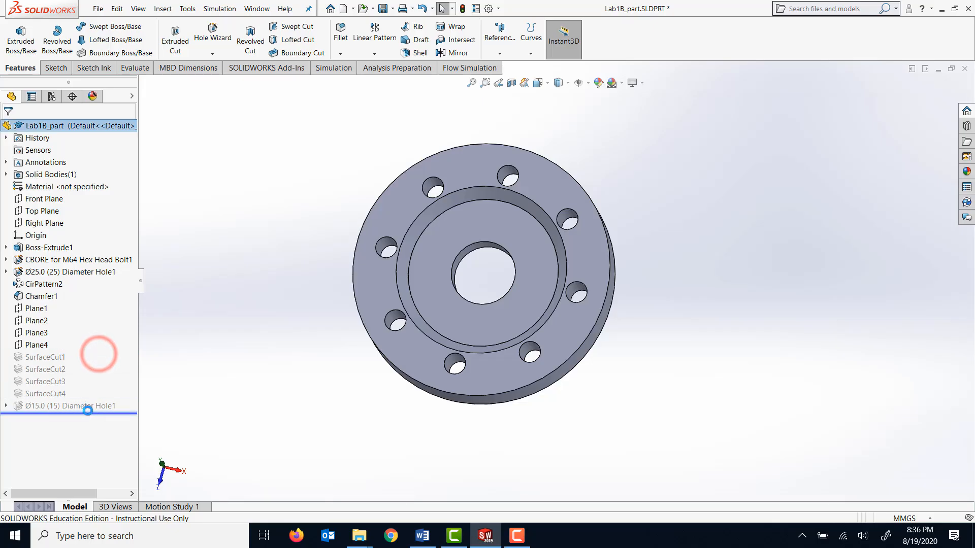
right_click(40, 312)
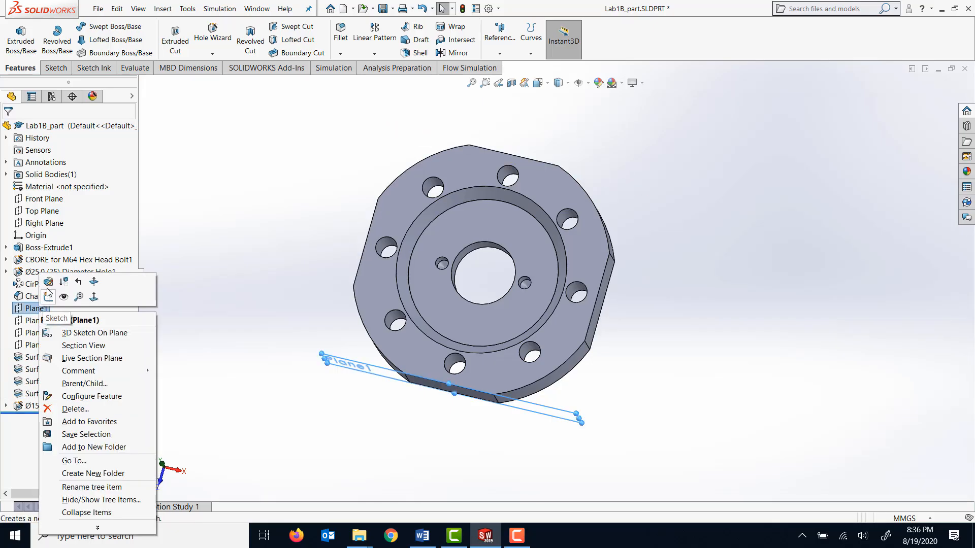
left_click(49, 282)
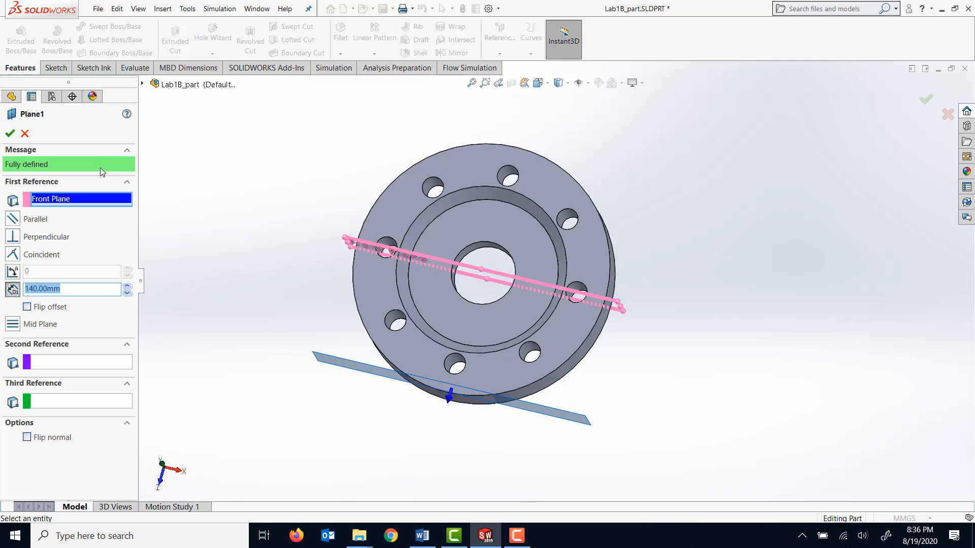
left_click(10, 134)
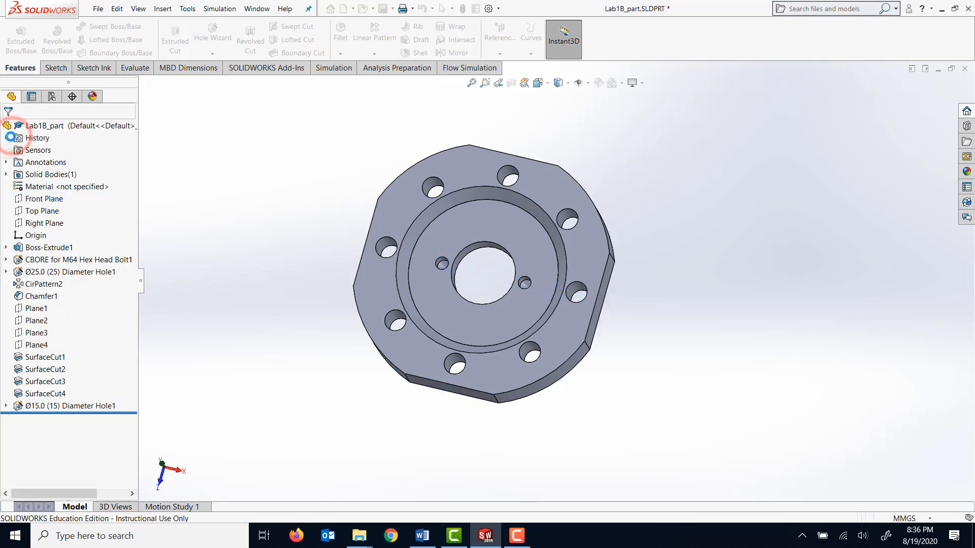
left_click(162, 9)
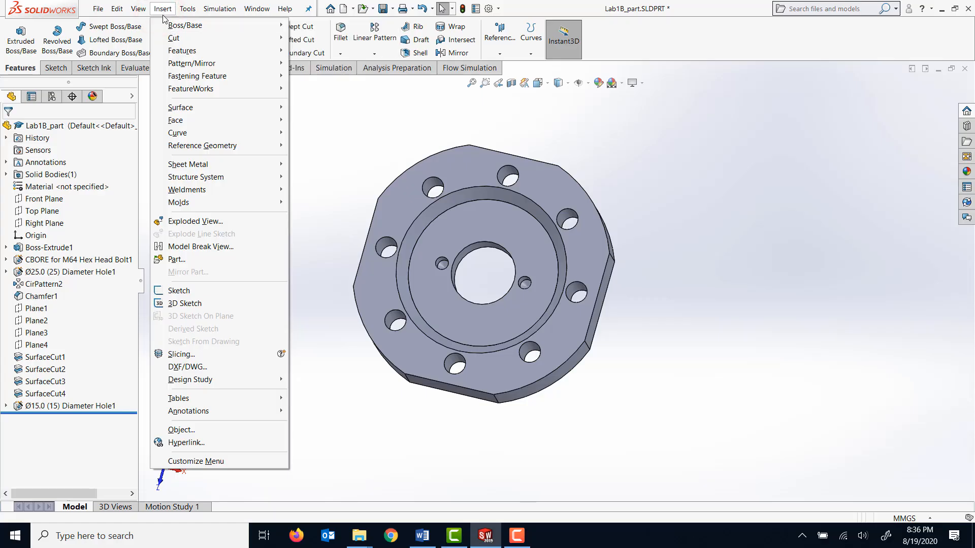
mouse_move(220, 151)
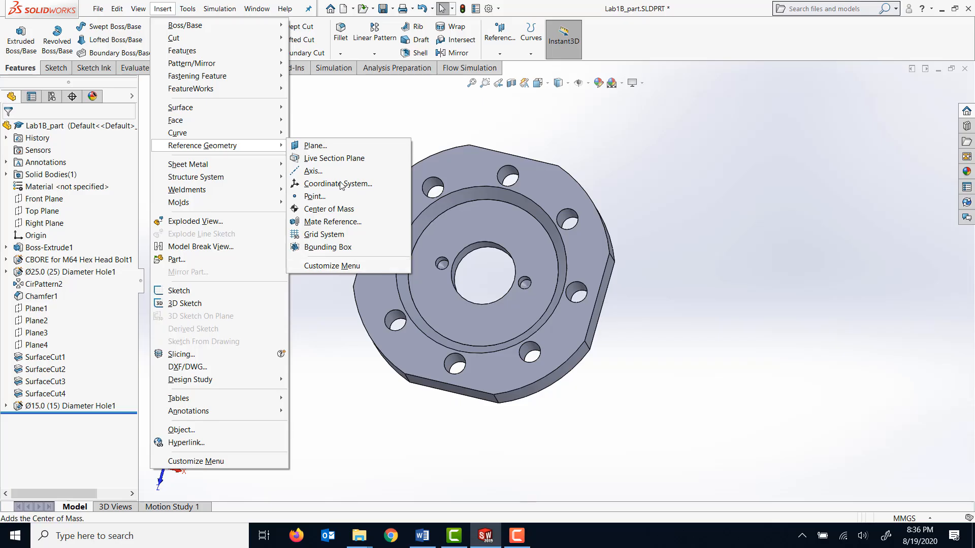
left_click(315, 119)
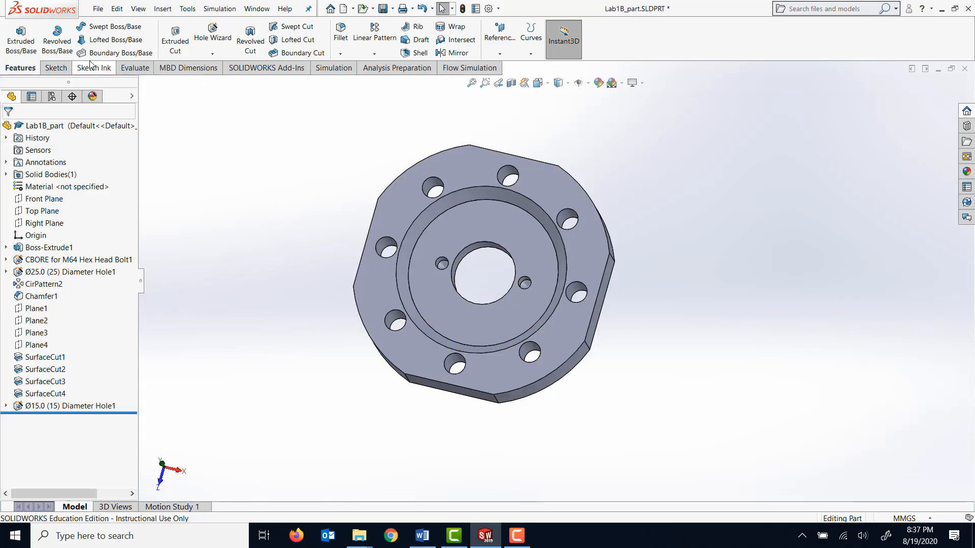
Step: Create a drawing from Lab1B_part on a standard A4 (ANSI) Landscape sheet with the sheet format displayed
left_click(98, 9)
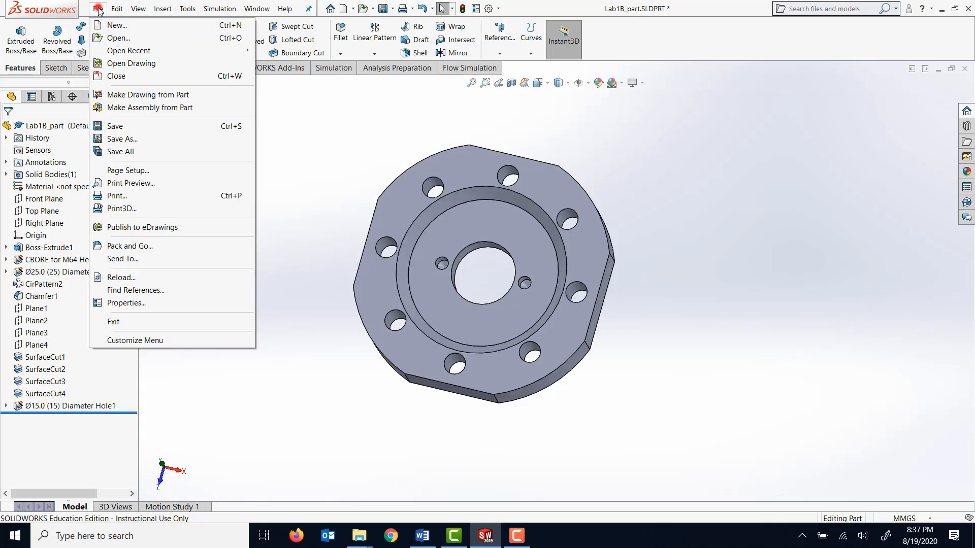
left_click(154, 98)
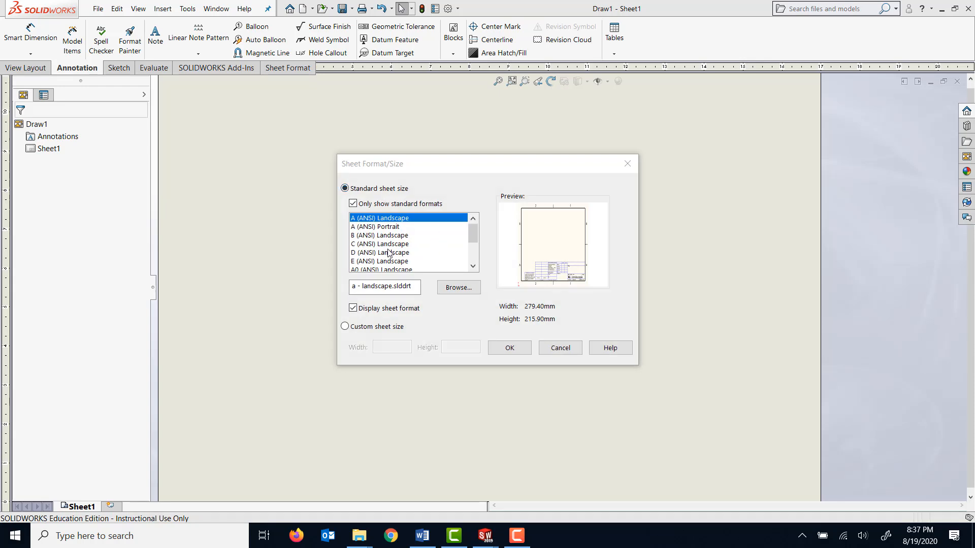
left_click_drag(471, 235, 471, 248)
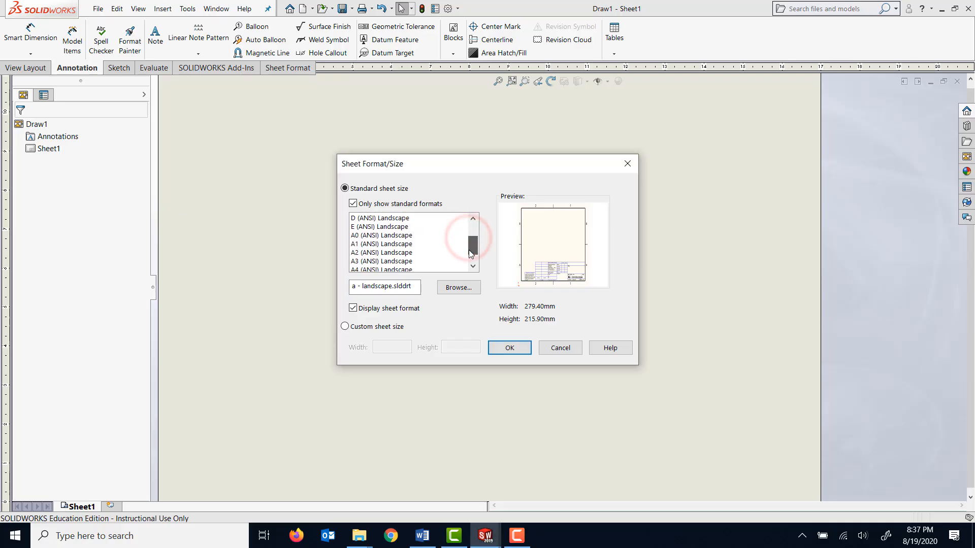
scroll(385, 266, "down", 1)
left_click(384, 262)
left_click(390, 253)
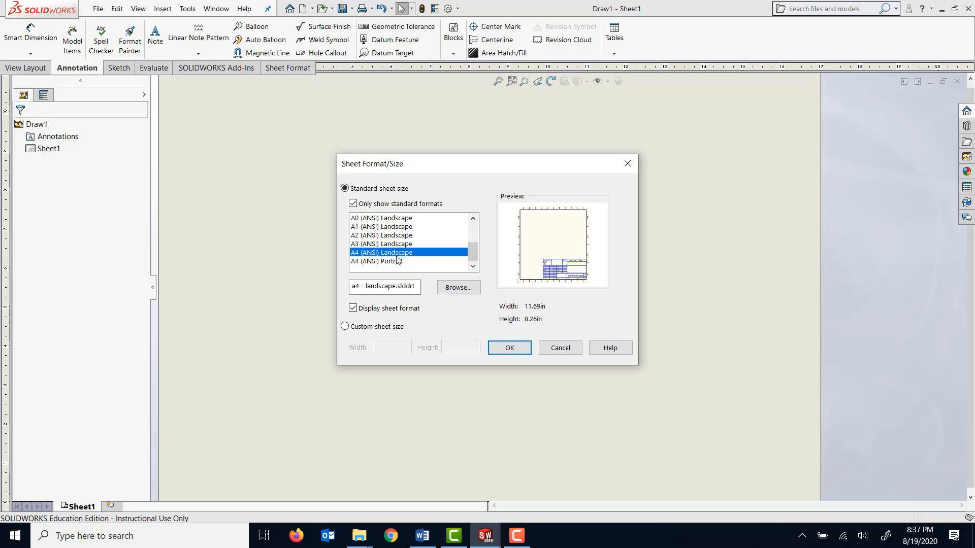
left_click(506, 349)
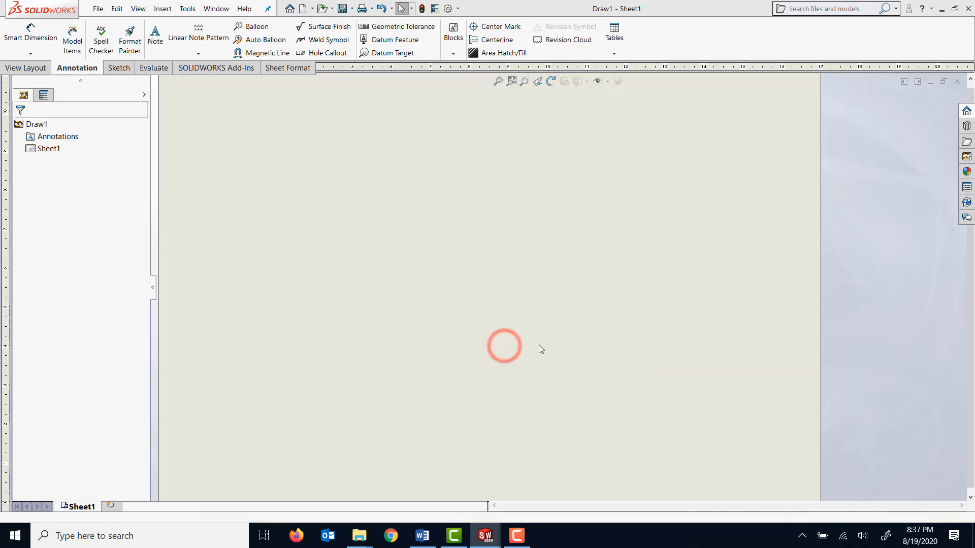
Step: Set the drawing's unit system to MMGS (millimeter, gram, second)
left_click(925, 518)
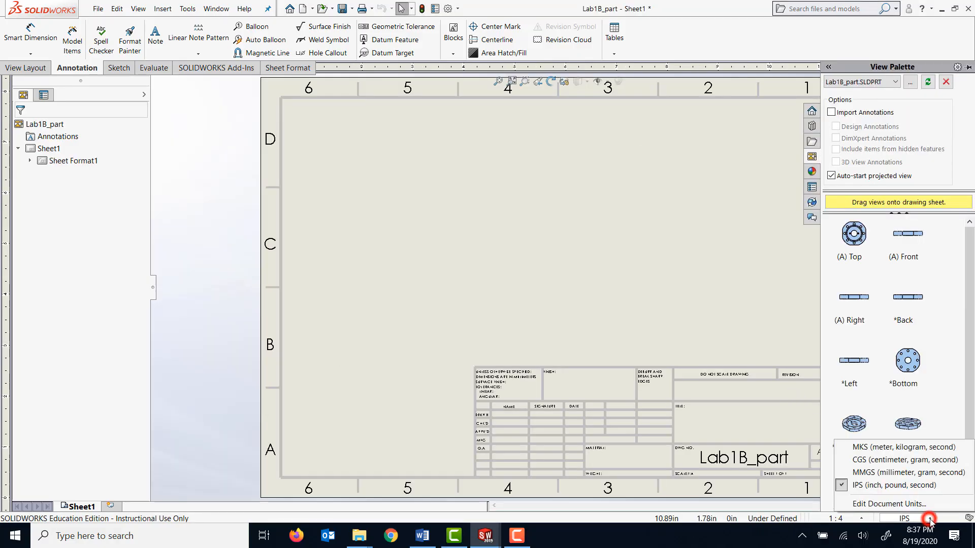
left_click(899, 472)
left_click(593, 282)
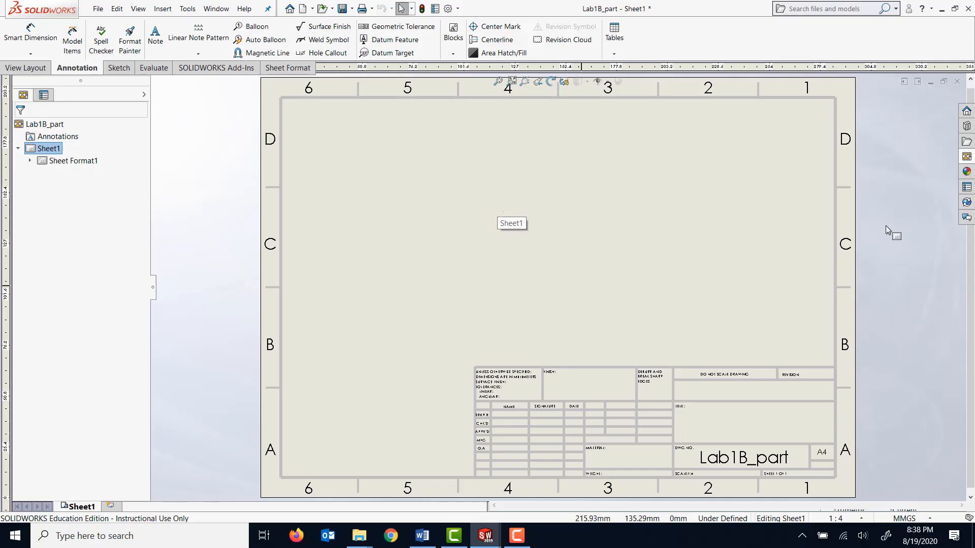
Step: Place the Top view of Lab1B_part in the upper-left area of the A4 sheet
left_click(967, 157)
left_click(853, 239)
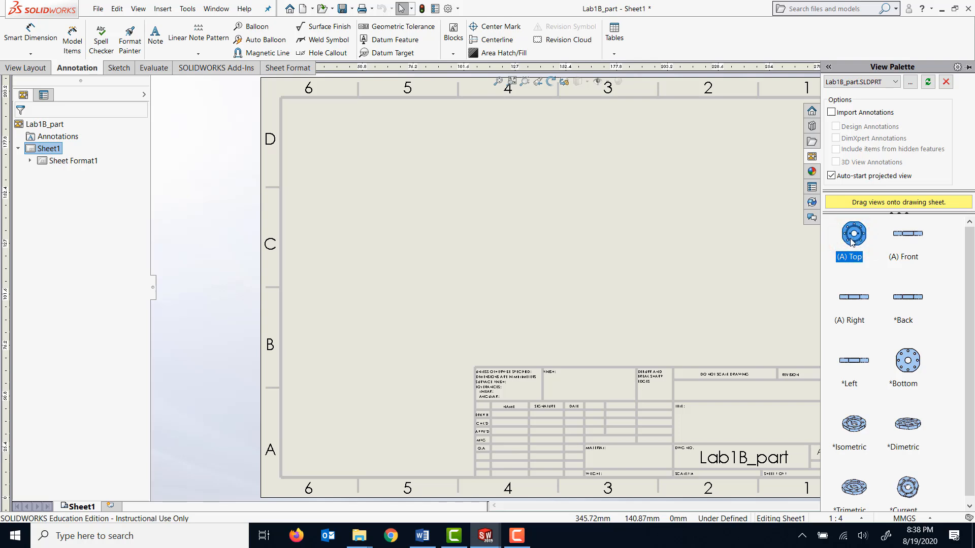
left_click_drag(853, 242, 392, 183)
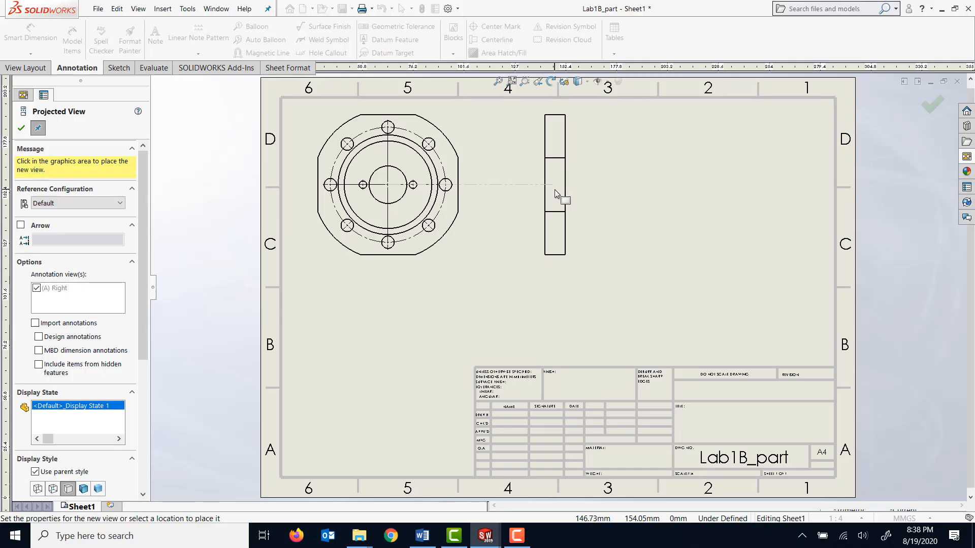
Step: Place a projected side view beside the Top view of the part and end view projection
left_click(558, 195)
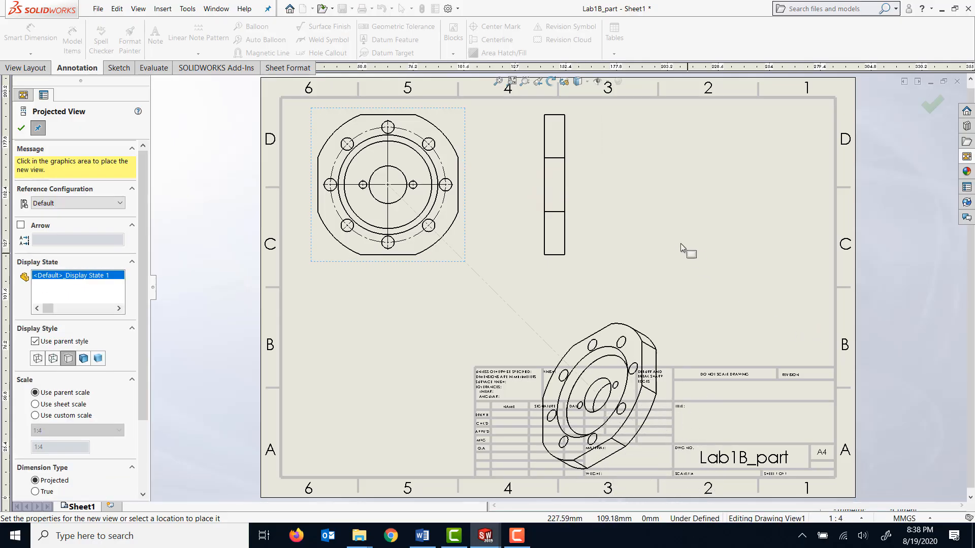
key("Escape")
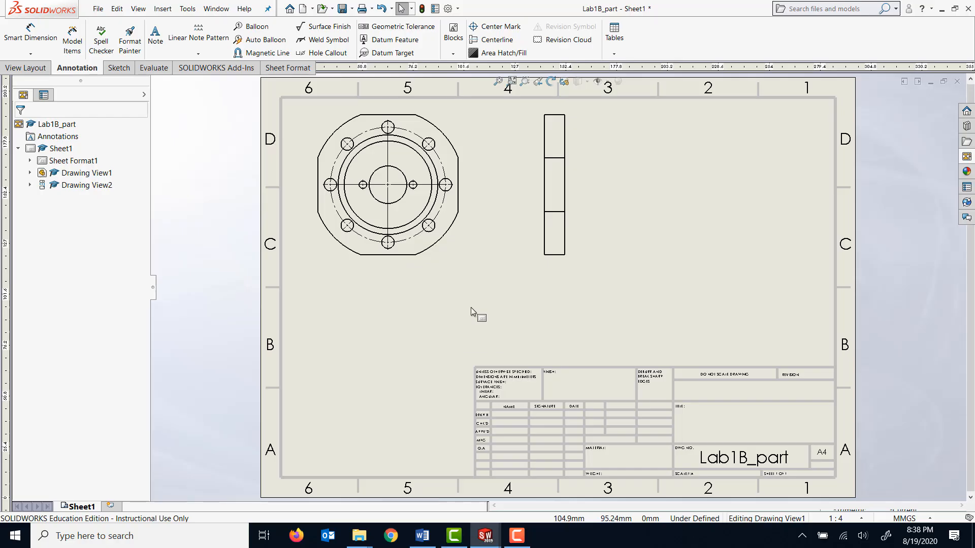
Step: Add an isometric view of Lab1B_part in the sheet's upper-right area and display it shaded with edges
left_click(966, 156)
scroll(961, 387, "down", 1)
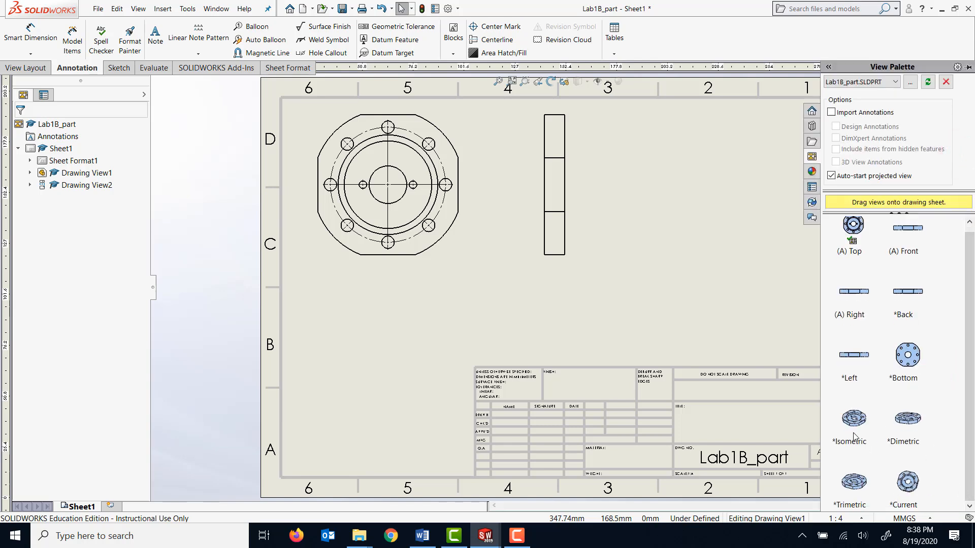
mouse_move(853, 433)
left_mouse_down()
mouse_move(766, 322)
mouse_move(752, 188)
mouse_move(746, 194)
left_mouse_up()
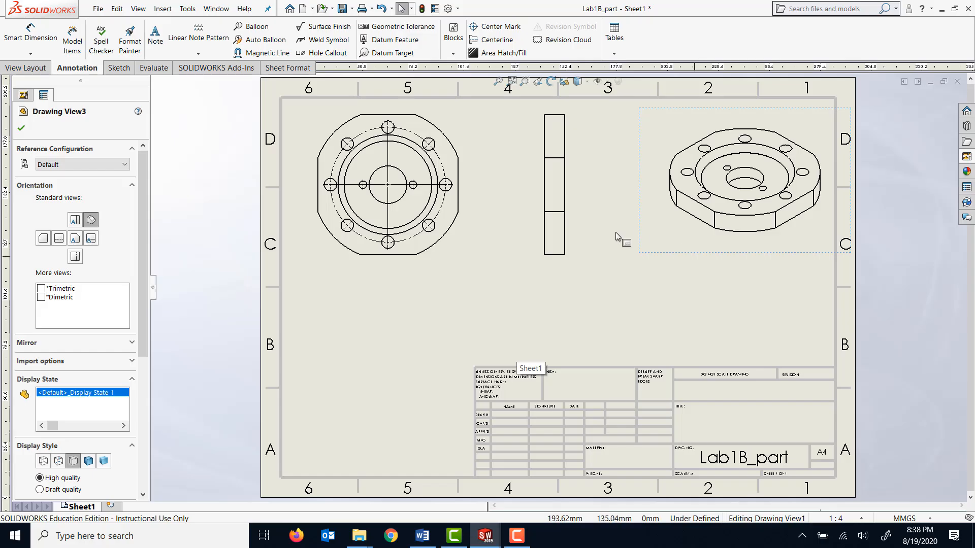
left_click(88, 461)
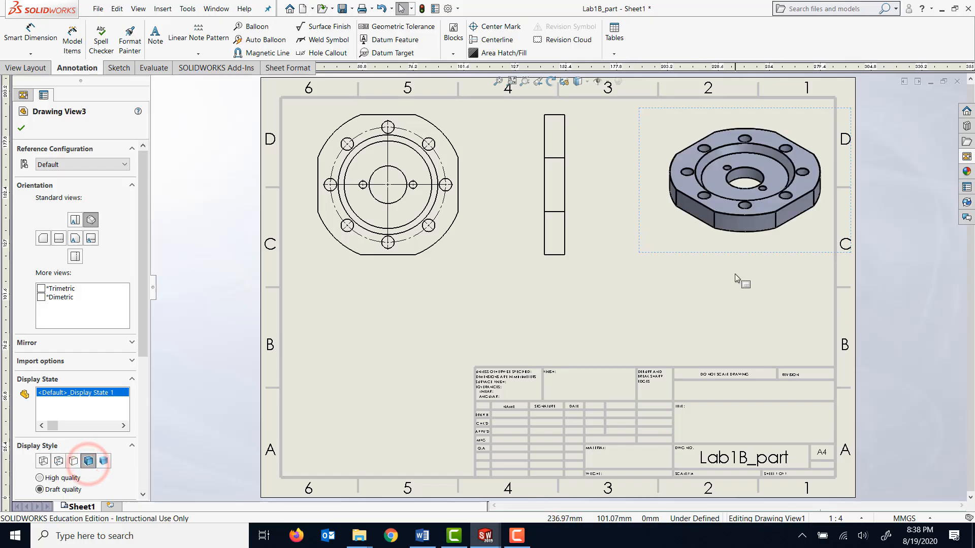
Step: Reposition the views: isometric view inside the sheet border, side view closer to the Top view, and Top view slightly down and right
left_click(727, 254)
mouse_move(727, 254)
left_mouse_down()
mouse_move(720, 264)
mouse_move(718, 256)
left_mouse_up()
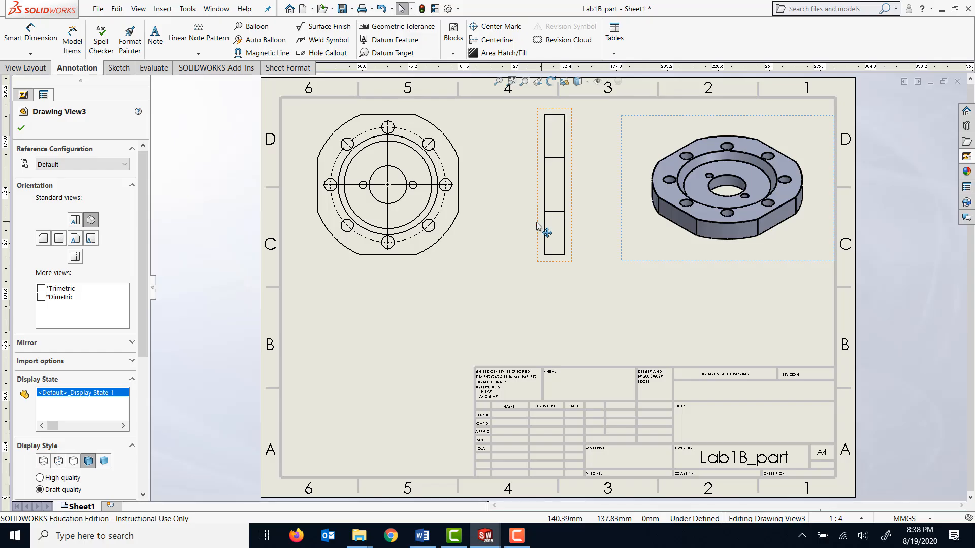
left_click_drag(538, 227, 515, 229)
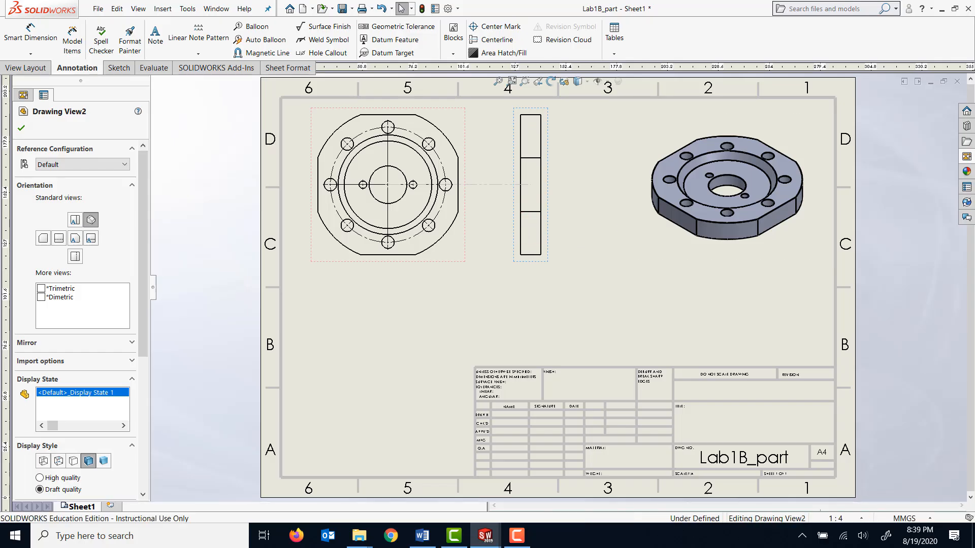
left_click_drag(451, 260, 462, 267)
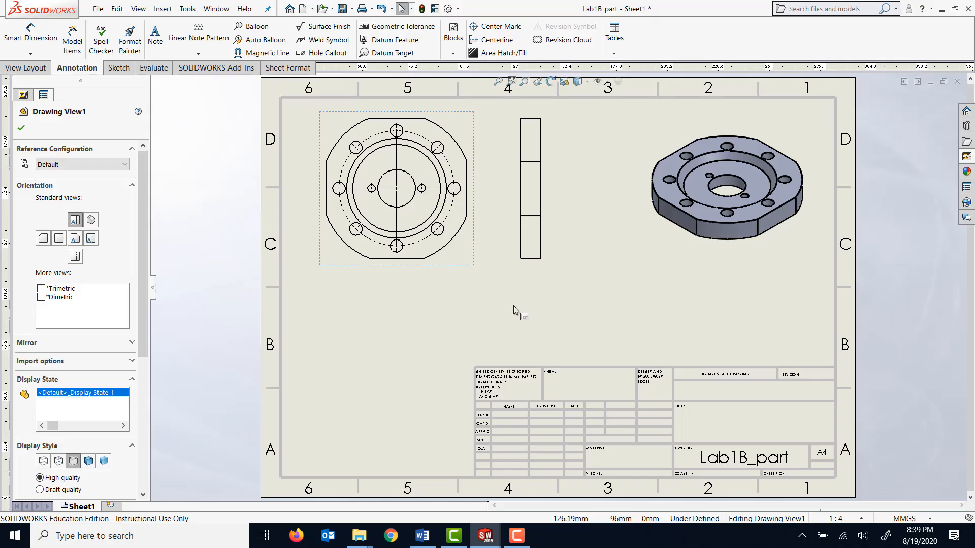
left_click(21, 128)
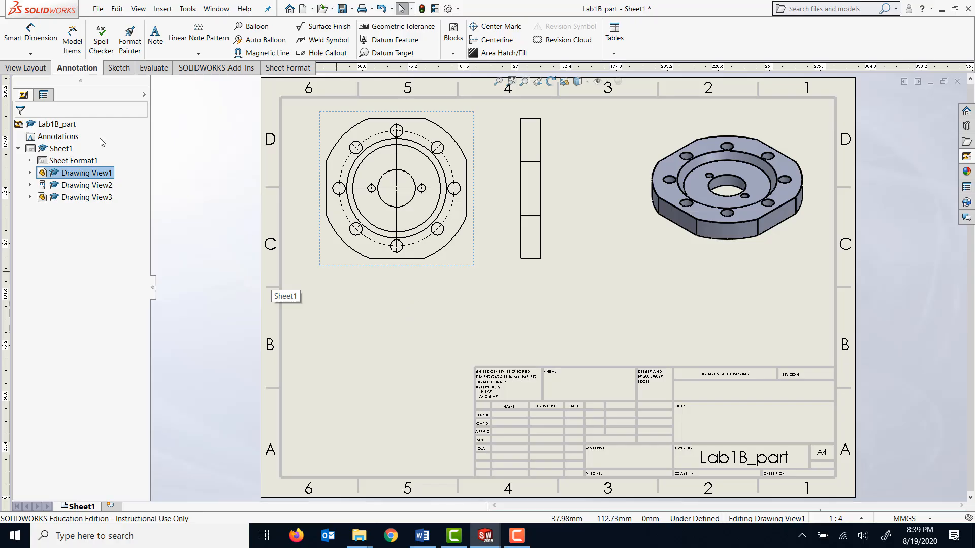
Step: Create section view A-A with a horizontal cutting line through the Top view's centre and place it below that view
left_click(16, 70)
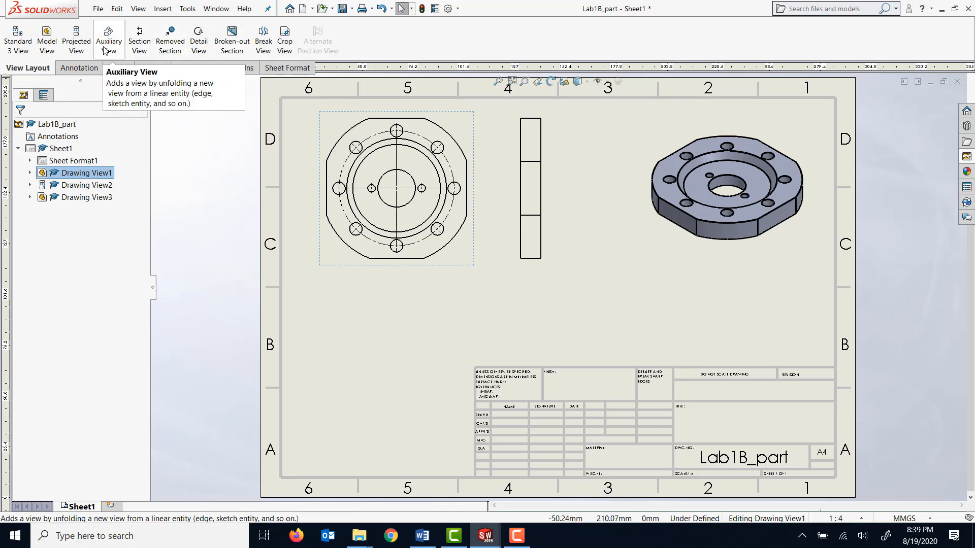
left_click(141, 52)
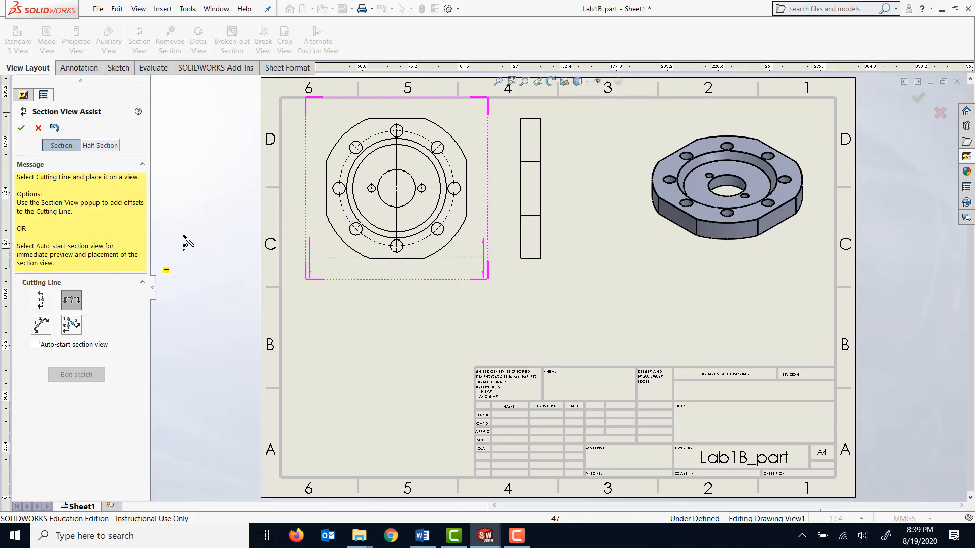
left_click(325, 188)
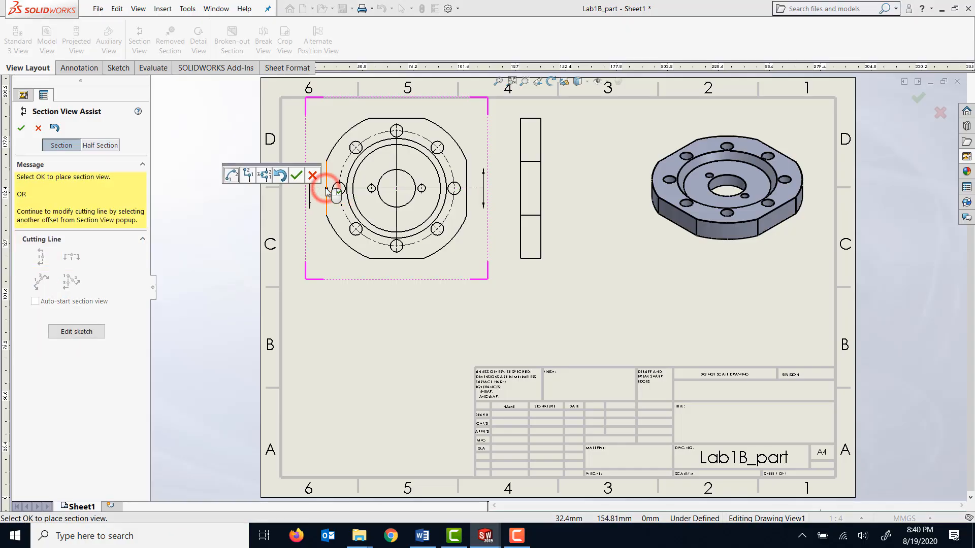
left_click(297, 175)
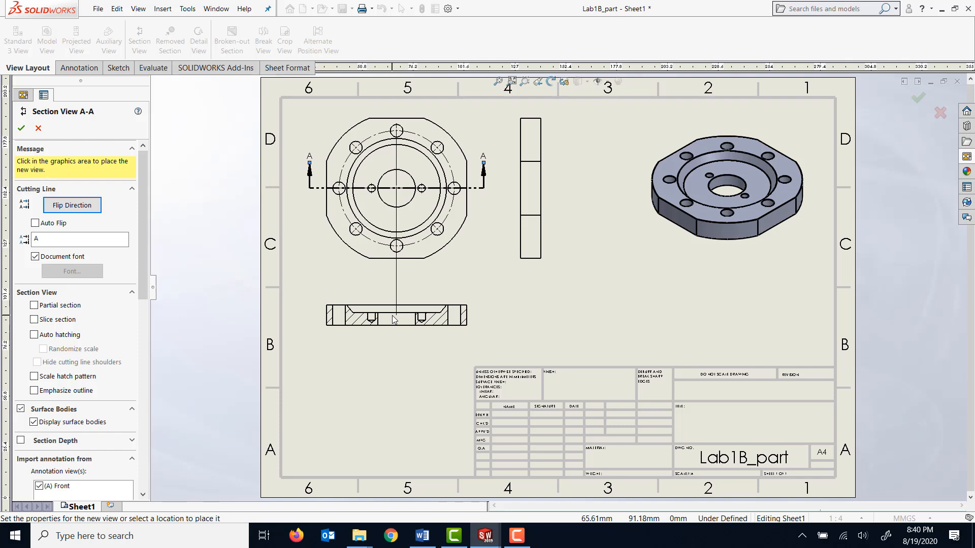
left_click(393, 315)
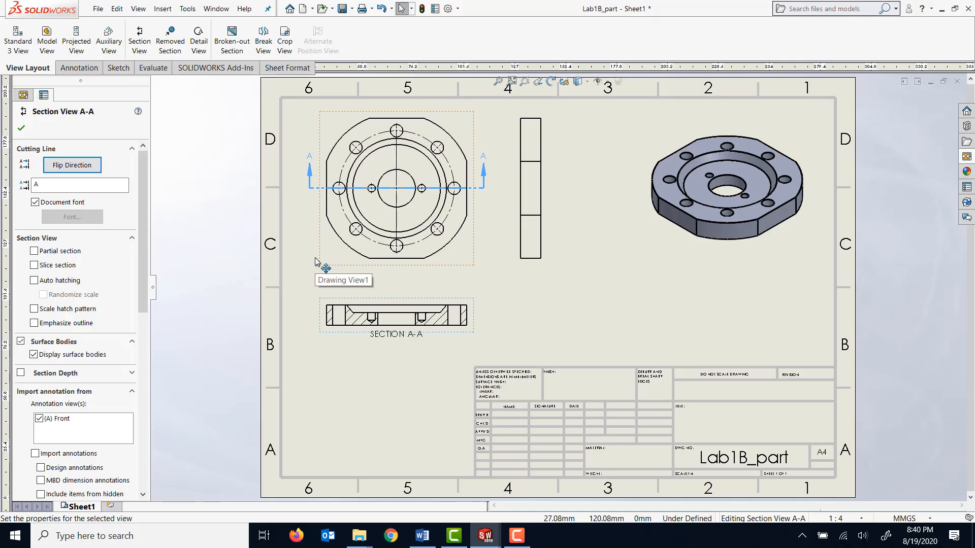
left_click(23, 131)
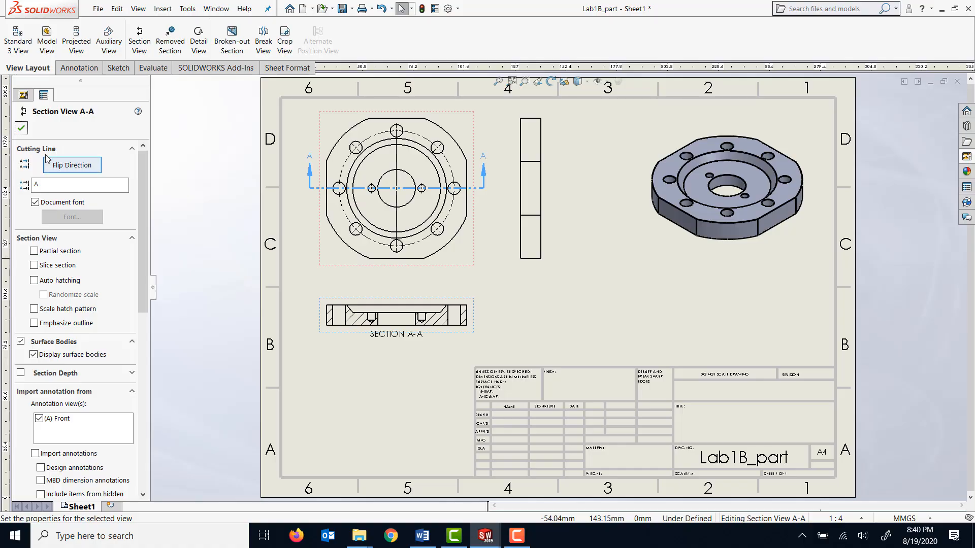
left_click(21, 130)
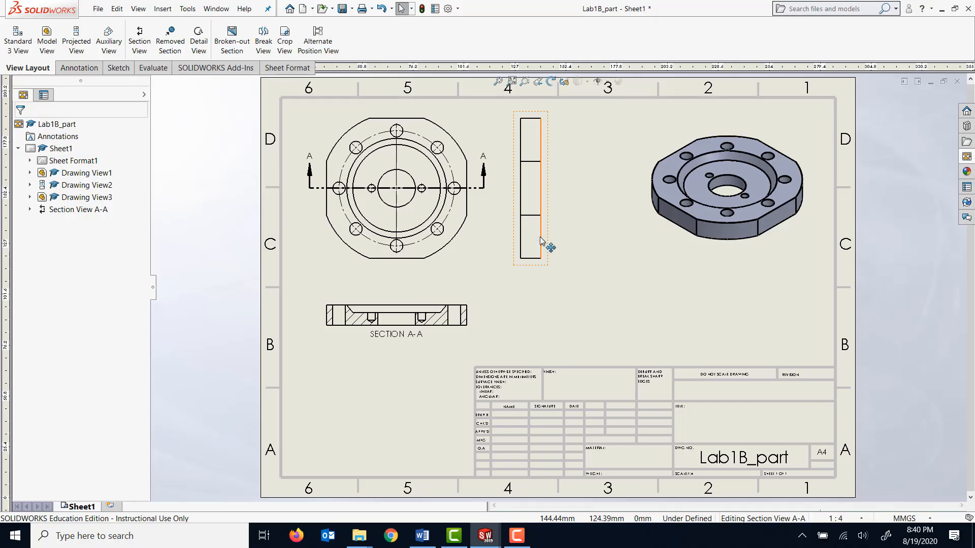
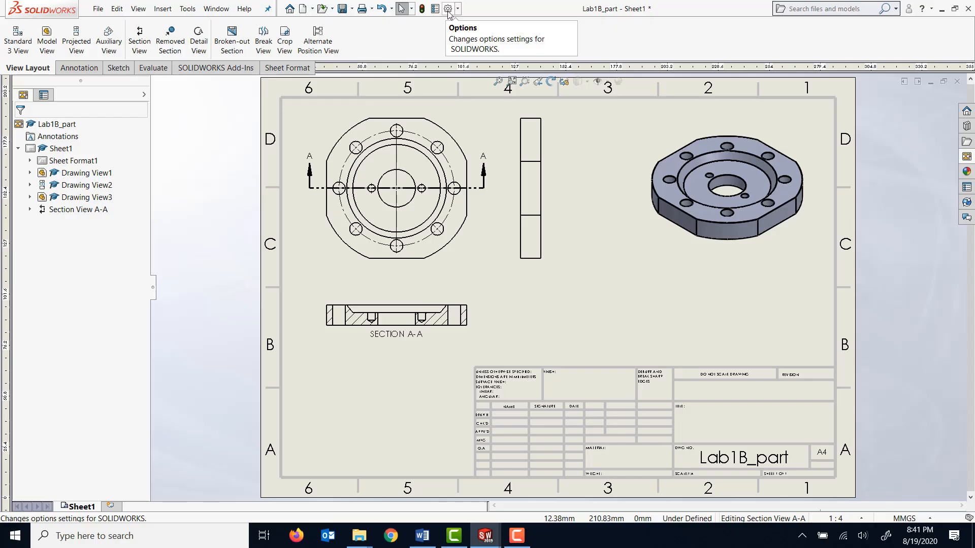
Step: Set the primary precision of the drawing's dimensions to None in the document properties, keeping the ANSI standard and MMGS units
left_click(448, 10)
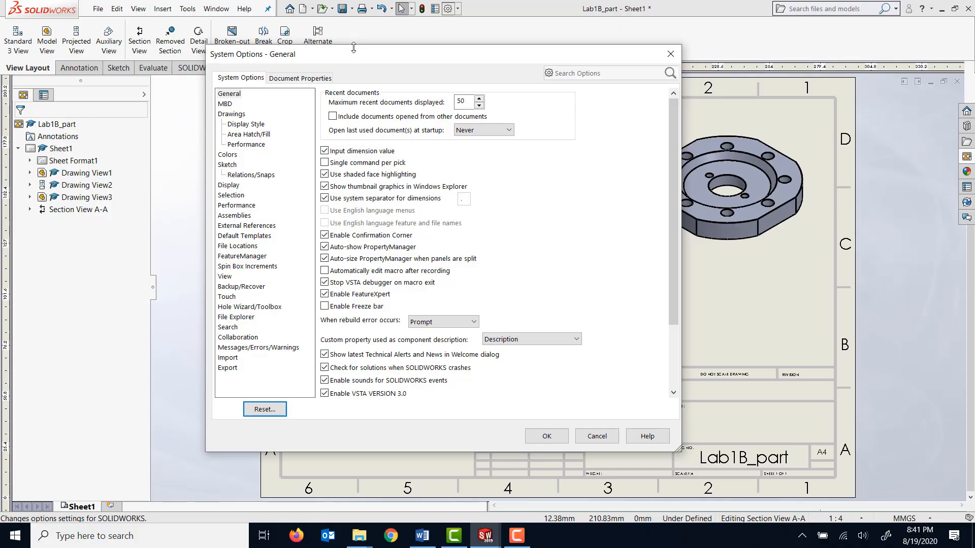
left_click_drag(353, 48, 268, 82)
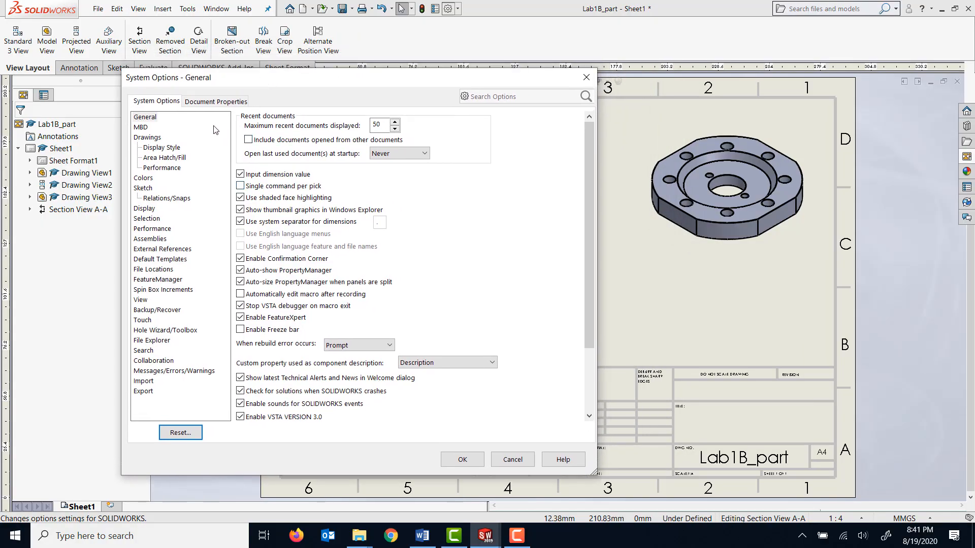
left_click(229, 100)
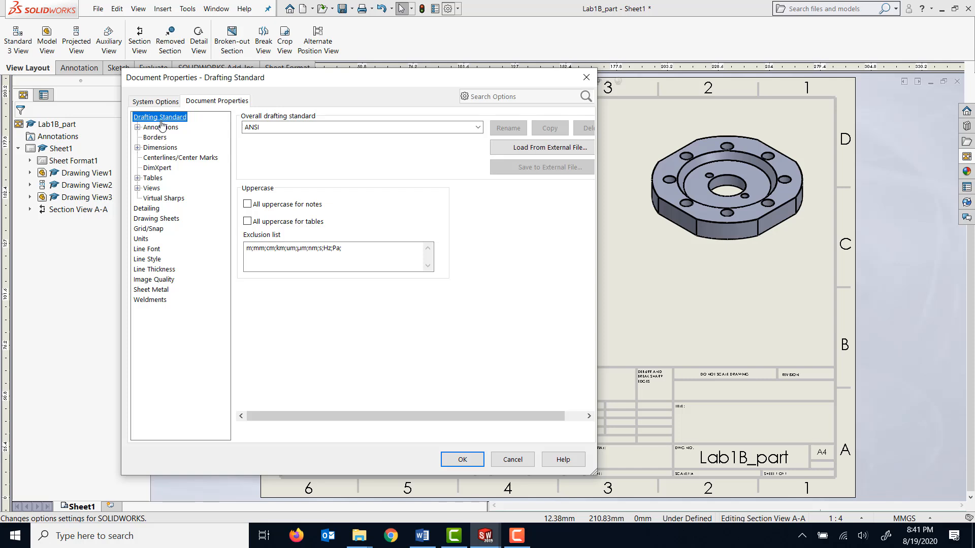
left_click(477, 127)
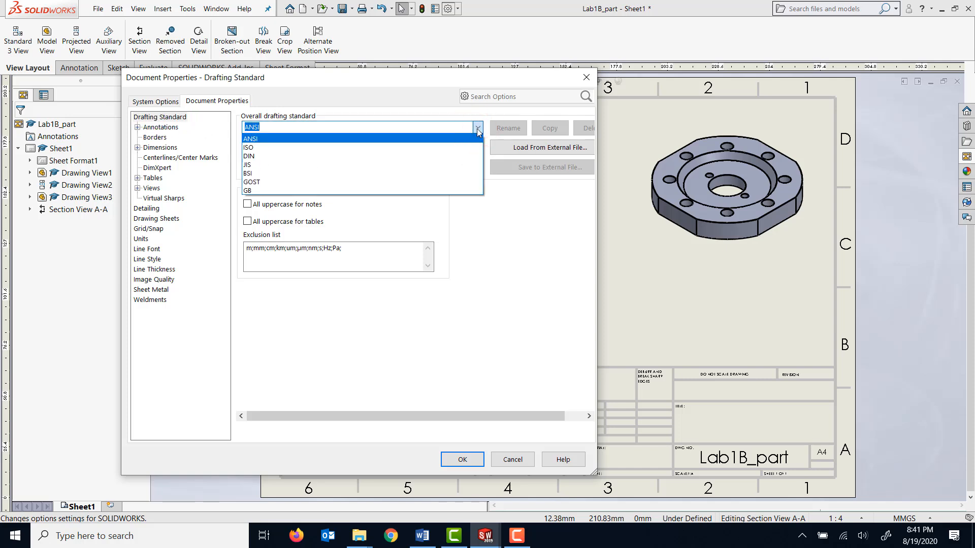
left_click(478, 128)
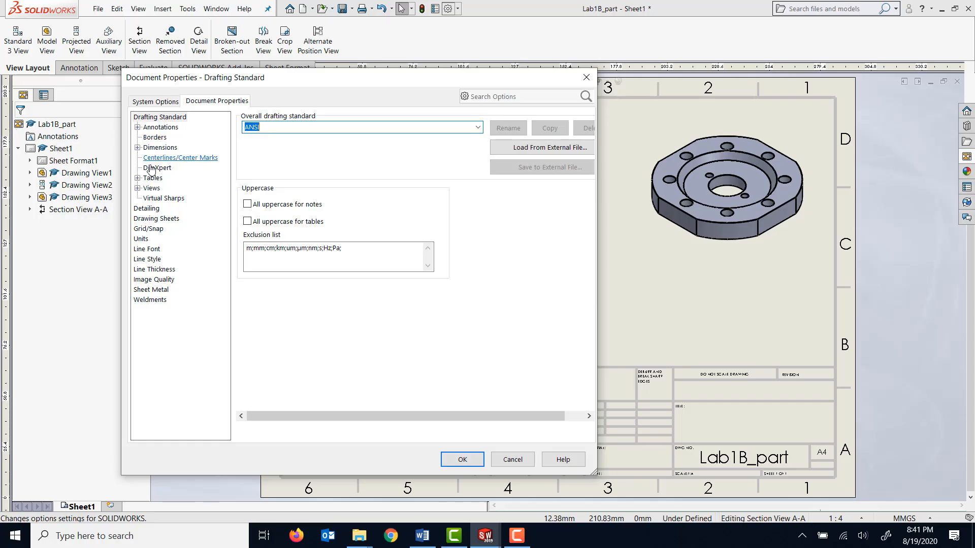
left_click(141, 238)
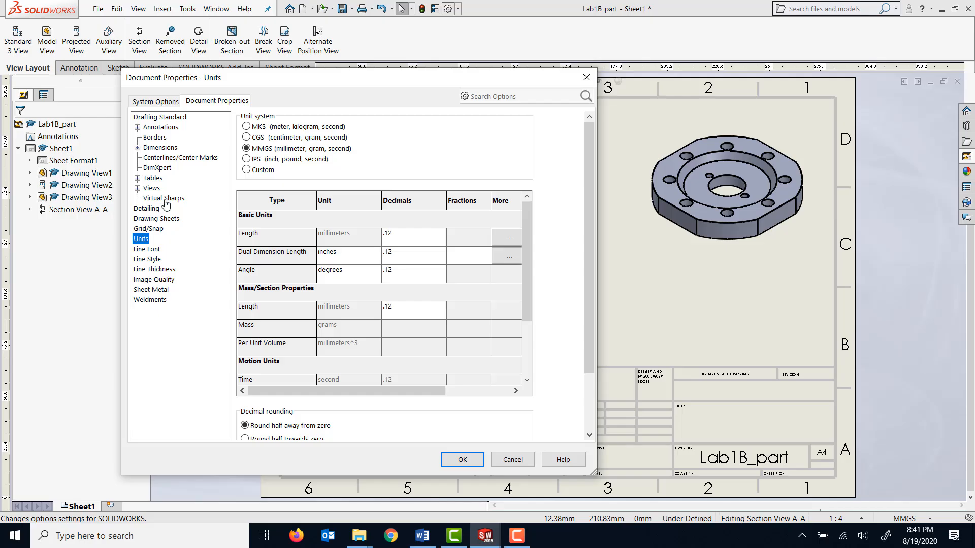
left_click(159, 148)
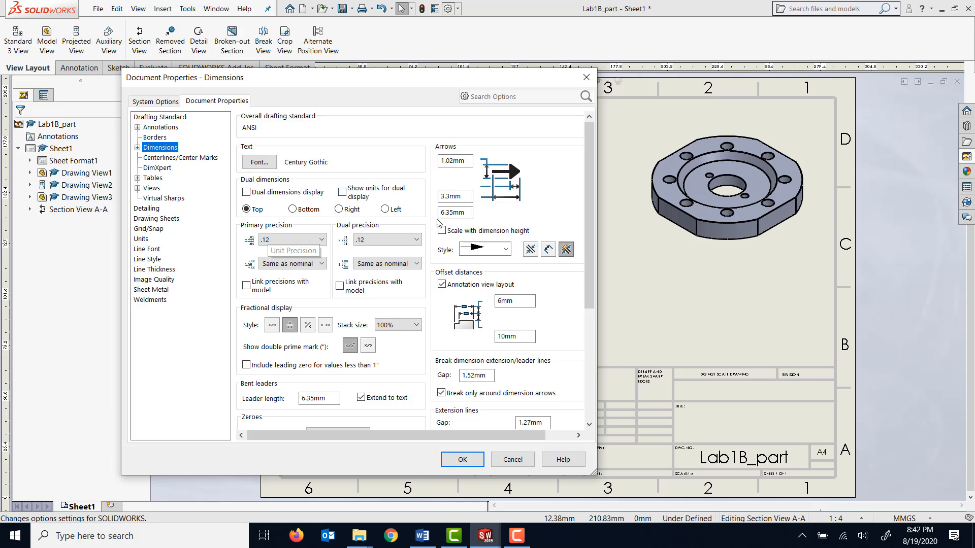
left_click(321, 240)
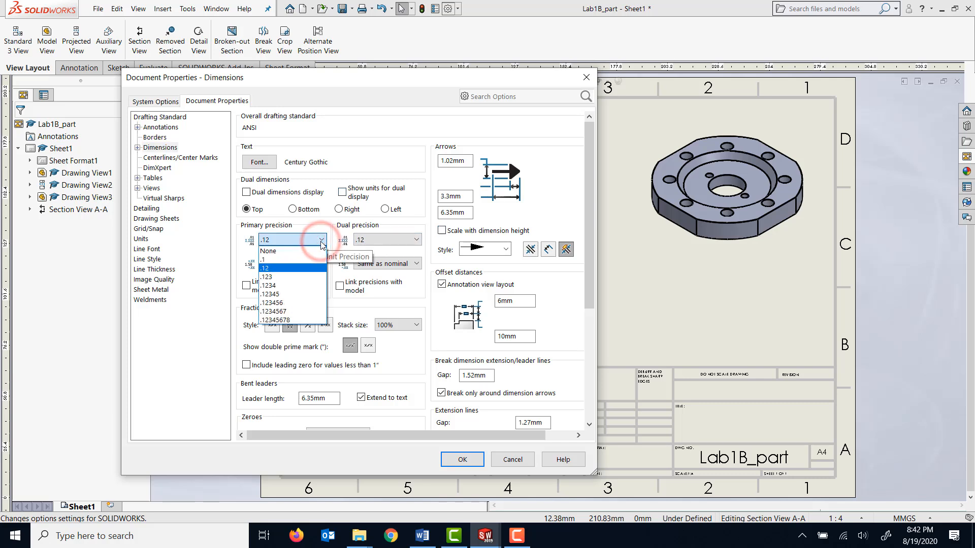
left_click(296, 251)
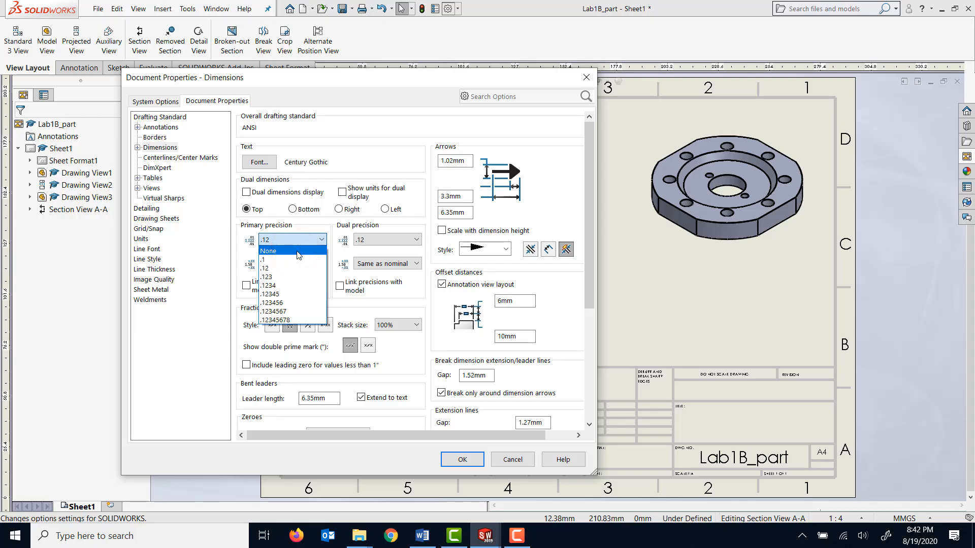
left_click(298, 252)
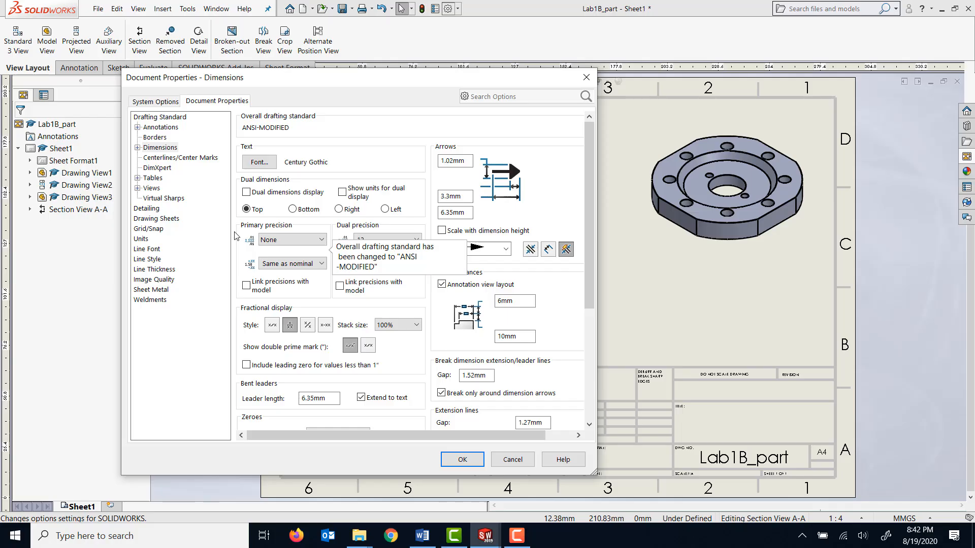
Step: Set the chamfer dimension text position to horizontal text along the model line extension
left_click(136, 148)
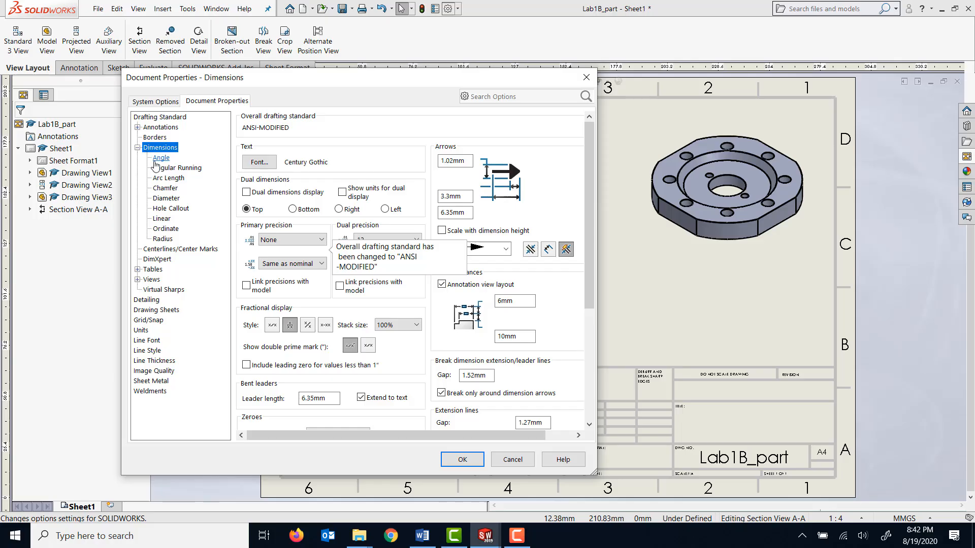
left_click(170, 188)
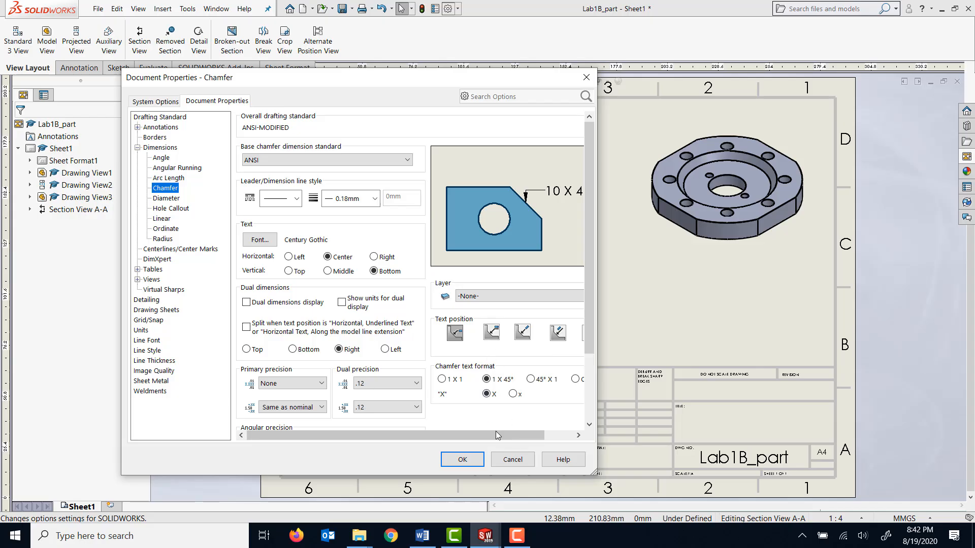
left_click_drag(495, 431, 524, 431)
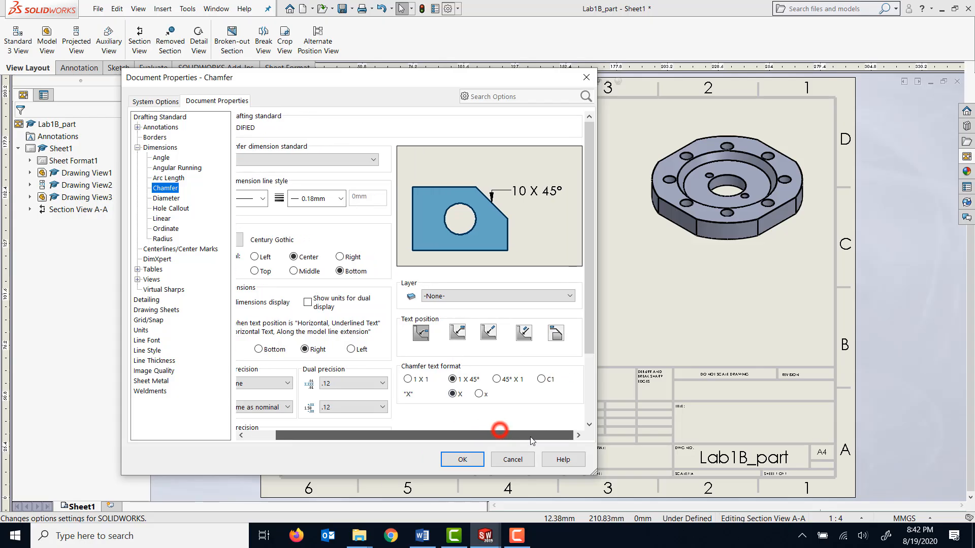
left_click(557, 335)
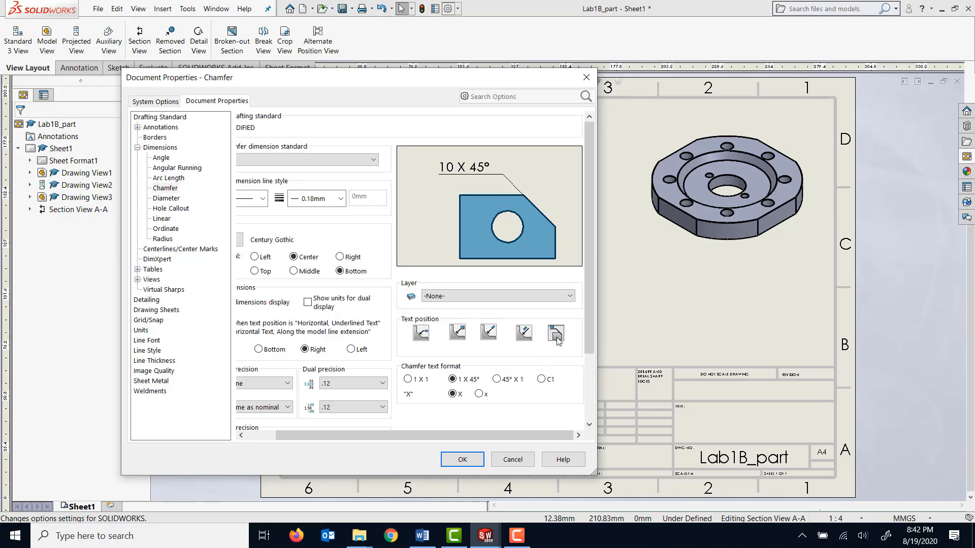
Step: Use Broken Leader, Horizontal Text as the text position for both diameter dimensions and hole callouts
left_click(165, 200)
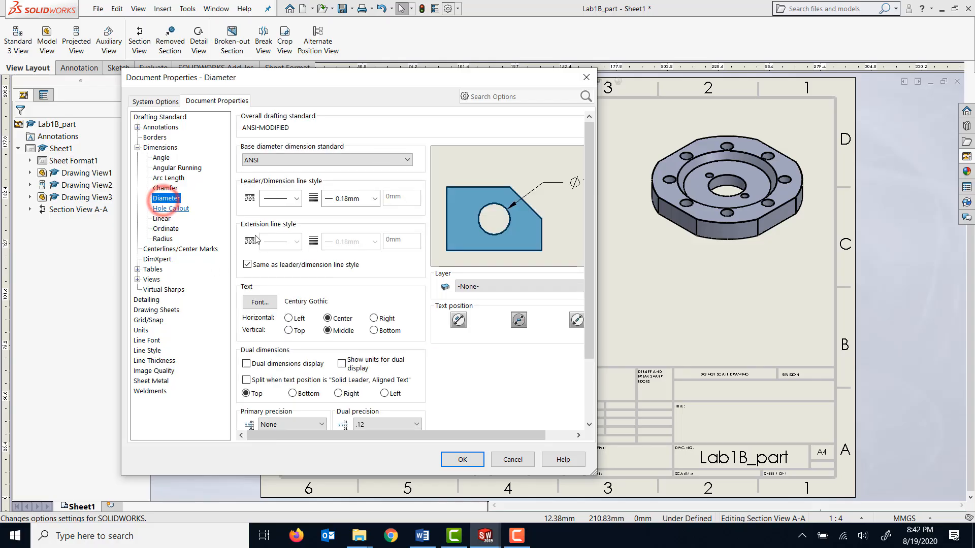
left_click(519, 320)
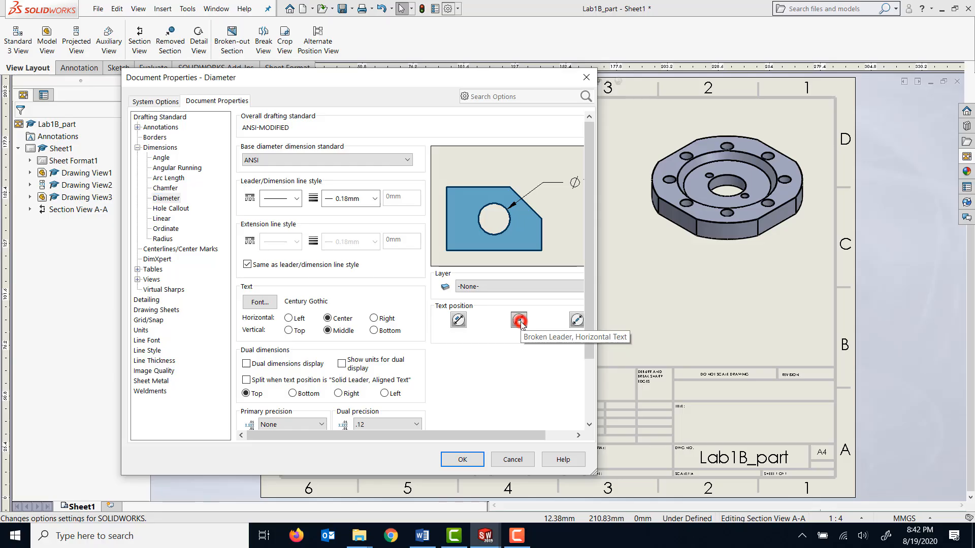
left_click(172, 209)
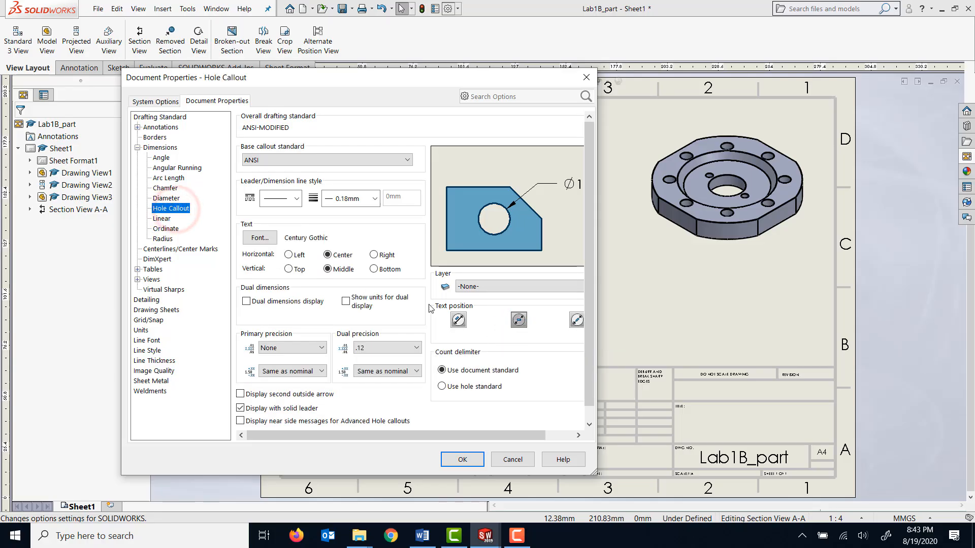
left_click(519, 320)
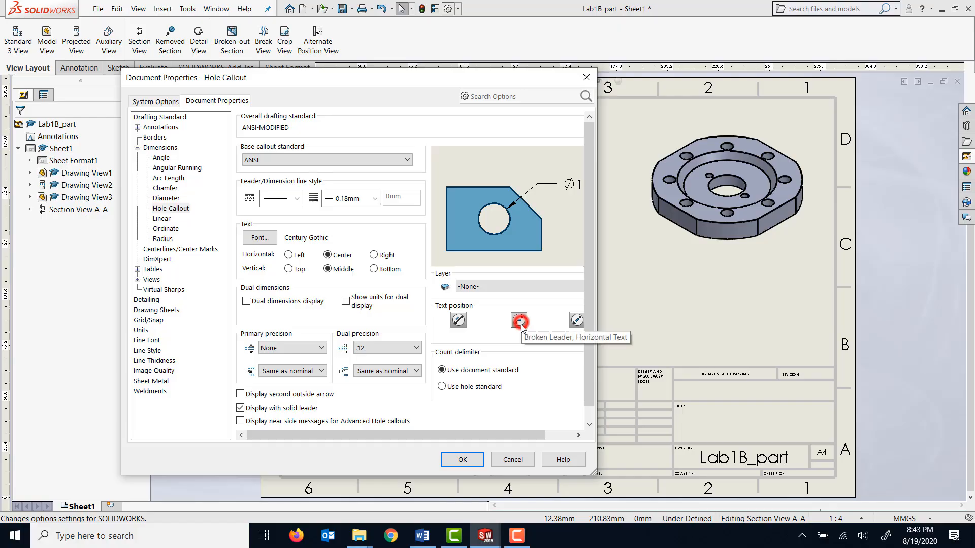
Step: Use Broken Leader, Horizontal Text as the text position for angle dimensions and apply the document properties
left_click(163, 238)
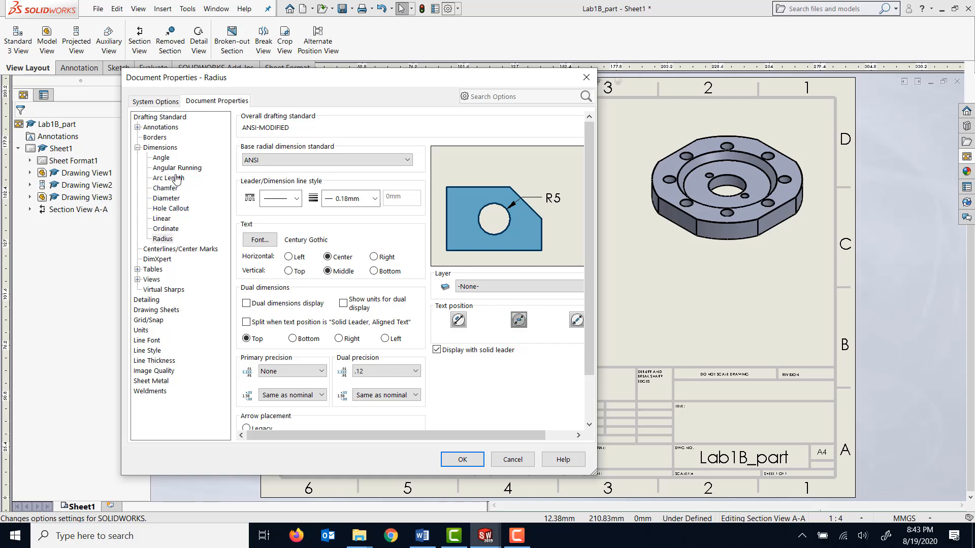
left_click(161, 157)
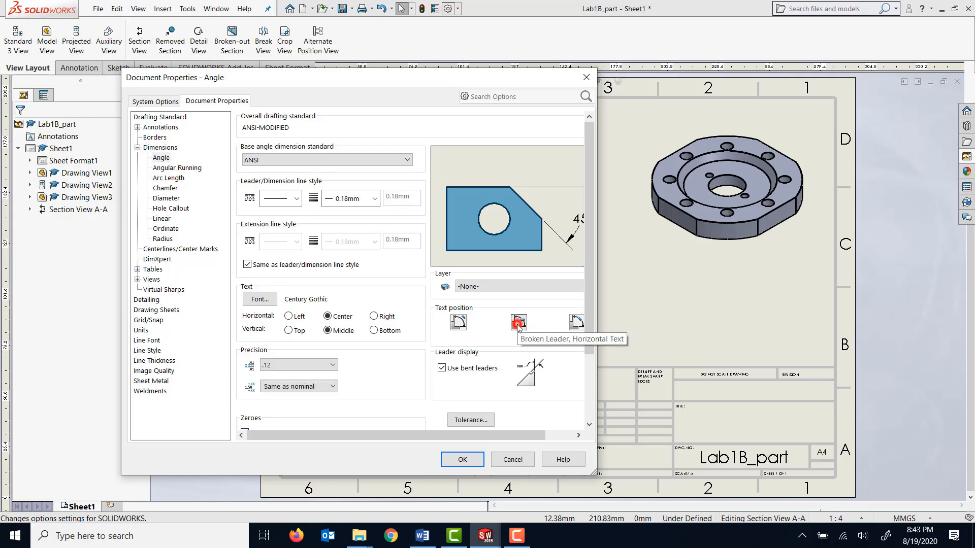
left_click(519, 323)
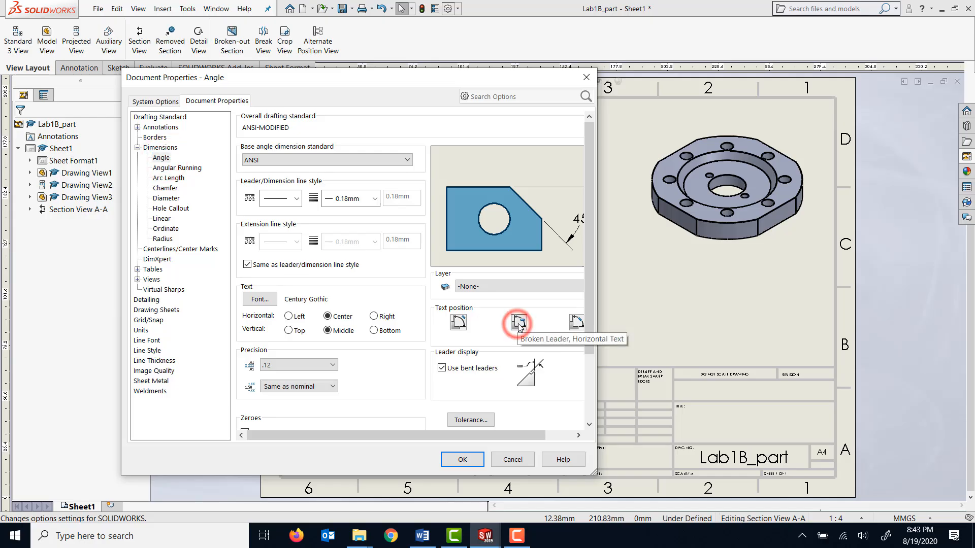
left_click(463, 460)
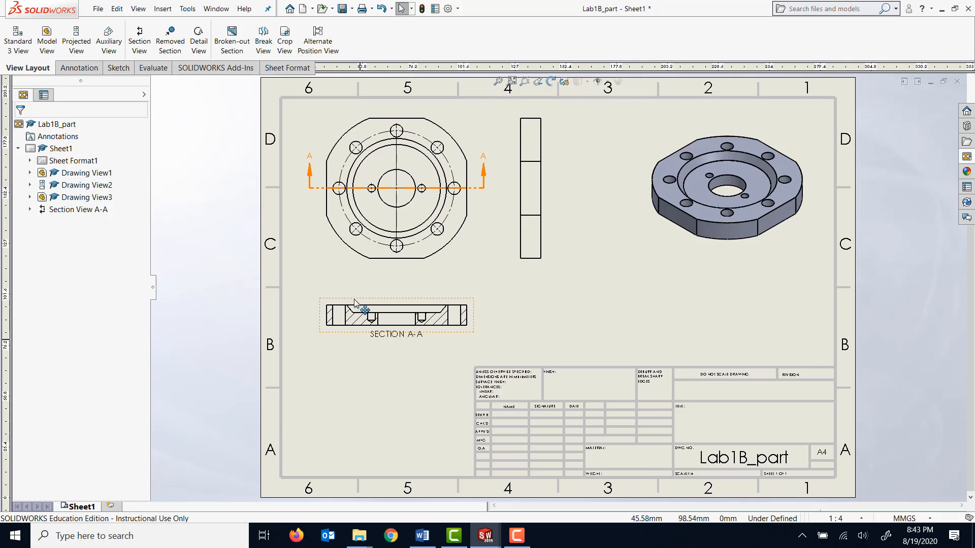
Step: Make room for dimensions by moving section view A-A and the top view slightly down and the side view slightly right
mouse_move(358, 301)
left_mouse_down()
mouse_move(358, 317)
mouse_move(362, 308)
left_mouse_up()
mouse_move(318, 212)
left_mouse_down()
mouse_move(320, 225)
mouse_move(312, 209)
left_mouse_up()
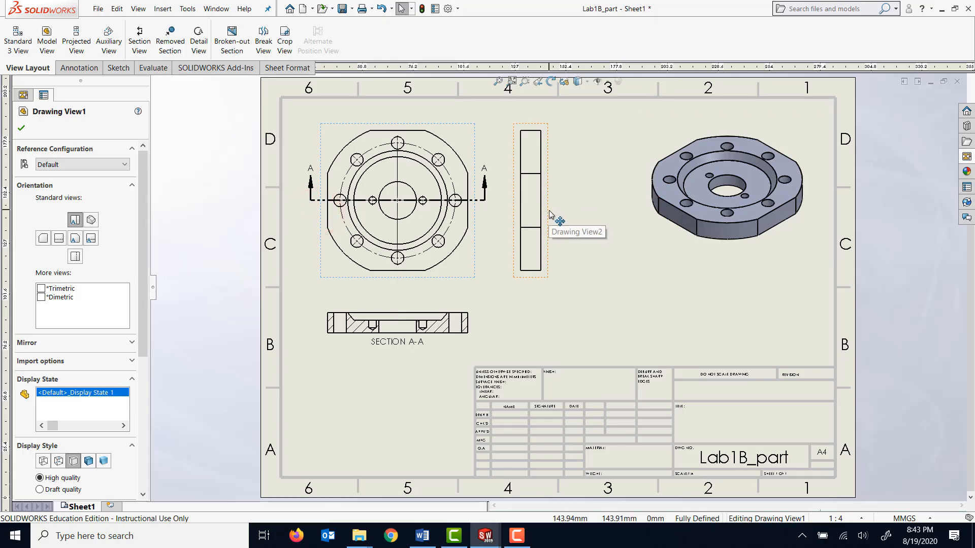
left_click_drag(548, 214, 561, 214)
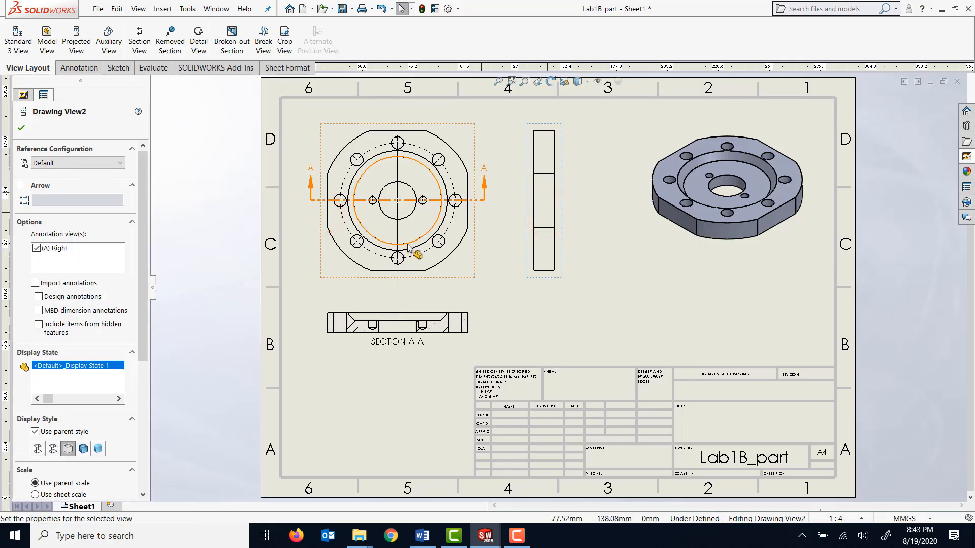
left_click(22, 128)
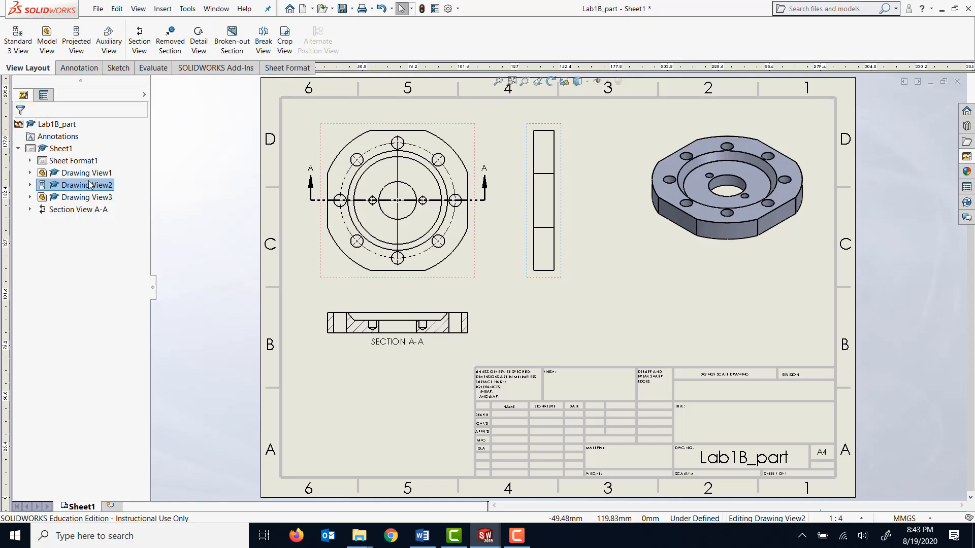
Step: Dimension the diameter of the upper-left bolt-circle hole in the top view, placing the text outside the outline
left_click(79, 68)
left_click(40, 40)
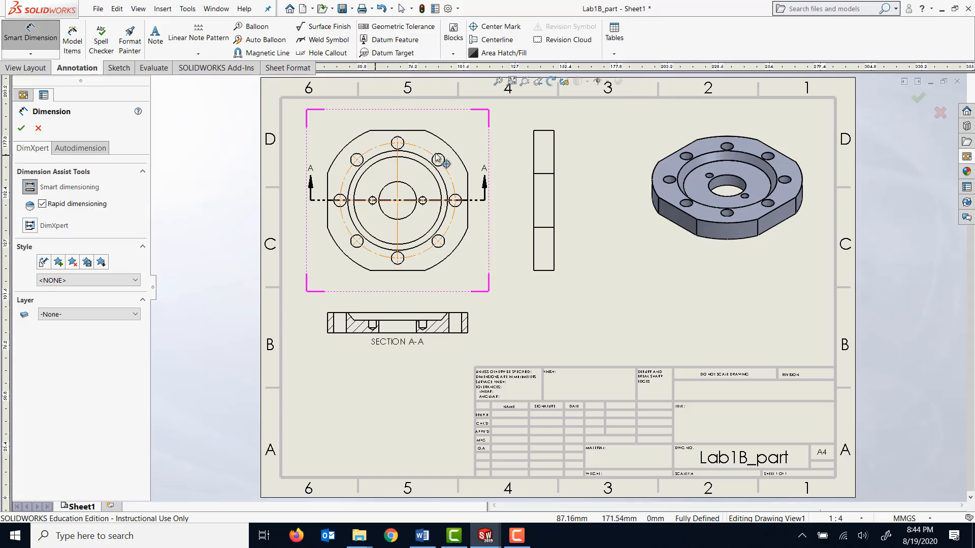
left_click(356, 157)
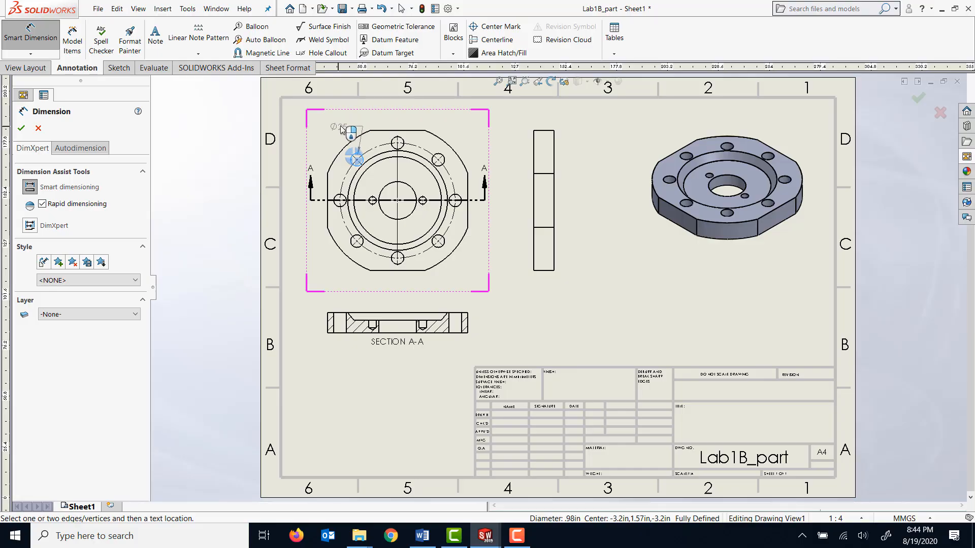
left_click(339, 126)
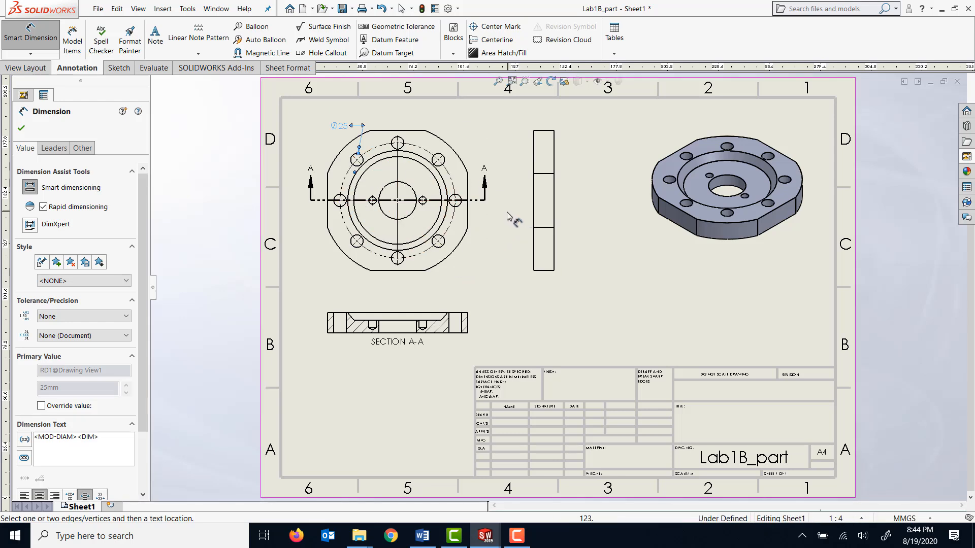
Step: Dimension the radius of the top view's upper-right outer arc and move the bolt hole's diameter text farther outside the outline
left_click(456, 157)
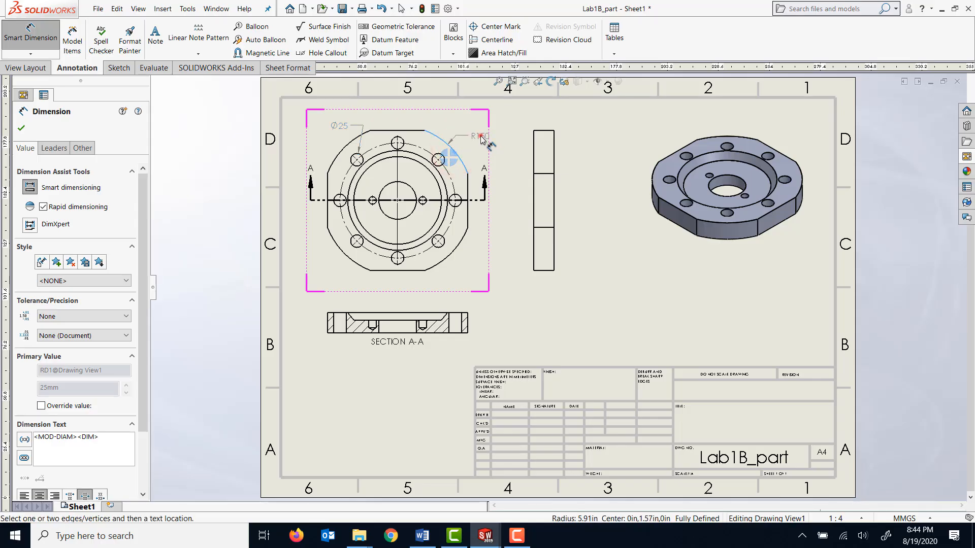
left_click(479, 135)
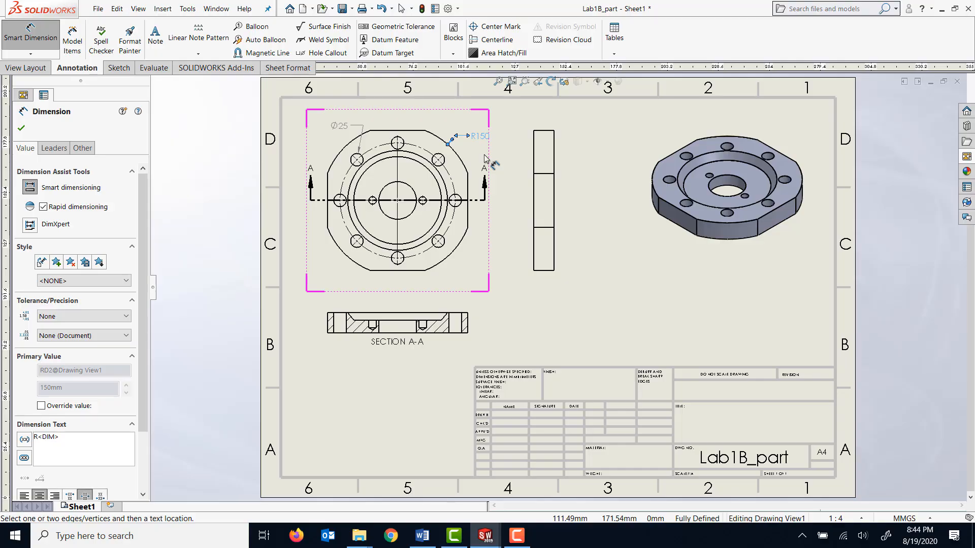
left_click(339, 129)
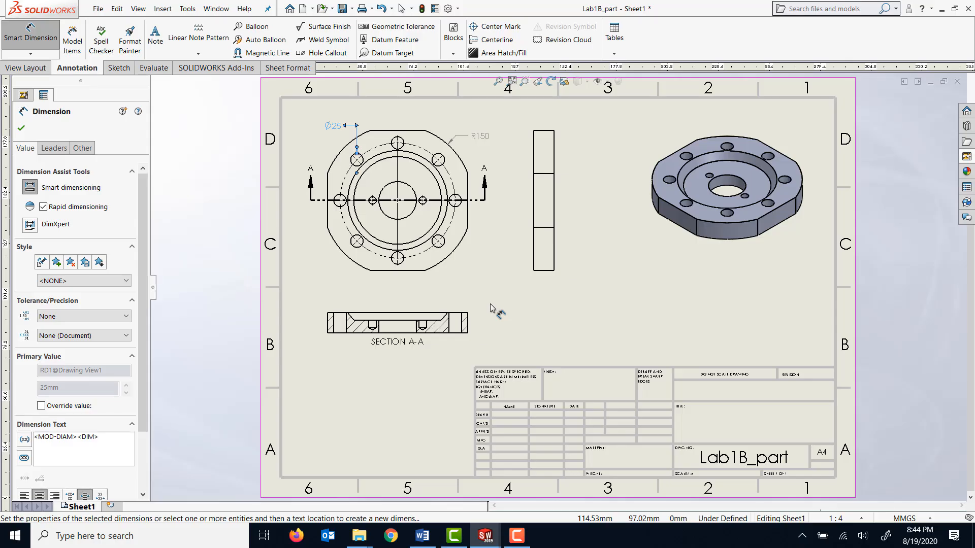
left_click_drag(331, 124, 325, 128)
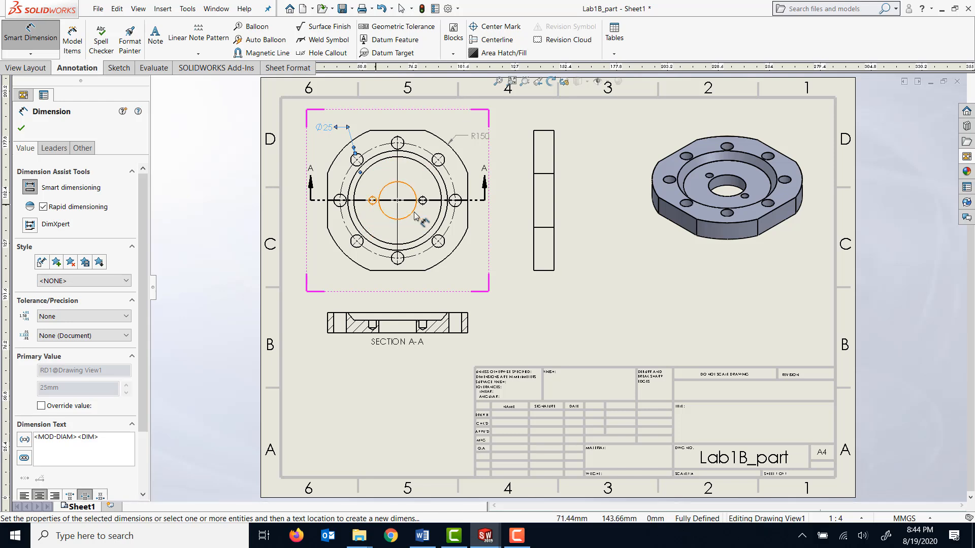
Step: Dimension the diameter of the small hole left of the central bore, placing the text outside the top view's lower-left edge
left_click(373, 200)
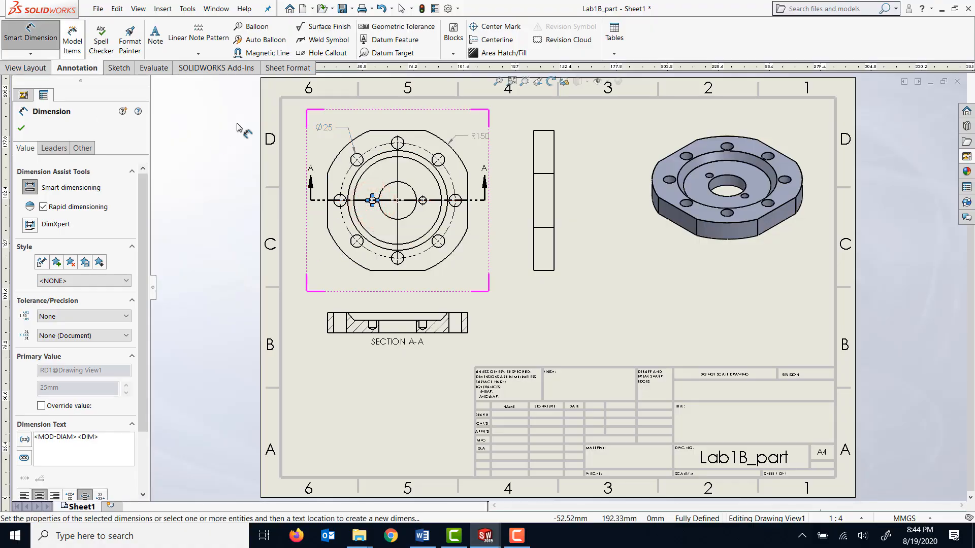
left_click(21, 126)
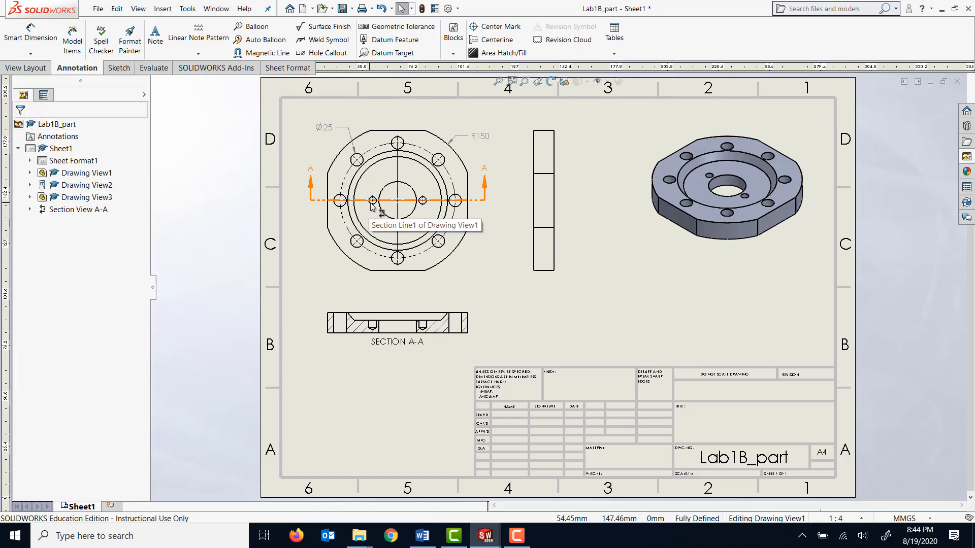
scroll(374, 203, "down", 3)
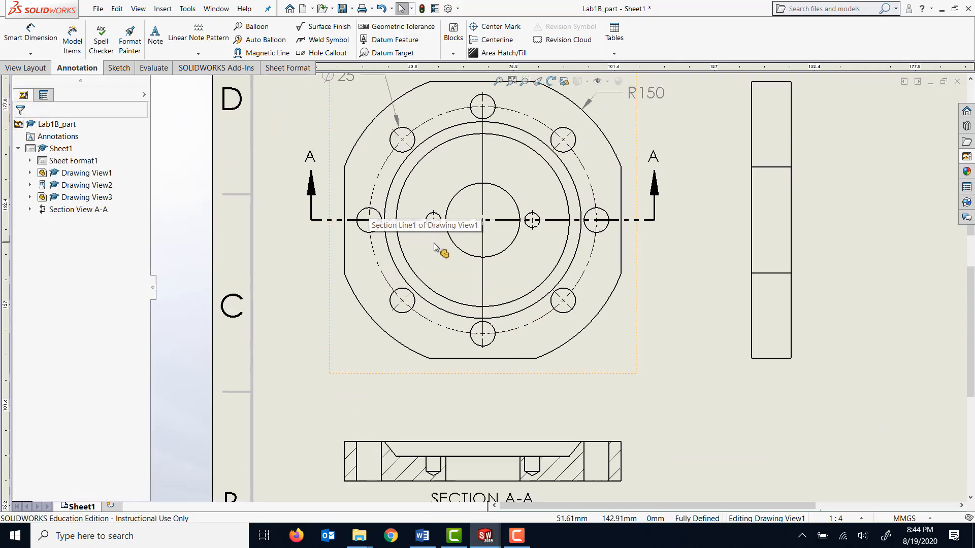
left_click(430, 226)
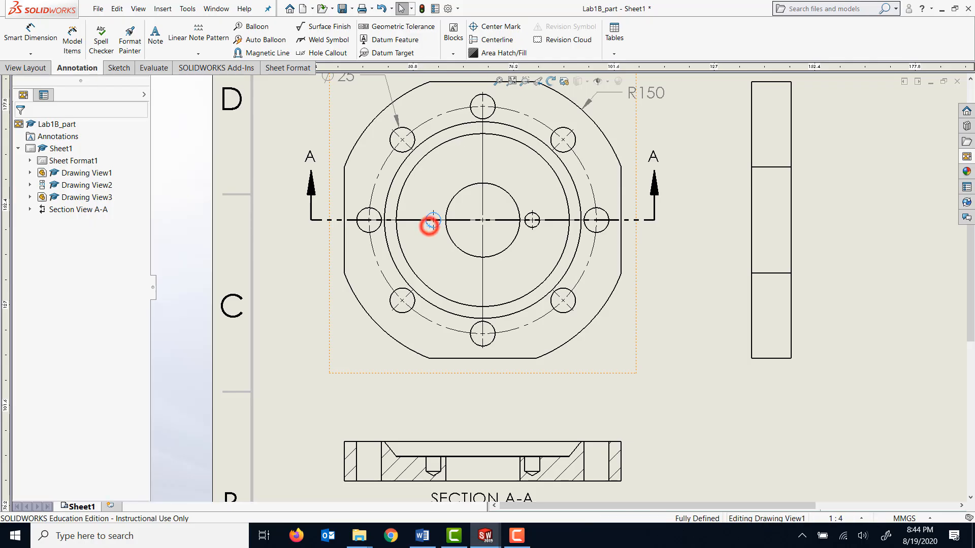
left_click(21, 129)
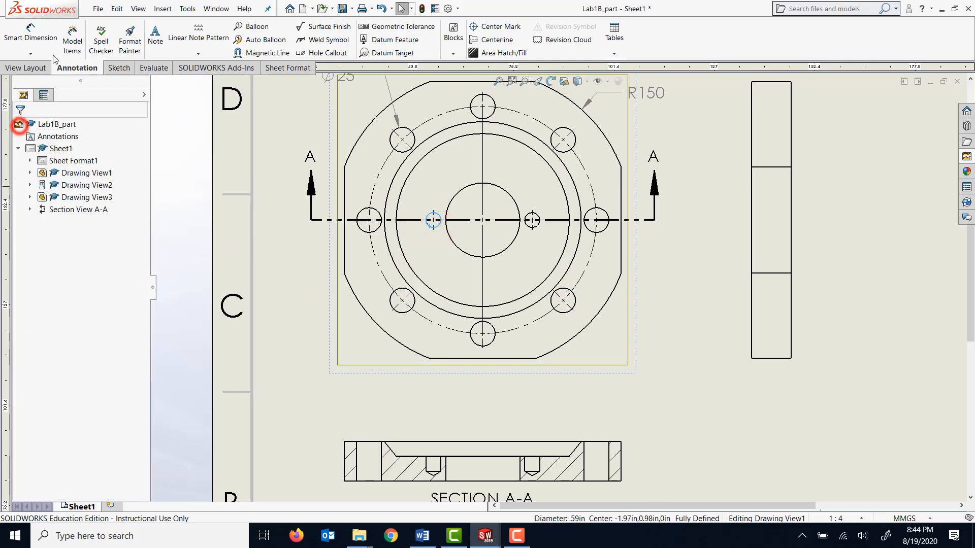
left_click(30, 34)
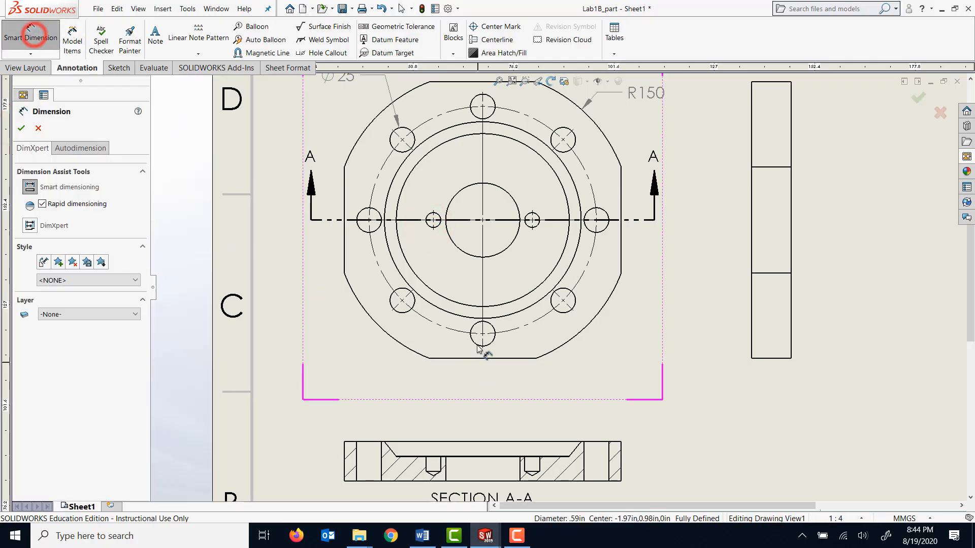
left_click(429, 228)
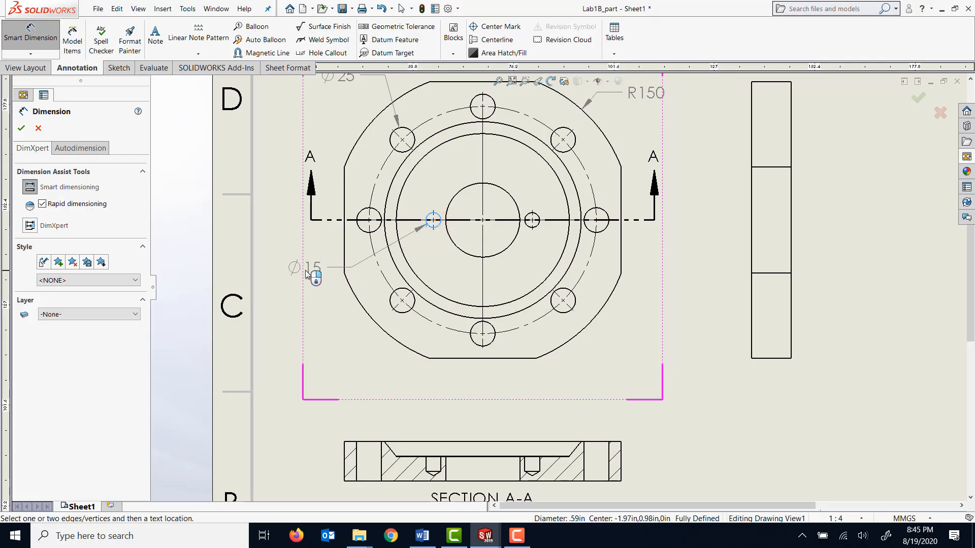
left_click(305, 273)
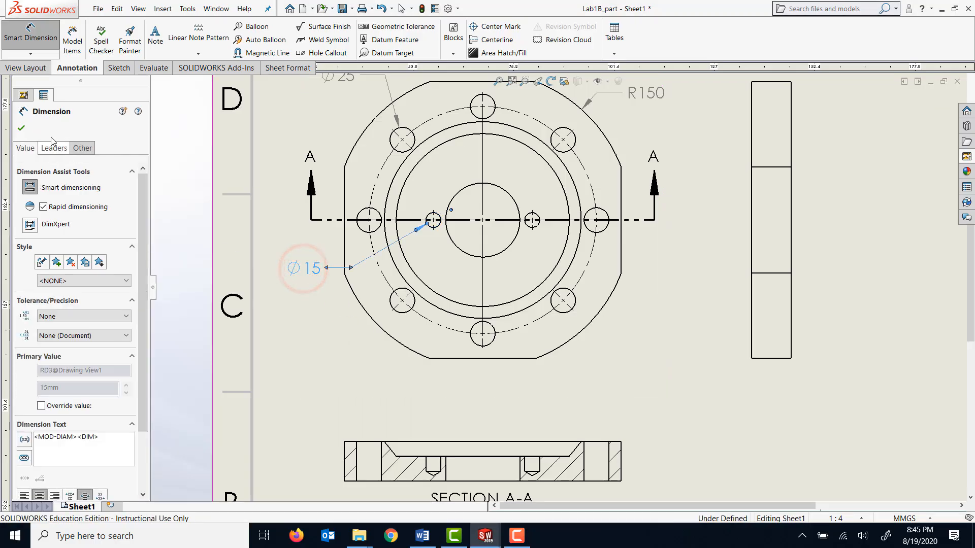
left_click(20, 131)
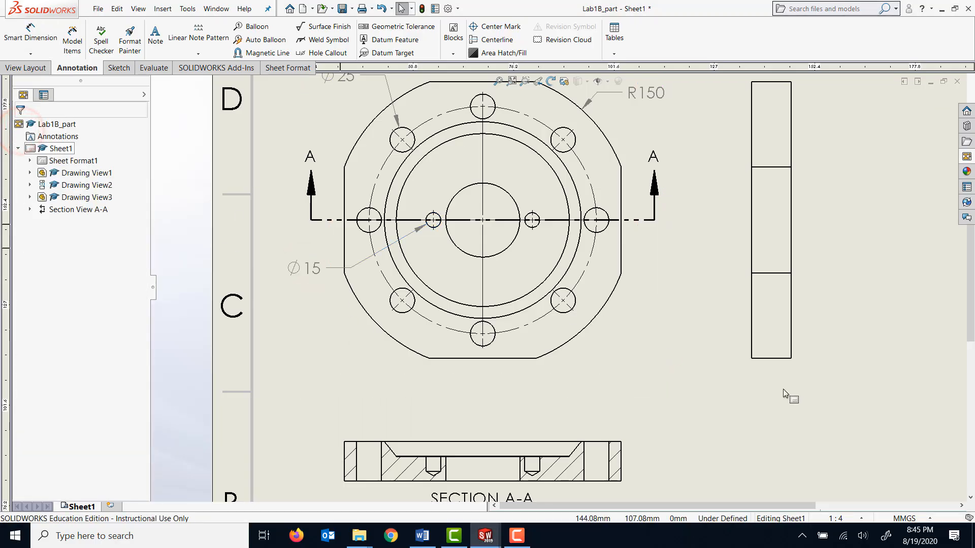
scroll(581, 363, "down", 3)
left_click(387, 275)
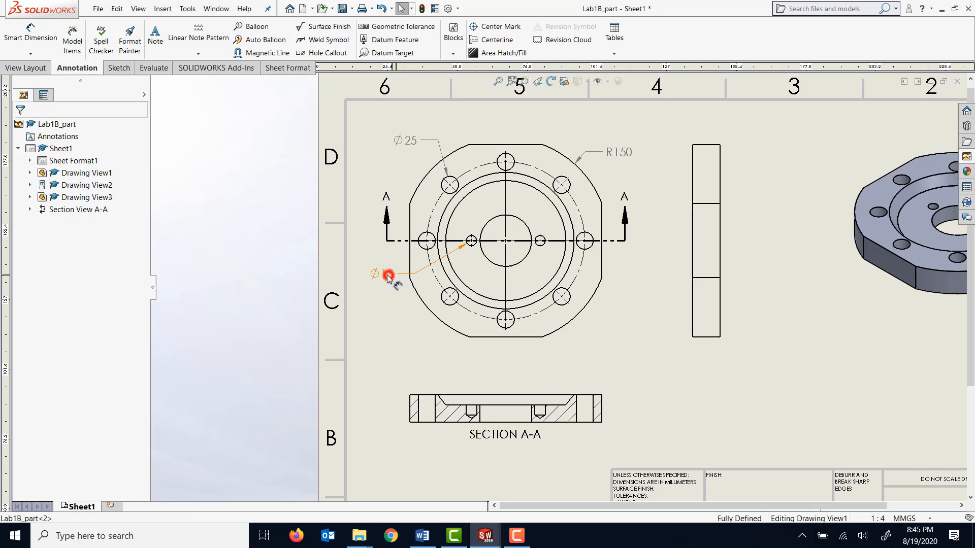
left_click(387, 275)
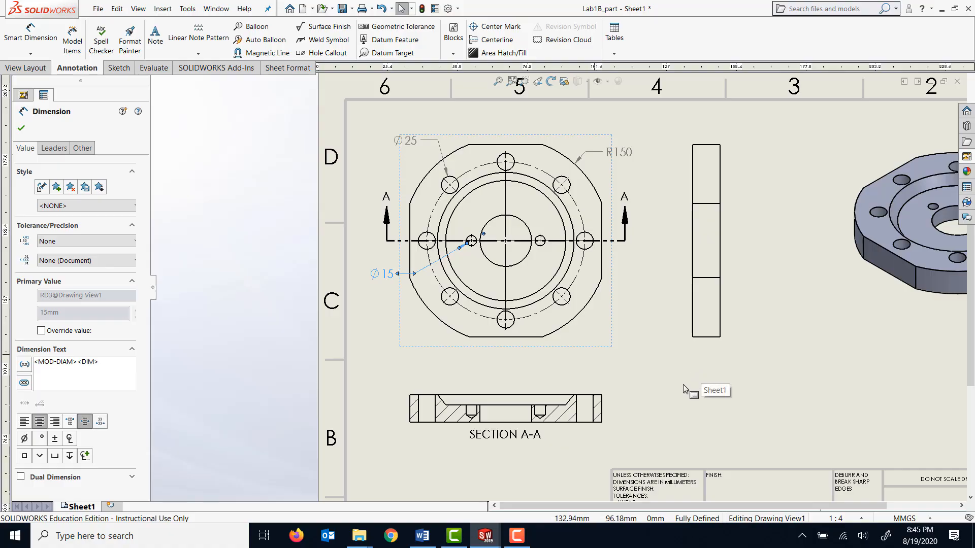
scroll(560, 287, "up", 1)
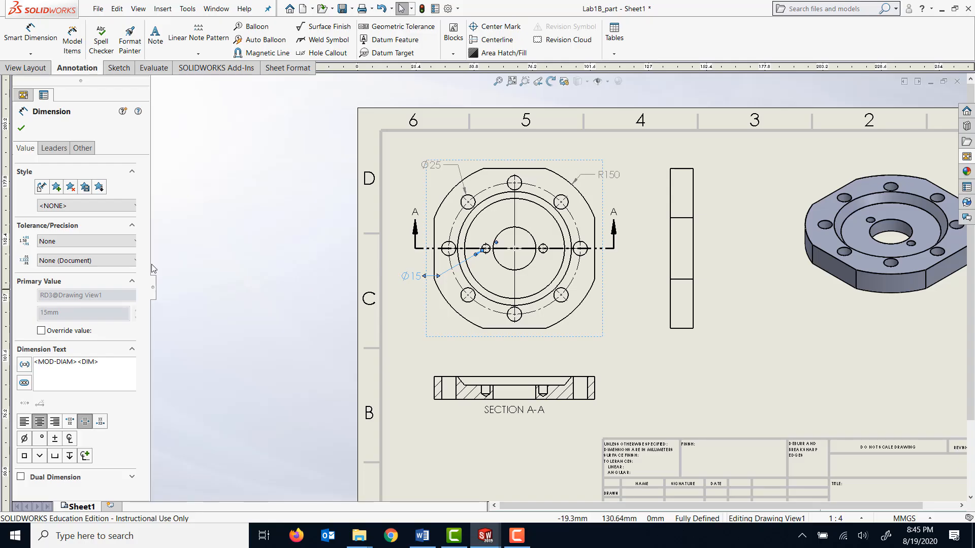
left_click(22, 127)
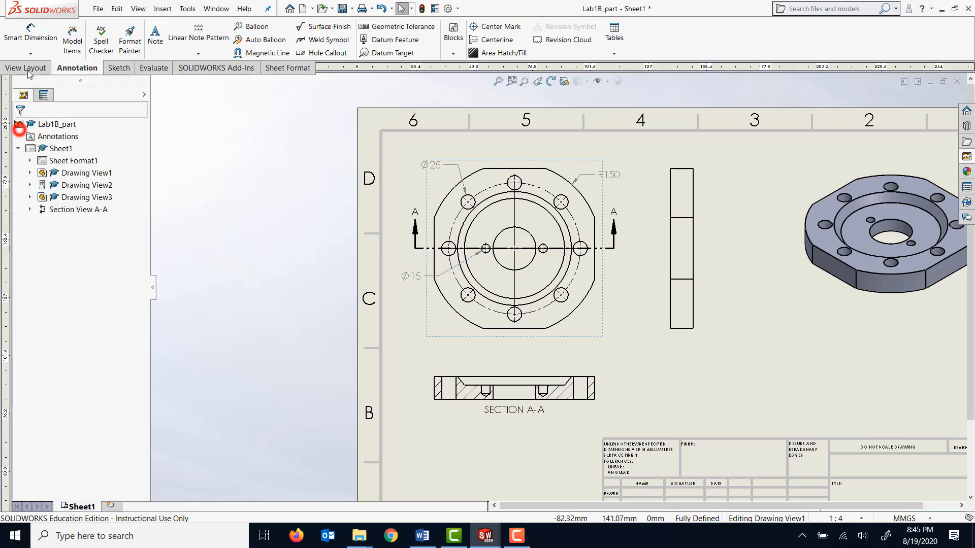
Step: Dimension the overall width between the top view's left and right flat edges, placing it below the view
left_click(30, 37)
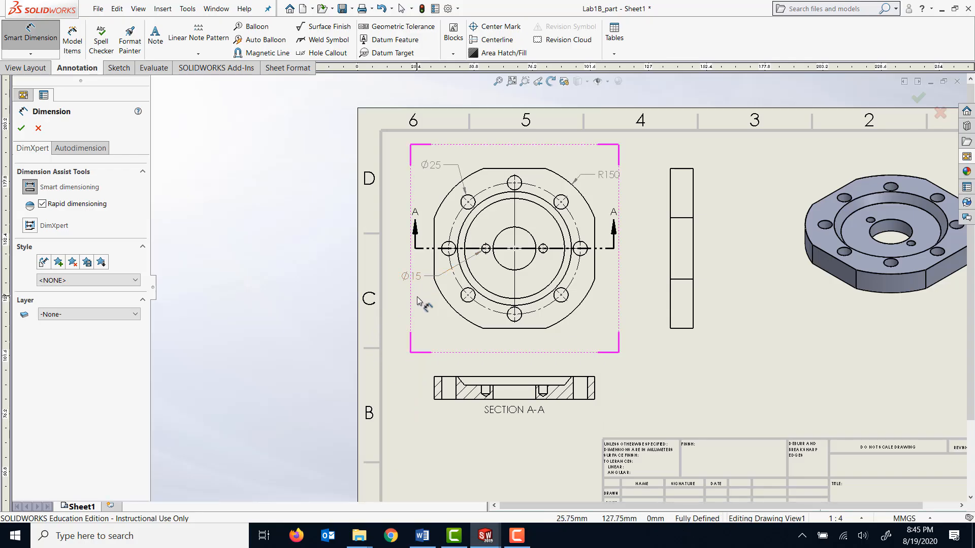
left_click(434, 261)
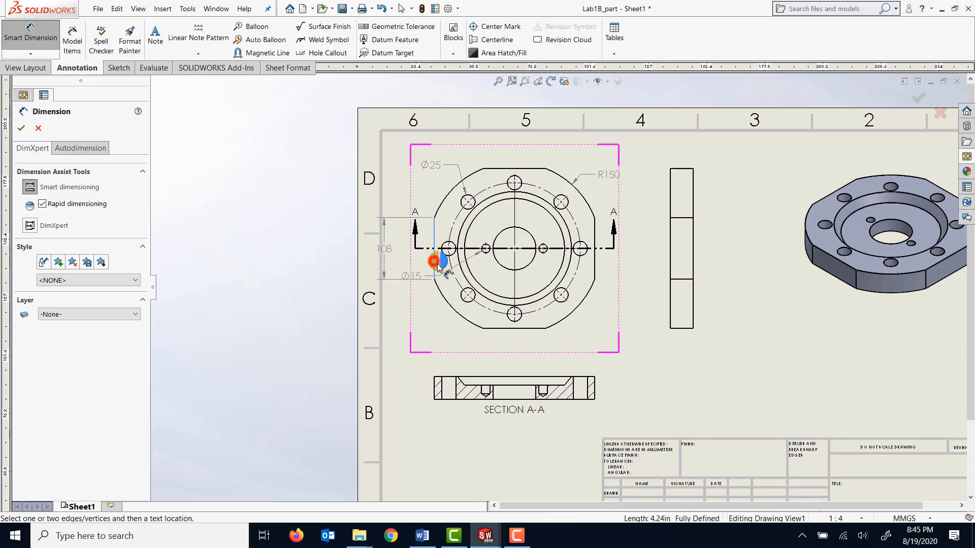
left_click(595, 268)
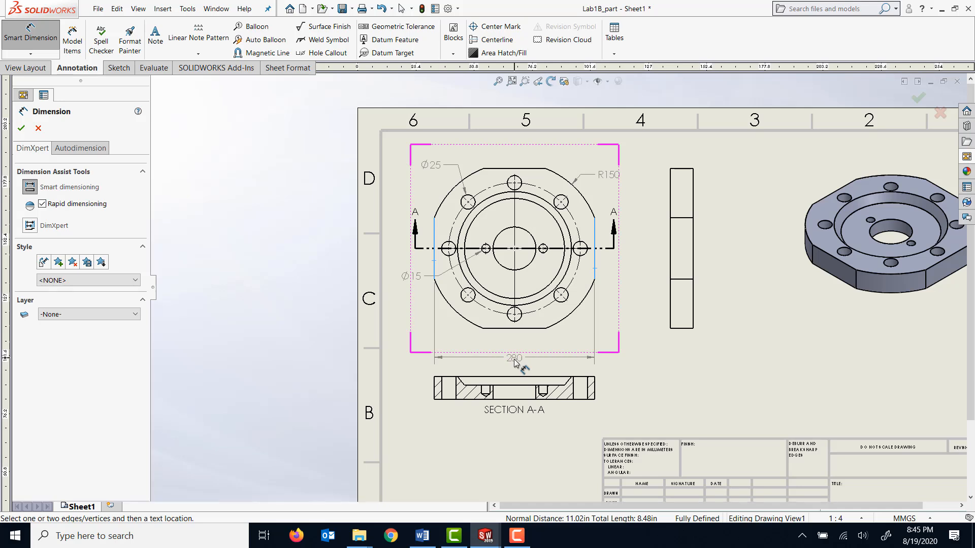
left_click(514, 361)
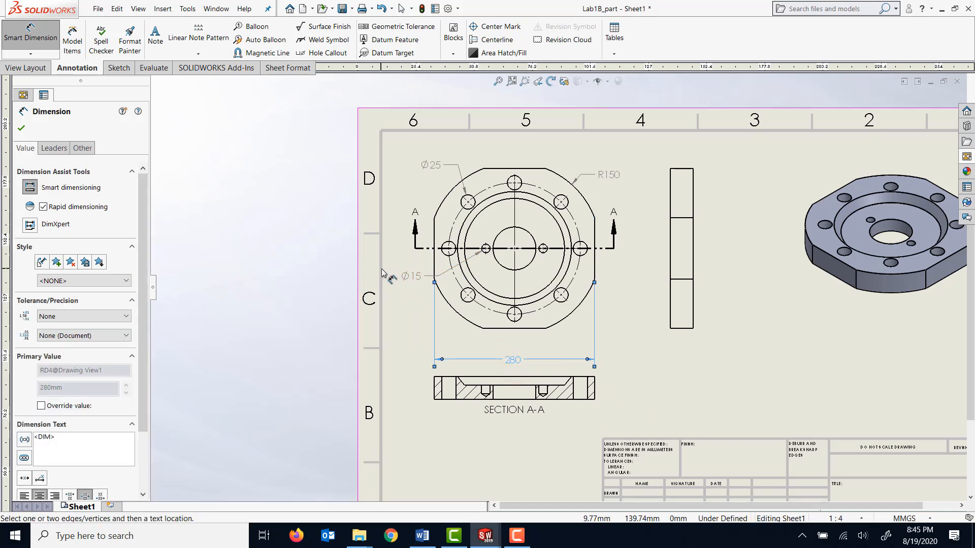
Step: Dimension the centre distance between the leftmost and rightmost bolt-circle holes, placing it just above the overall width dimension
left_click(447, 251)
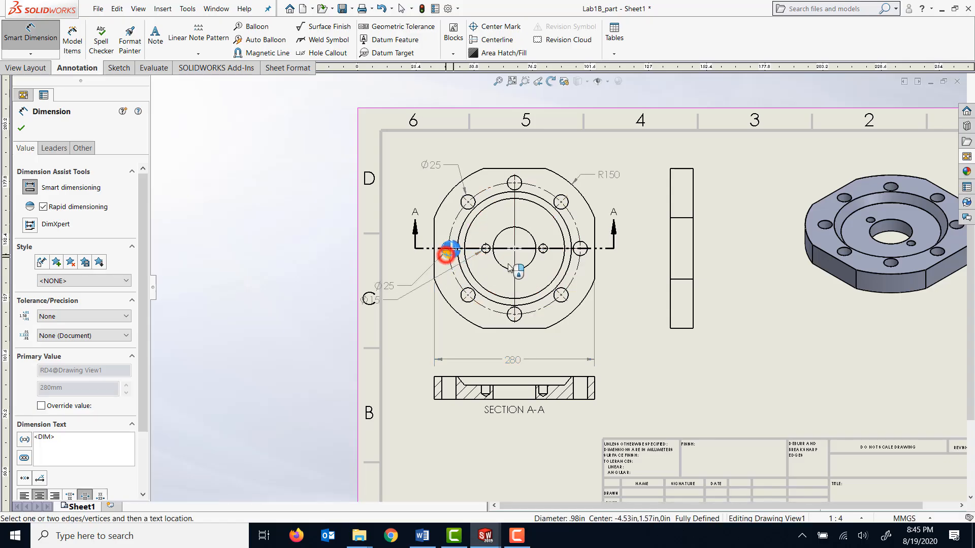
left_click(583, 251)
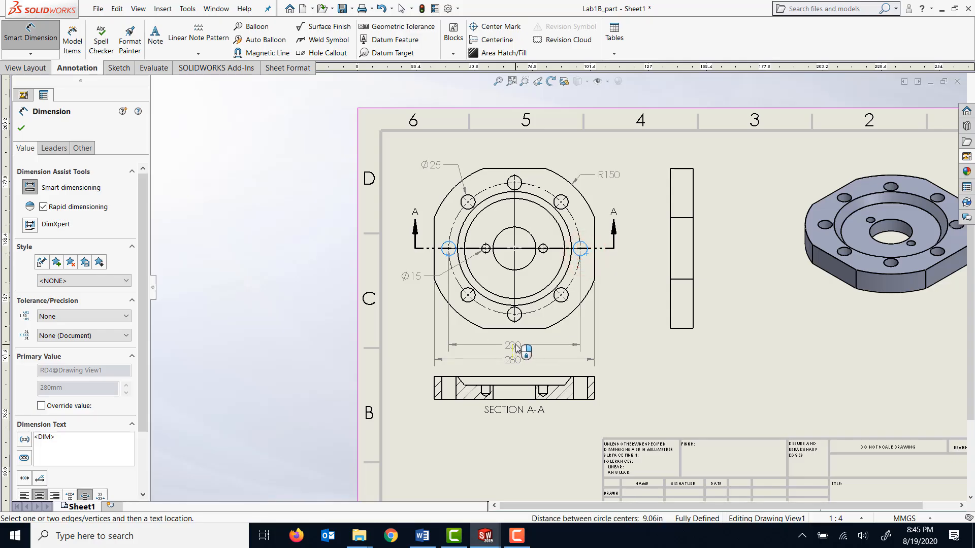
left_click(515, 348)
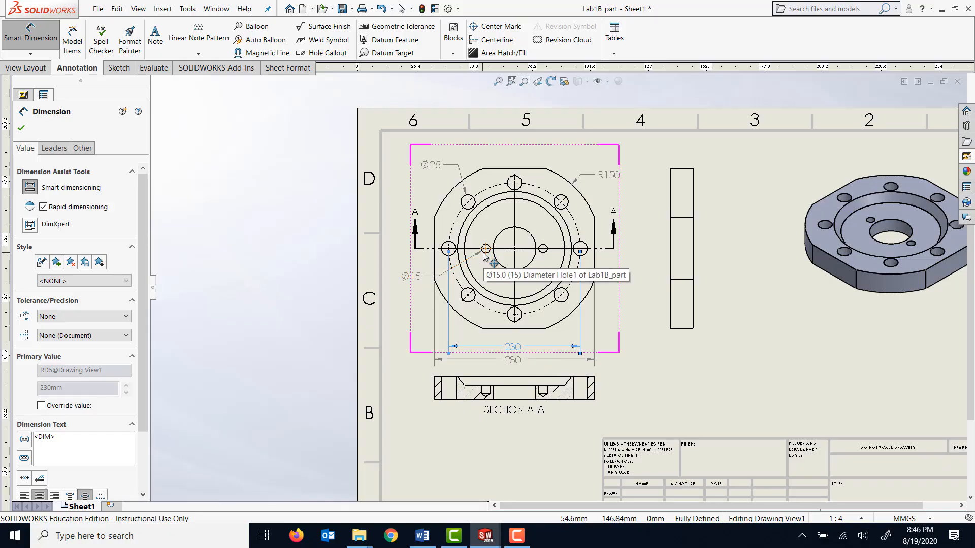
scroll(485, 255, "down", 2)
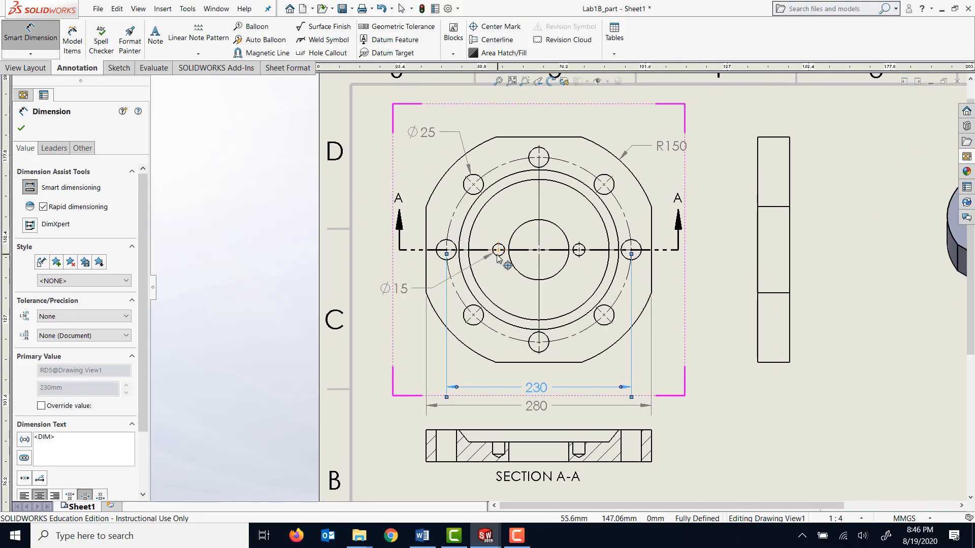
Step: Dimension the centre distance between the two small holes beside the central bore, placing it above the bolt-circle distance dimension
left_click(496, 253)
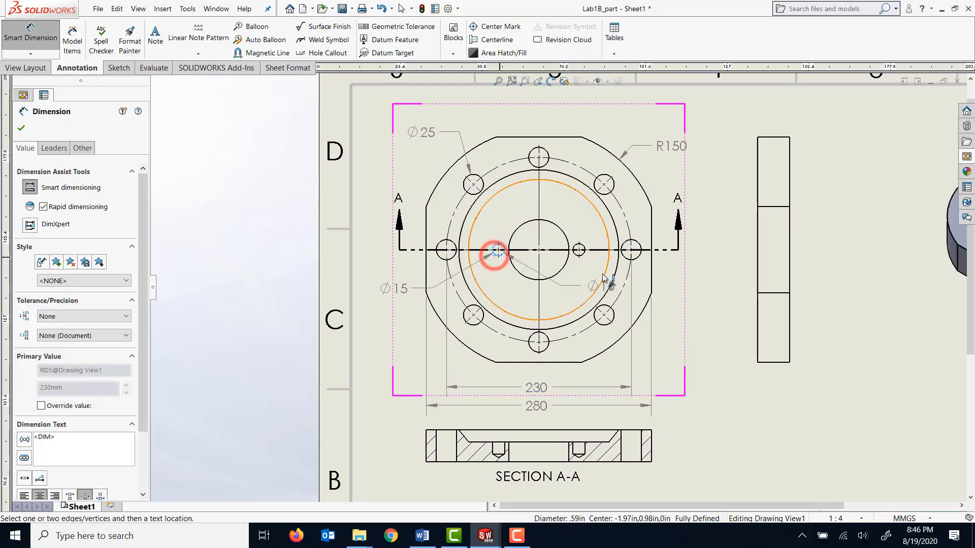
left_click(583, 254)
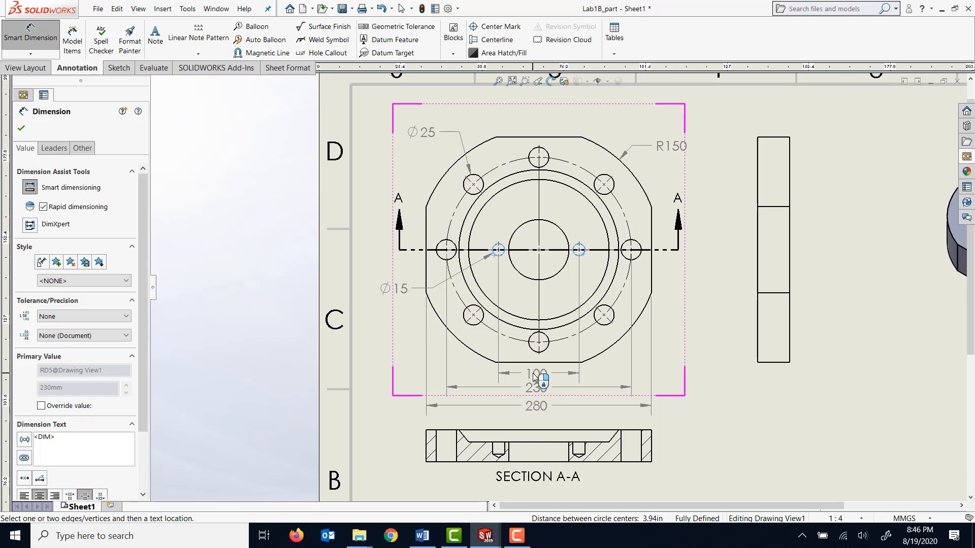
left_click(533, 378)
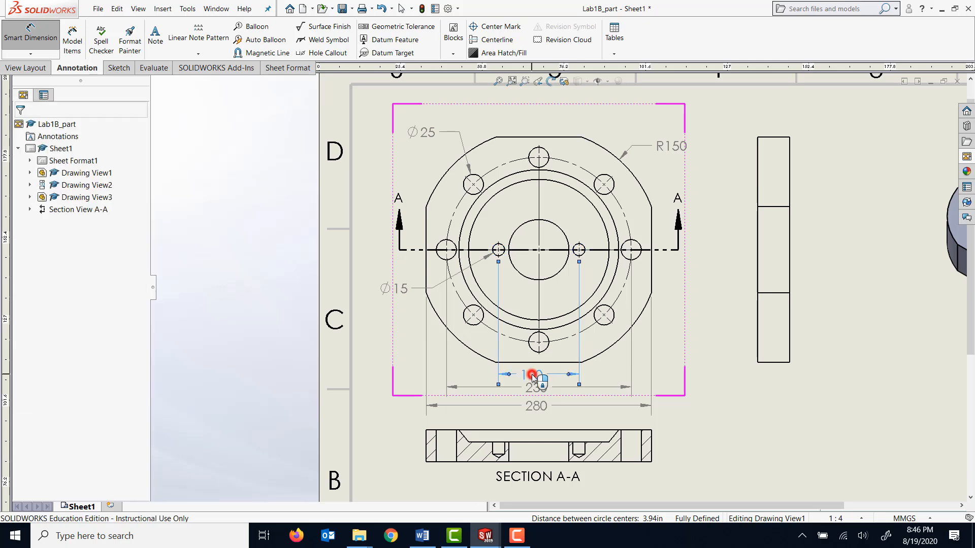
left_click(701, 417)
Step: Space out the three stacked horizontal dimensions below the top view so their values no longer crowd each other
scroll(584, 391, "up", 3)
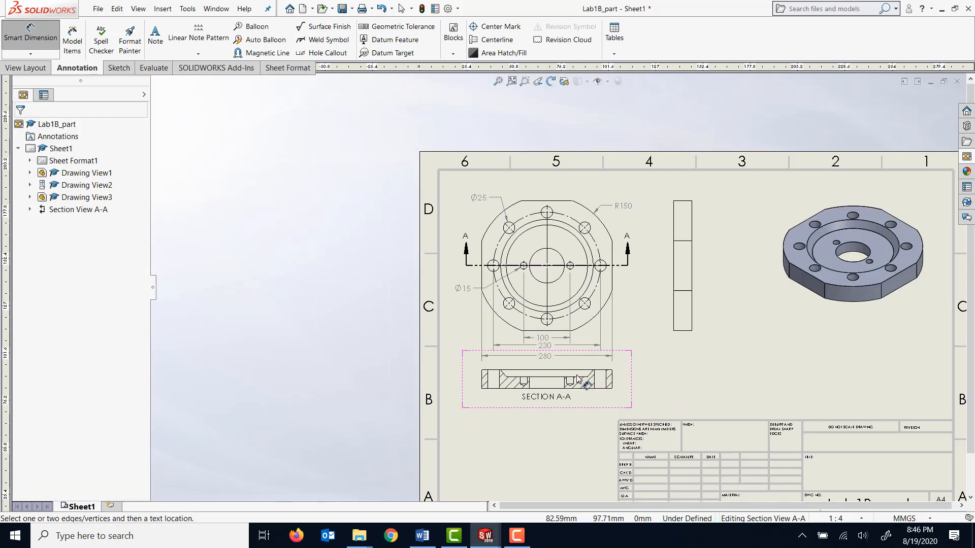
left_click(552, 347)
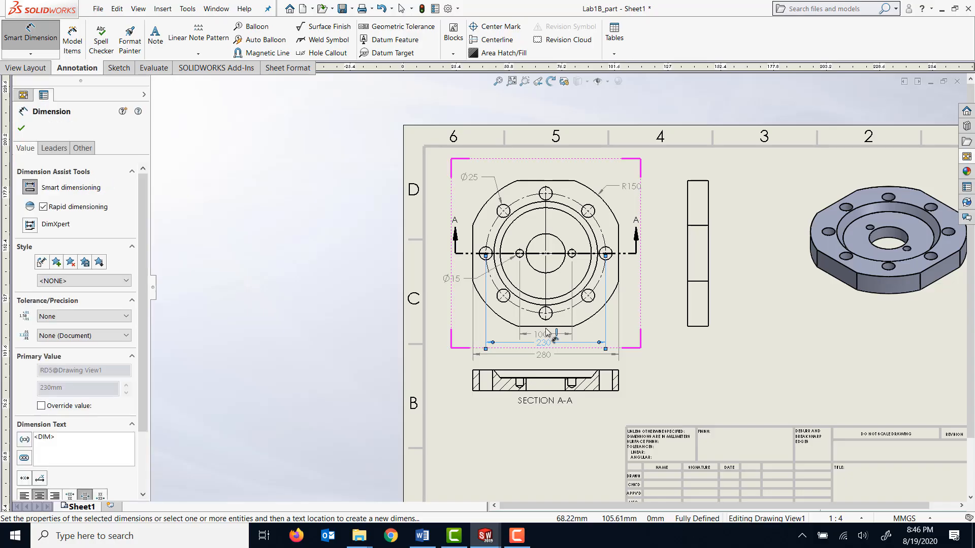
left_click(544, 336)
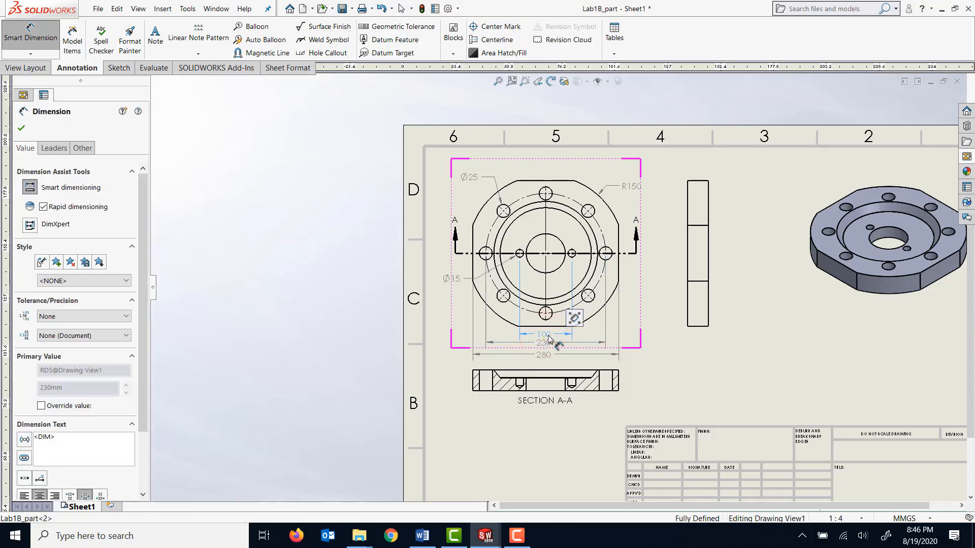
left_click(712, 368)
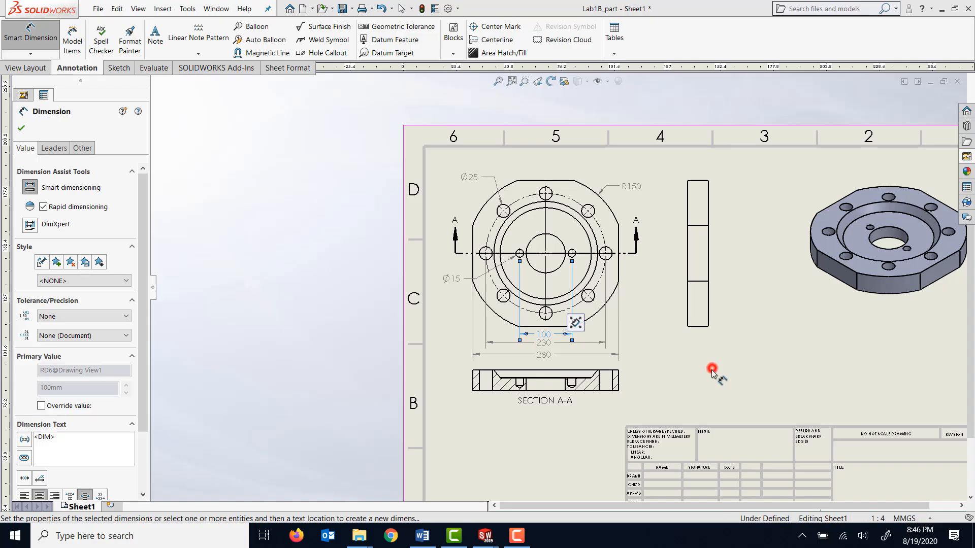
left_click(547, 358)
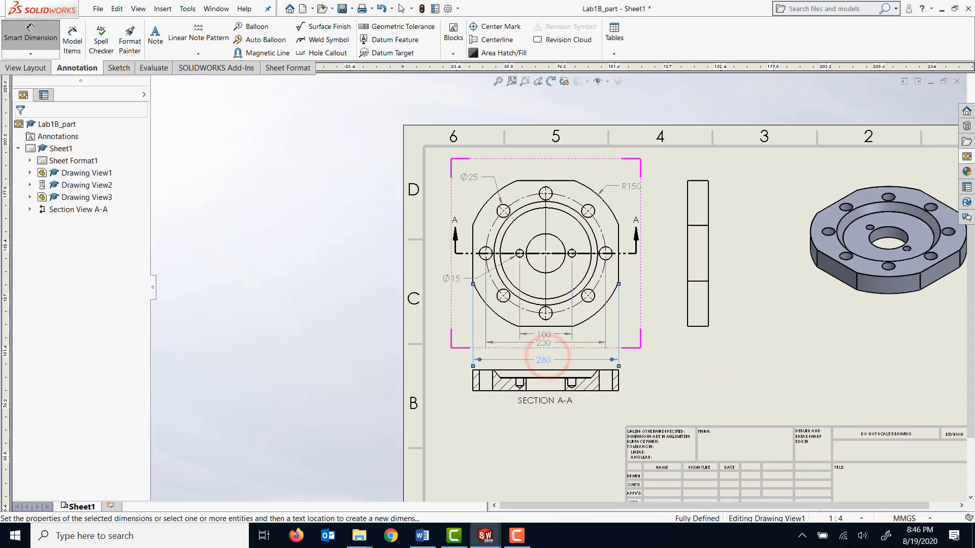
left_click(545, 347)
left_click(543, 336)
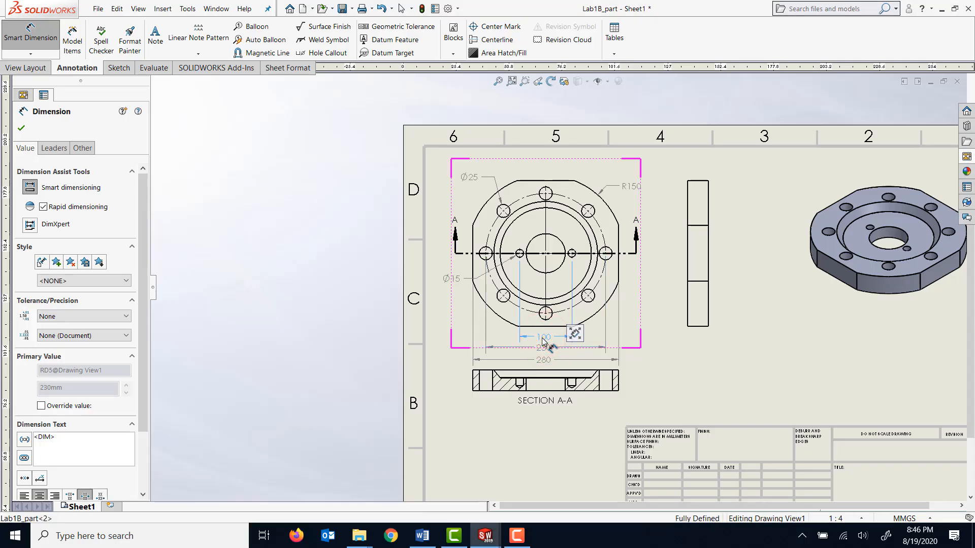
left_click(694, 388)
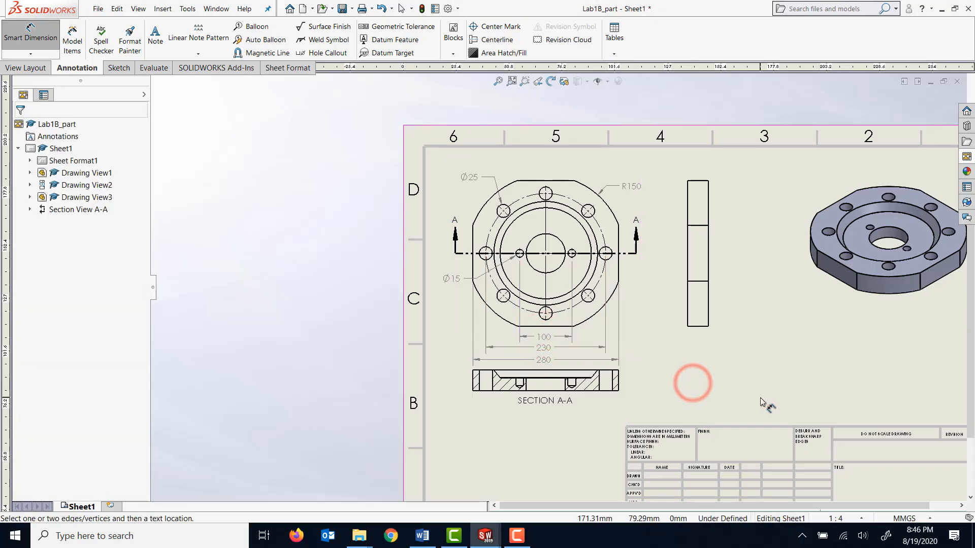
Step: Move the top view upward on the sheet to widen the gap above the section view
left_click(528, 161)
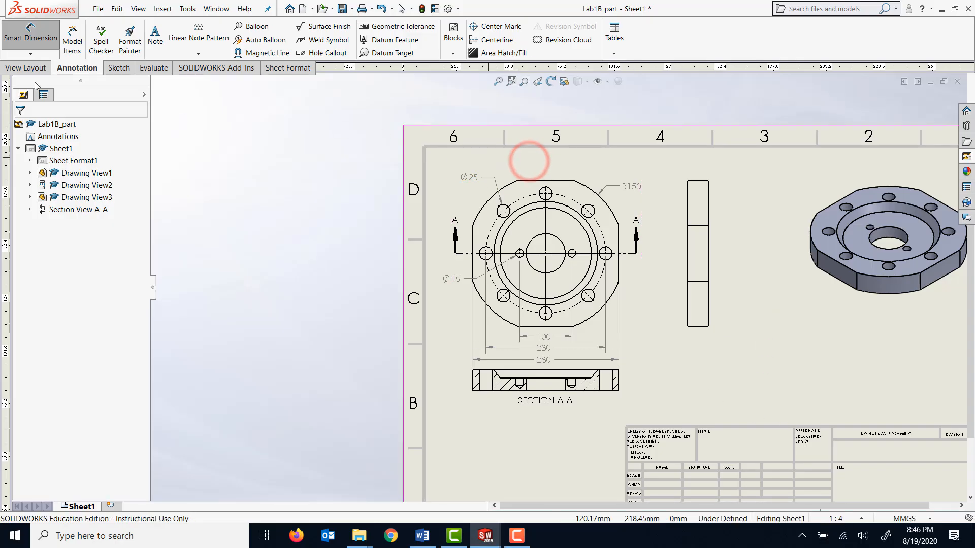
left_click(27, 28)
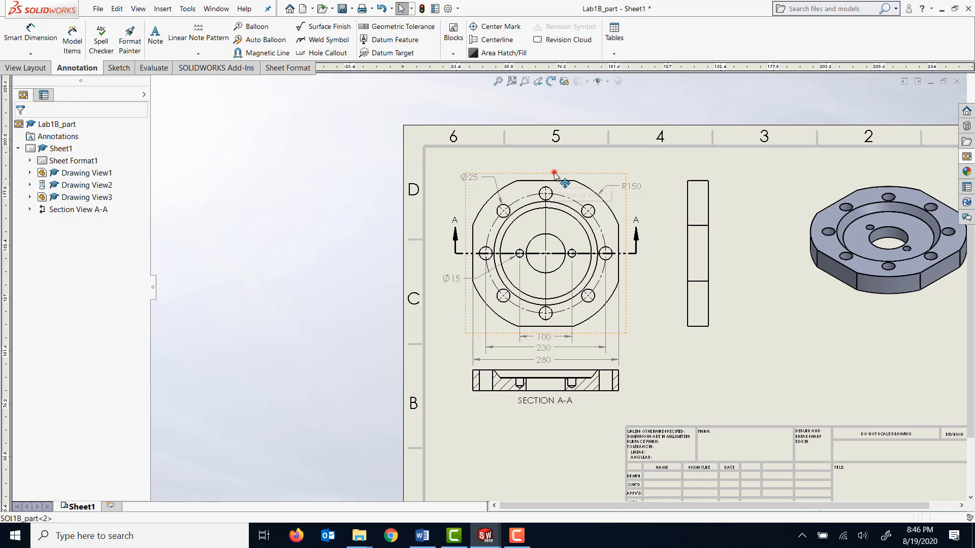
left_click_drag(554, 176, 554, 165)
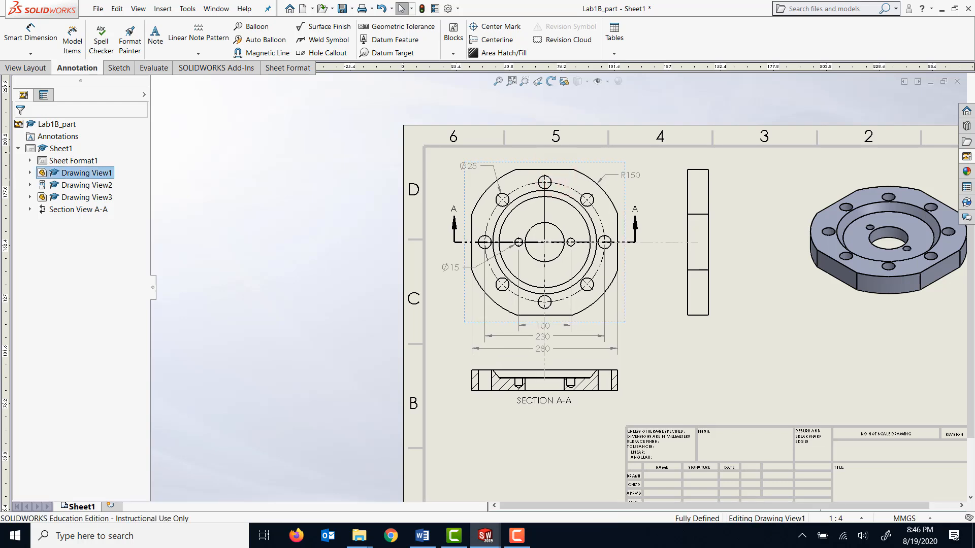
left_click(692, 343)
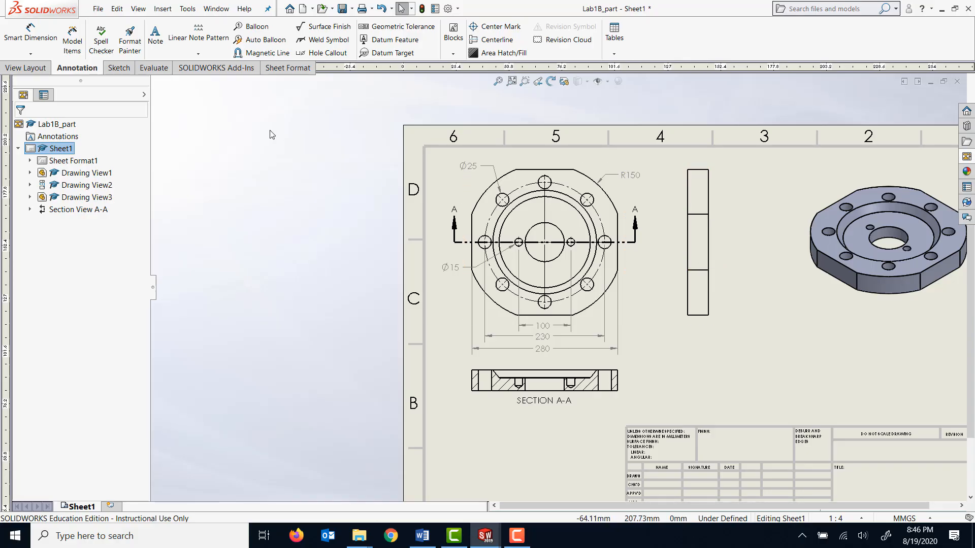
Step: Dimension the side view's overall height between its top and bottom edges, placing it to the right of the view
left_click(28, 39)
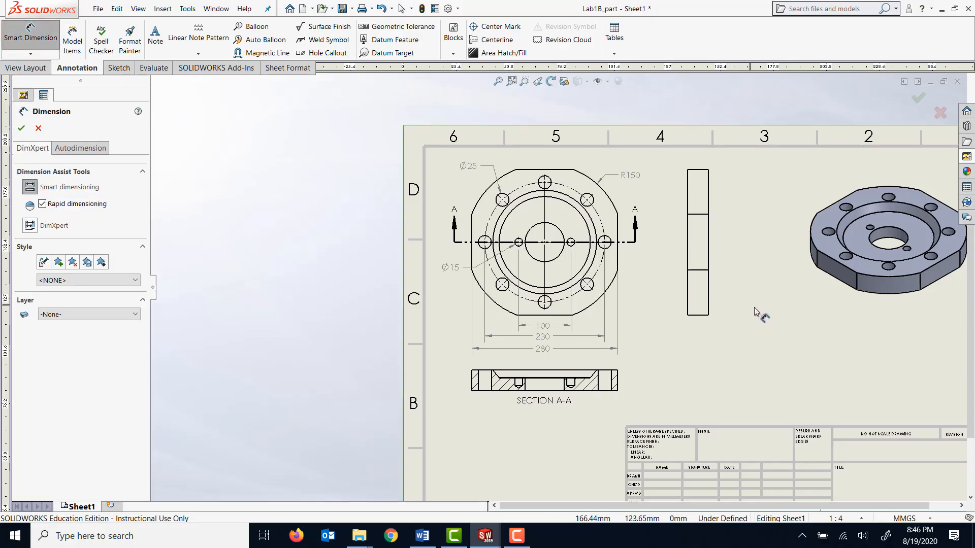
left_click(697, 170)
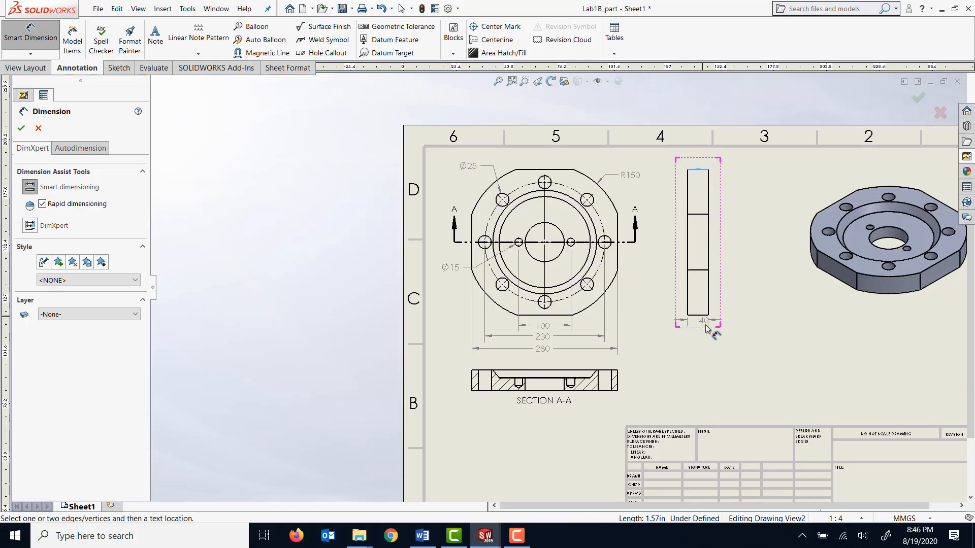
left_click(704, 317)
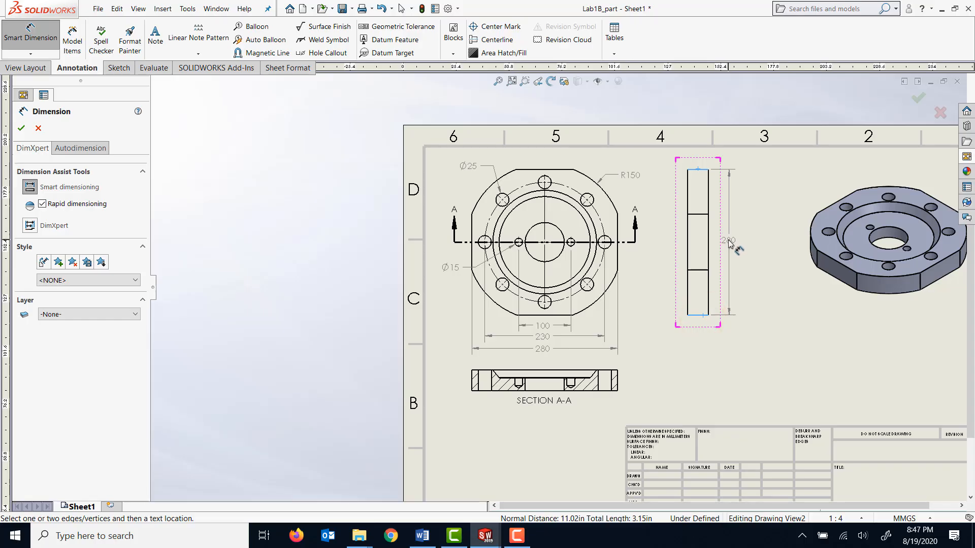
left_click(730, 242)
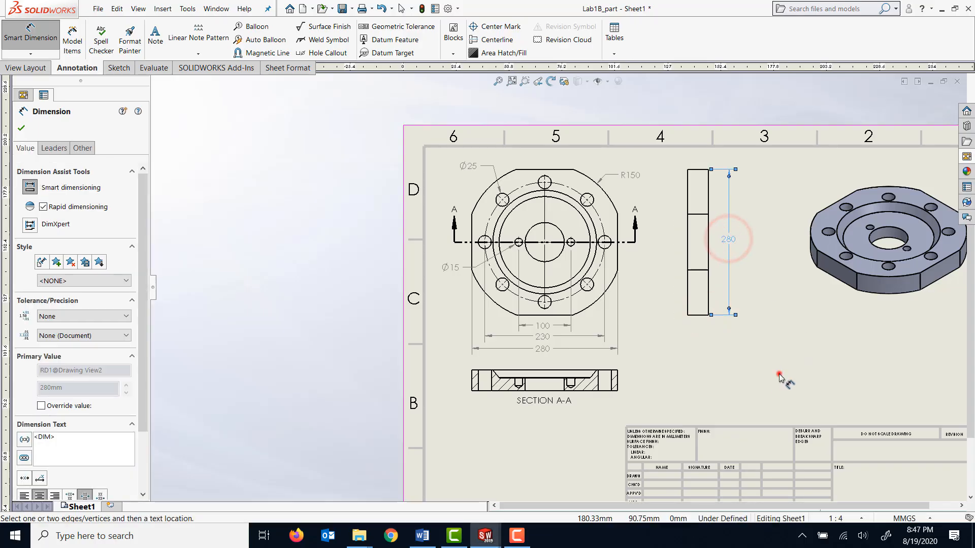
left_click(778, 374)
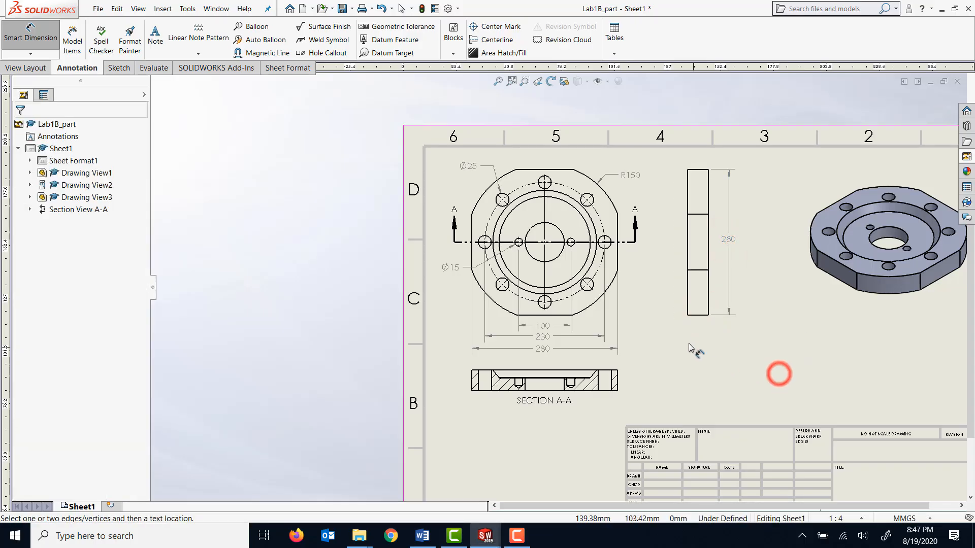
Step: Dimension the plate thickness between the side view's two long vertical edges, placing it below the view
left_click(689, 306)
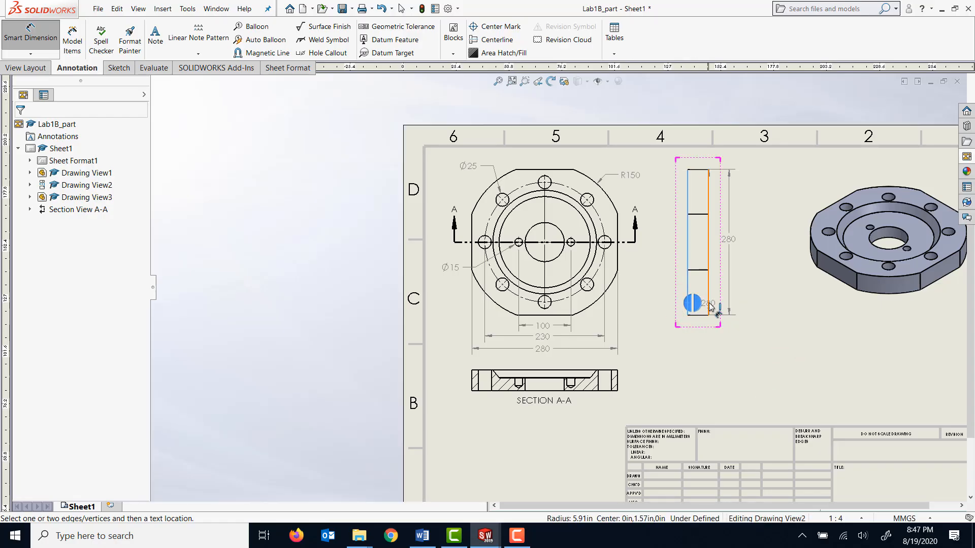
left_click(709, 306)
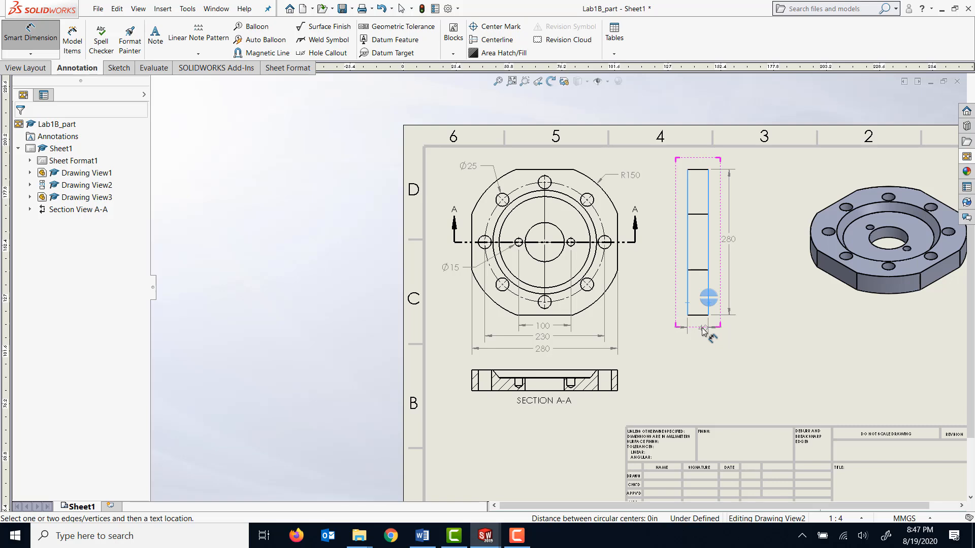
left_click(700, 329)
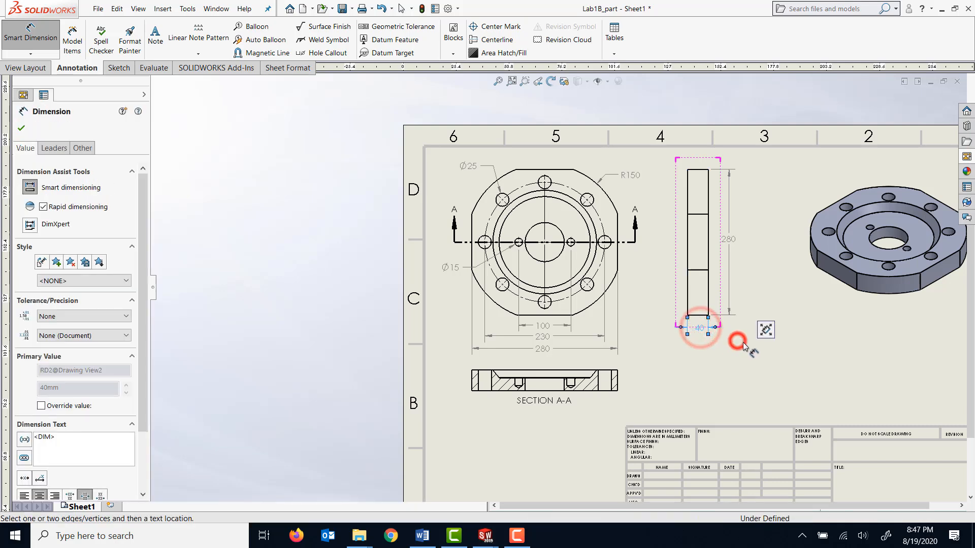
left_click(741, 342)
left_click(725, 241)
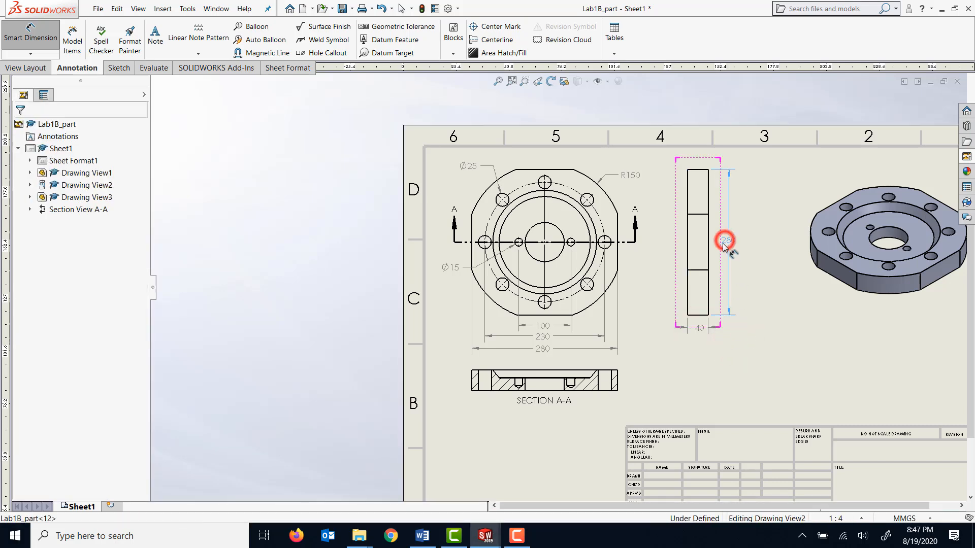
left_click(766, 376)
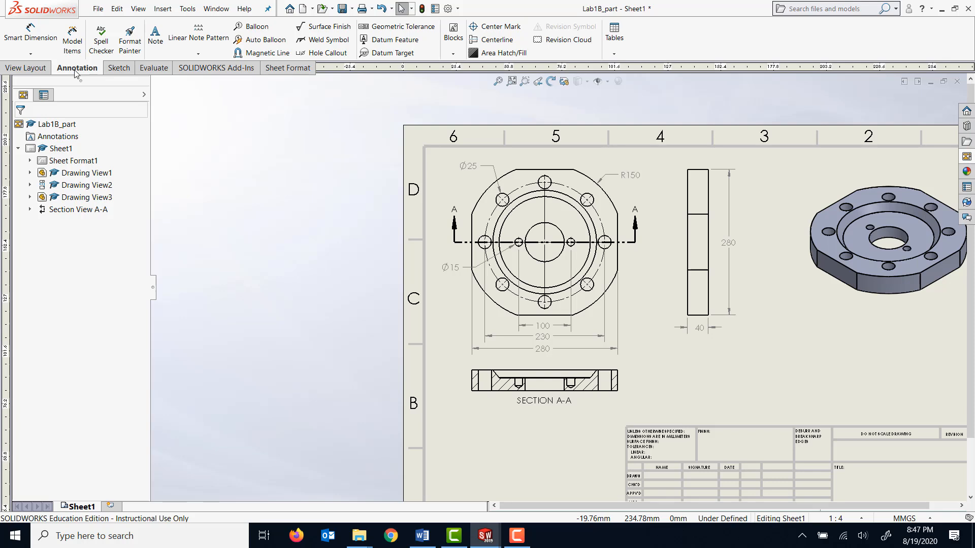
Step: Insert centerlines automatically for the whole section view A-A
left_click(486, 45)
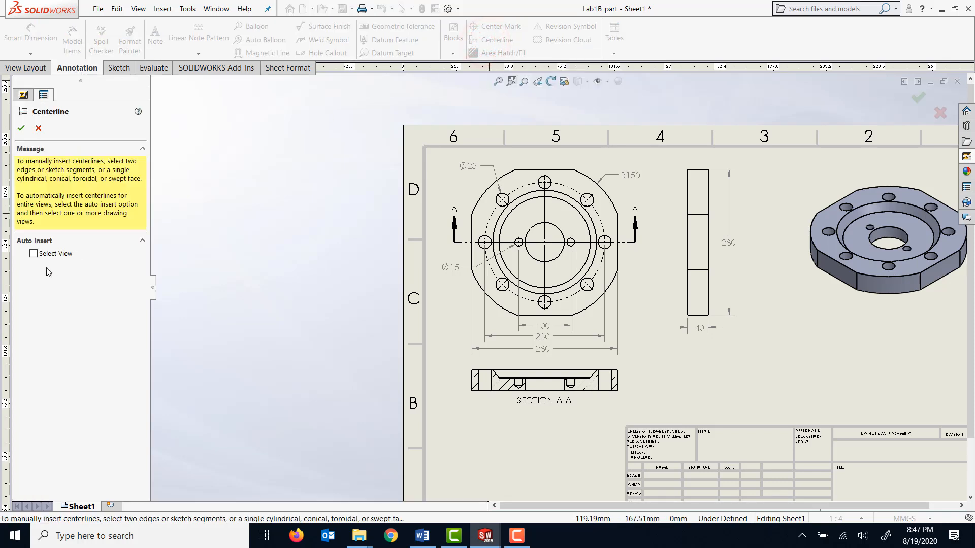
left_click(466, 391)
left_click(466, 390)
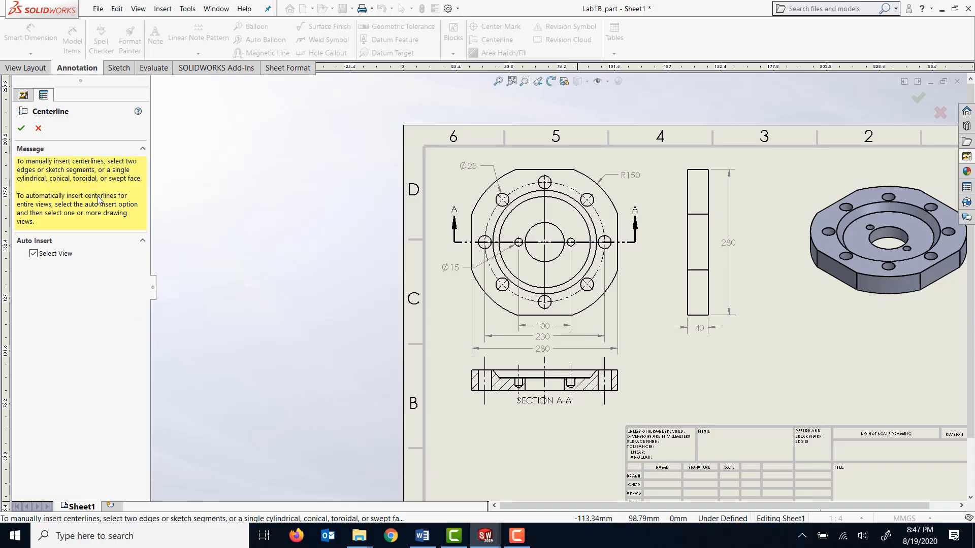
left_click(22, 130)
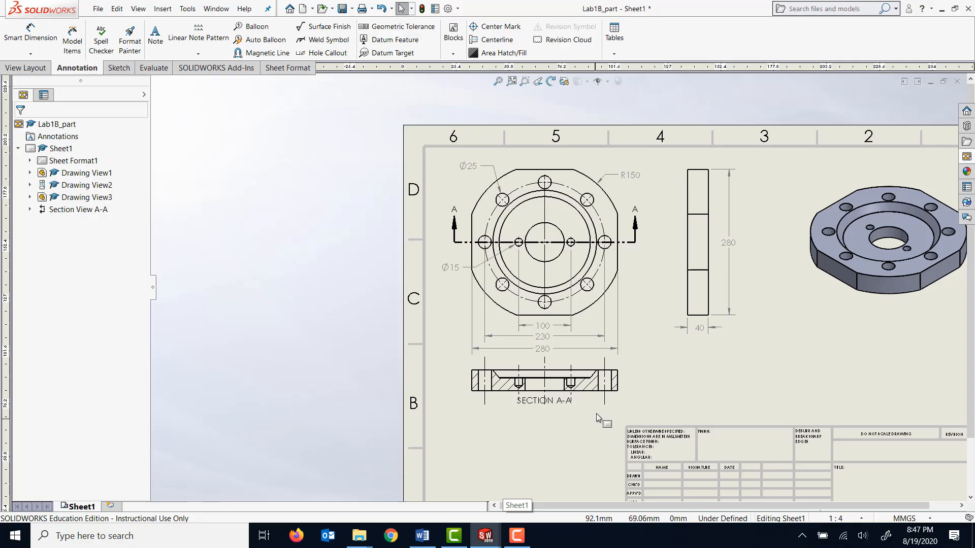
Step: Move the SECTION A-A label lower so it clears the new centerlines
left_click(537, 402)
left_click_drag(536, 404, 535, 415)
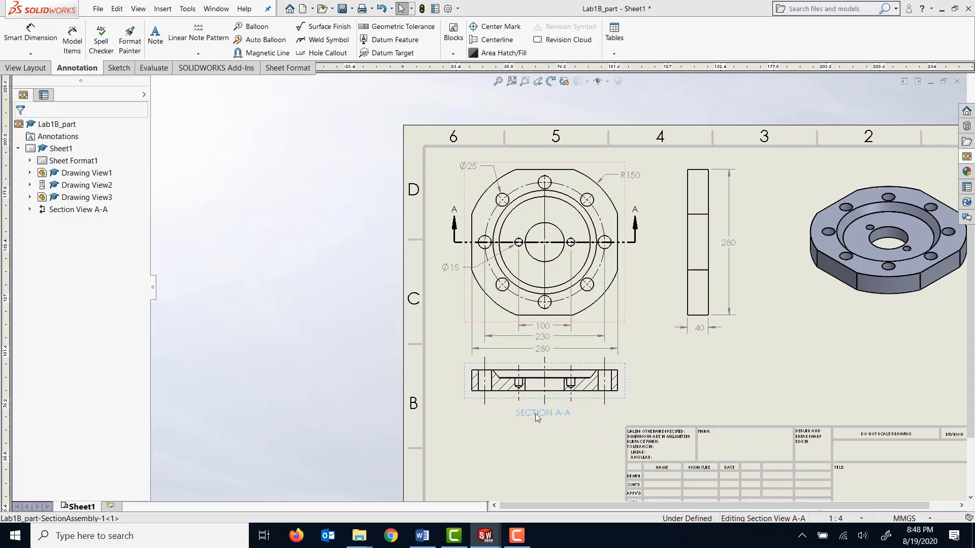
left_click(556, 469)
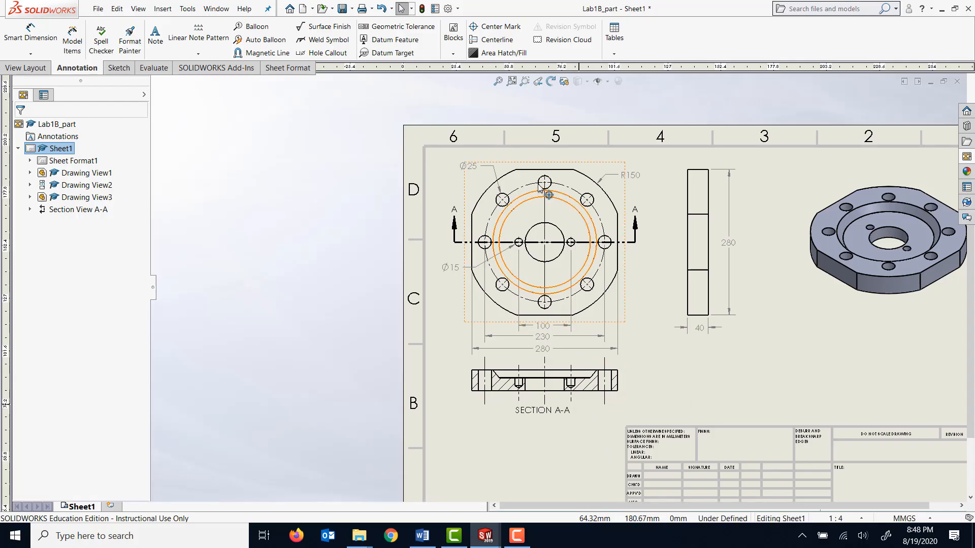
Step: Move the top view slightly higher and the section view lower to make room between them for dimensions
left_click_drag(539, 164, 538, 154)
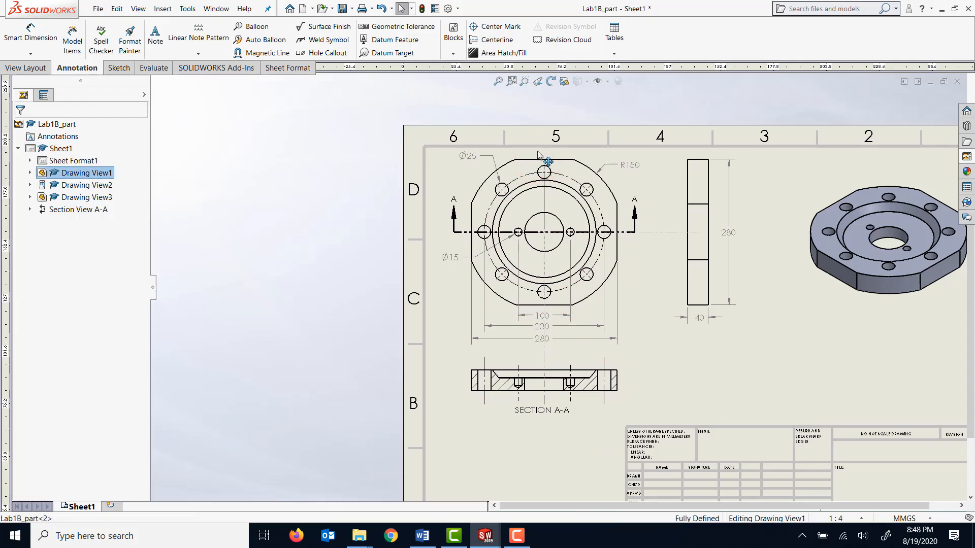
left_click(705, 391)
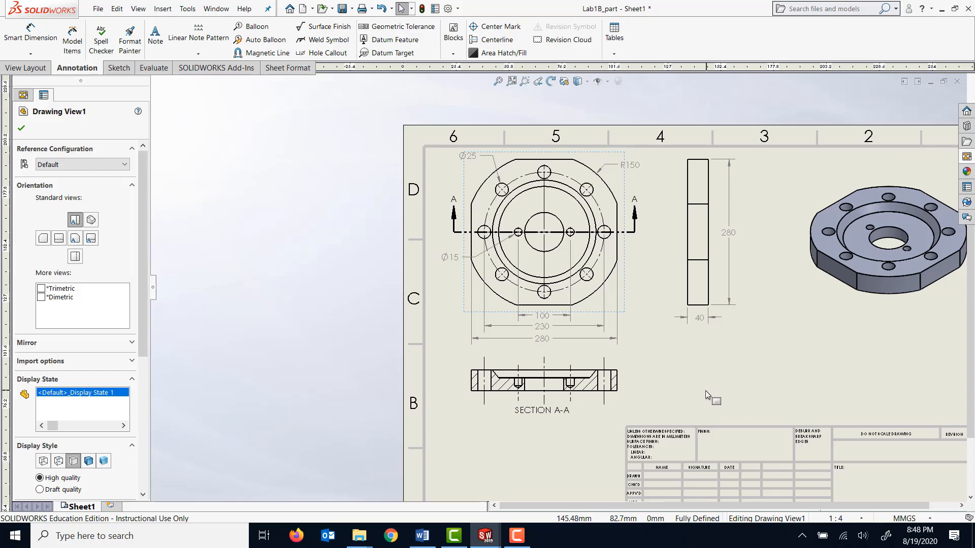
left_click(550, 400)
left_click_drag(550, 400, 550, 415)
left_click(682, 366)
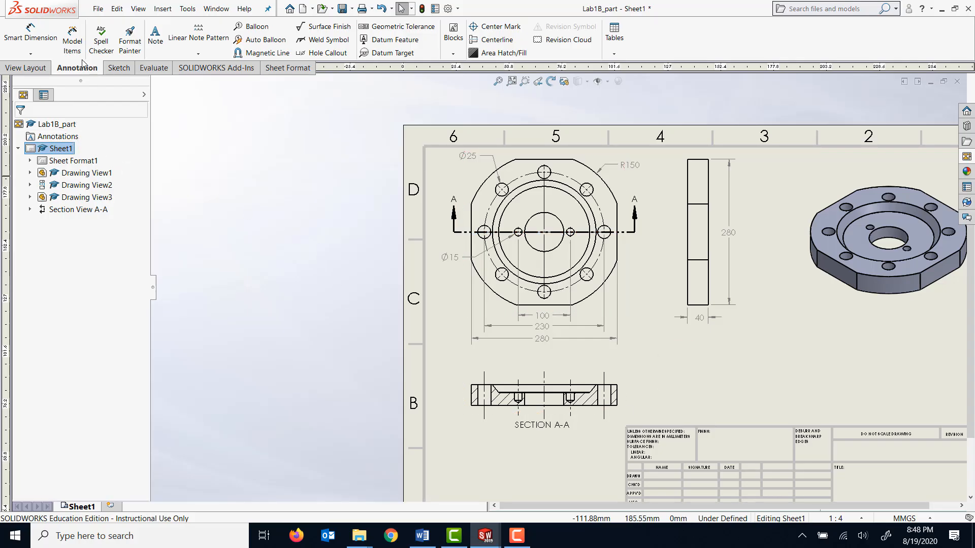
Step: Dimension the recess's upper diameter between the two top corners of its sloped walls in section view A-A, placing it above the view
left_click(30, 34)
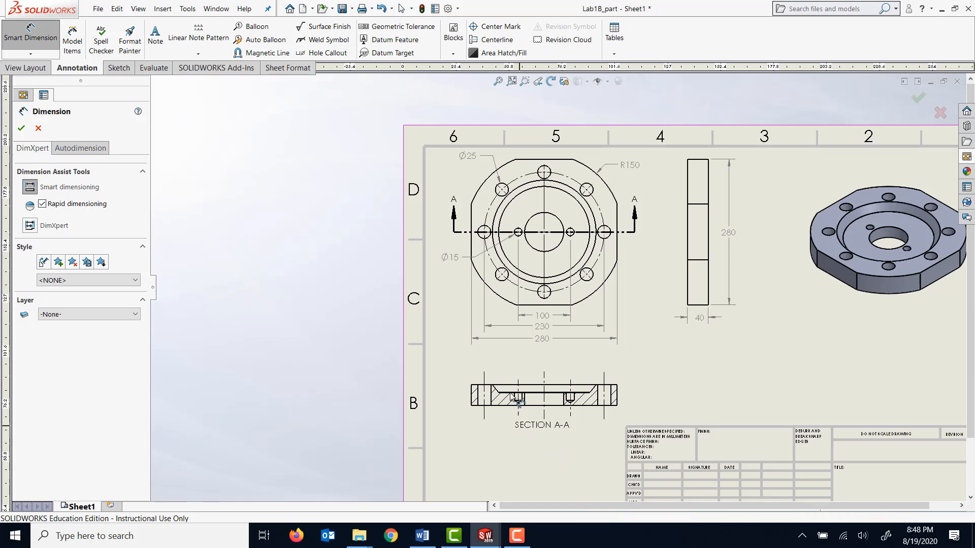
scroll(554, 454, "down", 5)
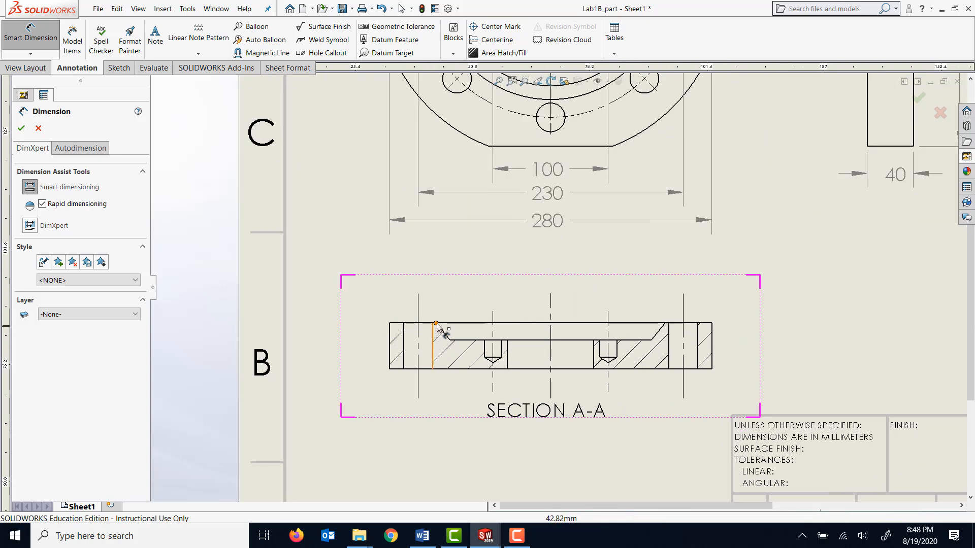
left_click(436, 322)
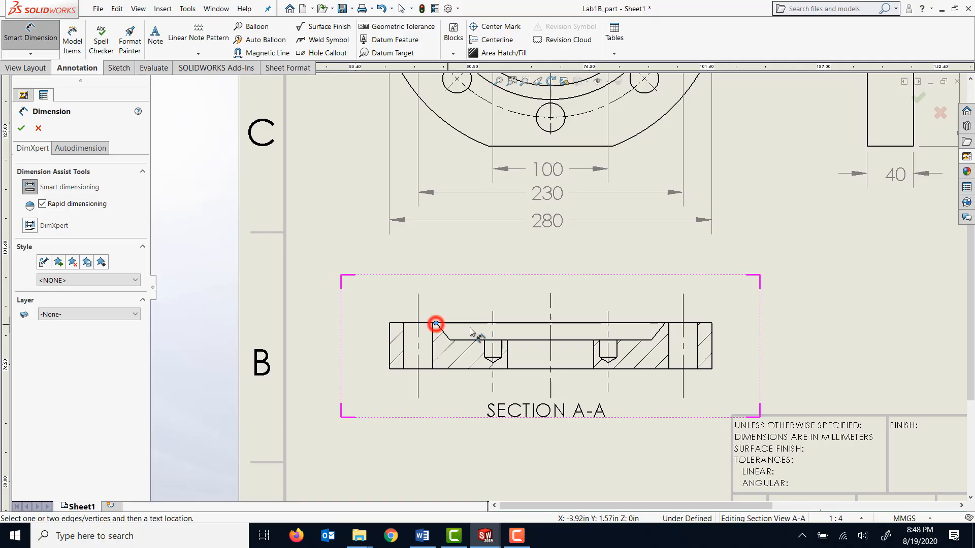
left_click(665, 323)
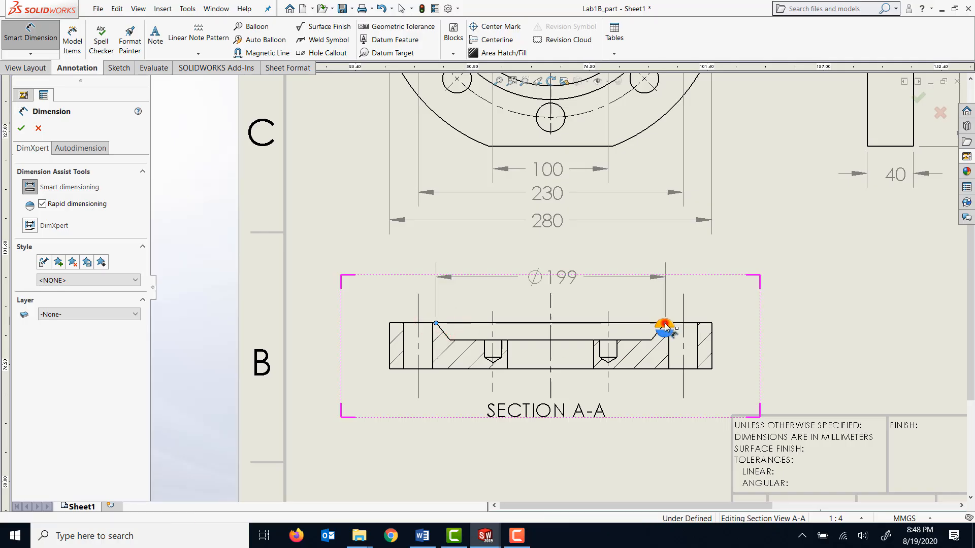
left_click(540, 276)
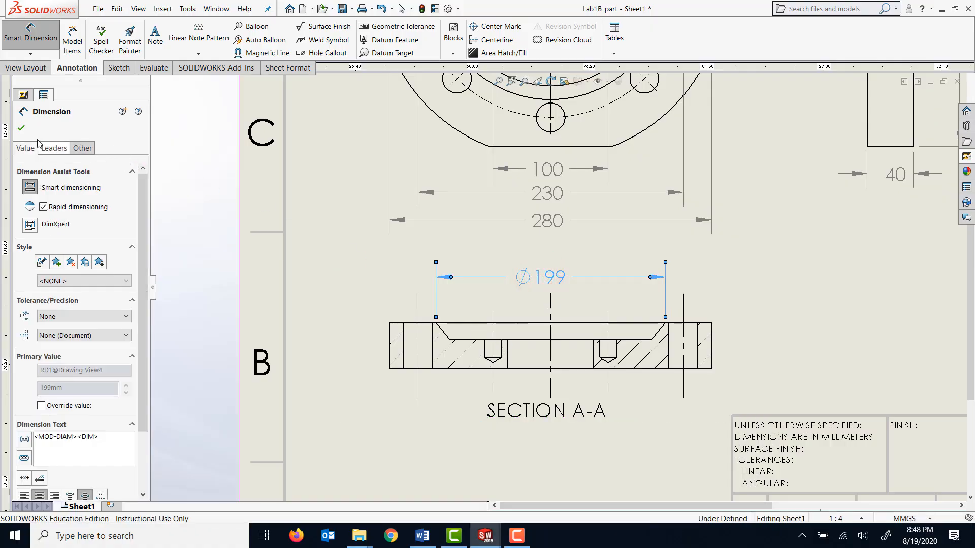
left_click(21, 129)
Step: Dimension the central bore's diameter between its two vertical edges in section view A-A, placing it just above the view
left_click(30, 33)
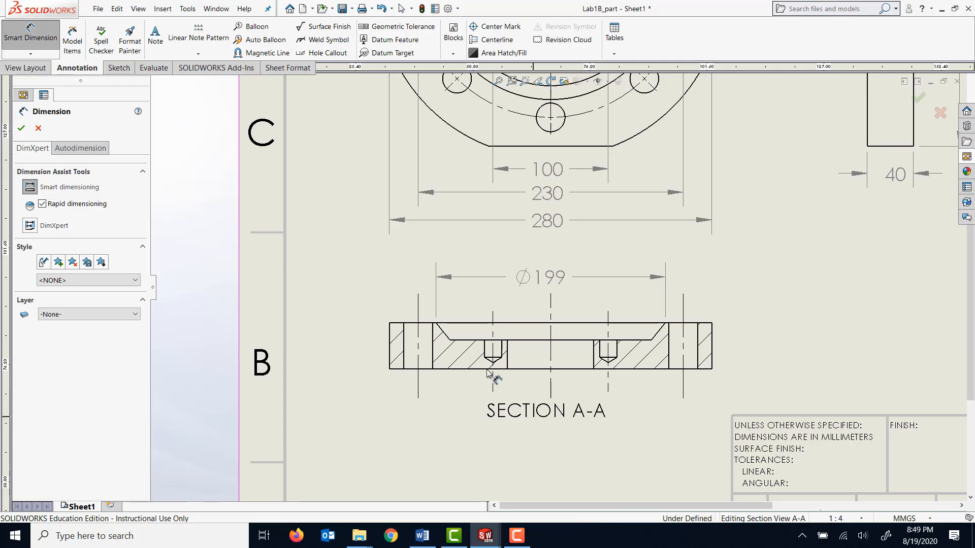
left_click(507, 355)
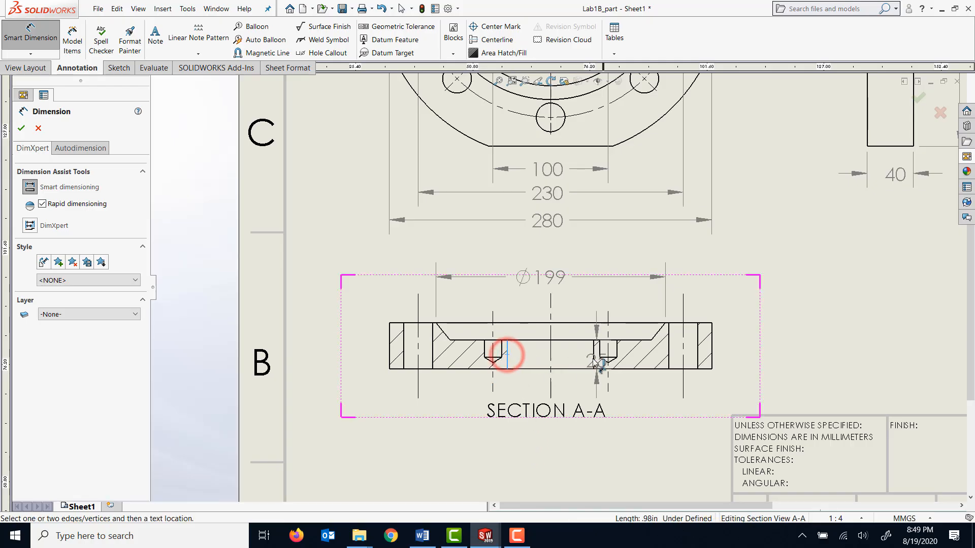
left_click(593, 354)
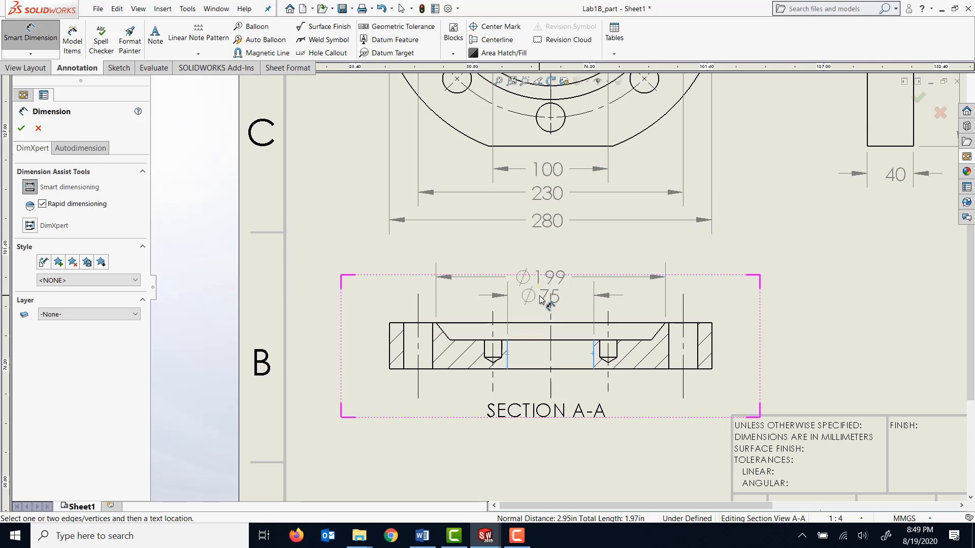
left_click(541, 301)
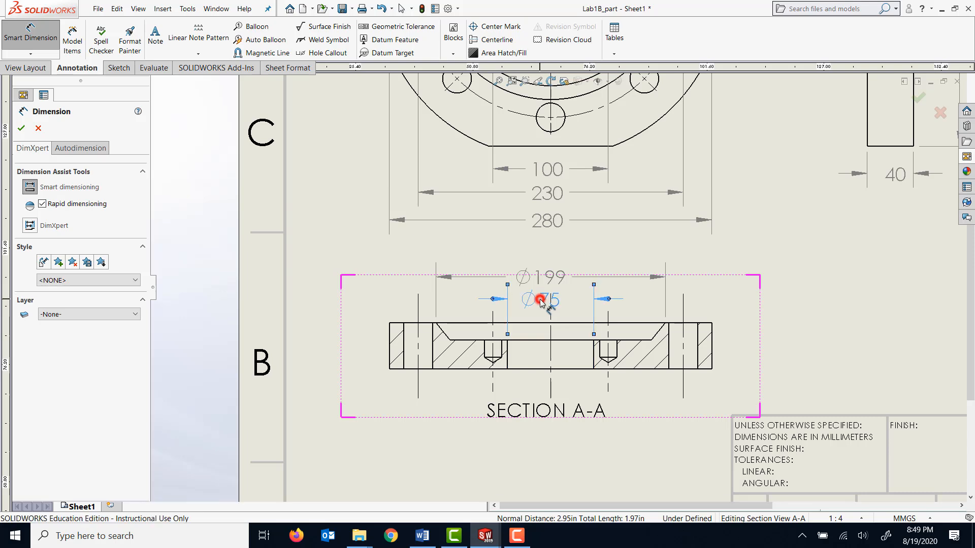
left_click(814, 312)
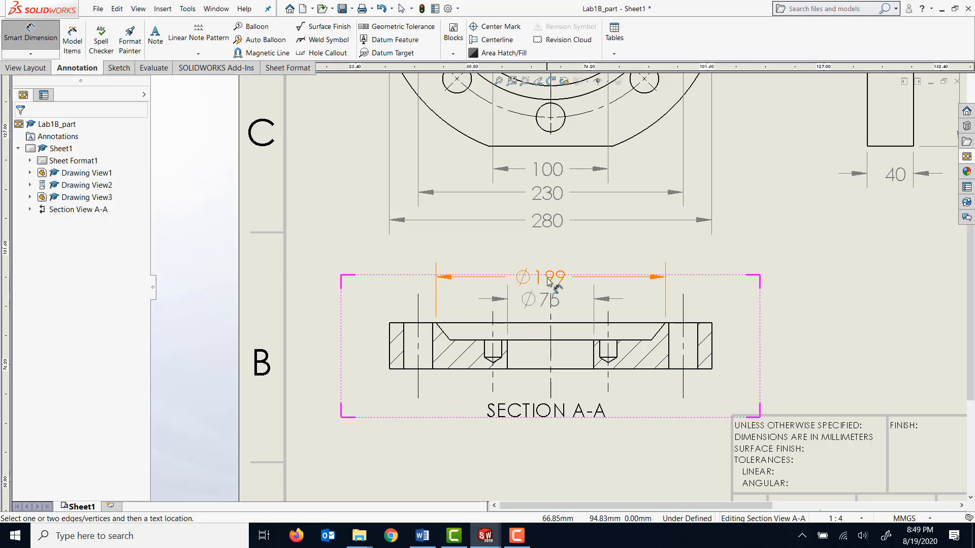
Step: Raise the recess and central bore diameter dimensions above section view A-A so they are spaced apart from each other and the view
left_click_drag(548, 277, 548, 265)
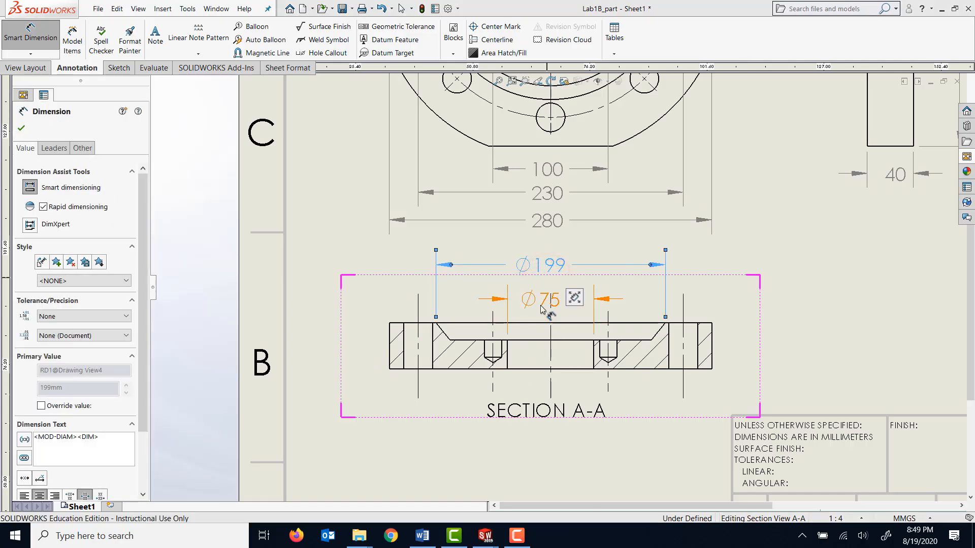
left_click_drag(543, 307, 544, 291)
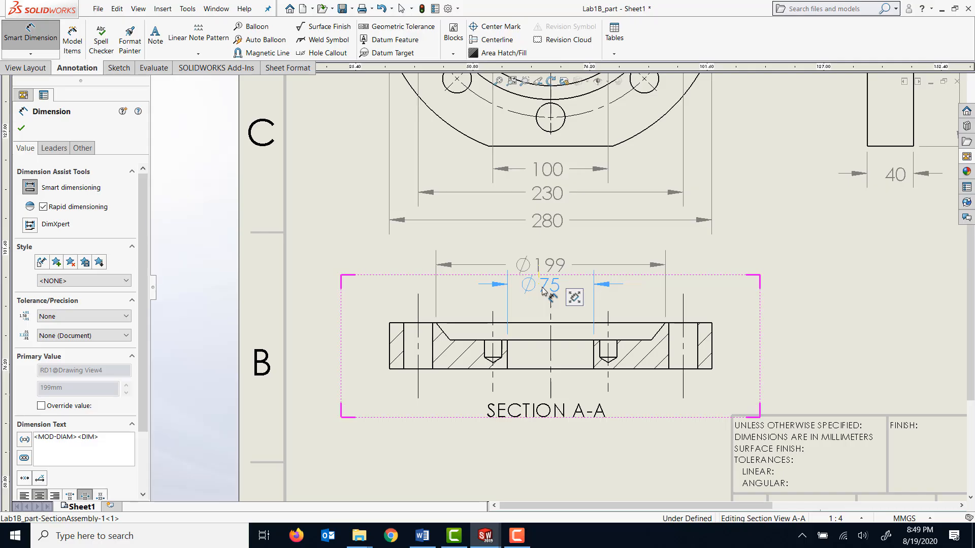
left_click(817, 291)
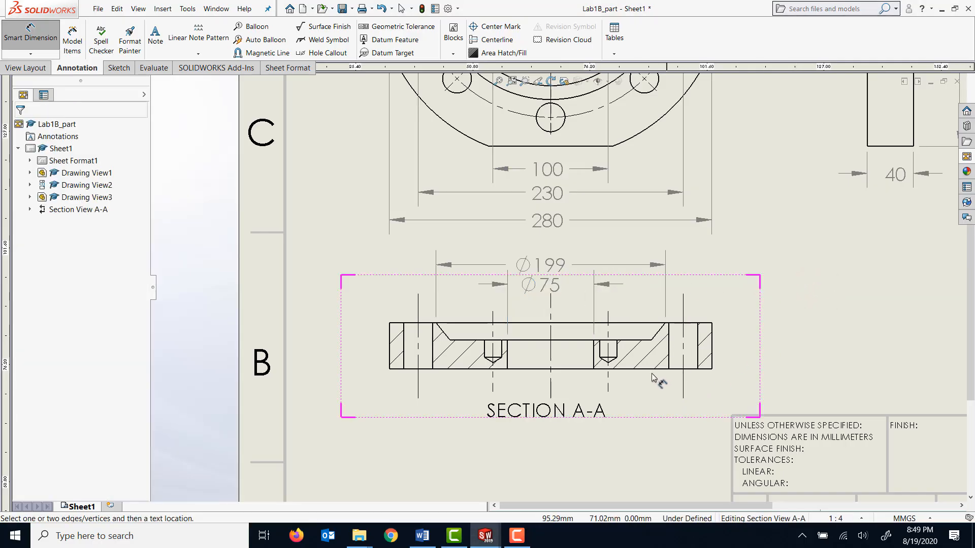
Step: Dimension the recess depth between its floor and the plate's top edge in section view A-A, placing it right of the view
left_click(641, 340)
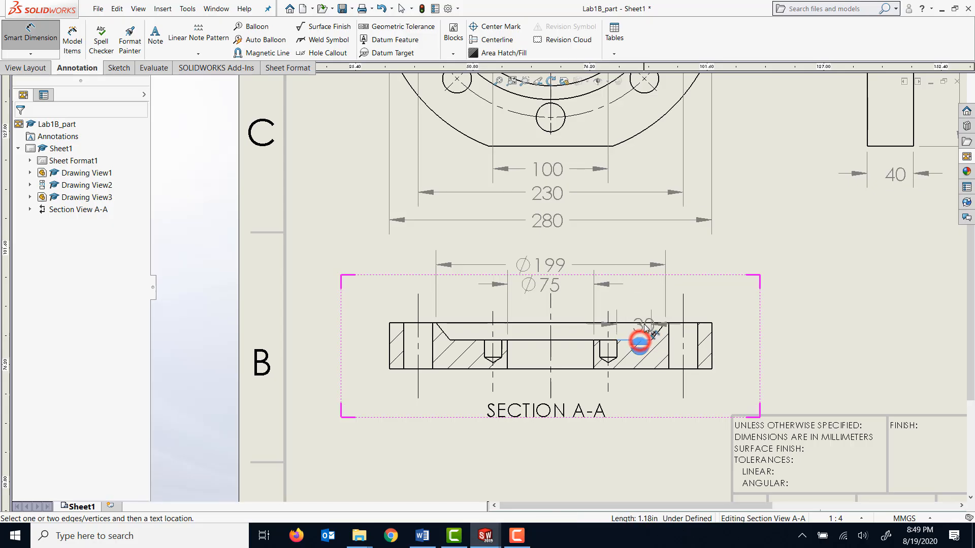
left_click(645, 324)
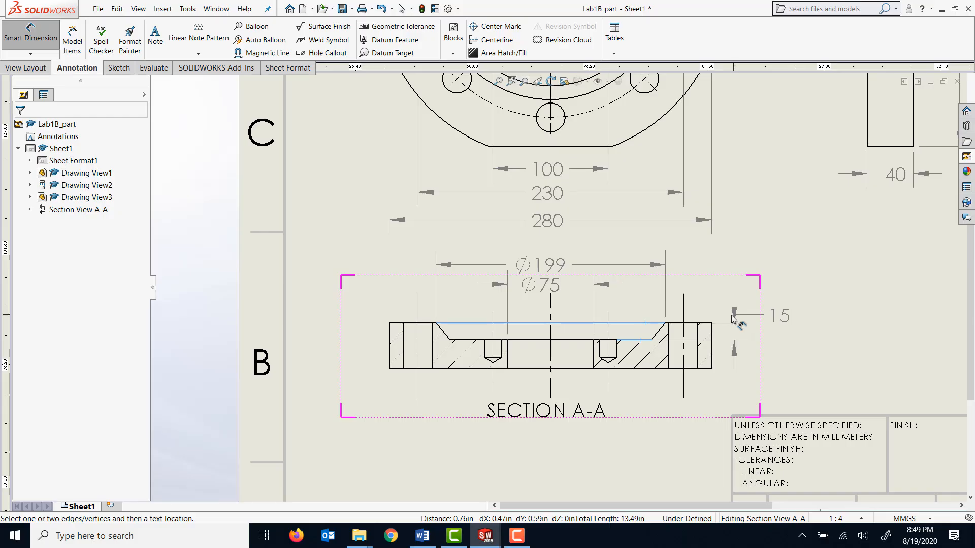
left_click(733, 315)
left_click(833, 339)
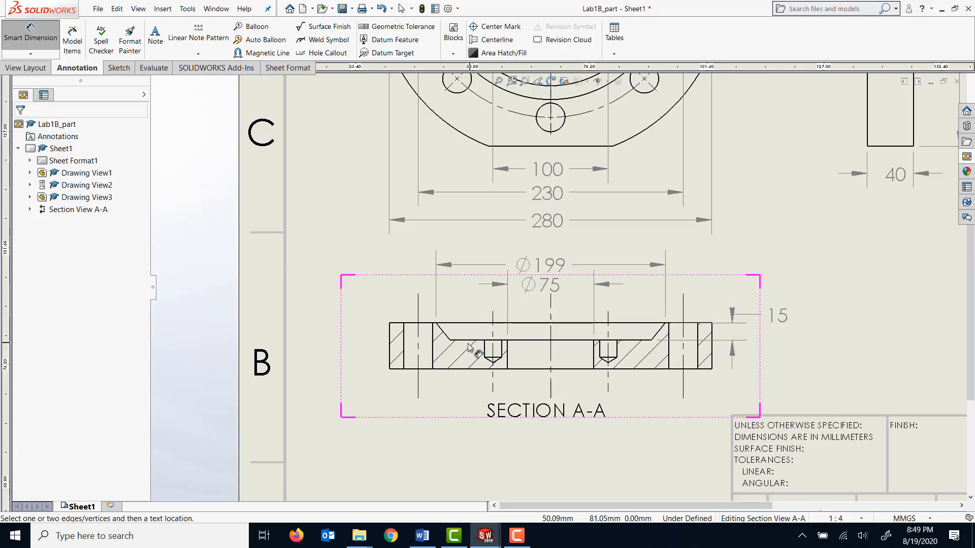
Step: Dimension the angle between the recess's left sloped wall and its floor, placing it at the upper left outside the section view
left_click(444, 332)
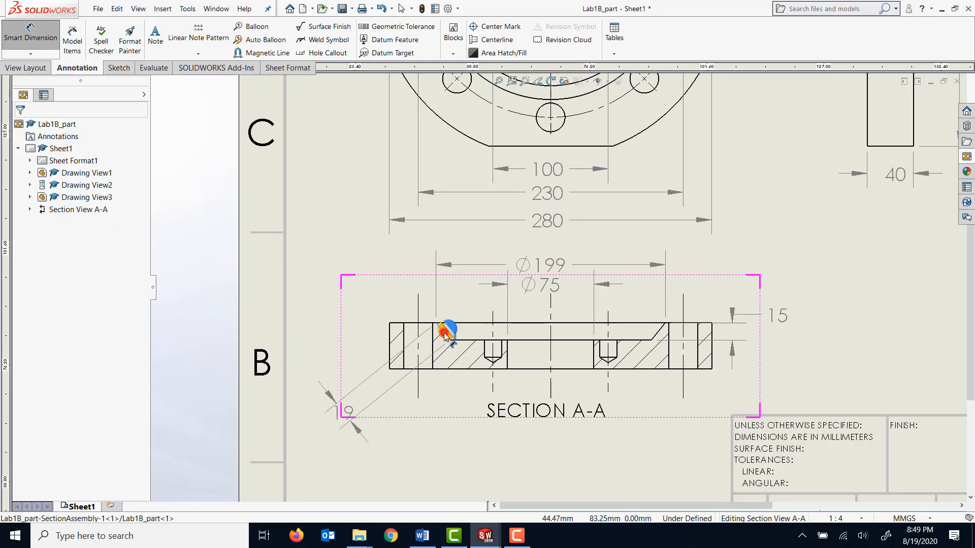
left_click(472, 342)
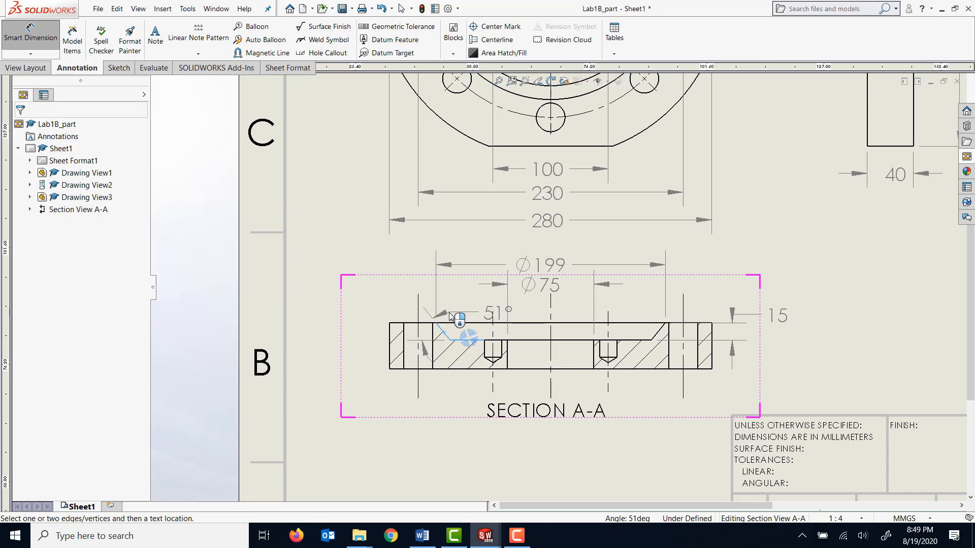
left_click(414, 313)
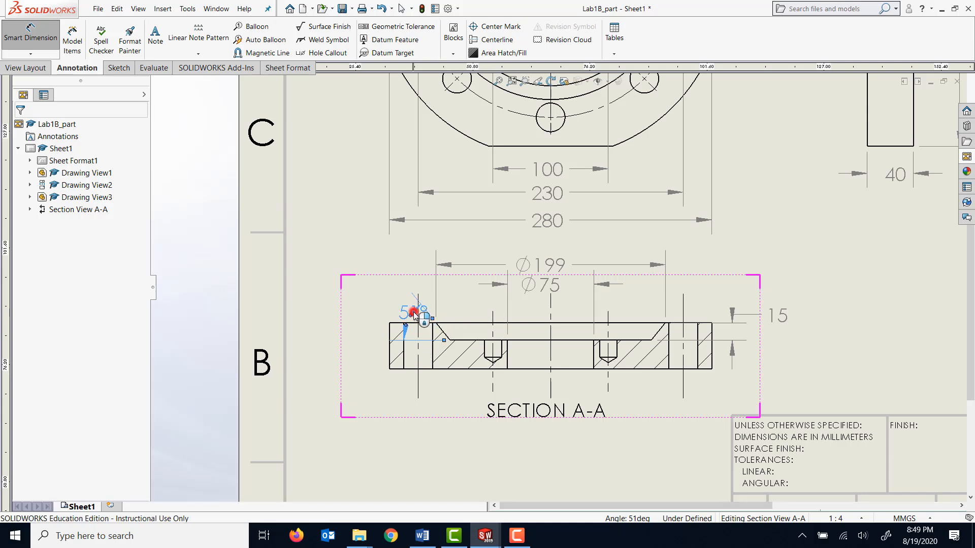
left_click_drag(414, 313, 383, 313)
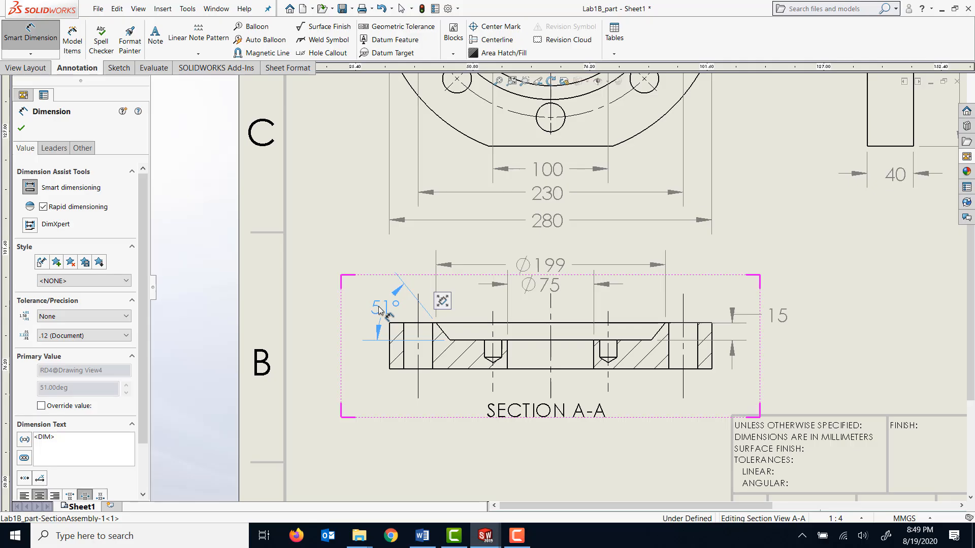
left_click(382, 309)
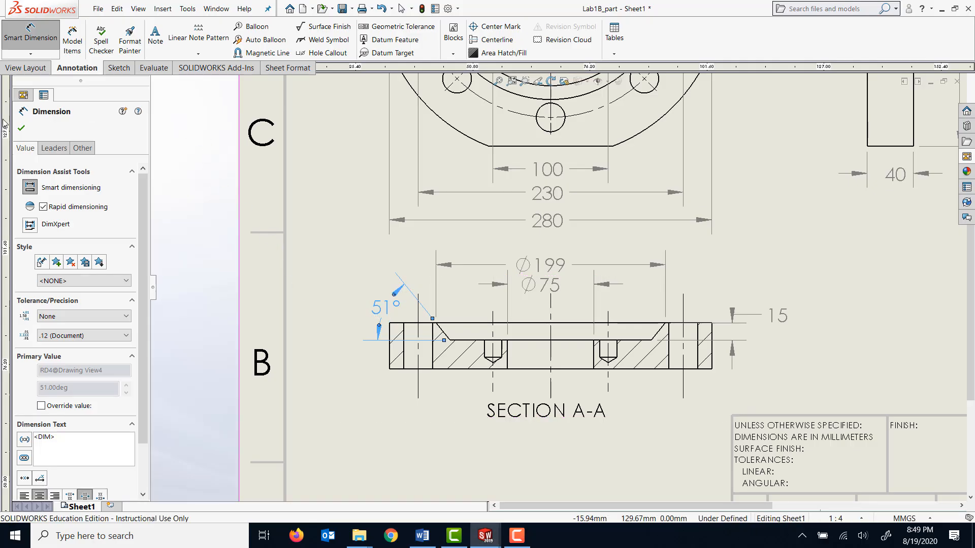
left_click(21, 129)
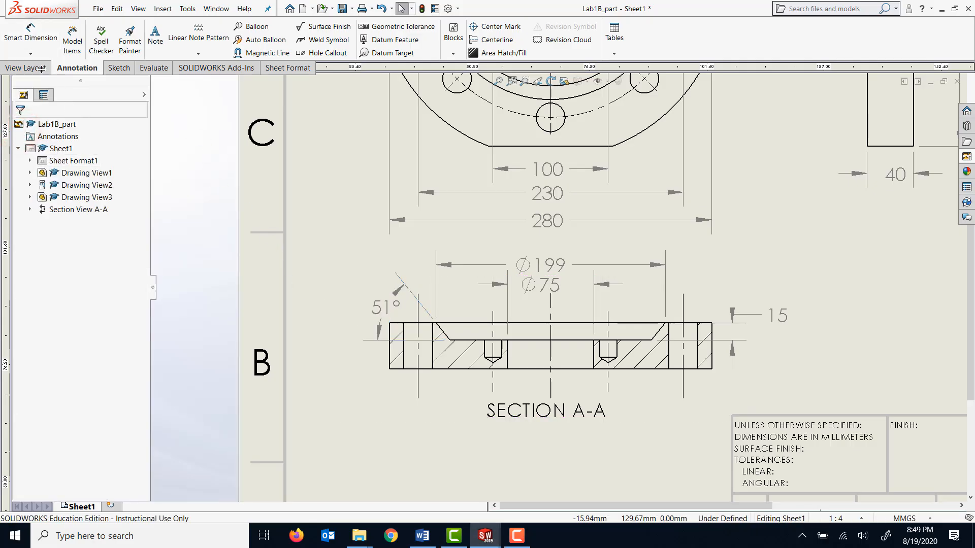
Step: Shift the Ø25 hole dimension slightly down and left beside the top view
scroll(721, 331, "up", 5)
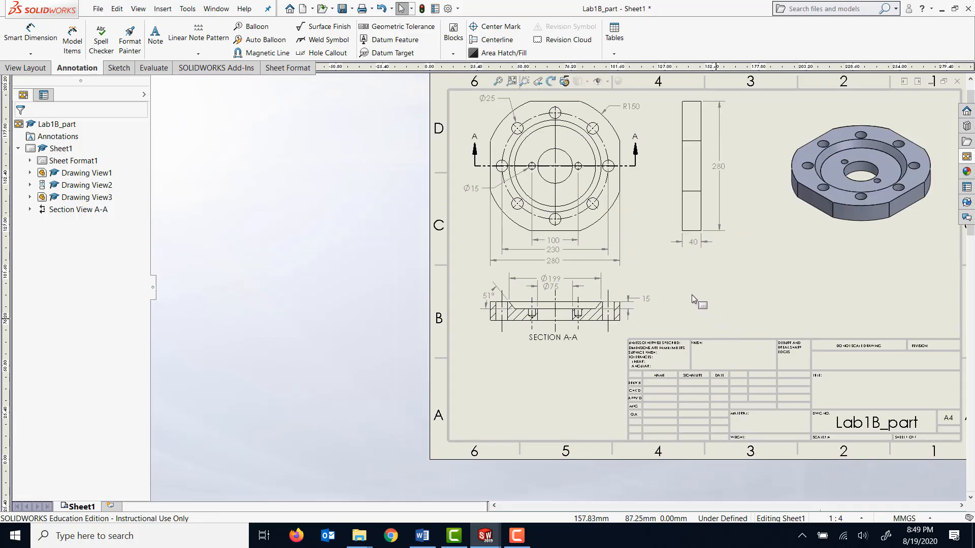
left_click(494, 293)
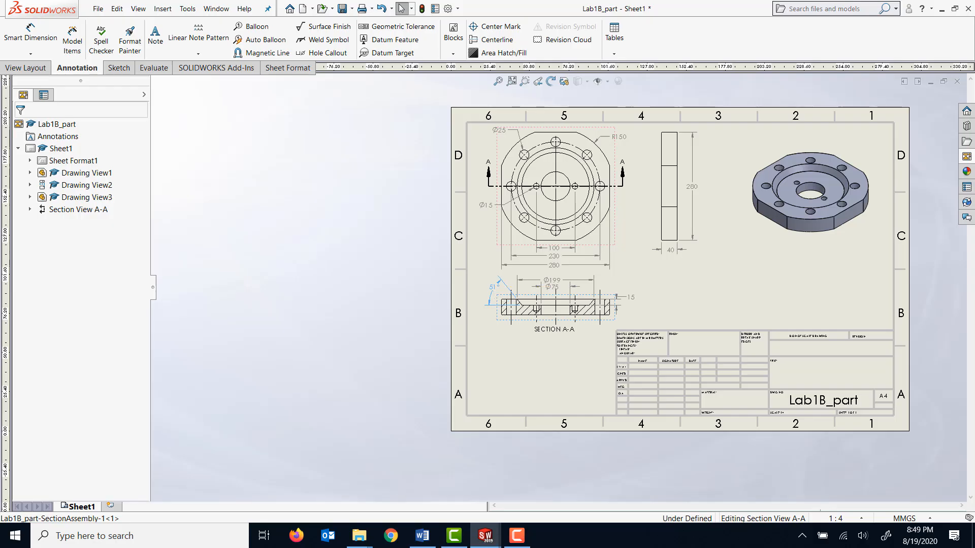
left_click(515, 356)
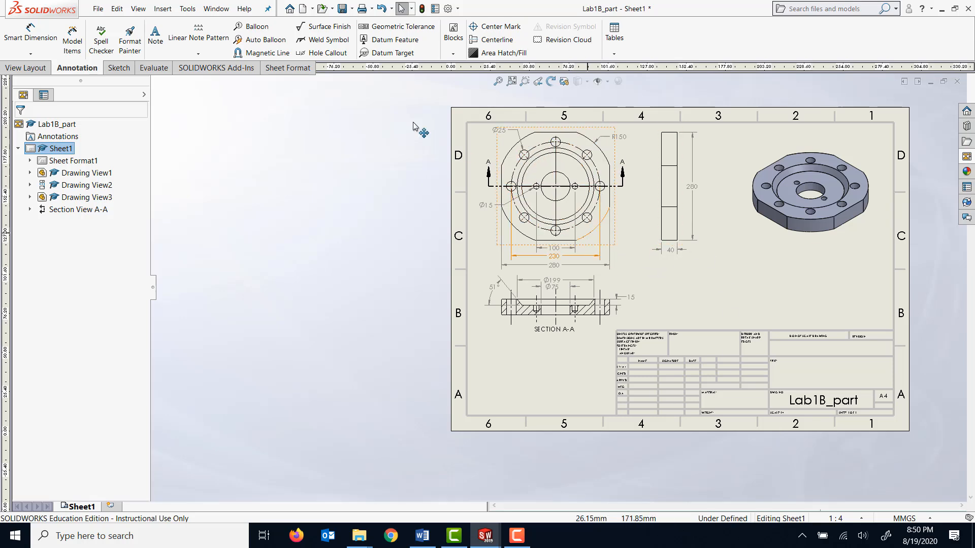
left_click(492, 131)
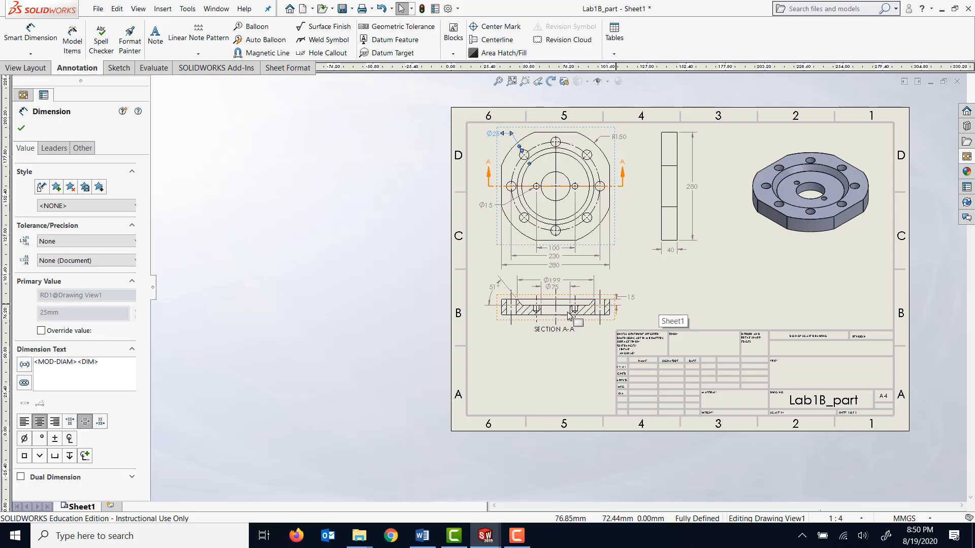
Step: Nudge the Ø199 and Ø75 dimensions slightly higher to even out their spacing between the top view's dimensions and the section view
left_click(555, 280)
left_click_drag(556, 282, 557, 283)
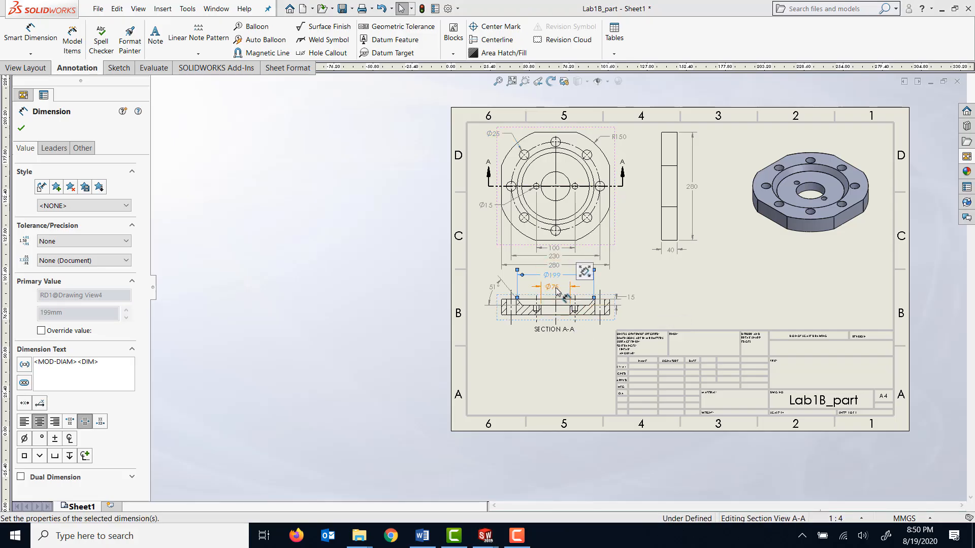
left_click(556, 285)
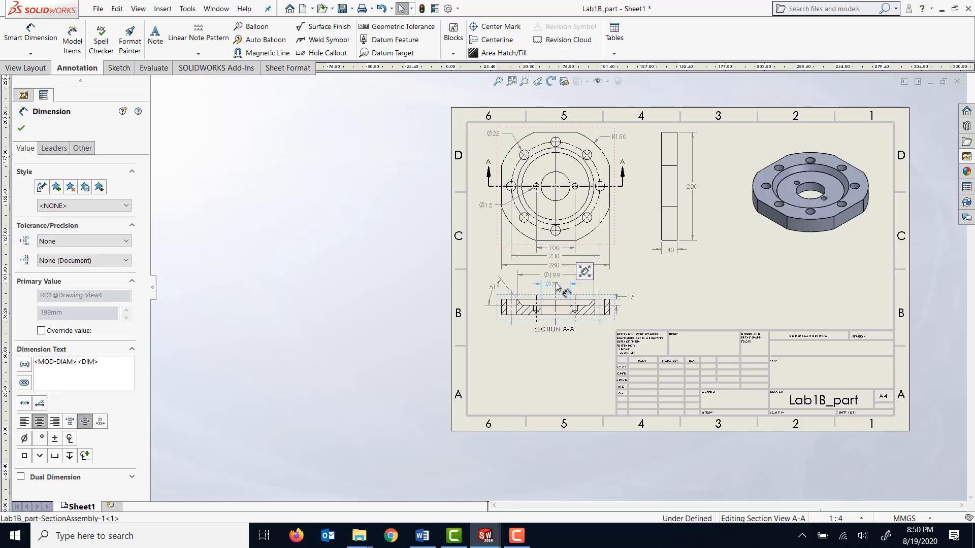
left_click(704, 285)
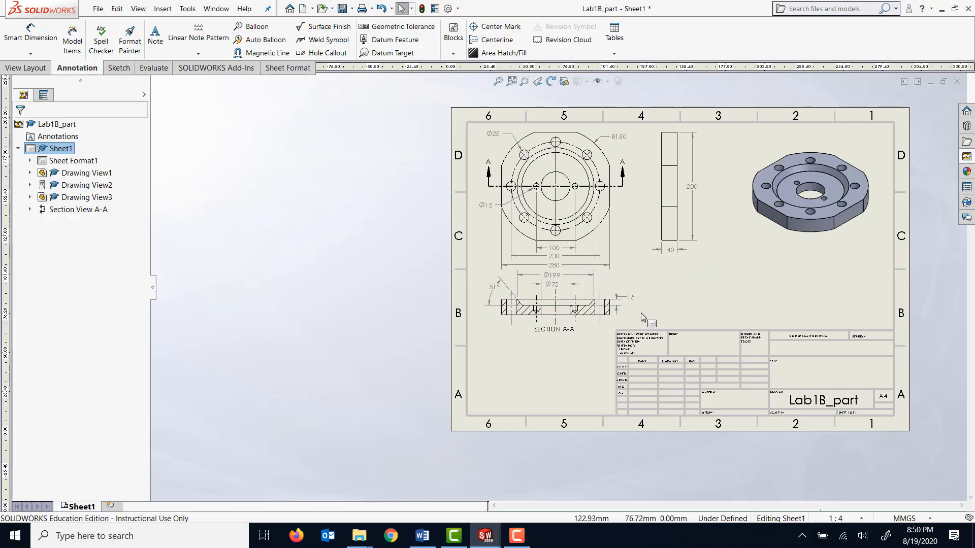
Step: Edit the Ø25 hole dimension's text to add the prefix "8X" and put "THRU ALL" on a second line
left_click(494, 134)
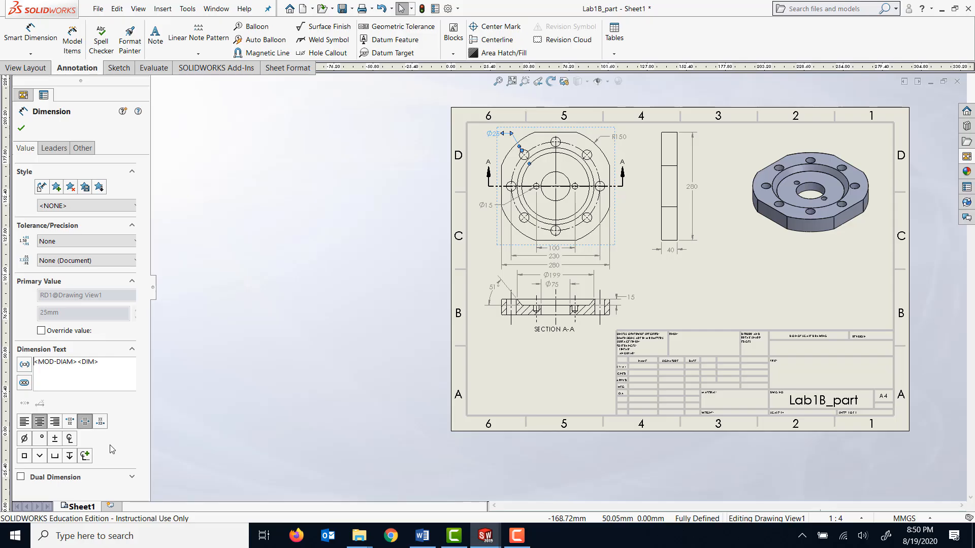
type("8")
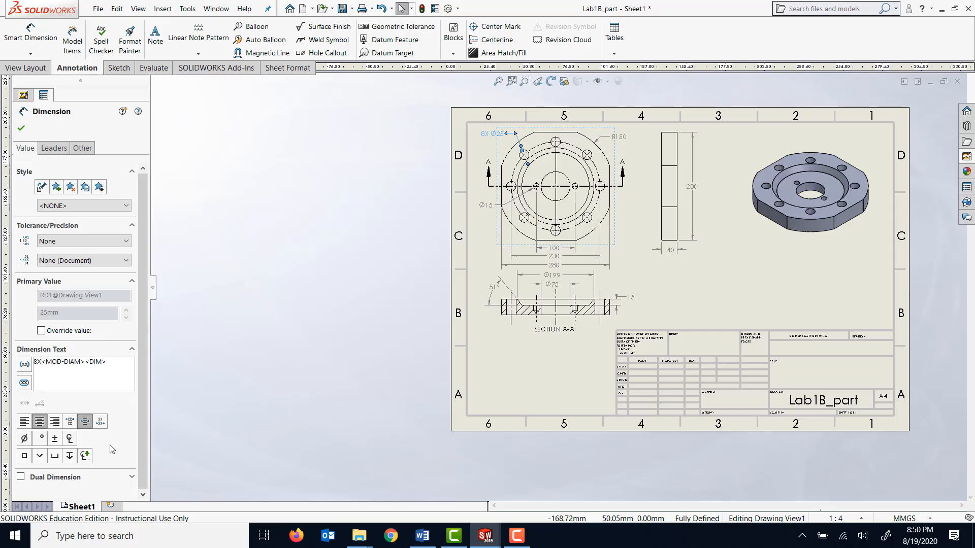
type("X")
left_click(124, 359)
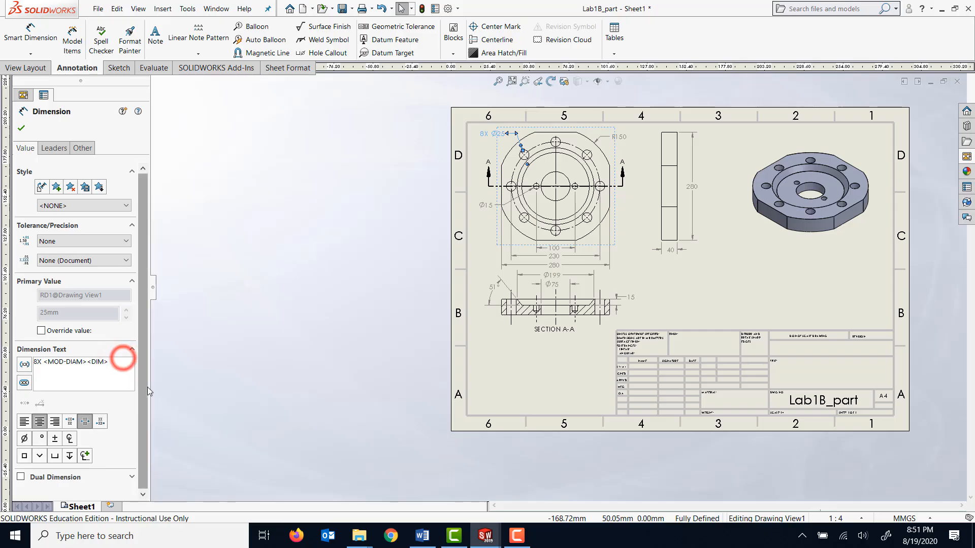
type("TH")
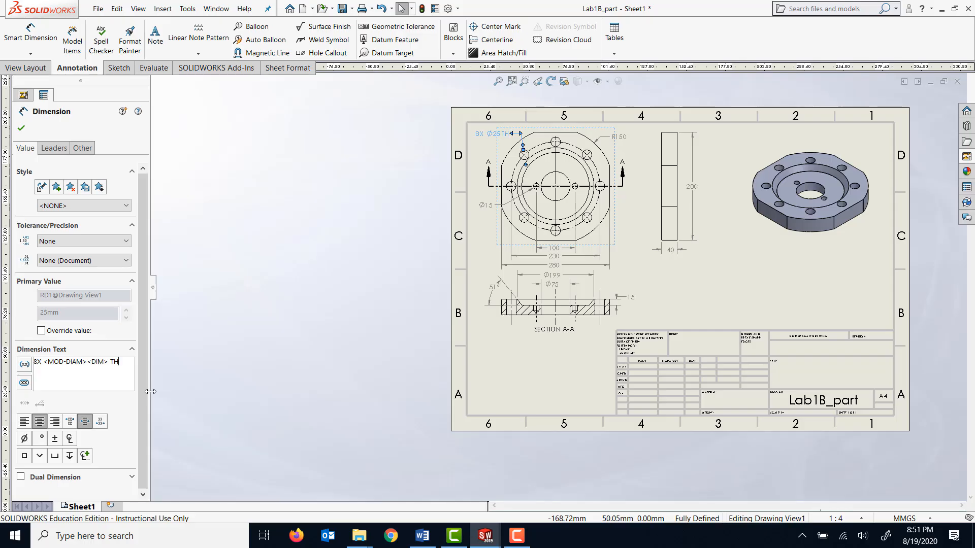
type("RU ALL")
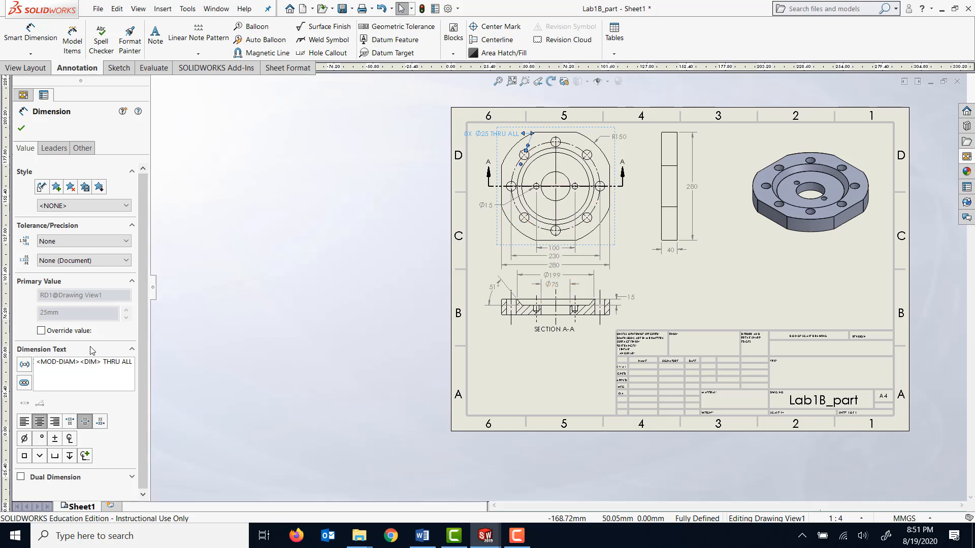
key("Return")
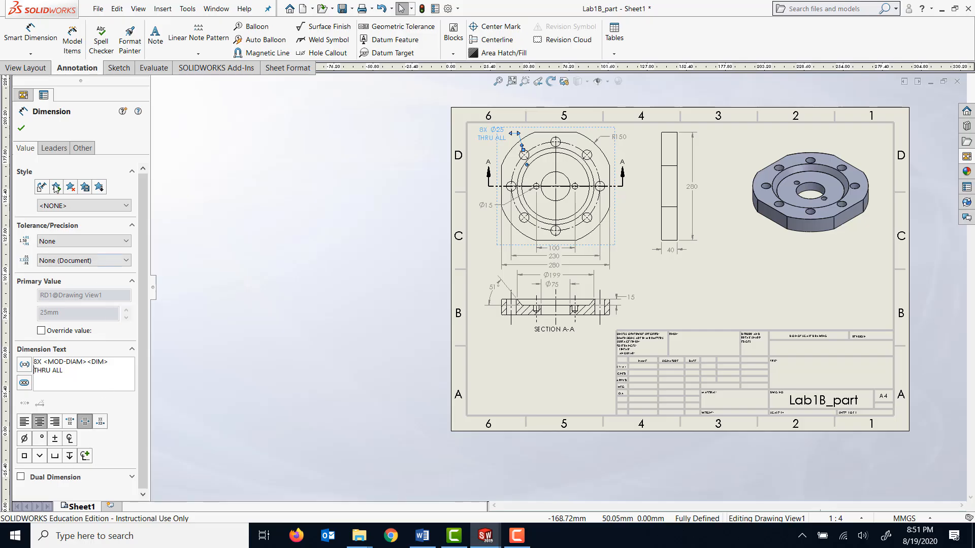
Step: Finish the Ø25 hole note and move it lower beside the top view so both lines sit inside the sheet border
left_click(22, 128)
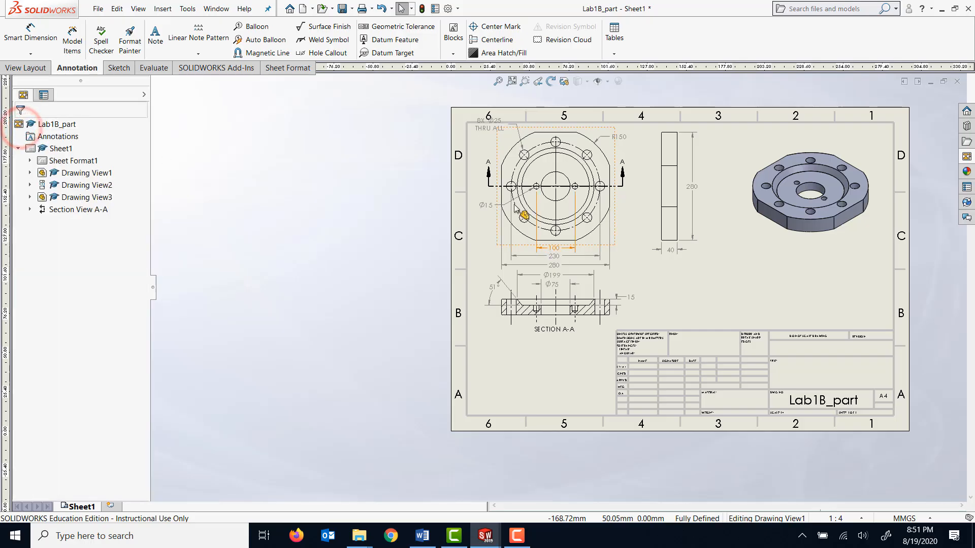
left_click(488, 129)
left_click_drag(486, 134, 486, 148)
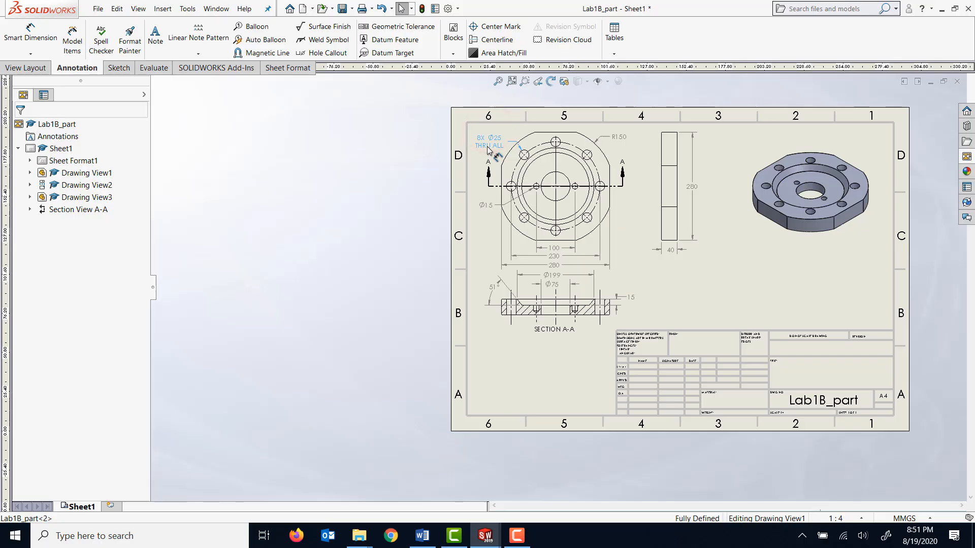
left_click(653, 276)
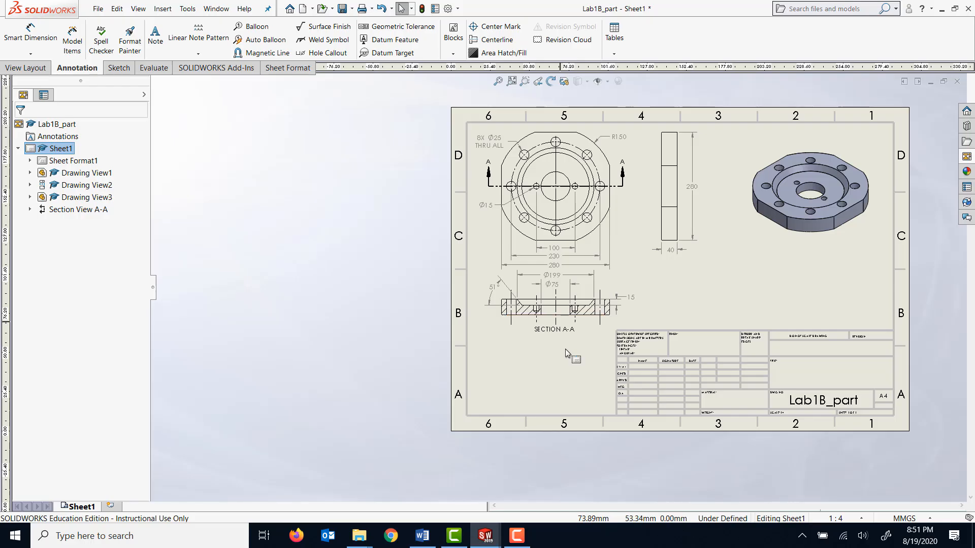
Step: Move section view A-A slightly lower on the sheet and nudge its 15 mm depth dimension slightly upward
left_click_drag(580, 331, 581, 343)
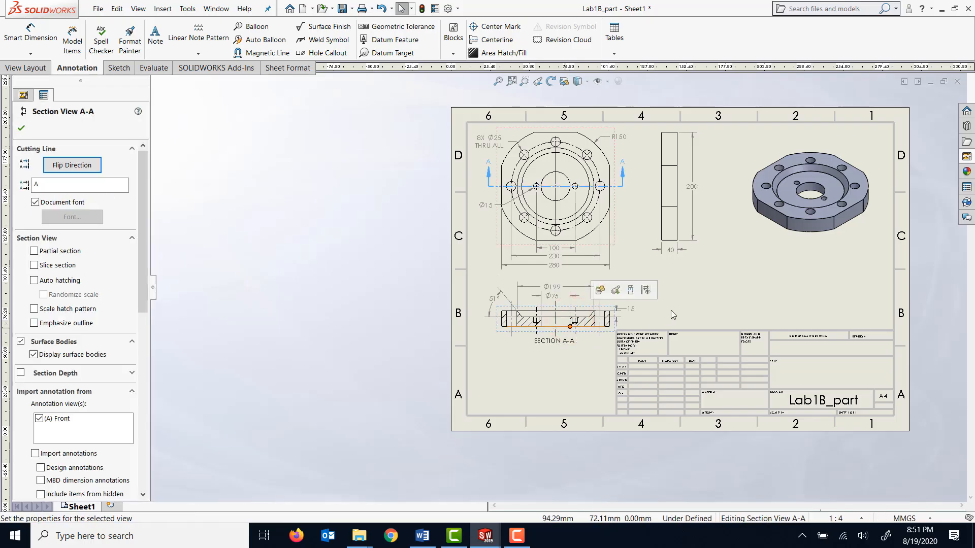
left_click(683, 288)
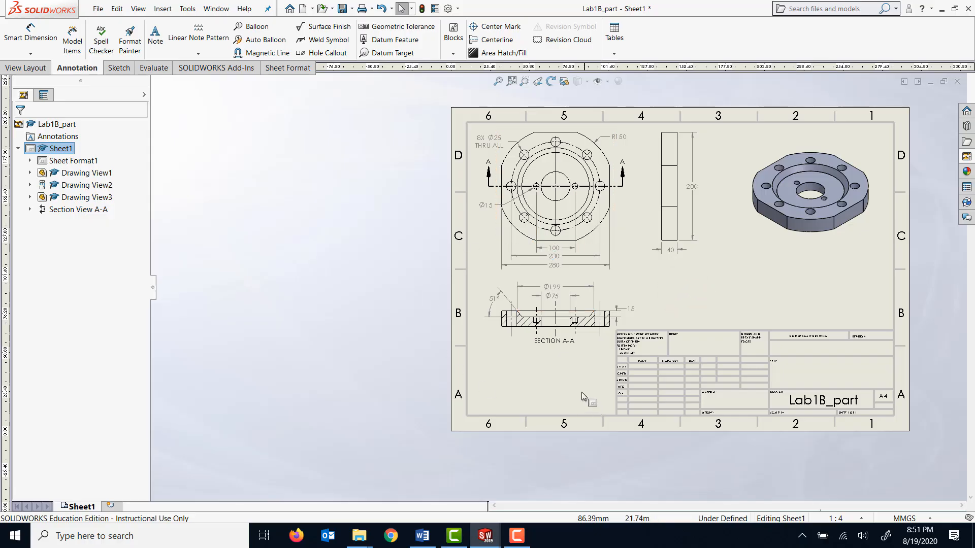
left_click(632, 310)
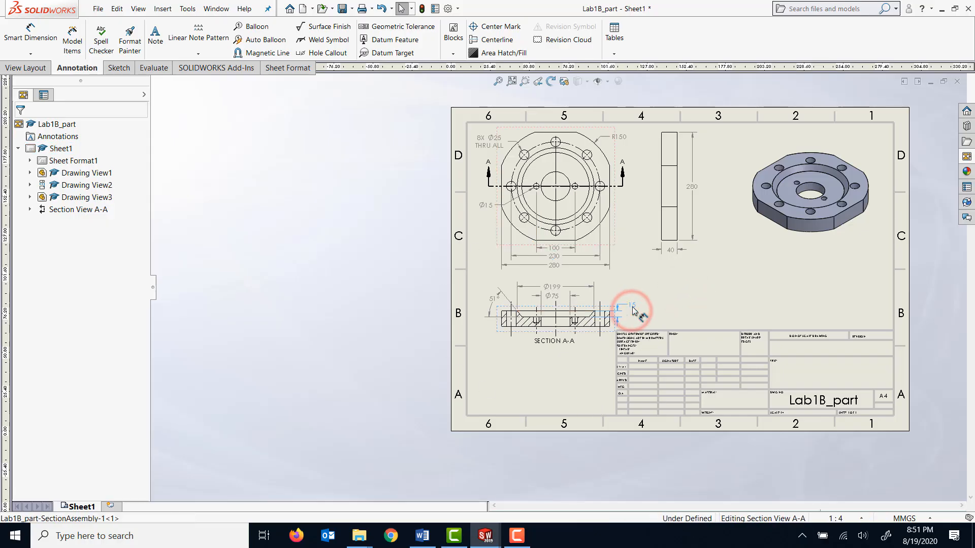
left_click(671, 313)
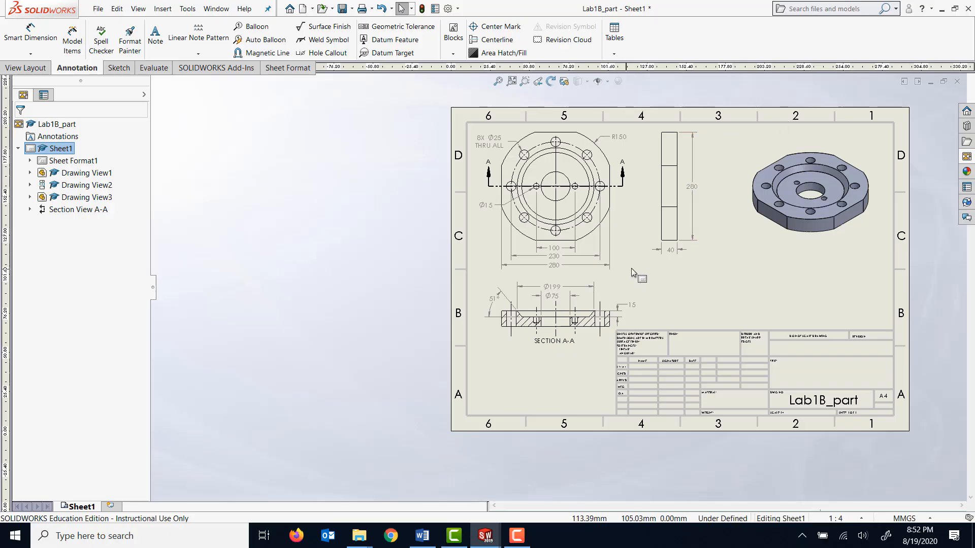
Step: Shift the Ø15 hole dimension slightly outward and edit its text, adding the prefix "2X" and a hole depth symbol on a second line
left_click(491, 213)
left_click_drag(493, 217, 483, 212)
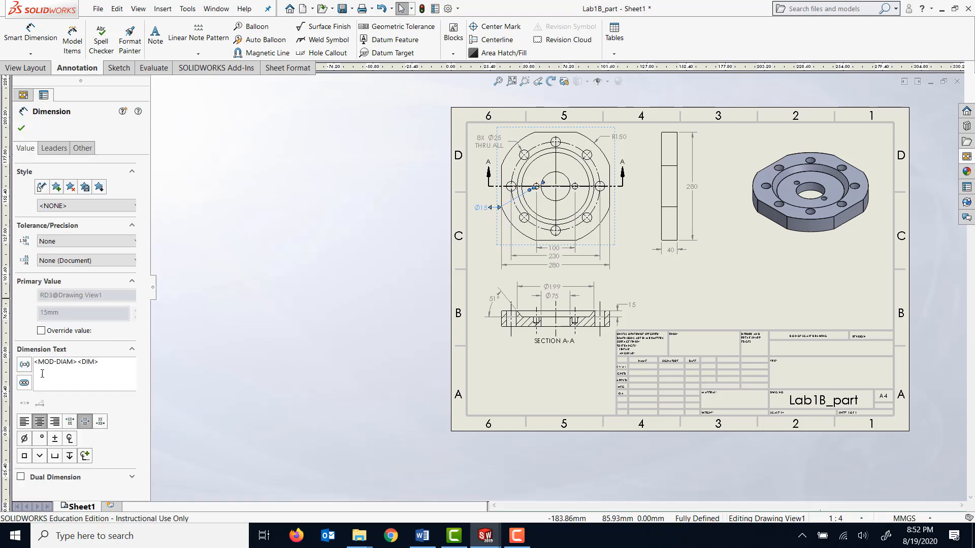
left_click(109, 362)
left_click(33, 364)
type("2")
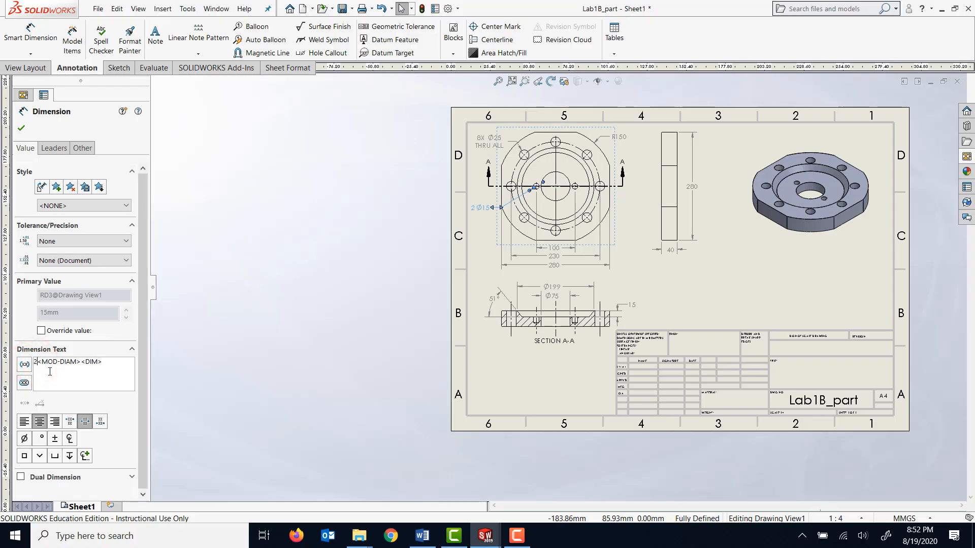
type("X")
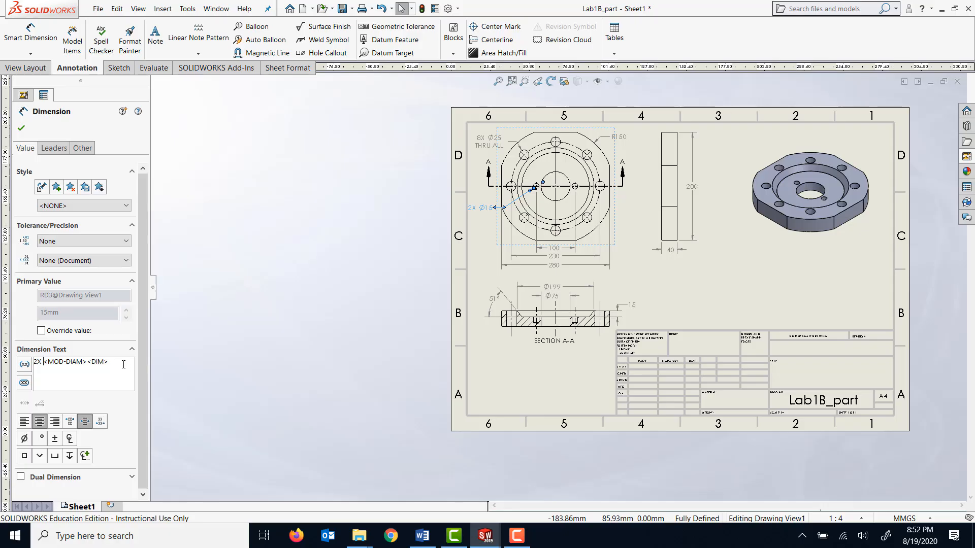
left_click(123, 364)
key("Return")
left_click(70, 456)
left_click(22, 129)
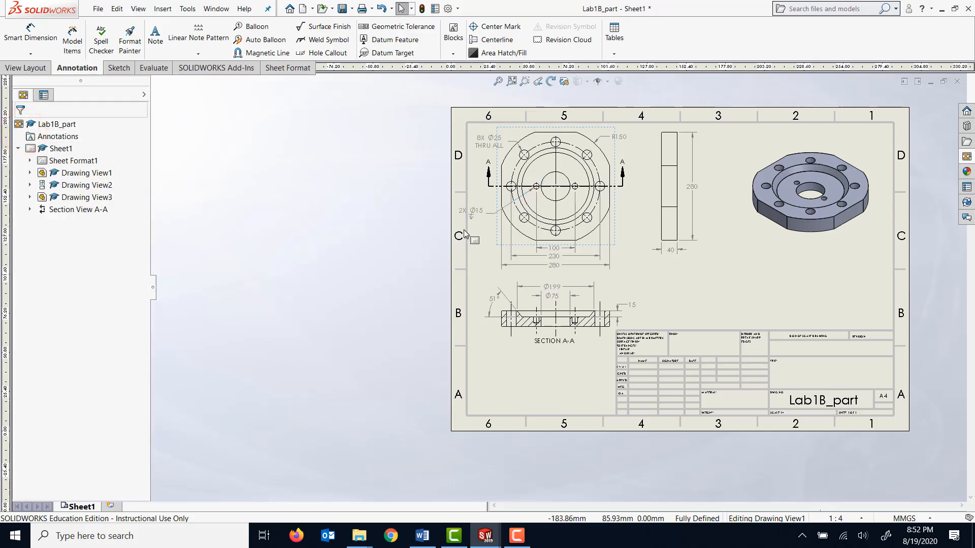
Step: Reposition the 2X Ø15 hole note beside the top view and add the depth value 15 after its depth symbol
left_click_drag(476, 216, 486, 222)
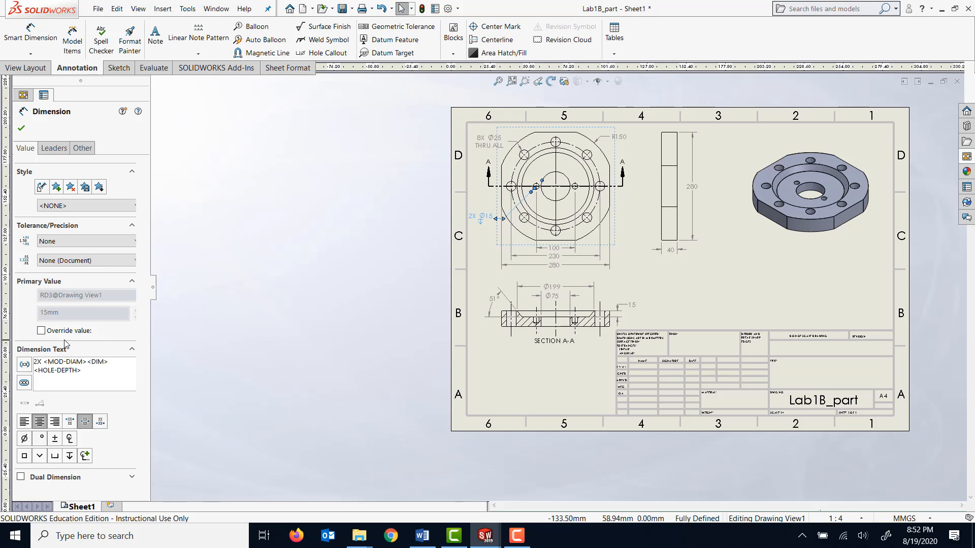
left_click(87, 370)
type("15")
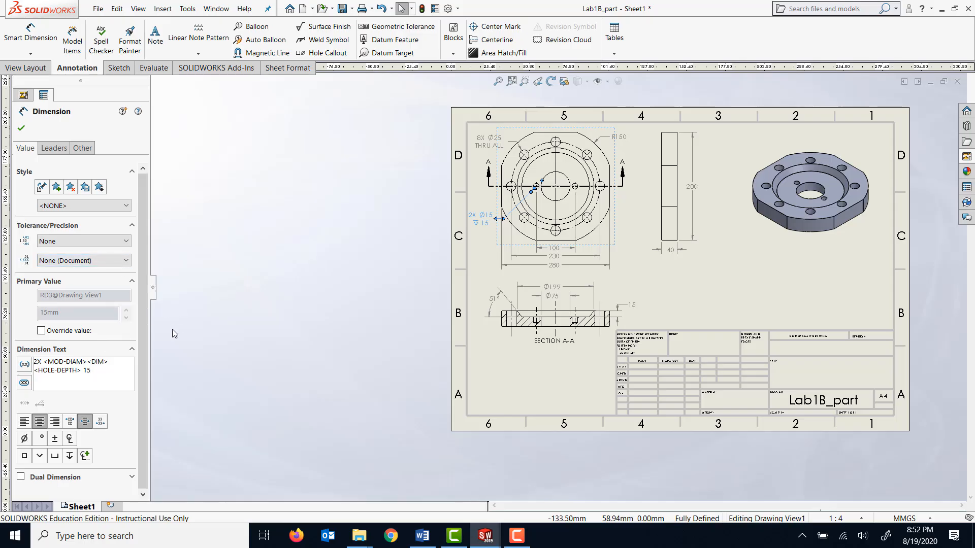
left_click(21, 128)
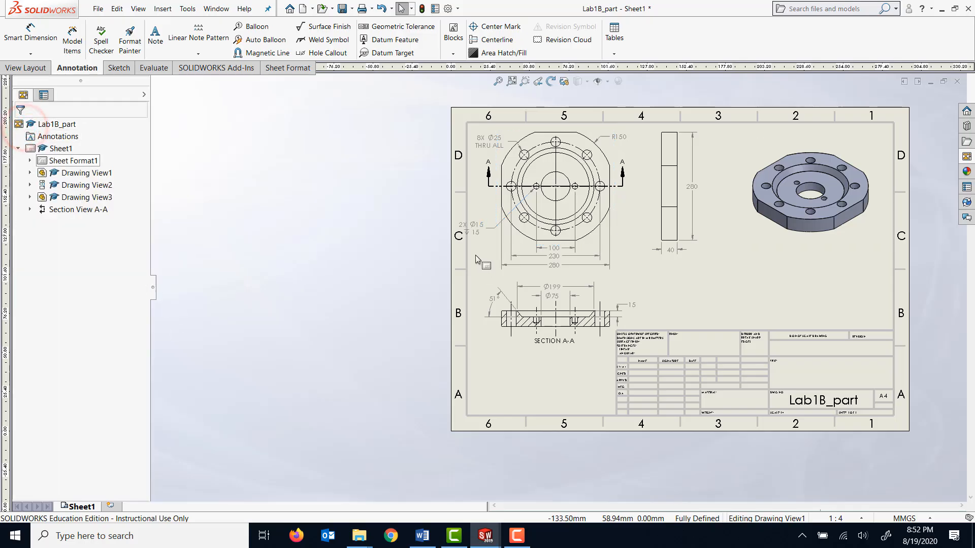
Step: Move the completed 2X Ø15 hole note slightly up and right, inside the sheet border beside the top view
mouse_move(483, 223)
left_mouse_down()
mouse_move(473, 234)
mouse_move(486, 226)
left_mouse_up()
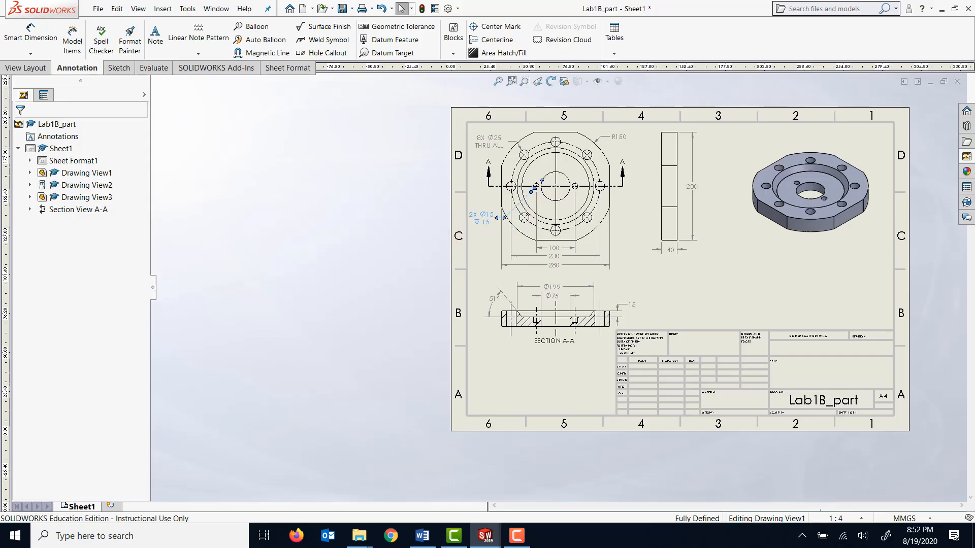
left_click(481, 215)
left_click(692, 289)
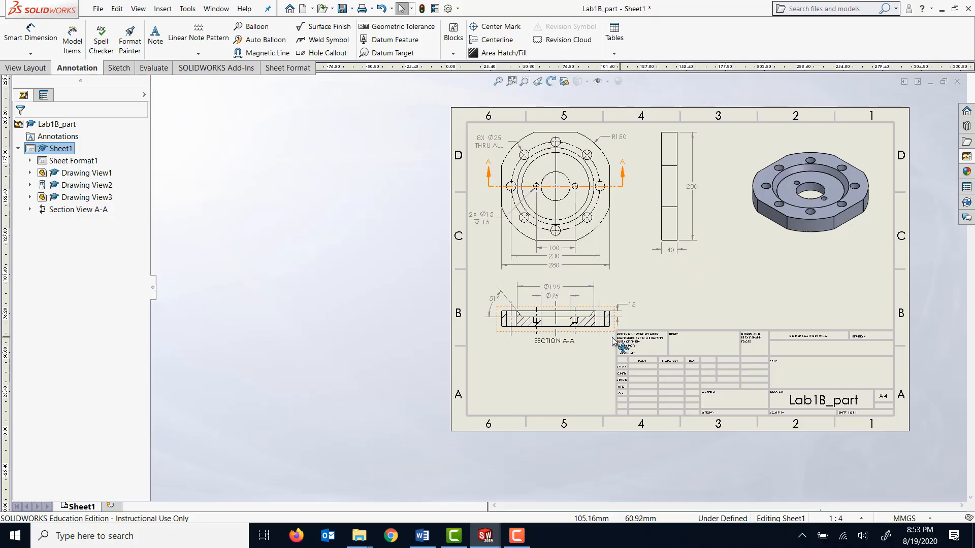
Step: Examine the title block's units, surface finish and tolerance notes, and review the layout of the whole sheet
double_click(652, 340)
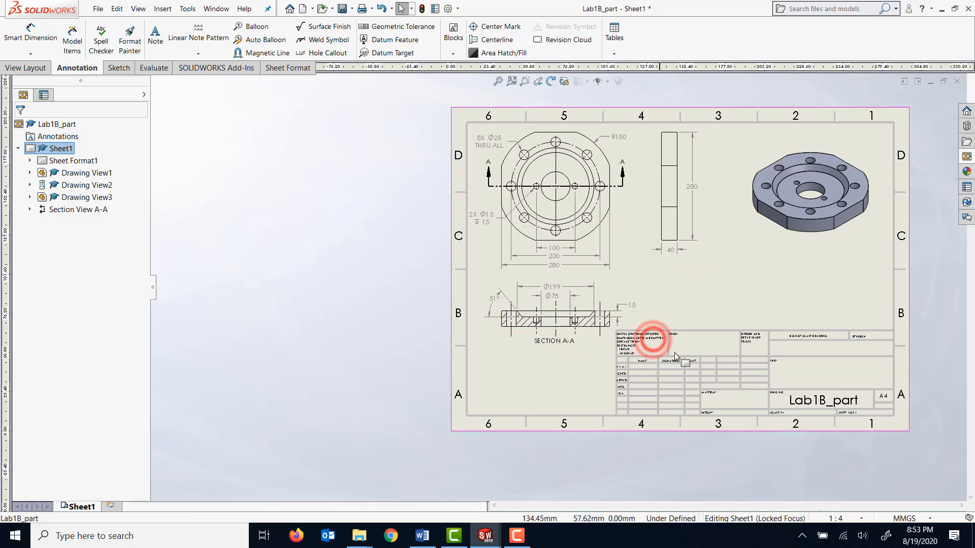
scroll(653, 352, "down", 5)
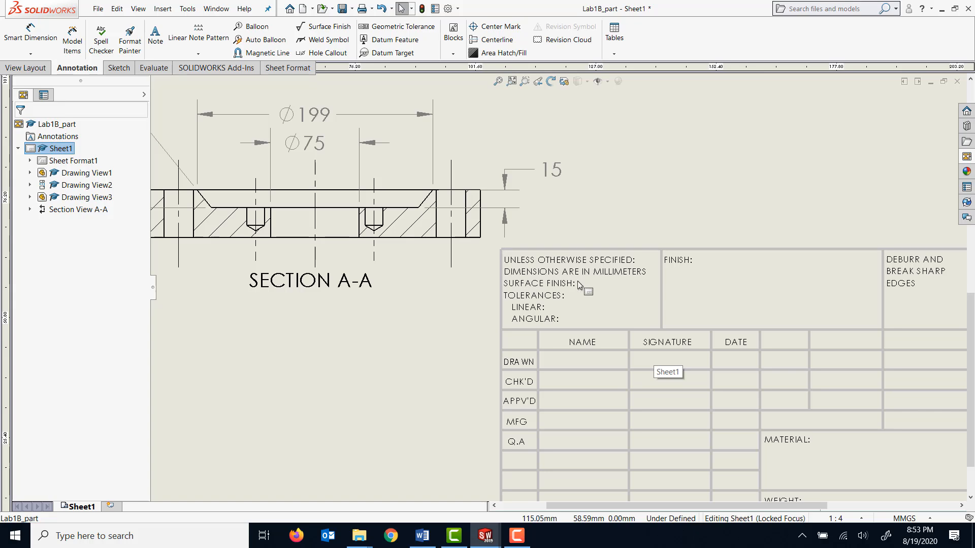
scroll(528, 284, "up", 6)
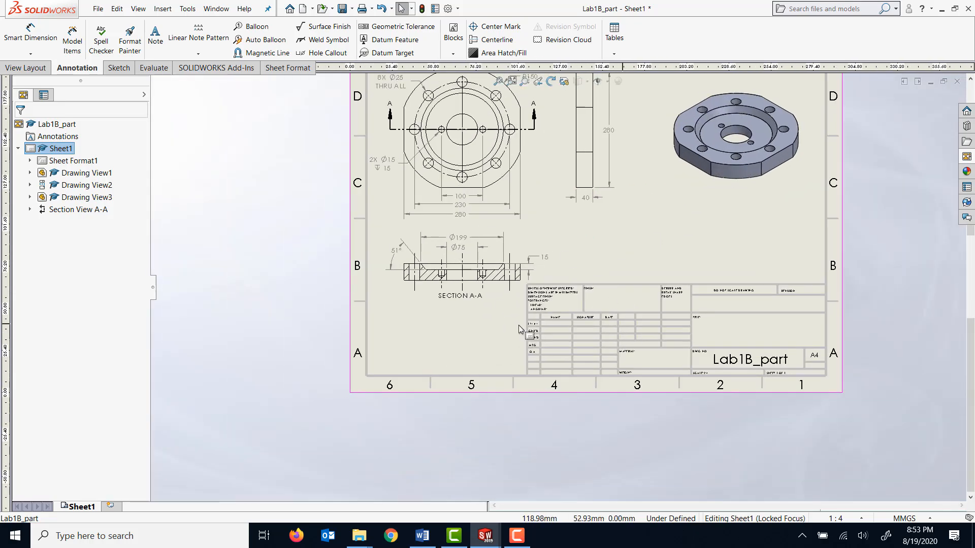
scroll(641, 312, "down", 3)
scroll(554, 284, "up", 4)
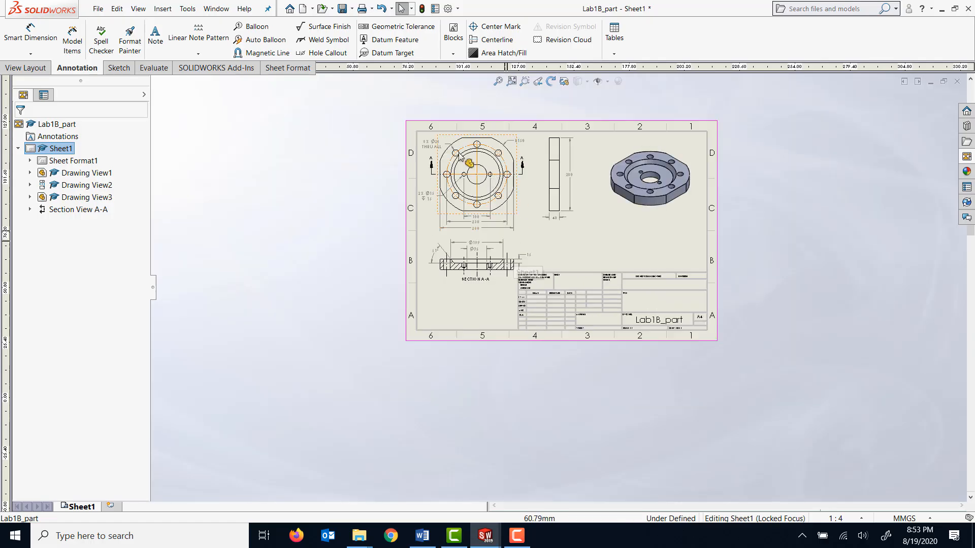
scroll(444, 148, "down", 3)
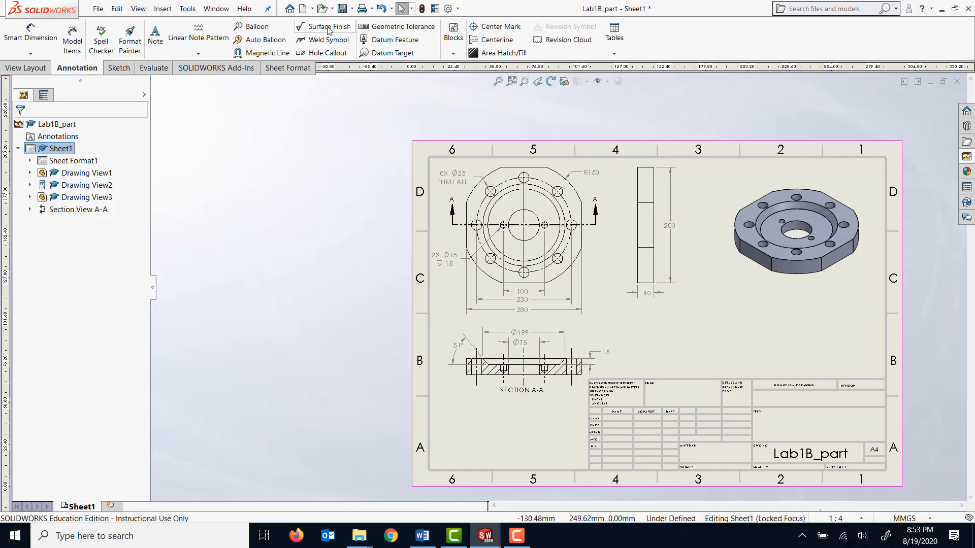
Step: Save the drawing as Lab1B_part.SLDDRW in the Lab 1B_Student ID folder
left_click(343, 11)
left_click(404, 216)
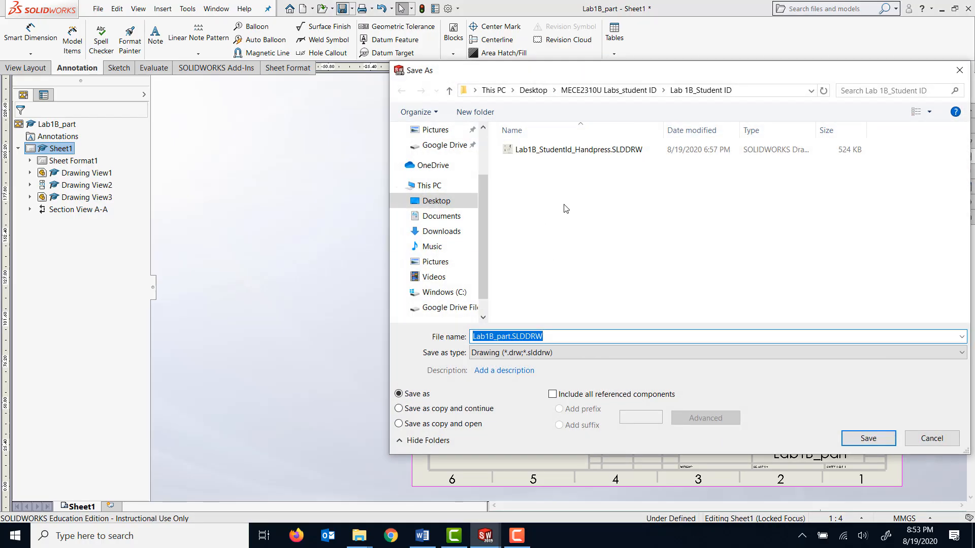
left_click(889, 439)
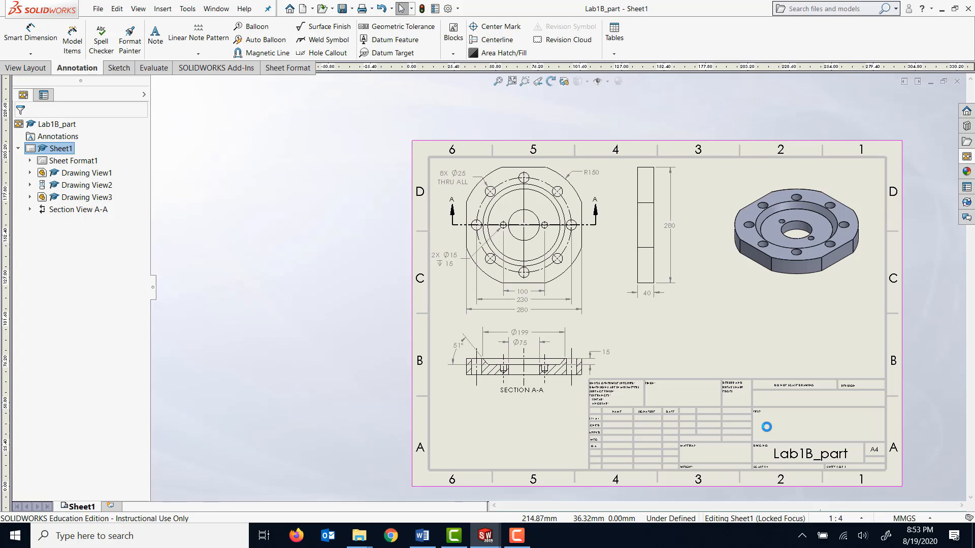